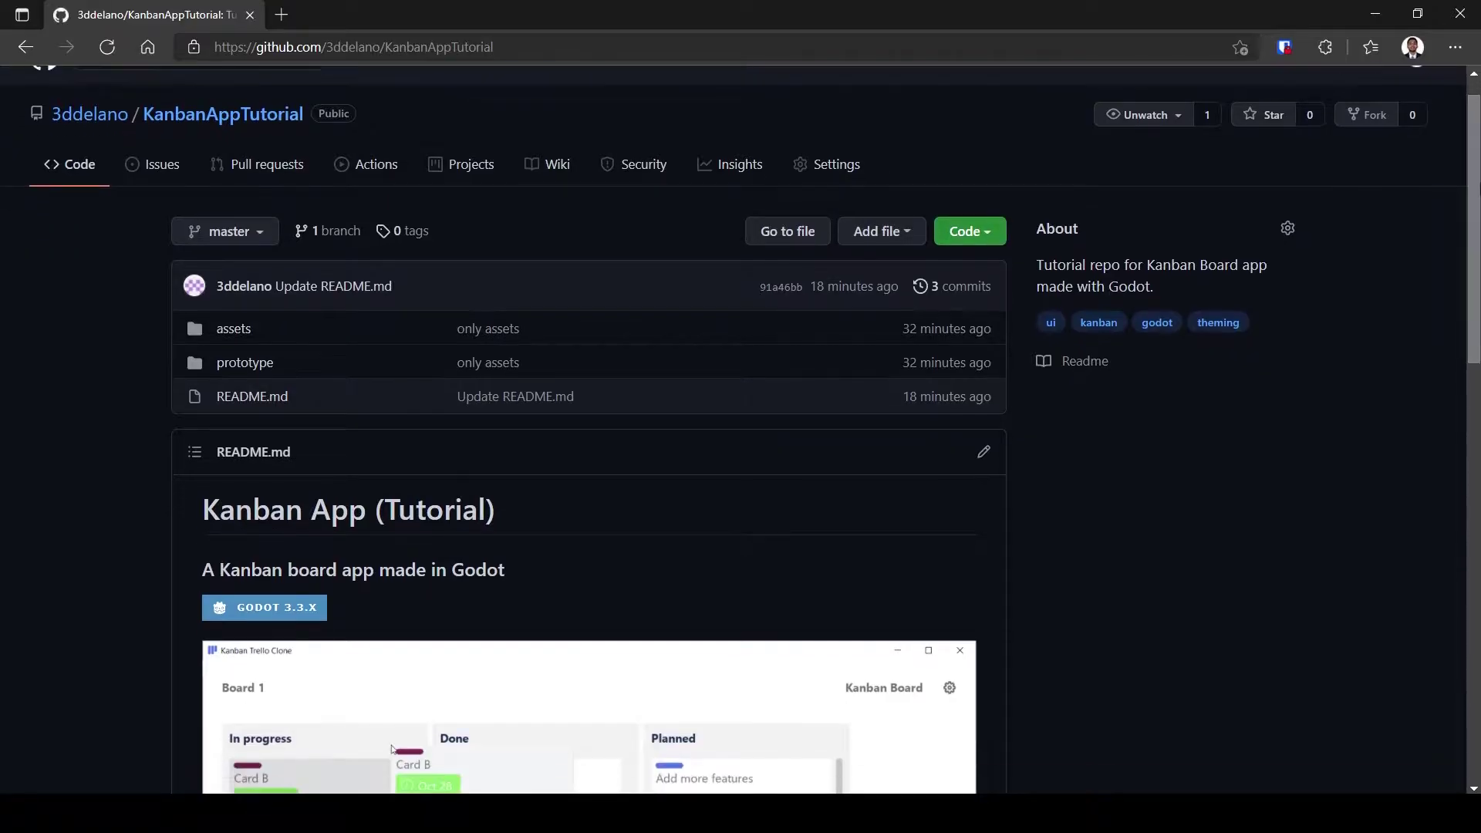
# Open the KanbanAppTutorial repository's Code dropdown to reveal the clone and Download ZIP options.
pyautogui.click(964, 236)
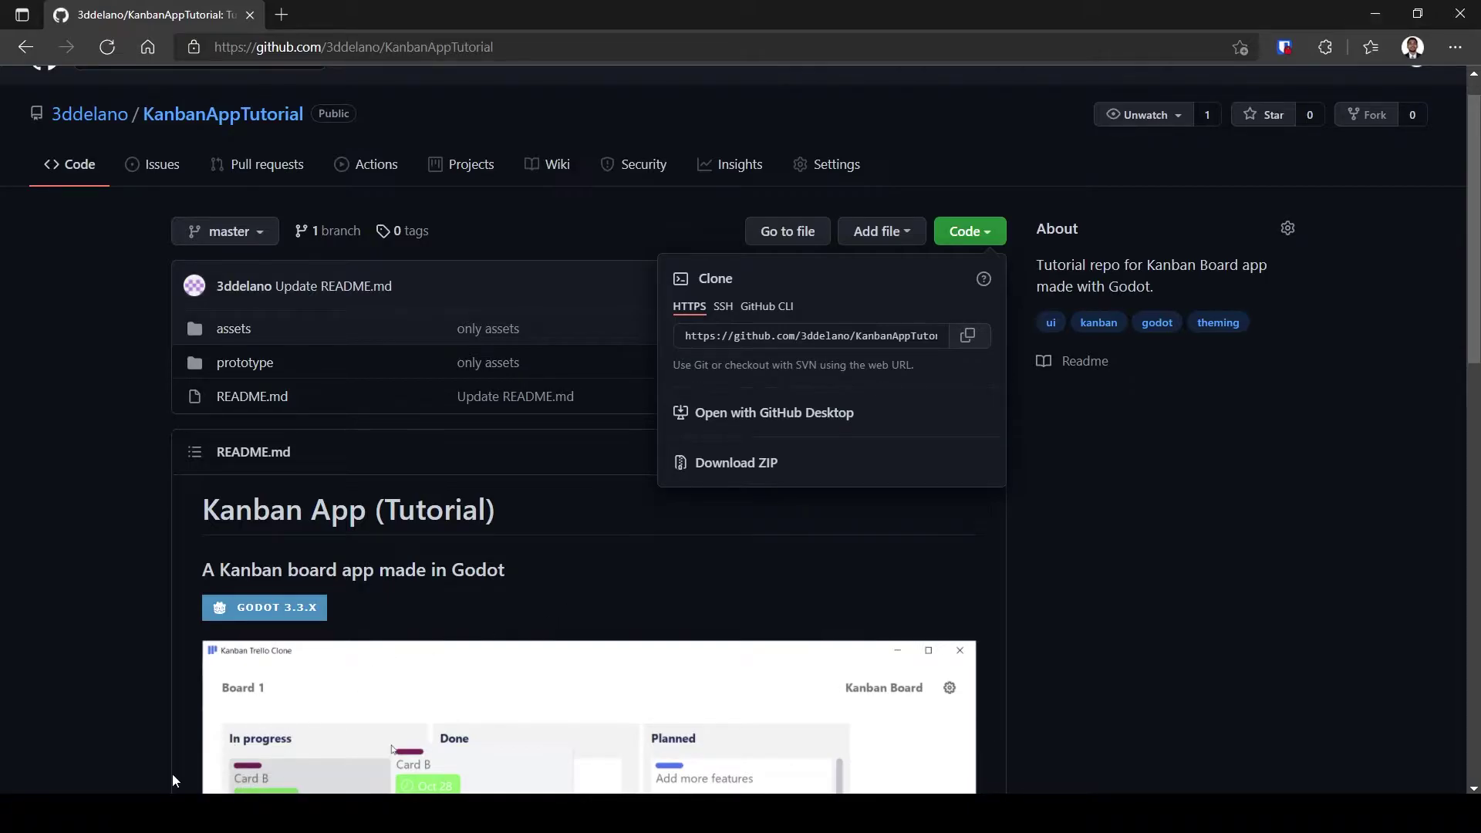
# Bring the project folder window to the front and place it over the browser.
pyautogui.click(178, 817)
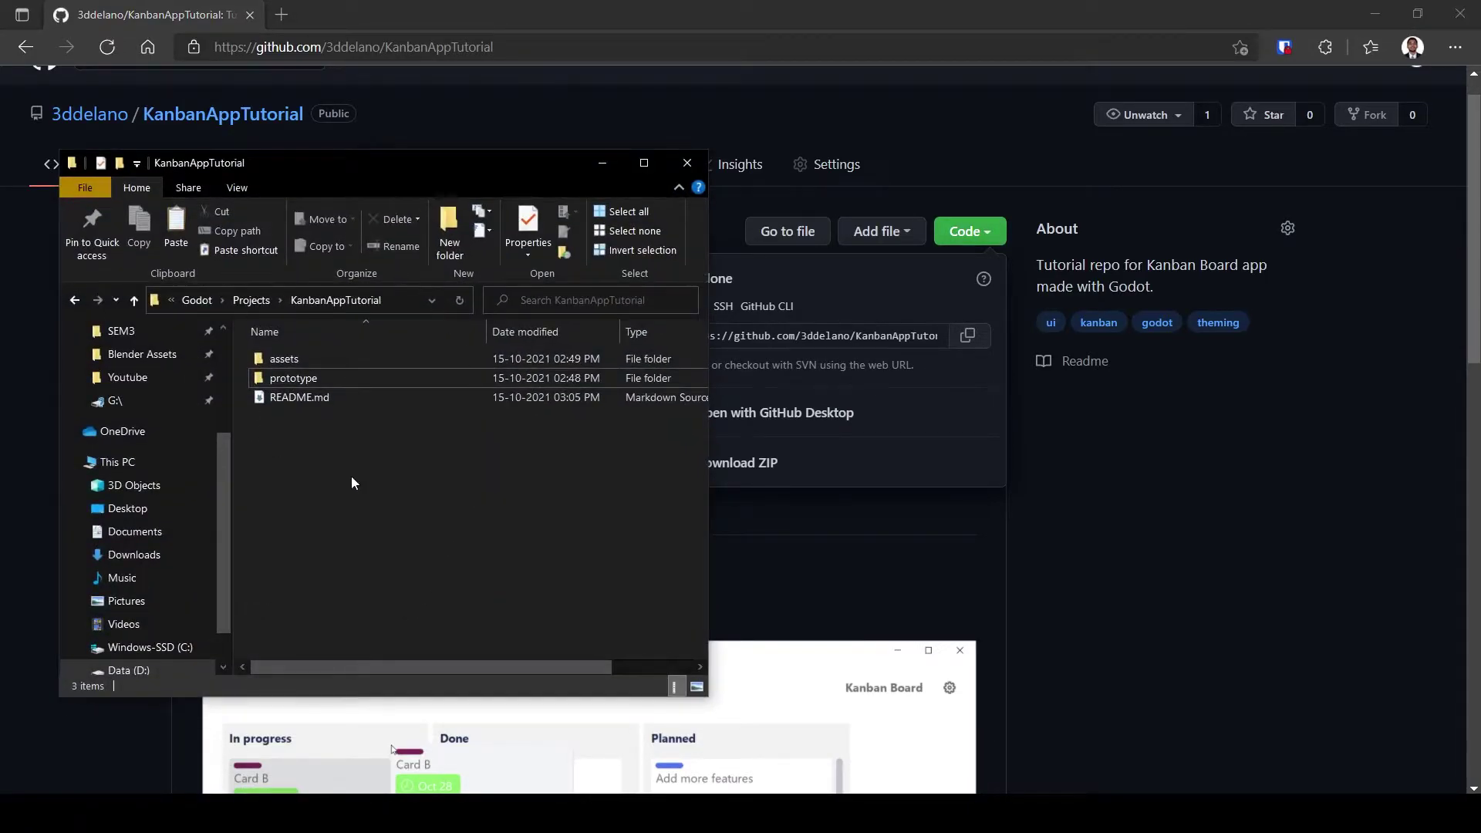
pyautogui.moveTo(360, 473)
pyautogui.mouseDown()
pyautogui.moveTo(331, 260)
pyautogui.moveTo(392, 294)
pyautogui.moveTo(362, 462)
pyautogui.mouseUp()
pyautogui.moveTo(501, 168); pyautogui.dragTo(728, 172)
# Create a new folder named src inside KanbanAppTutorial and open it.
pyautogui.rightClick(658, 469)
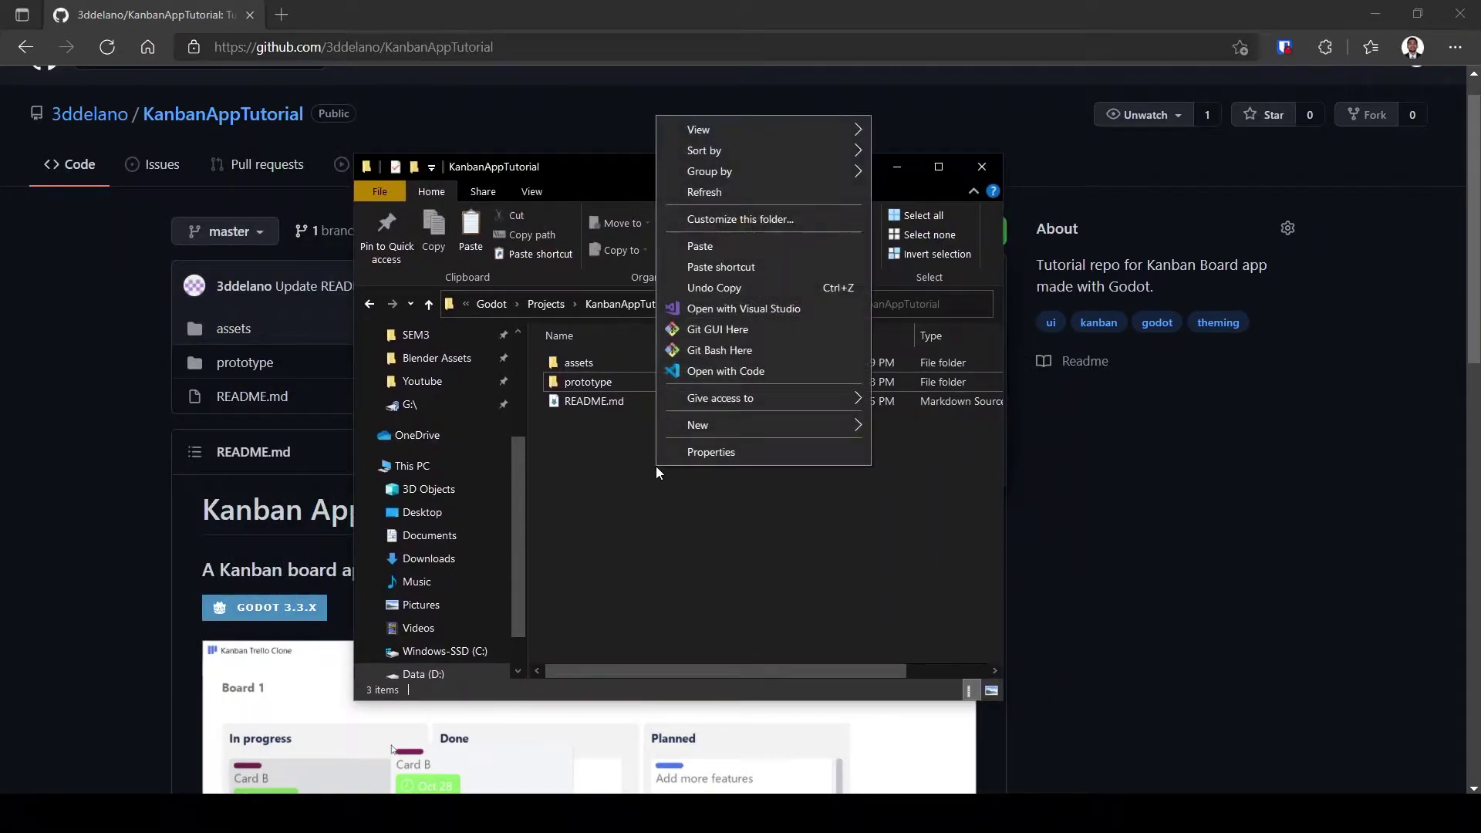
pyautogui.moveTo(710, 424)
pyautogui.click(895, 426)
pyautogui.write('src')
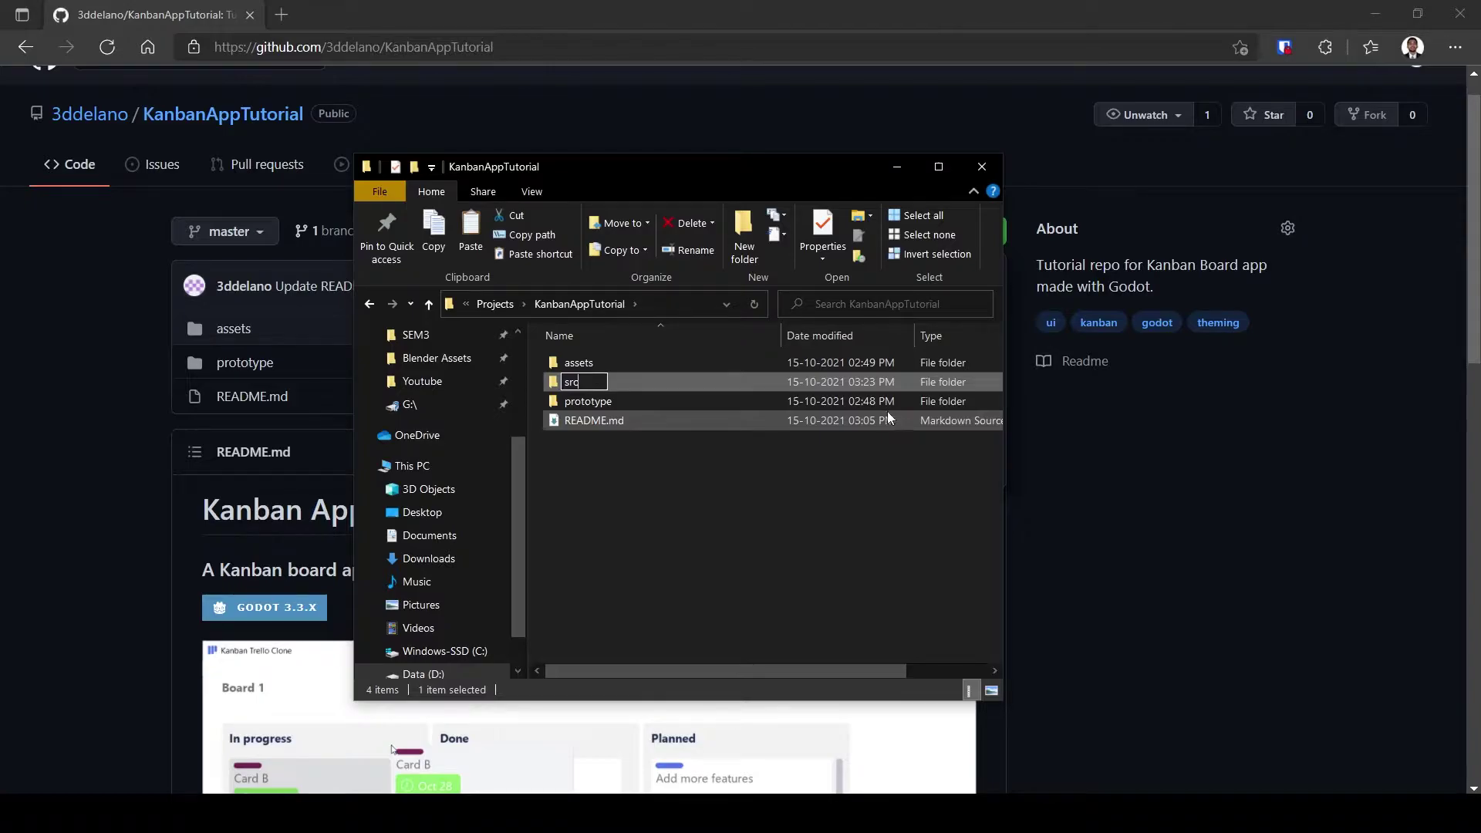
pyautogui.press('Return')
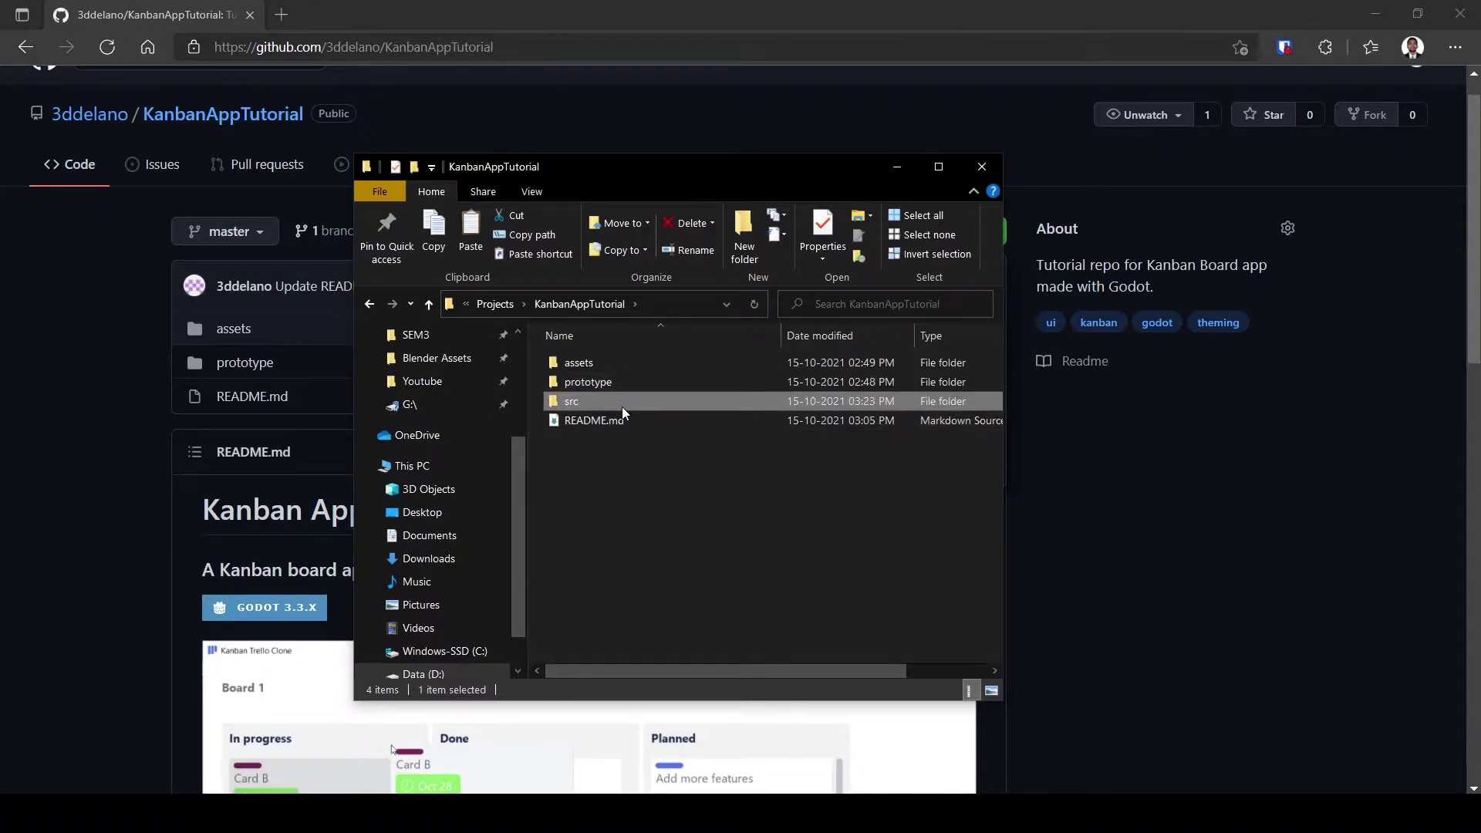
pyautogui.doubleClick(622, 403)
pyautogui.moveTo(722, 523); pyautogui.dragTo(618, 536)
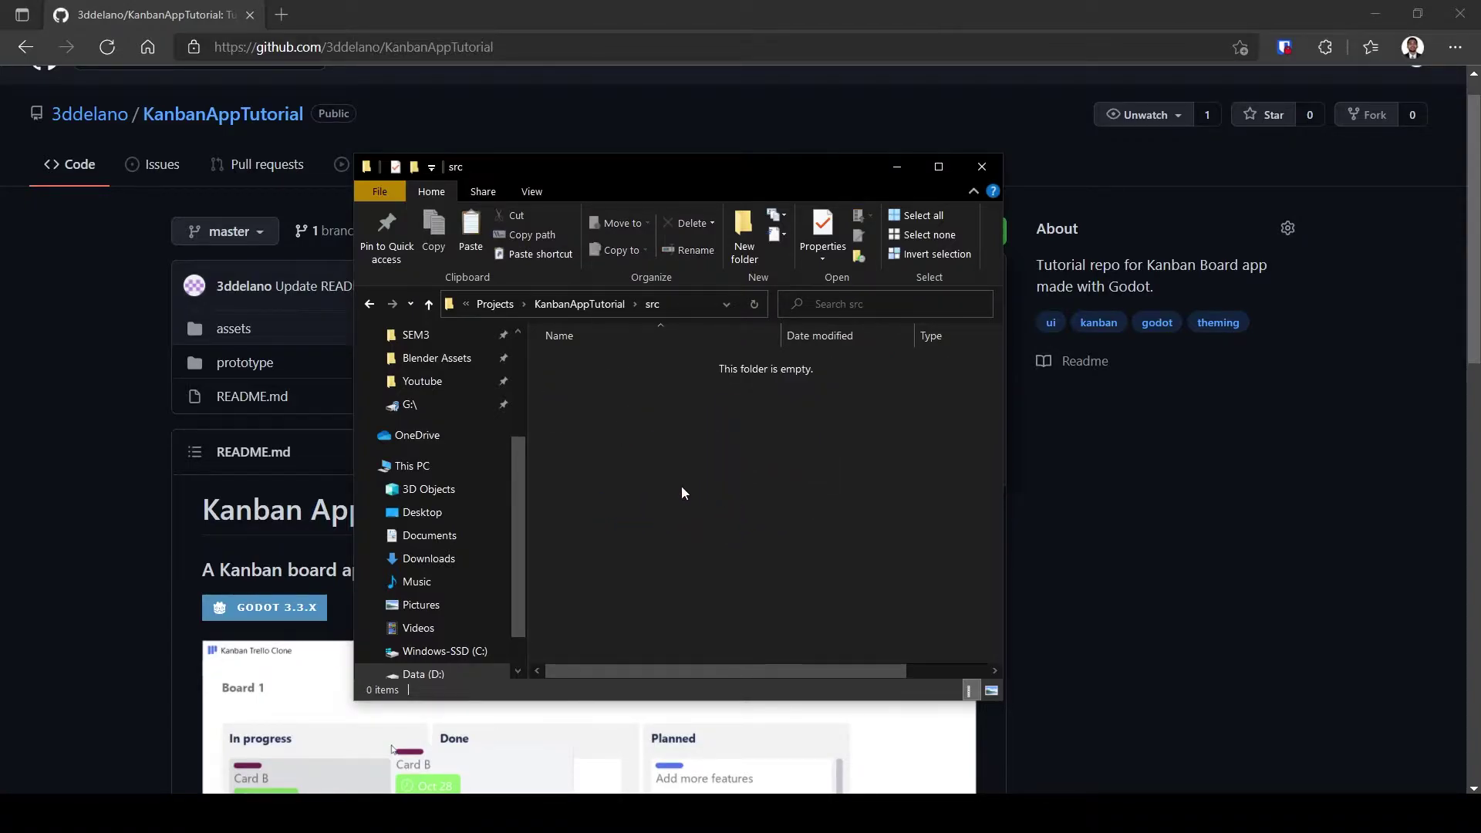
# Create the 'Kanban Board Tutorial' project in the src folder with OpenGL ES 3.0 and open the editor.
pyautogui.hotkey('alt', 'Tab')
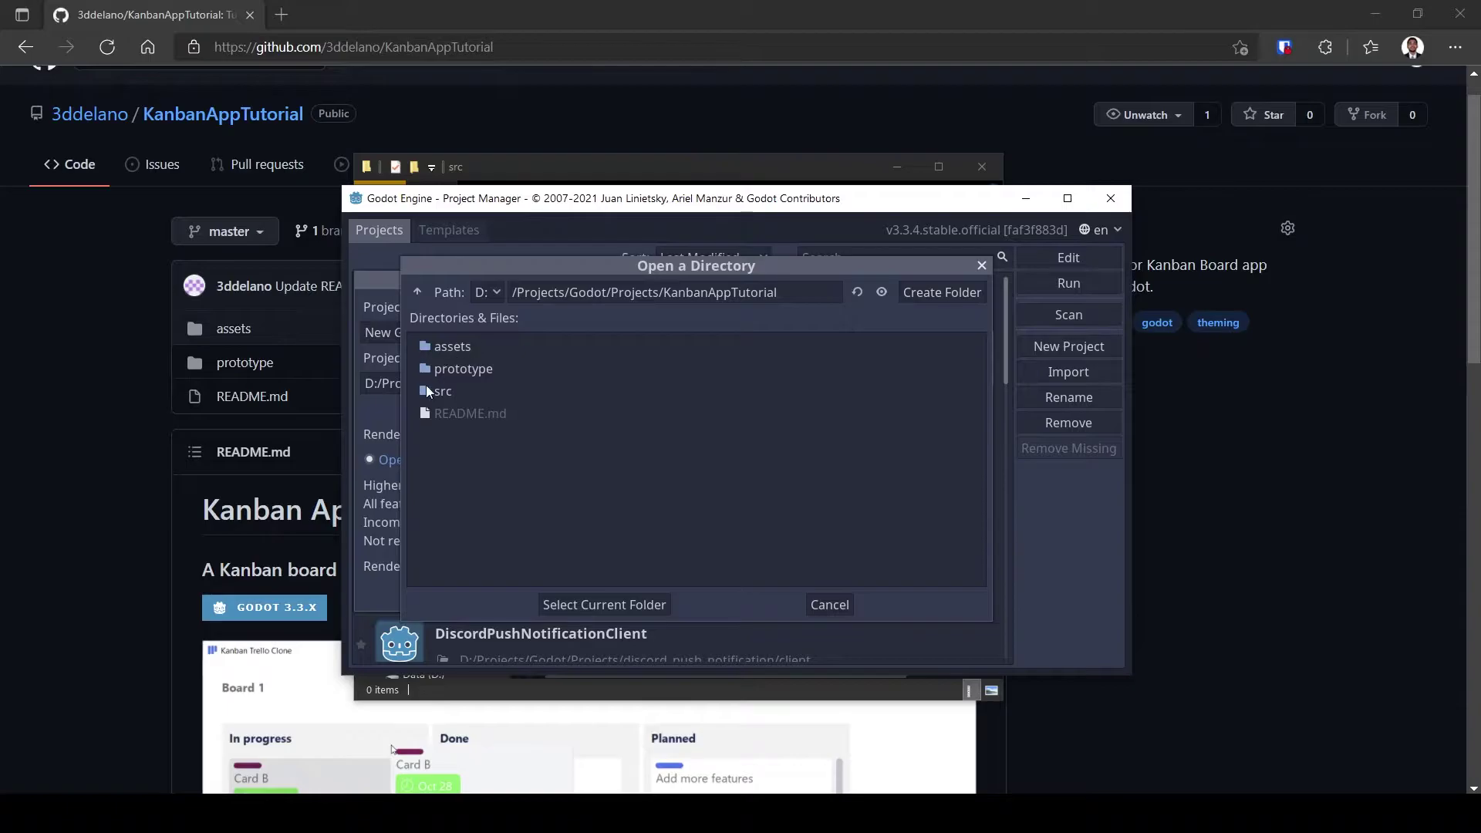
pyautogui.doubleClick(432, 387)
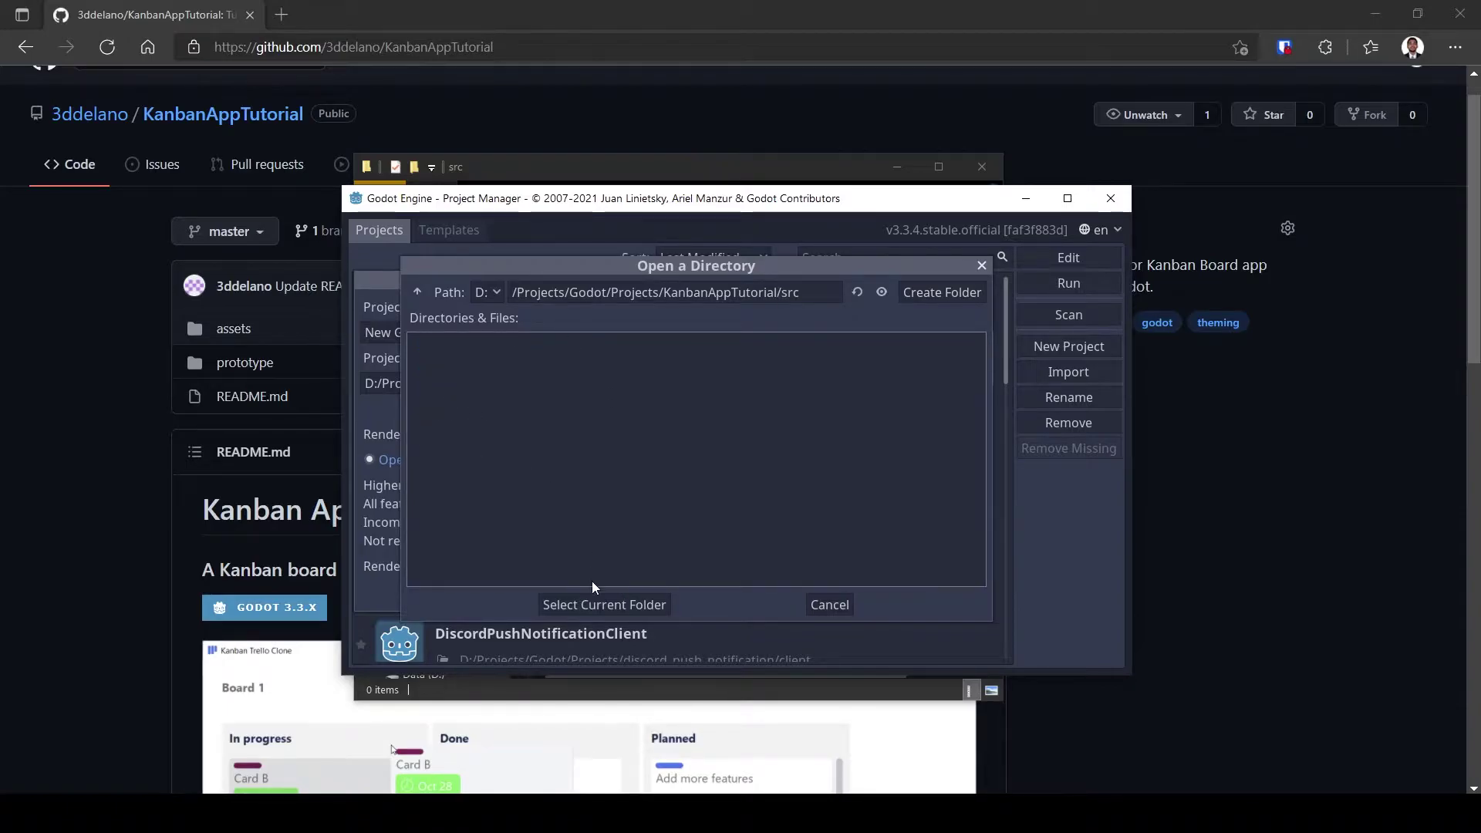
pyautogui.click(603, 604)
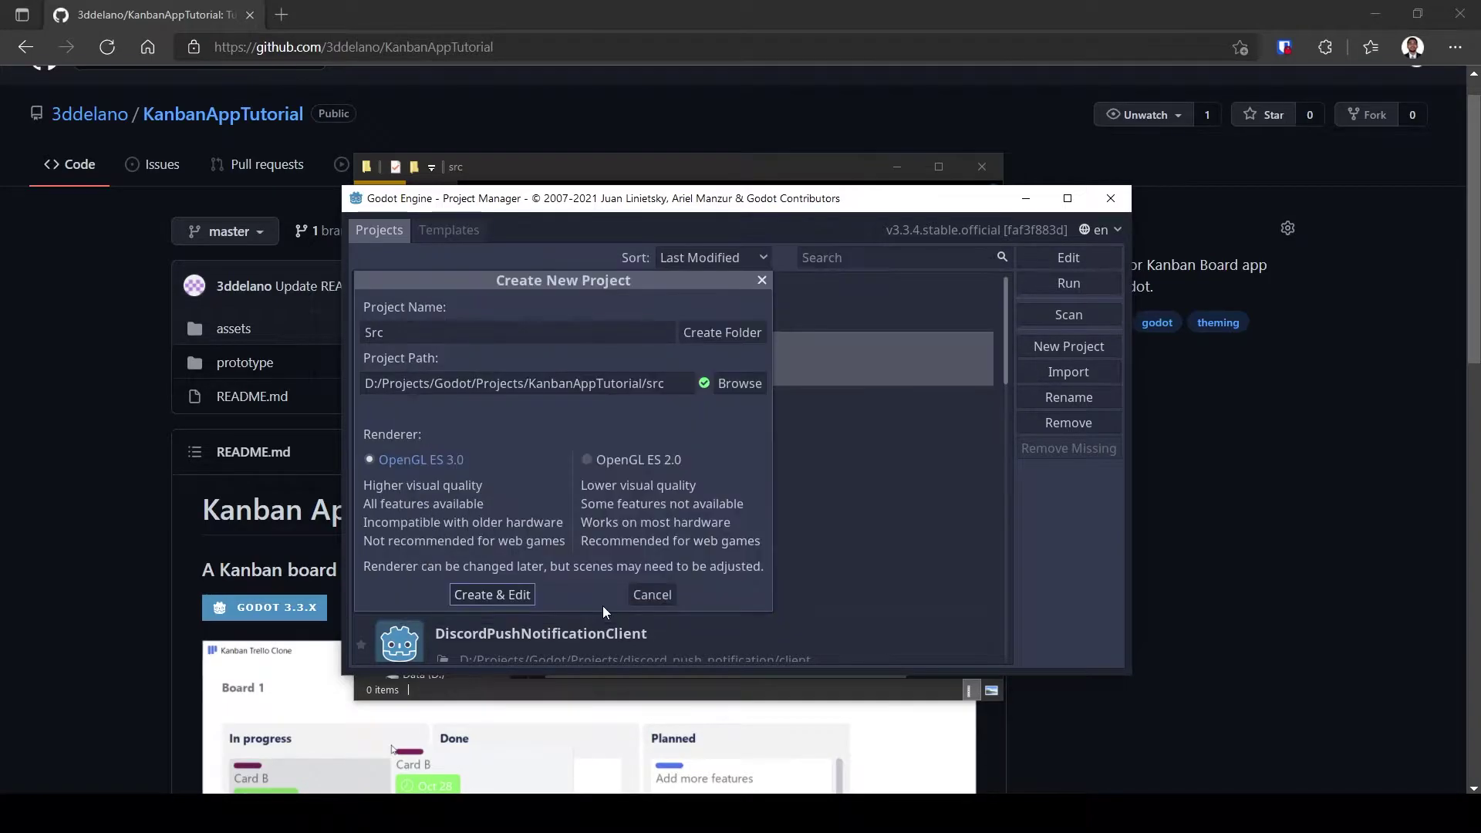
pyautogui.moveTo(454, 331); pyautogui.dragTo(358, 330)
pyautogui.write('Kanban Boa')
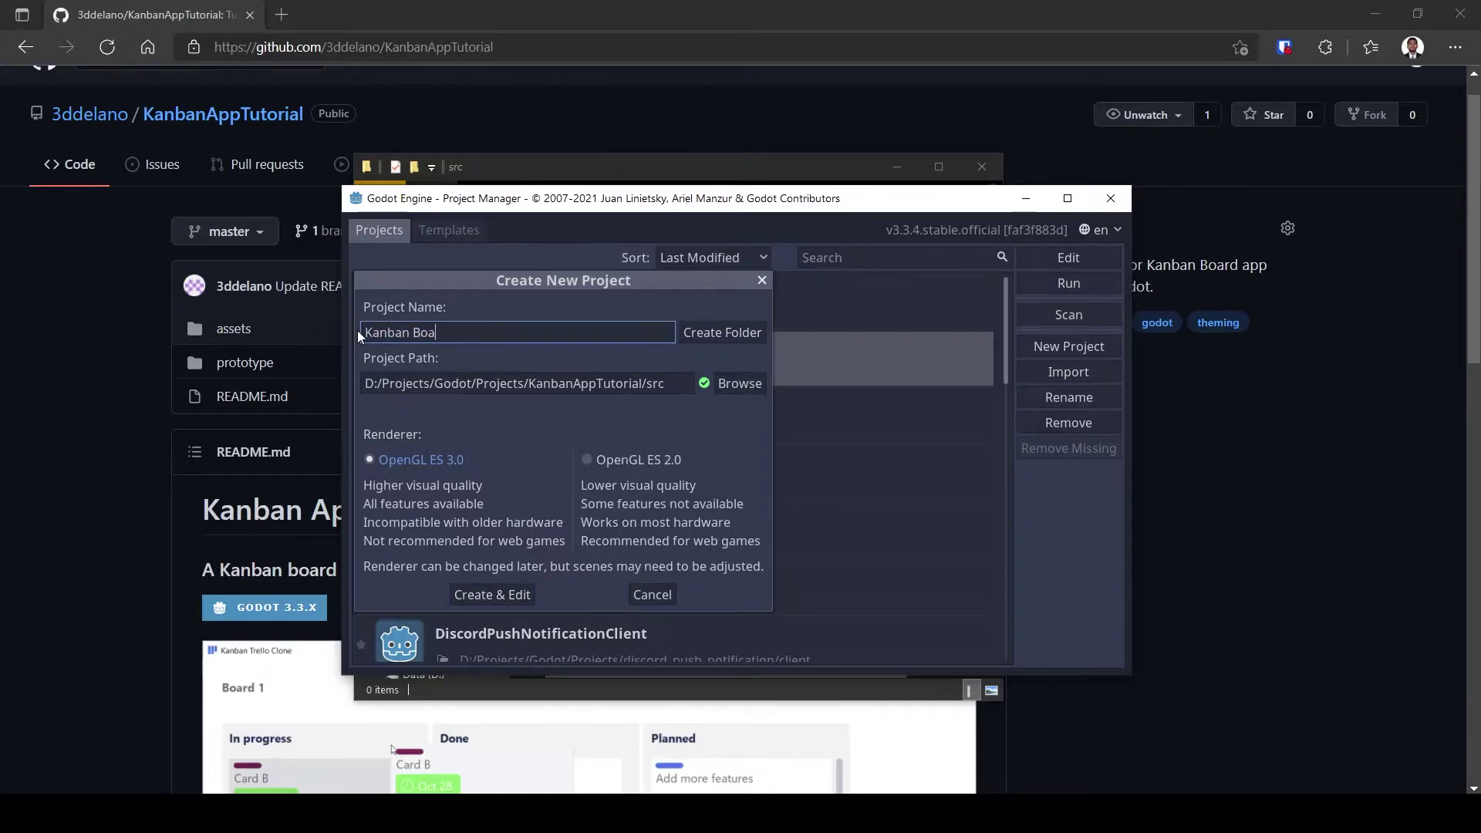
pyautogui.write('rd Tutorial')
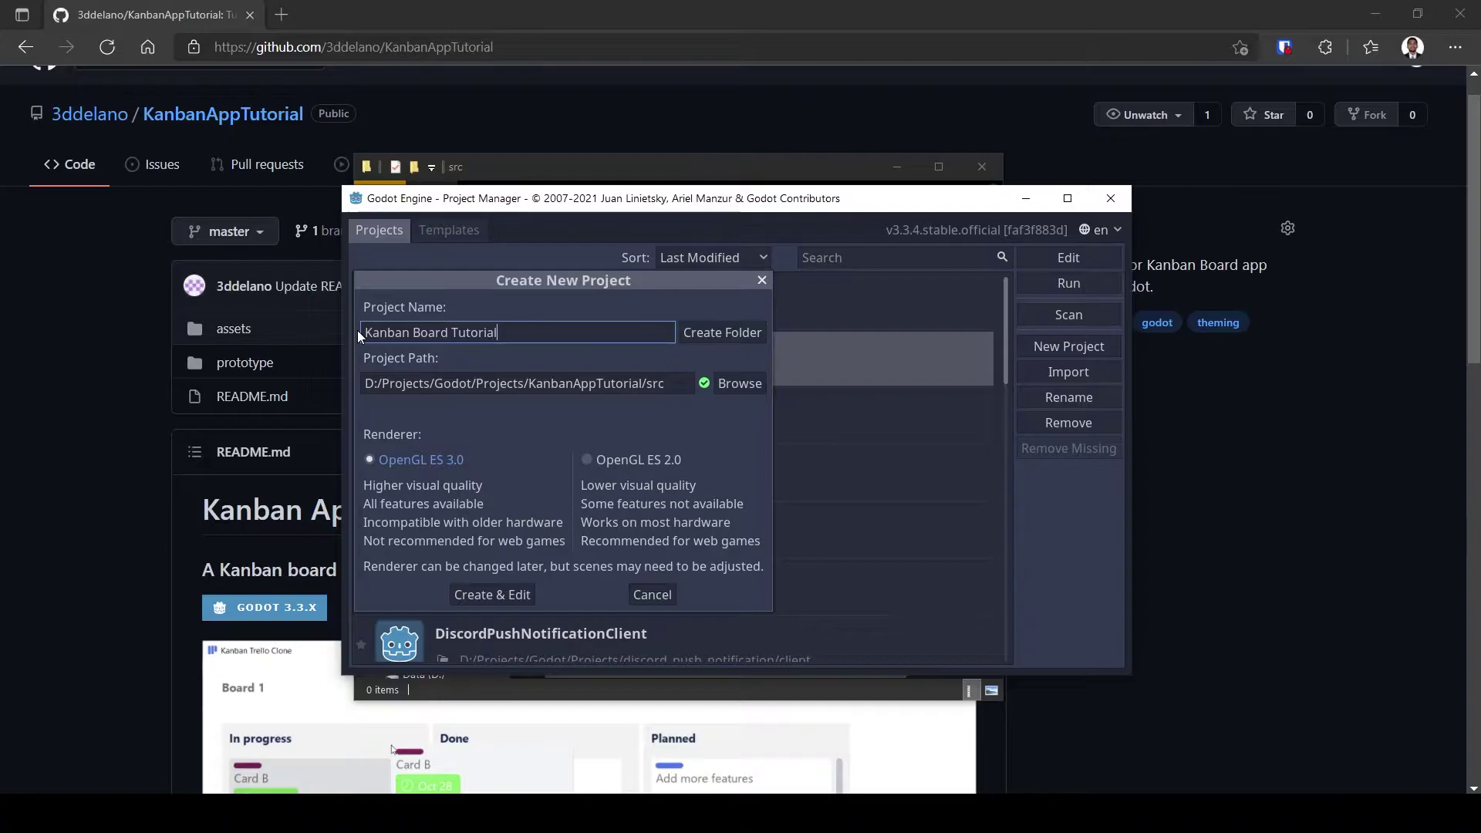
pyautogui.click(409, 460)
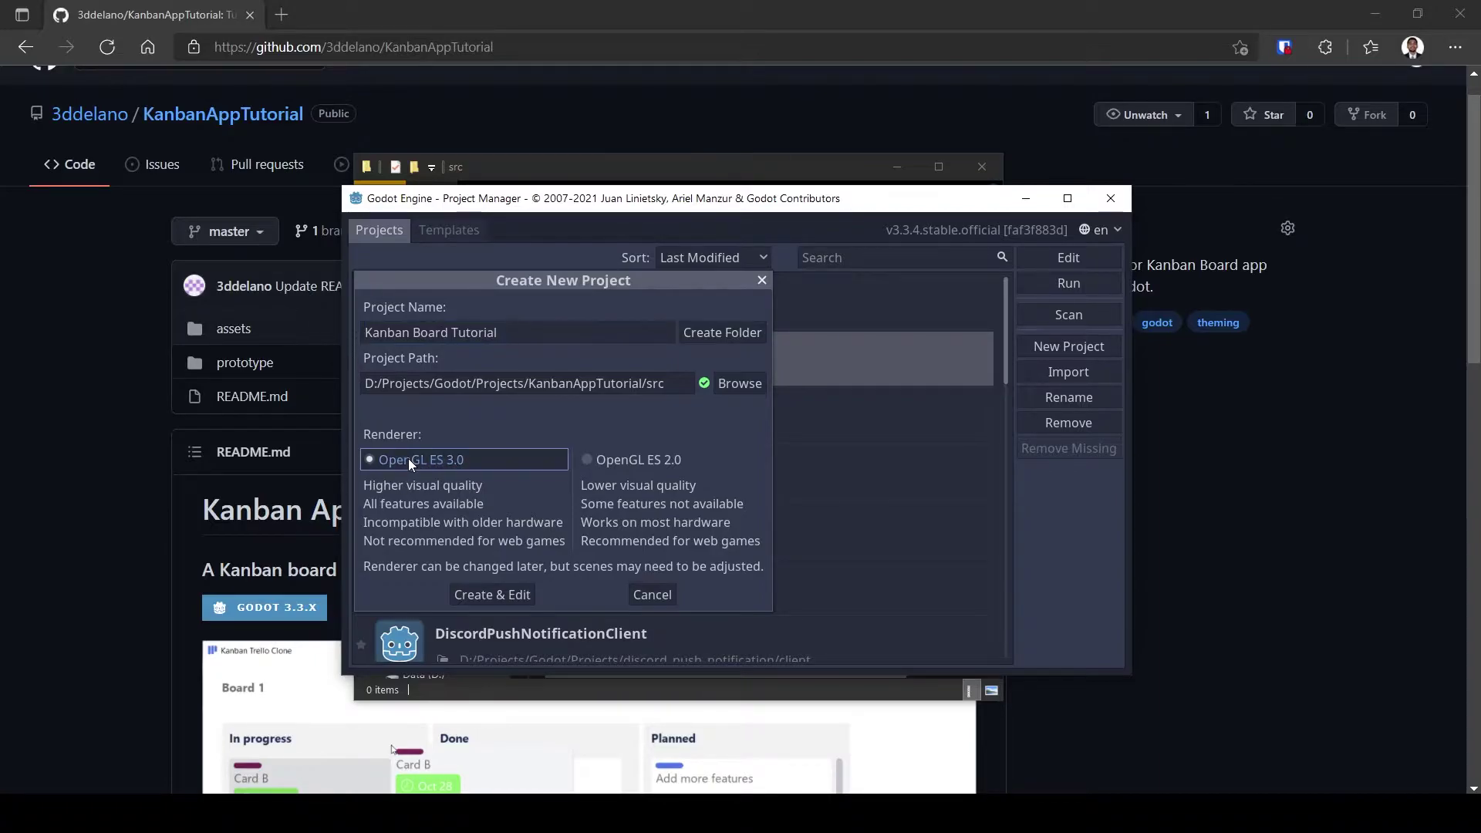
pyautogui.click(508, 596)
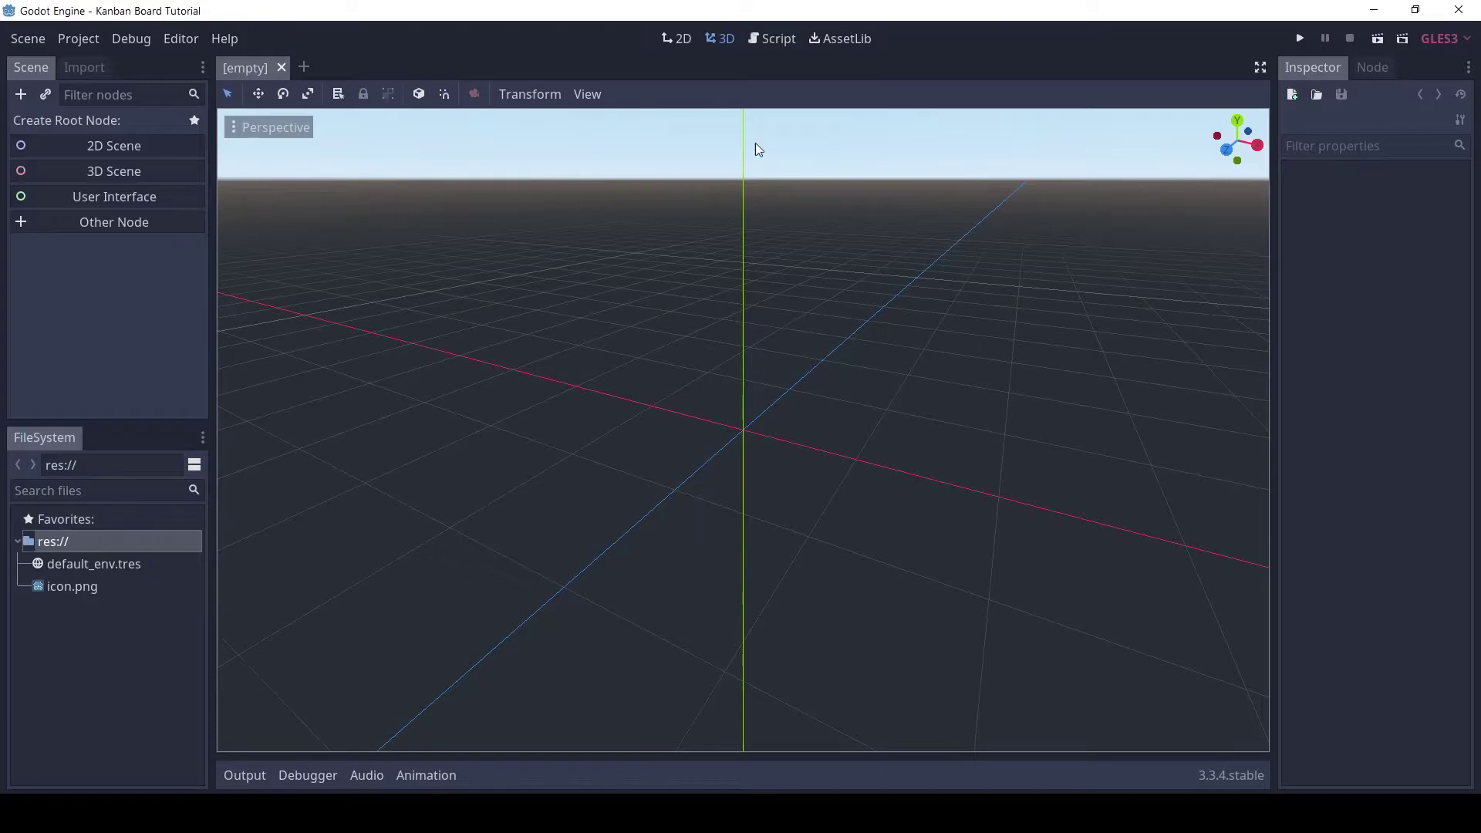
# In the 2D view, add a User Interface root and rename the Control node to Home.
pyautogui.click(679, 40)
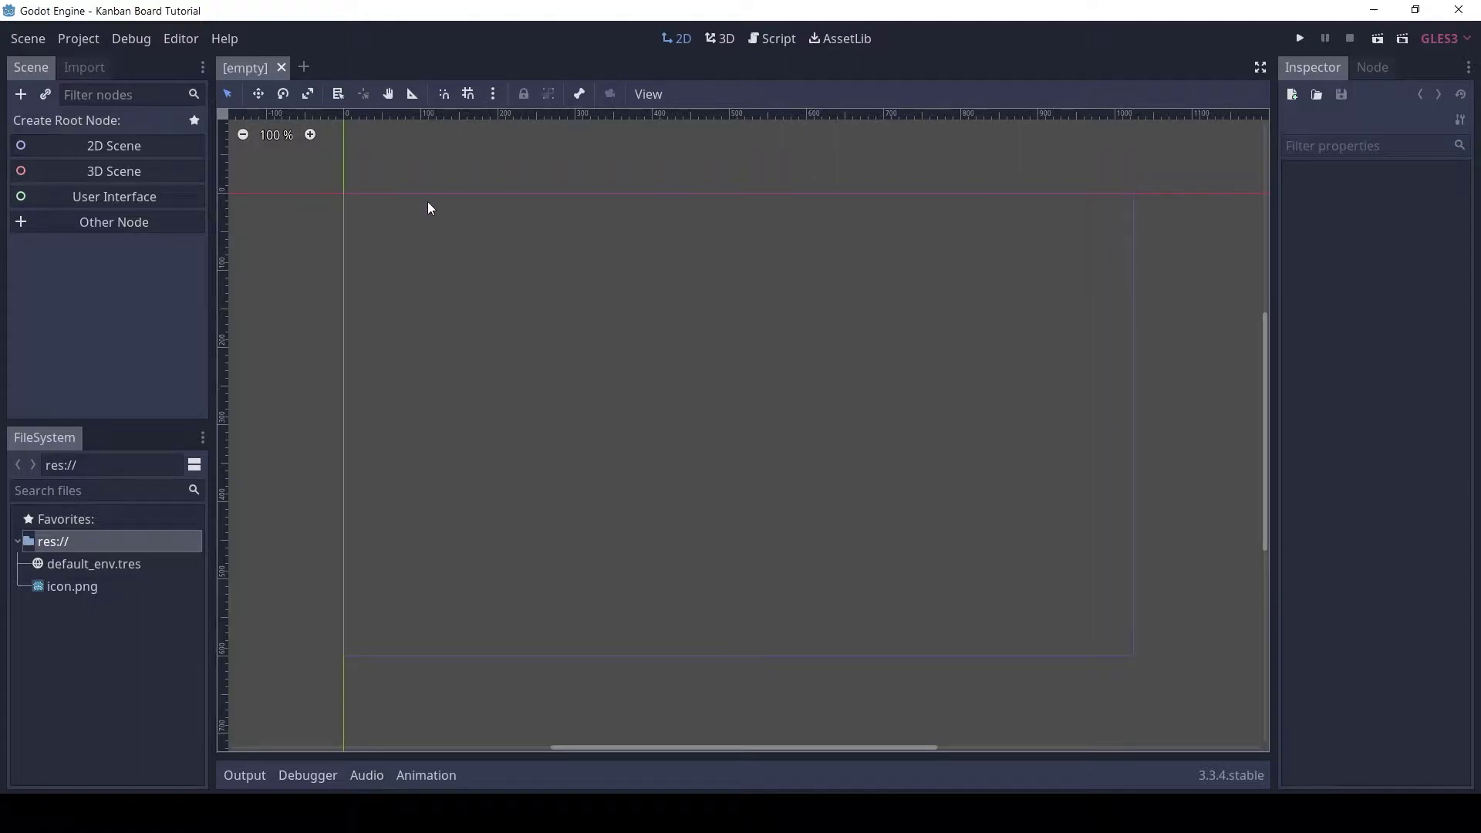
pyautogui.click(134, 198)
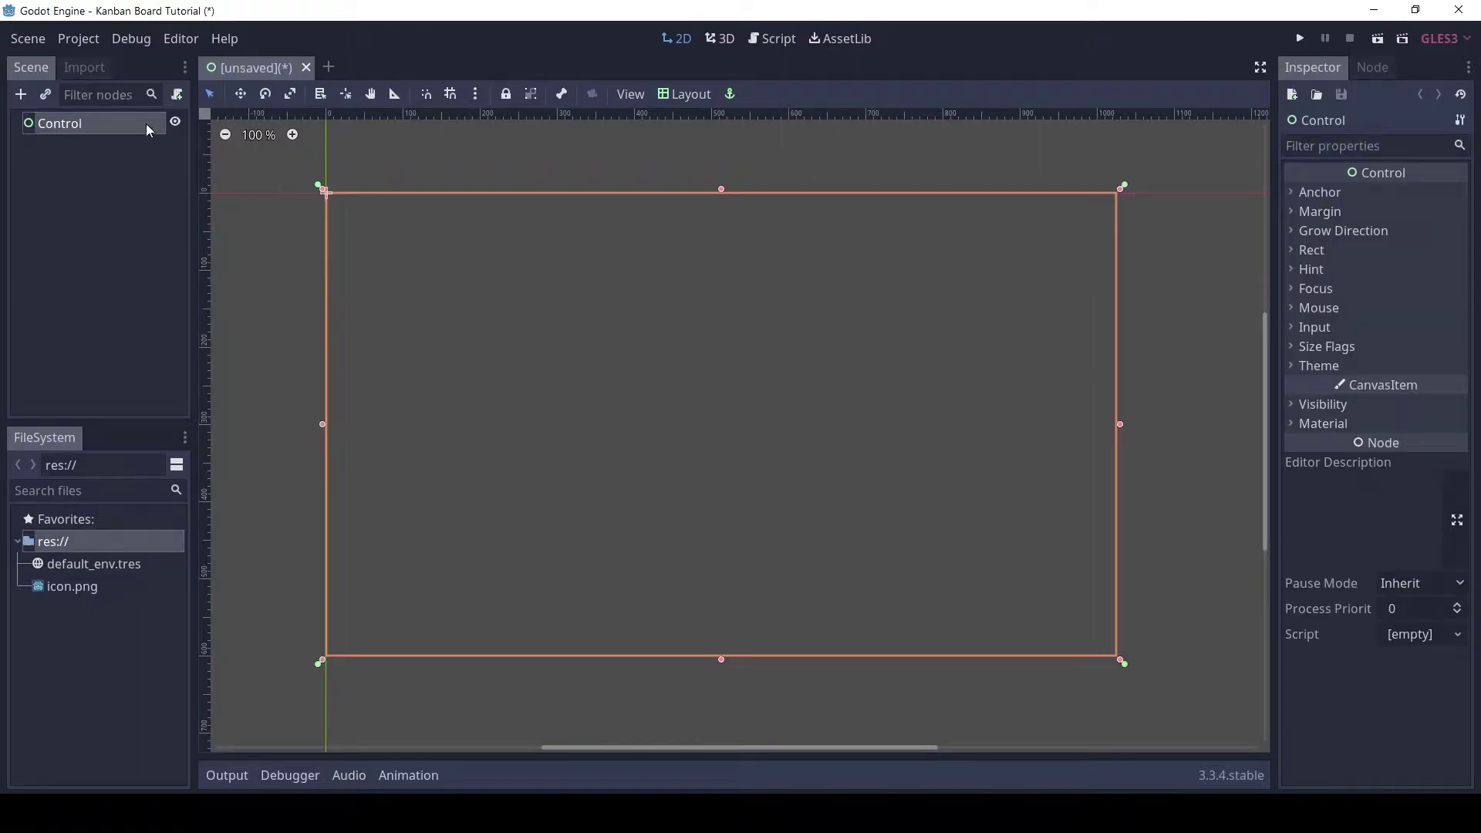
pyautogui.doubleClick(78, 125)
pyautogui.write('Home')
pyautogui.press('Return')
pyautogui.click(75, 237)
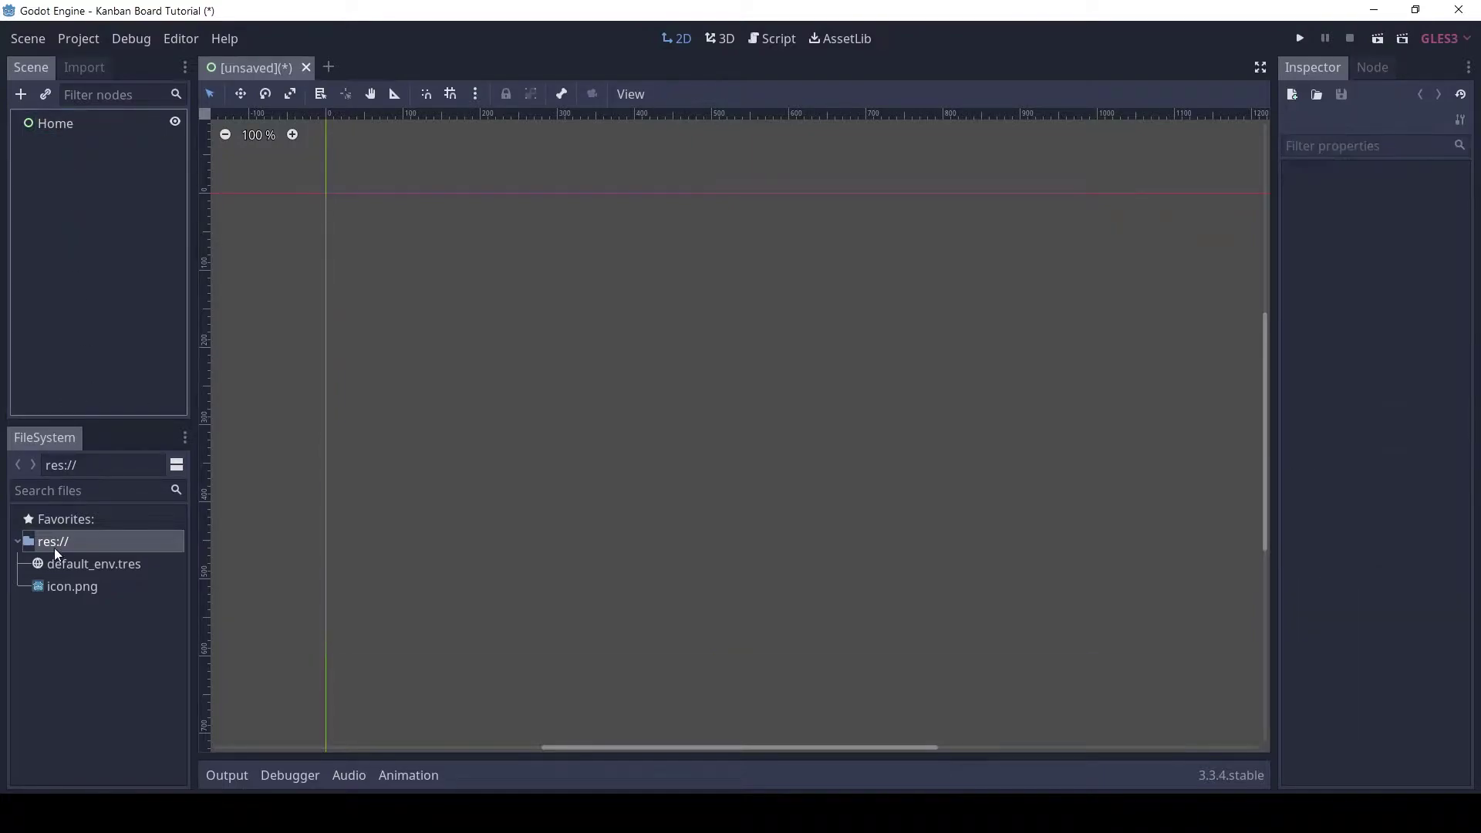
# Begin saving the scene and create a new 'scenes' folder for it.
pyautogui.click(34, 48)
pyautogui.click(50, 178)
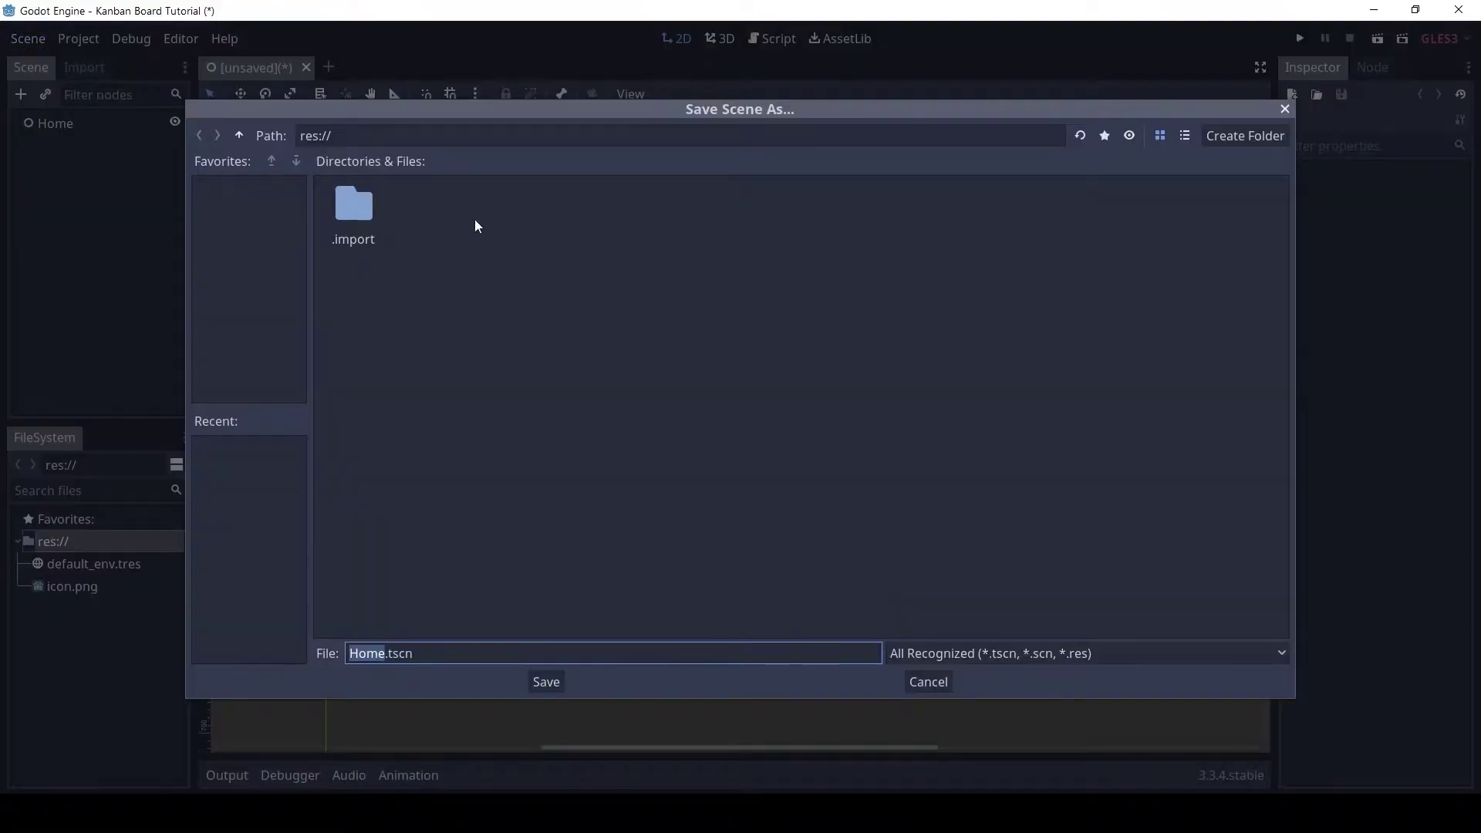
pyautogui.click(1219, 137)
pyautogui.write('scn')
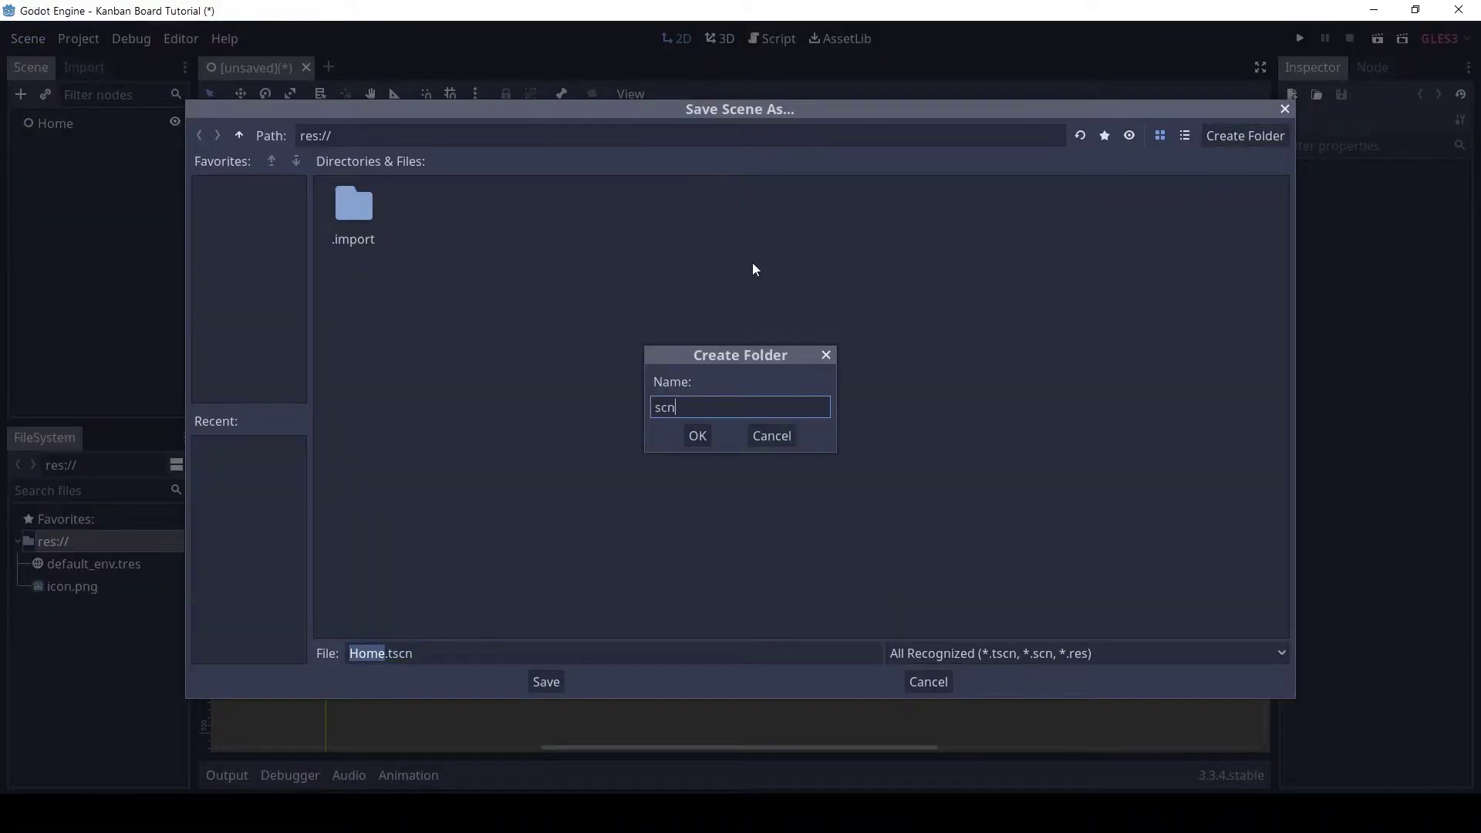
pyautogui.press('BackSpace')
pyautogui.write('enes')
pyautogui.click(700, 437)
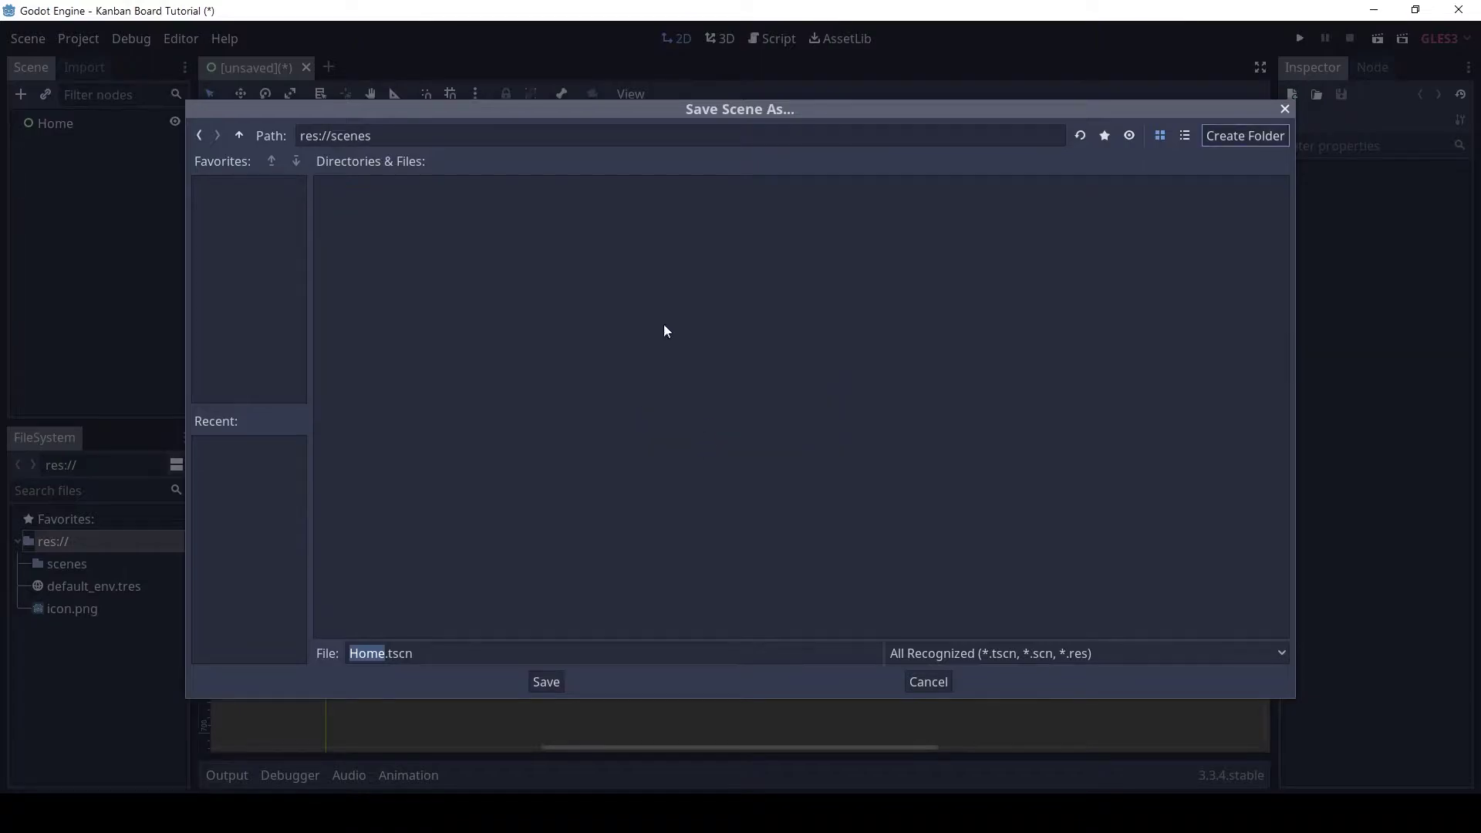
# Save Home.tscn into scenes, then move the assets folder into the src folder.
pyautogui.click(547, 682)
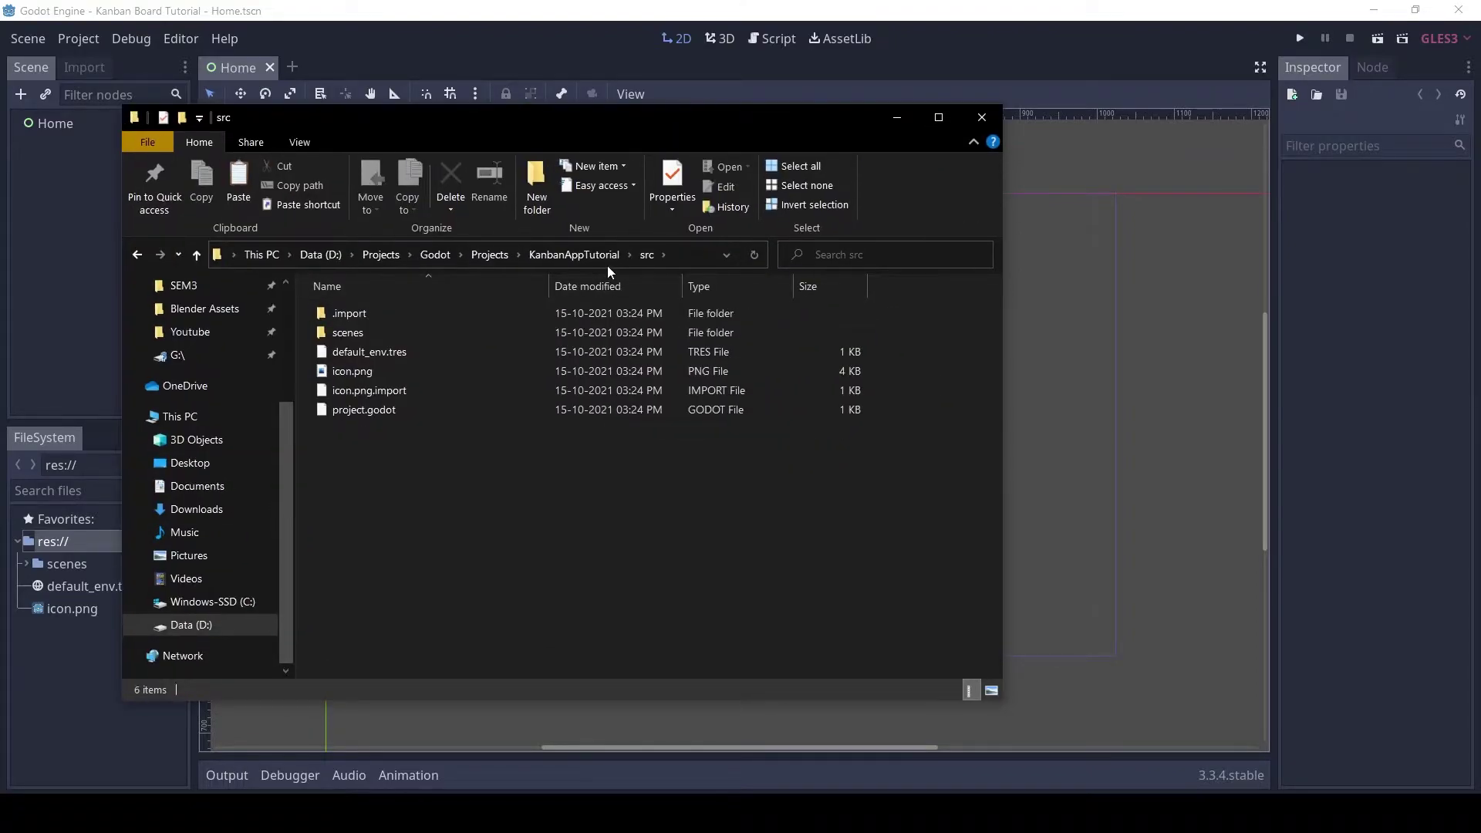
pyautogui.click(608, 261)
pyautogui.click(336, 317)
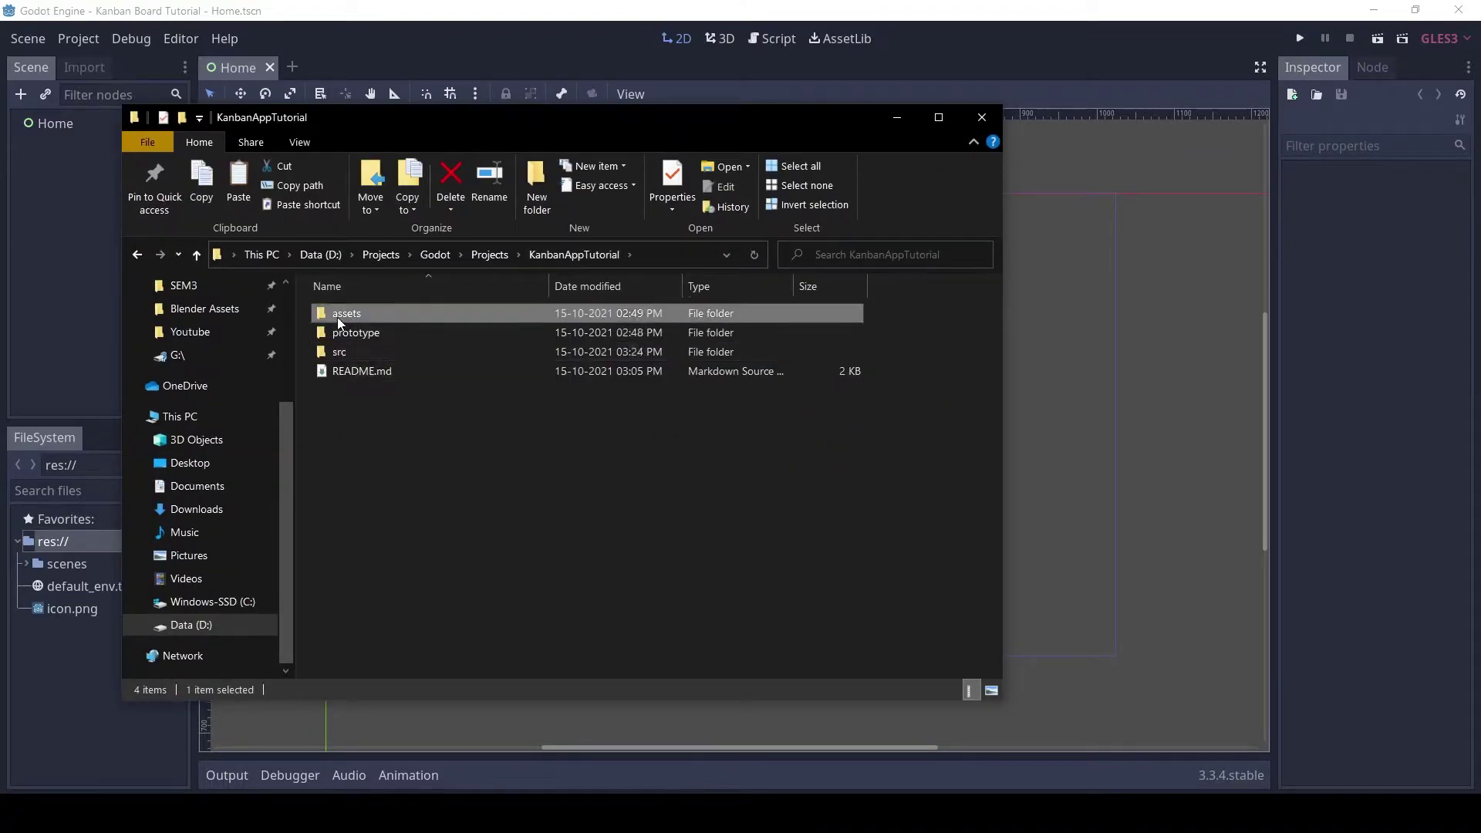
pyautogui.doubleClick(340, 353)
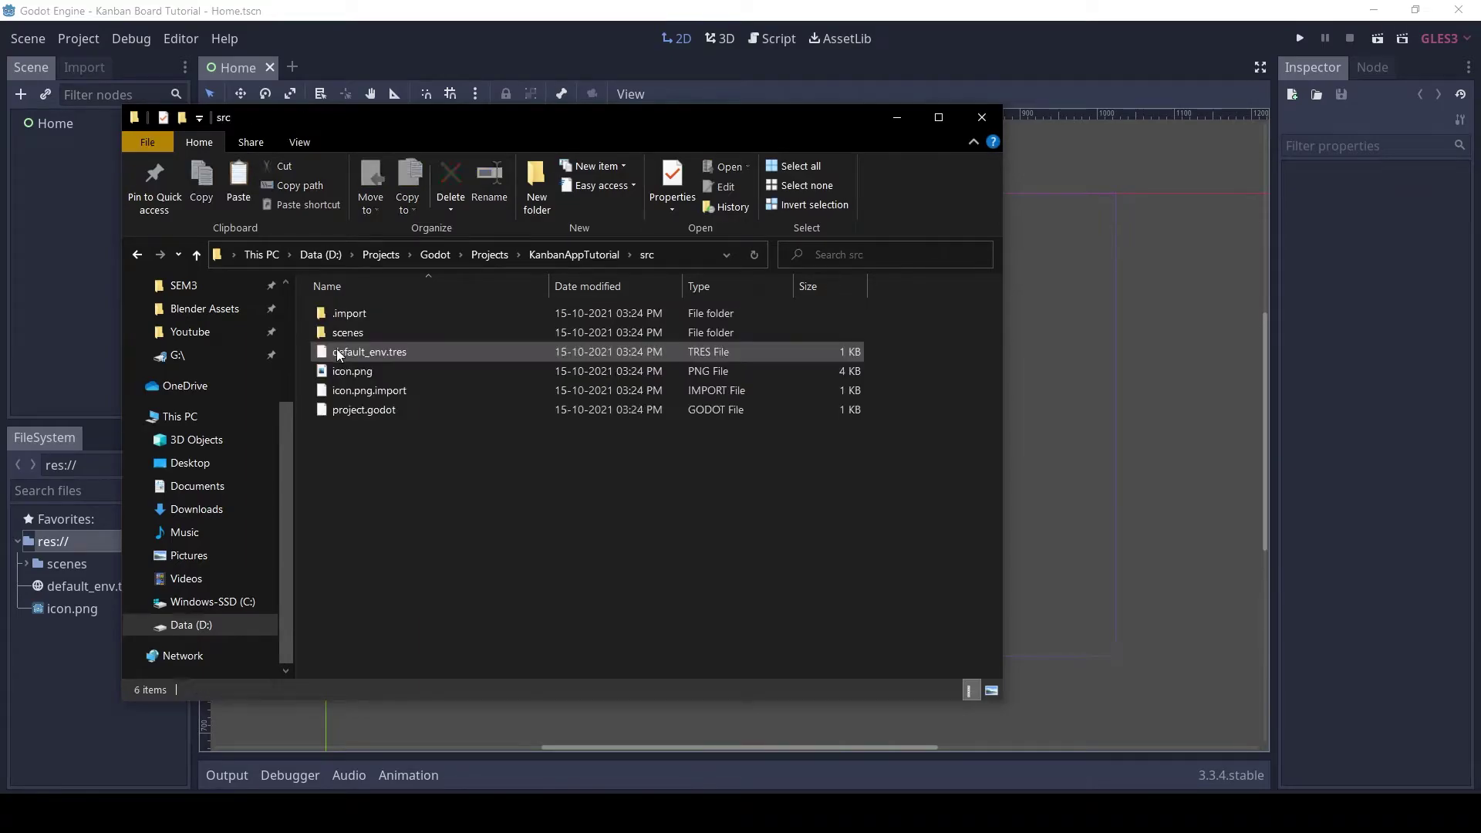
pyautogui.moveTo(339, 356)
pyautogui.mouseDown()
pyautogui.moveTo(466, 479)
pyautogui.moveTo(386, 351)
pyautogui.moveTo(363, 352)
pyautogui.mouseUp()
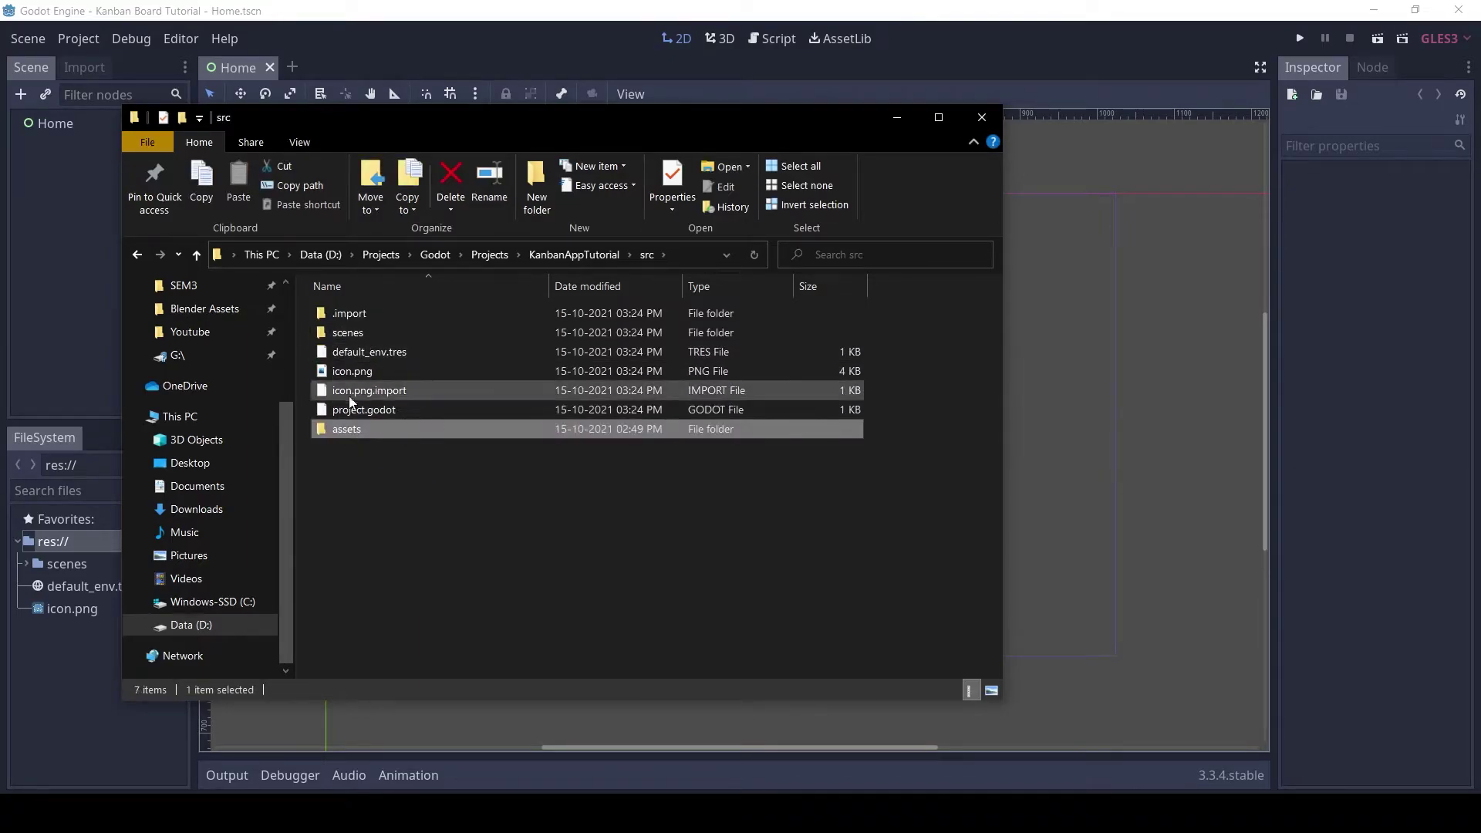
pyautogui.click(397, 476)
pyautogui.moveTo(363, 502); pyautogui.dragTo(413, 444)
# Confirm assets appears in Godot, then open Kanban App Godot Prototype.xd from the prototype folder.
pyautogui.click(897, 118)
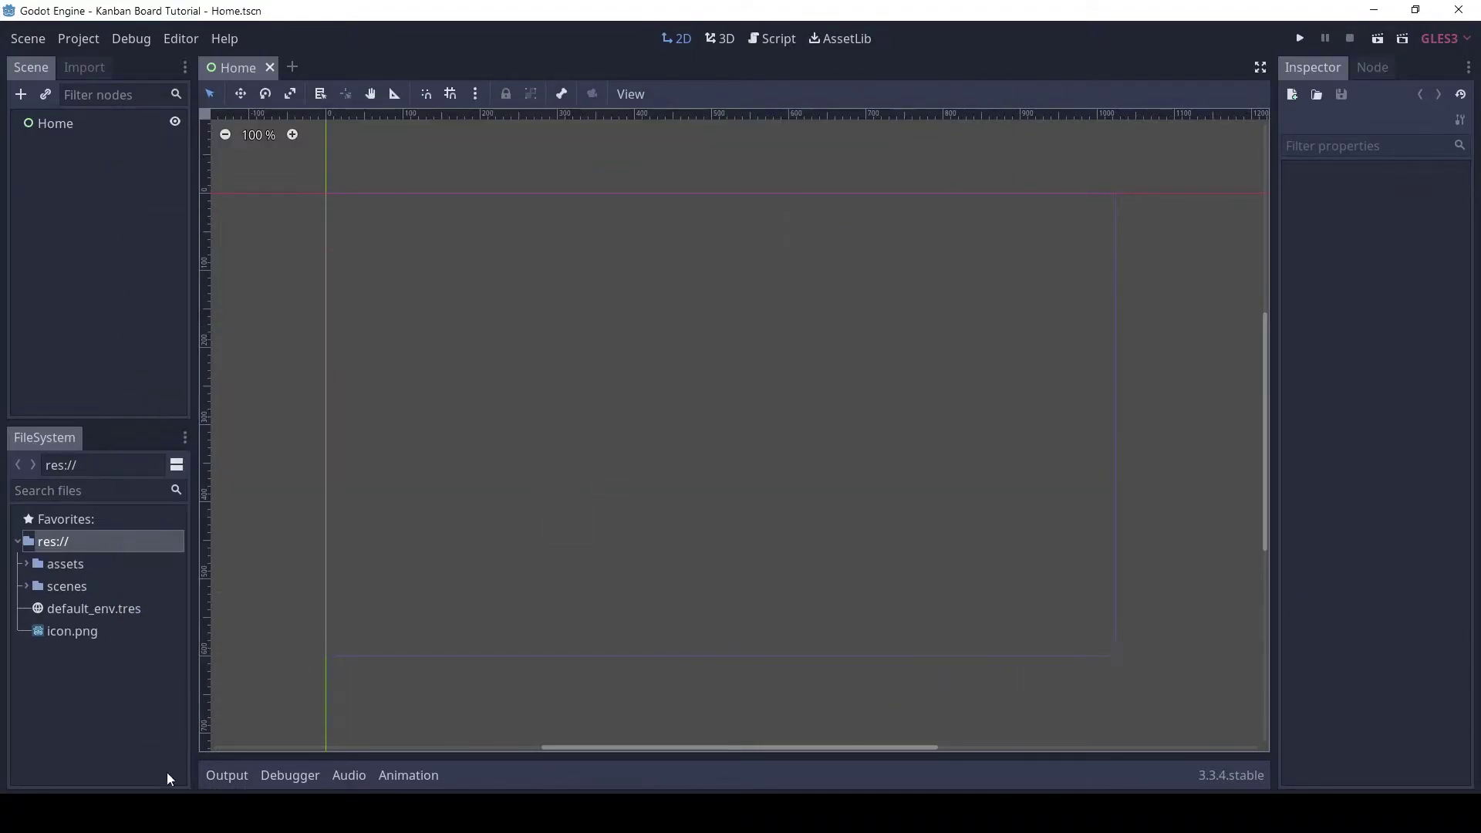
pyautogui.hotkey('alt', 'Tab')
pyautogui.click(573, 255)
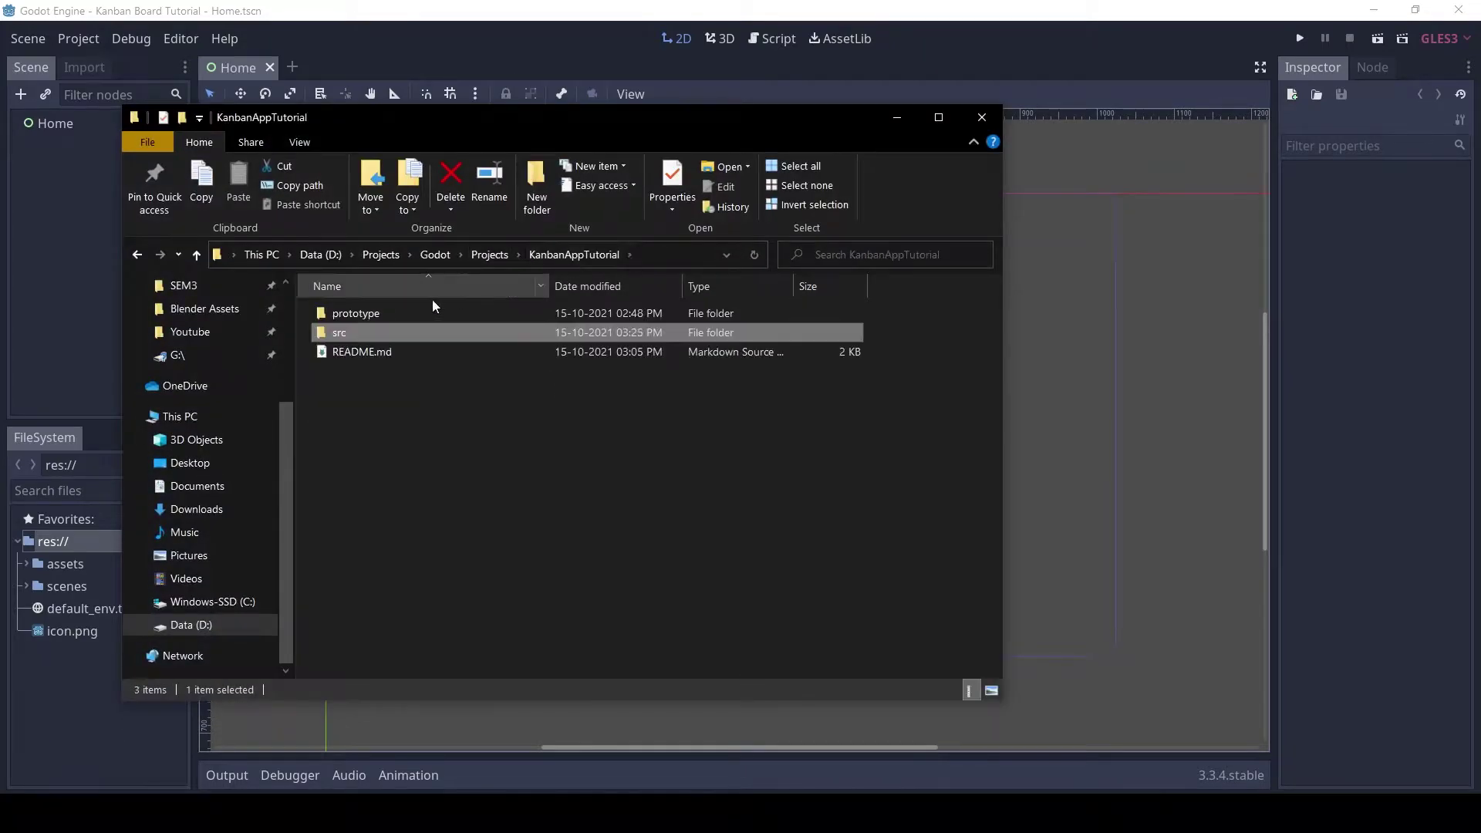
pyautogui.doubleClick(362, 314)
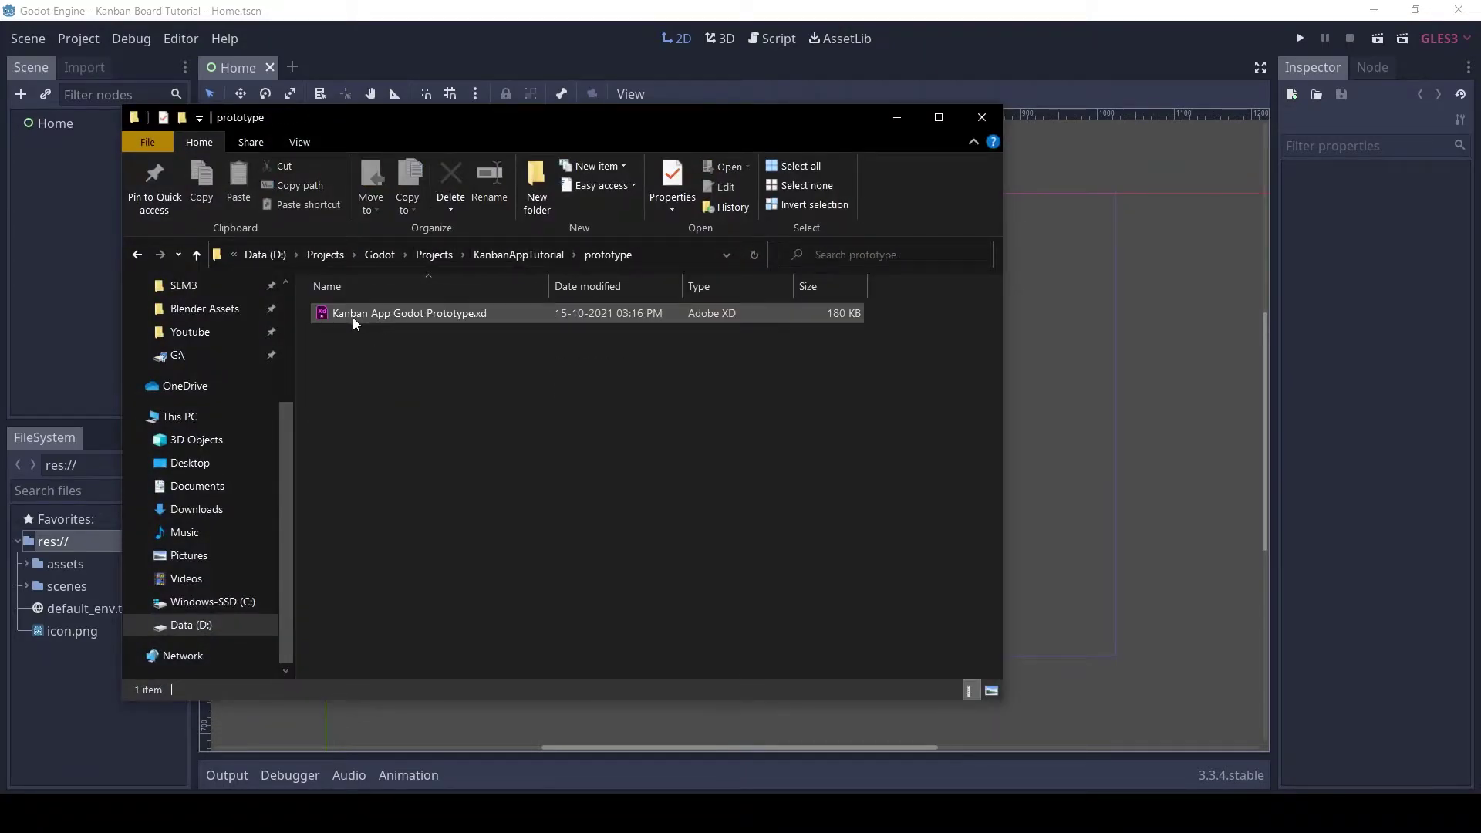
pyautogui.doubleClick(355, 316)
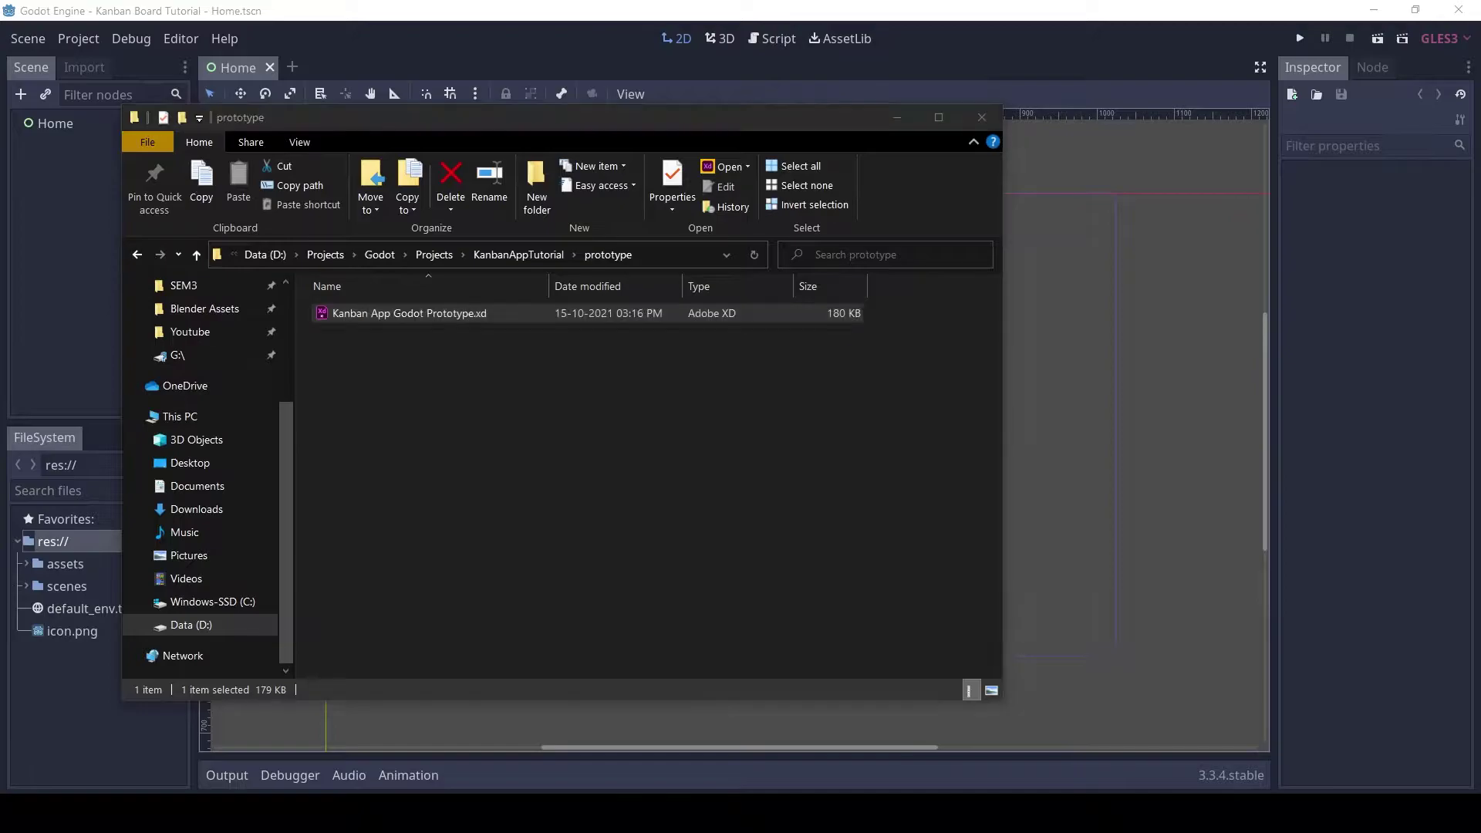
pyautogui.hscroll(2, 709, 293)
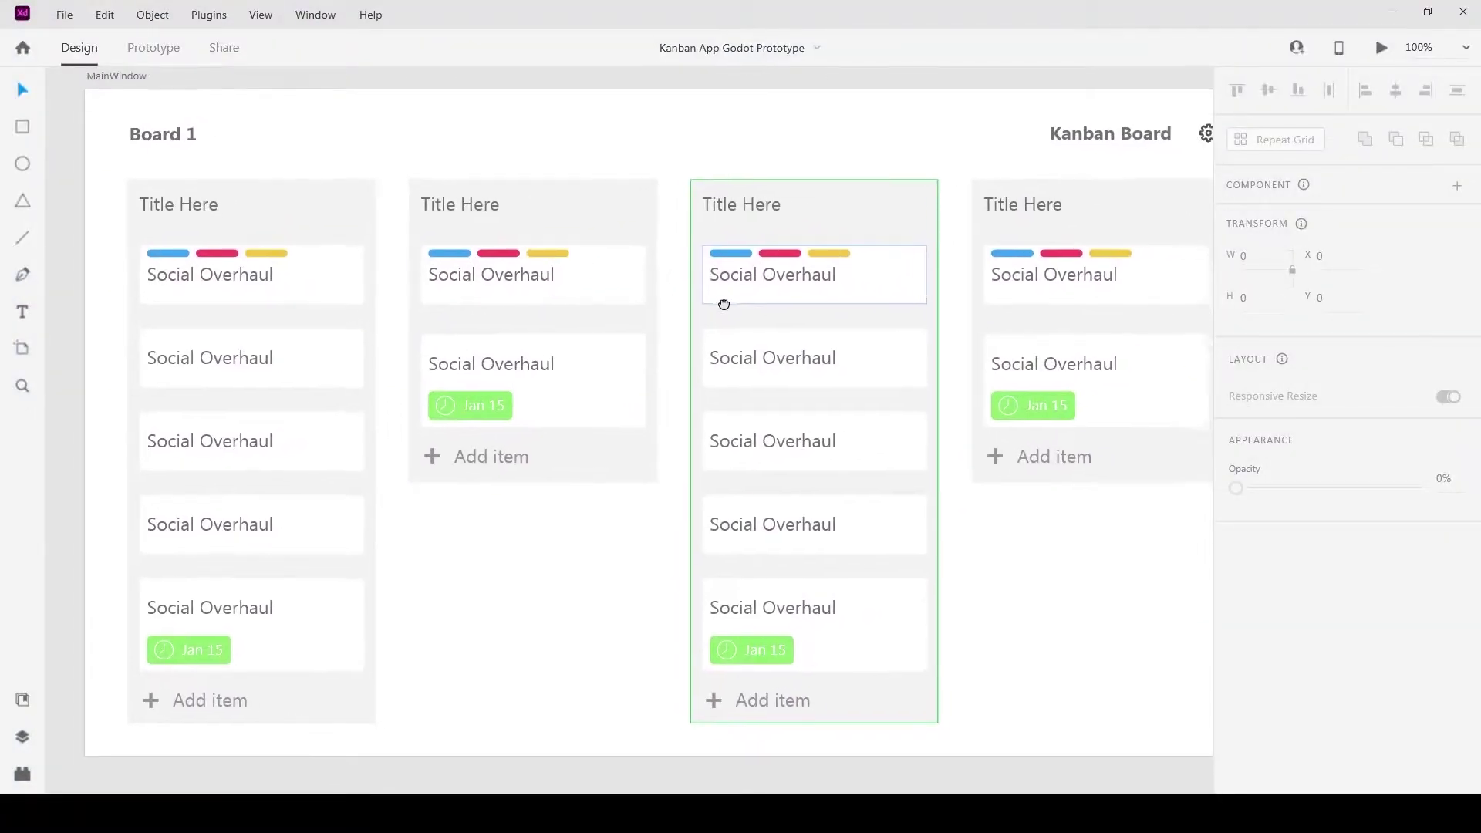
pyautogui.hscroll(-1, 723, 305)
pyautogui.keyDown('ctrl'); pyautogui.scroll(-2, 476, 189); pyautogui.keyUp('ctrl')
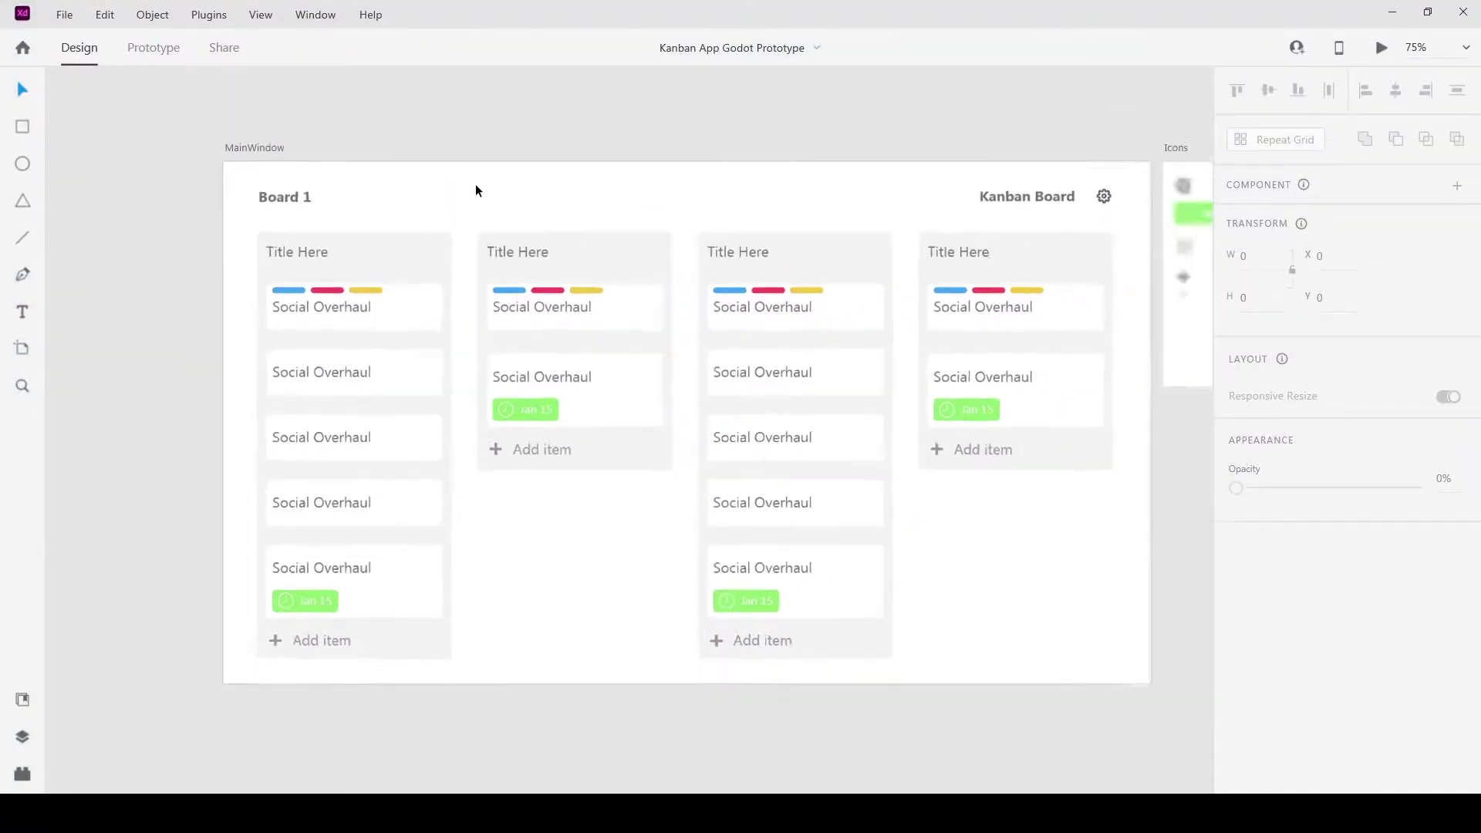
pyautogui.hscroll(3, 596, 238)
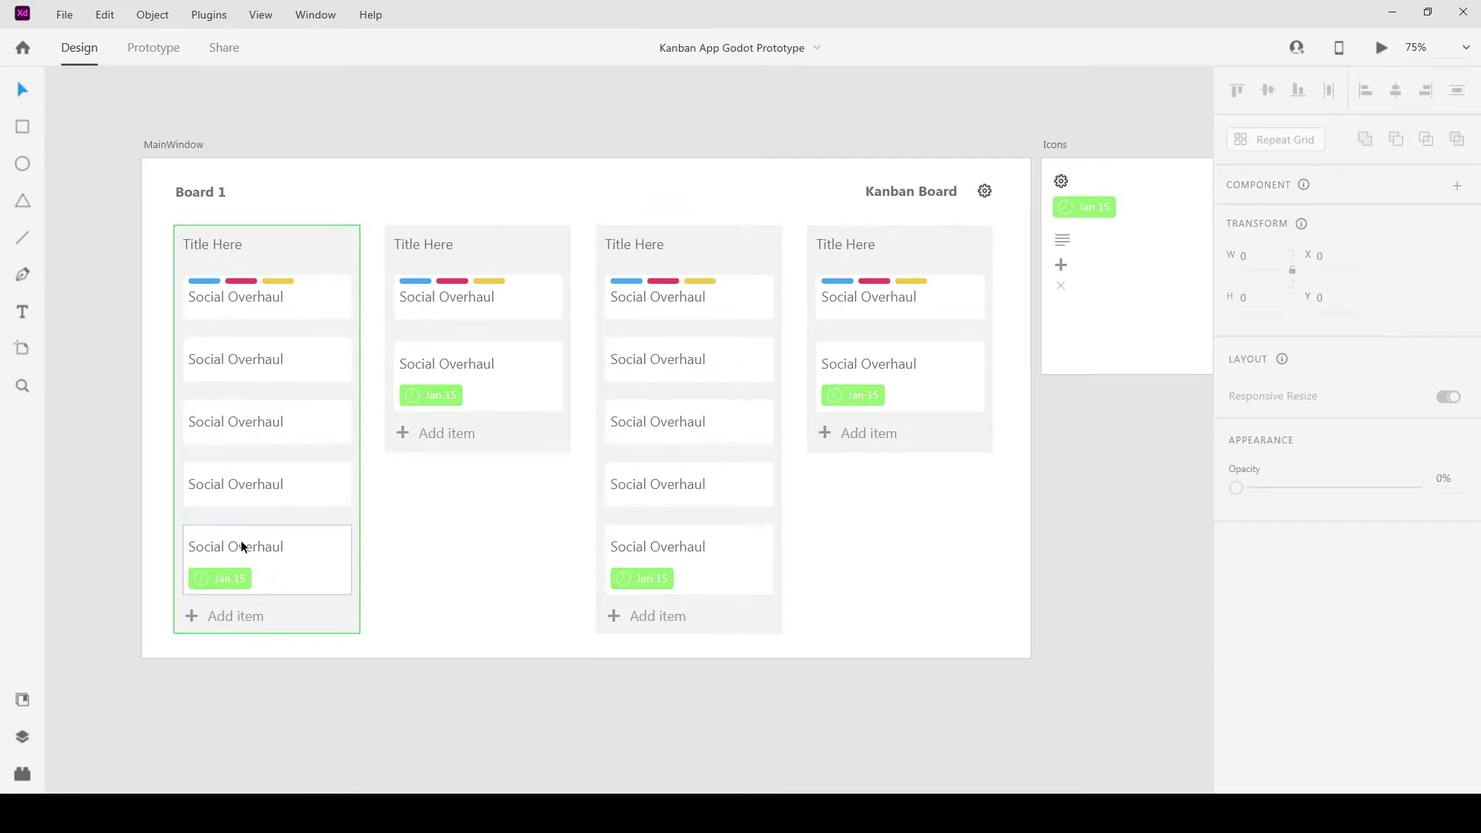
pyautogui.moveTo(887, 472); pyautogui.dragTo(314, 519)
pyautogui.moveTo(522, 519); pyautogui.dragTo(257, 489)
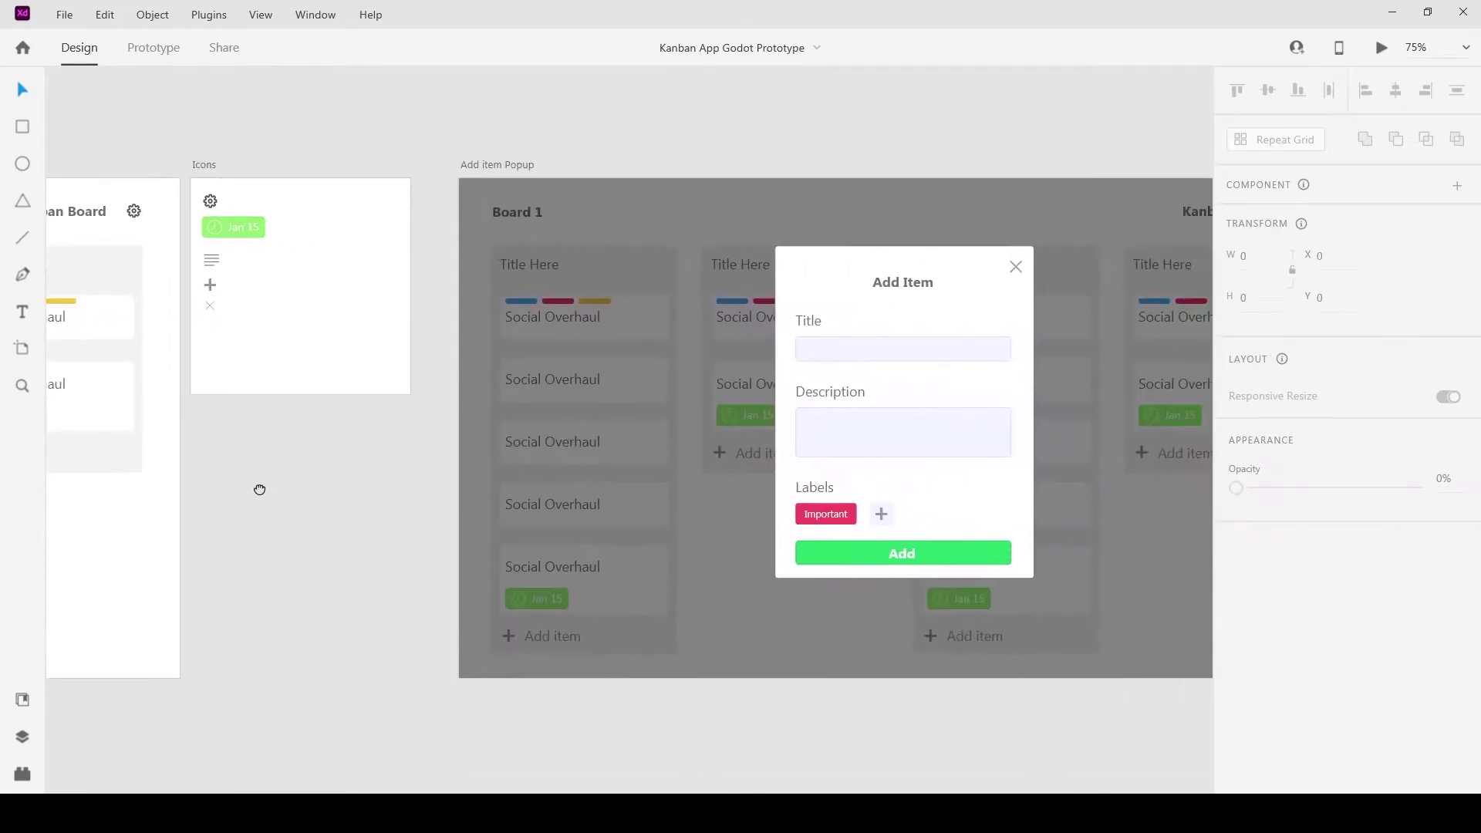
pyautogui.hscroll(5, 287, 469)
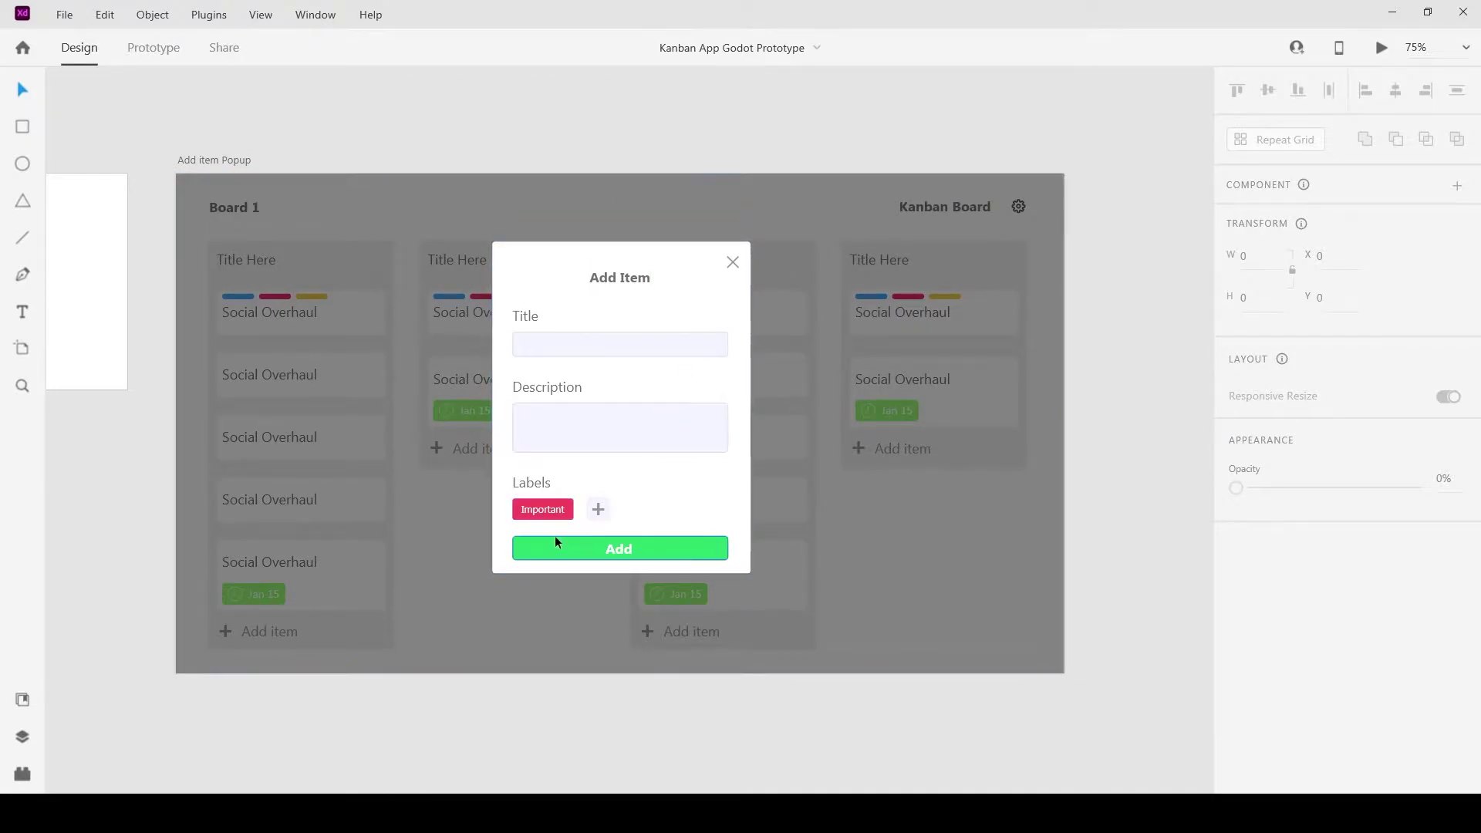
pyautogui.hscroll(-10, 650, 442)
pyautogui.hscroll(-10, 733, 356)
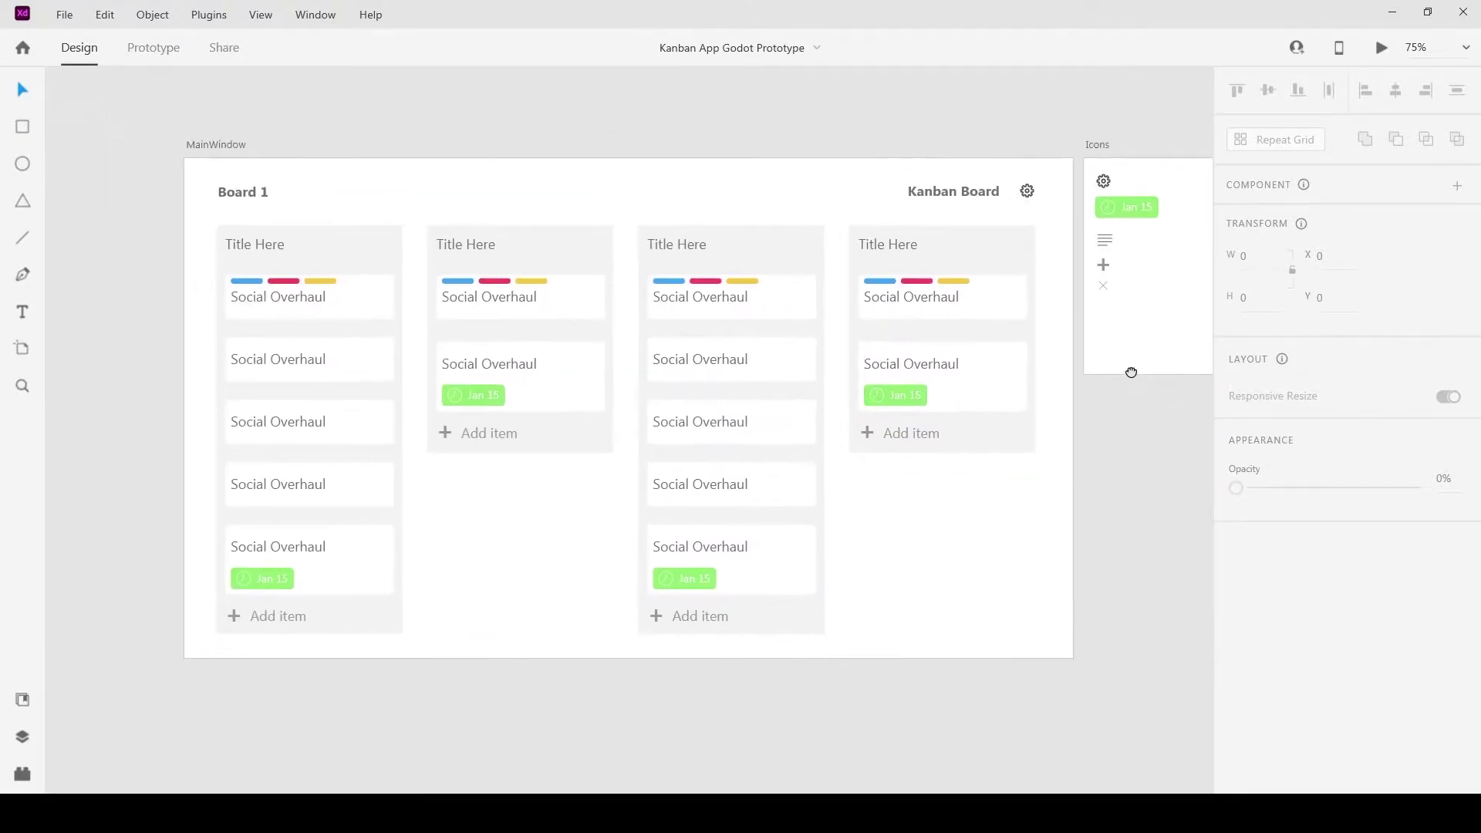
pyautogui.hscroll(1, 849, 370)
# Open Project Settings and filter it down to the Display Window settings.
pyautogui.hotkey('alt', 'Tab')
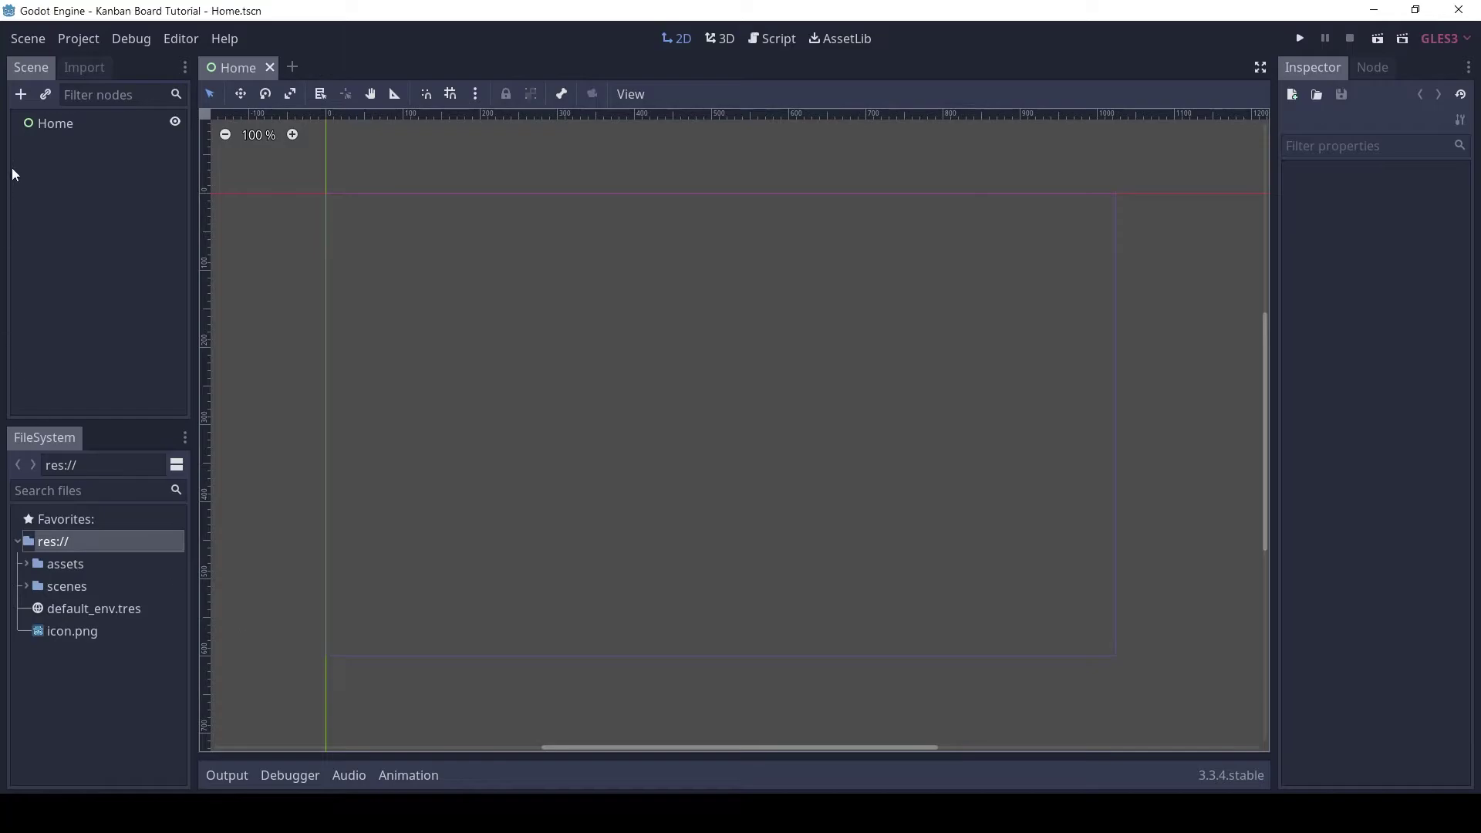
pyautogui.click(55, 123)
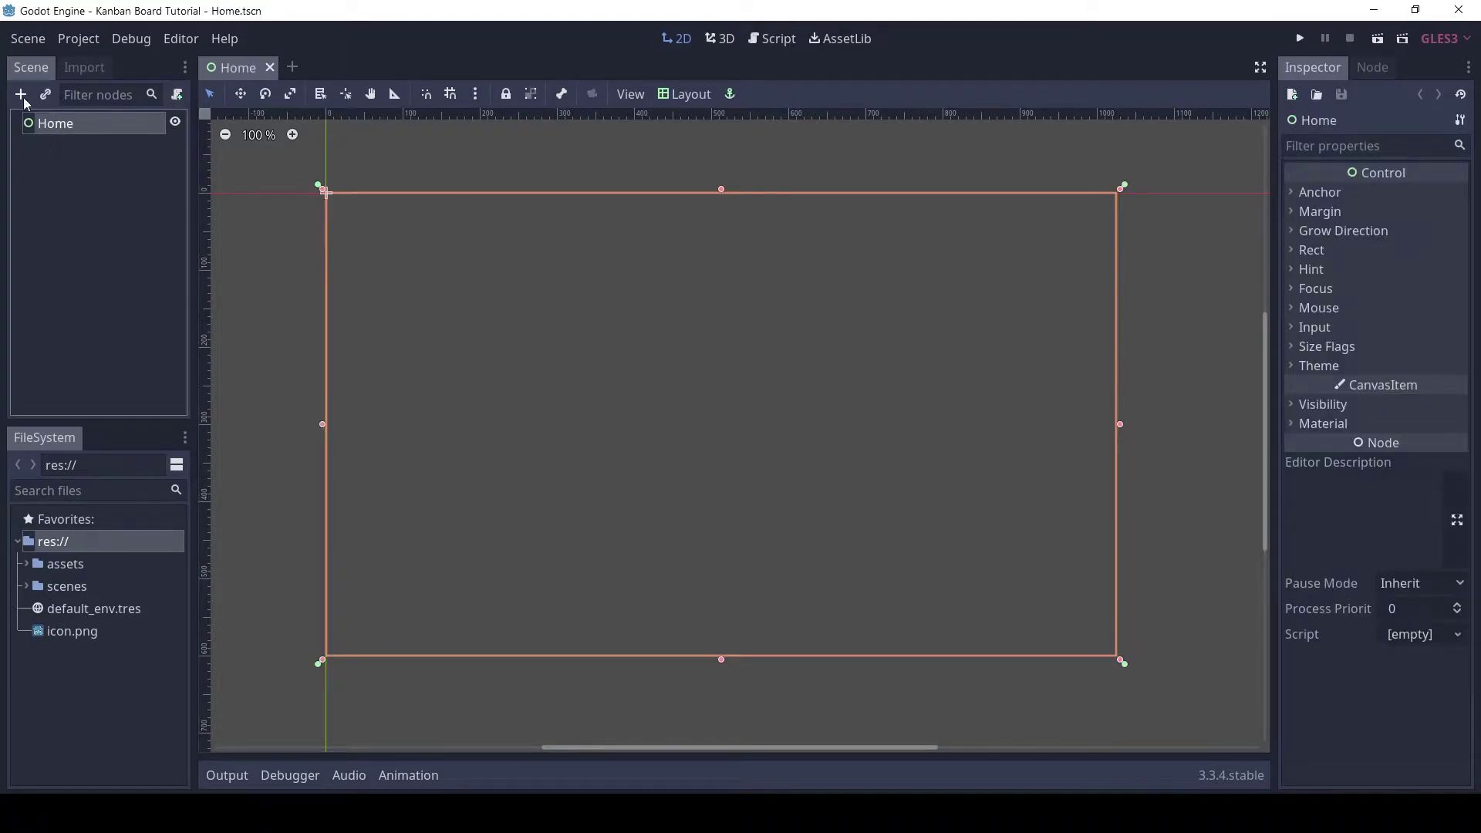
pyautogui.click(78, 38)
pyautogui.click(87, 61)
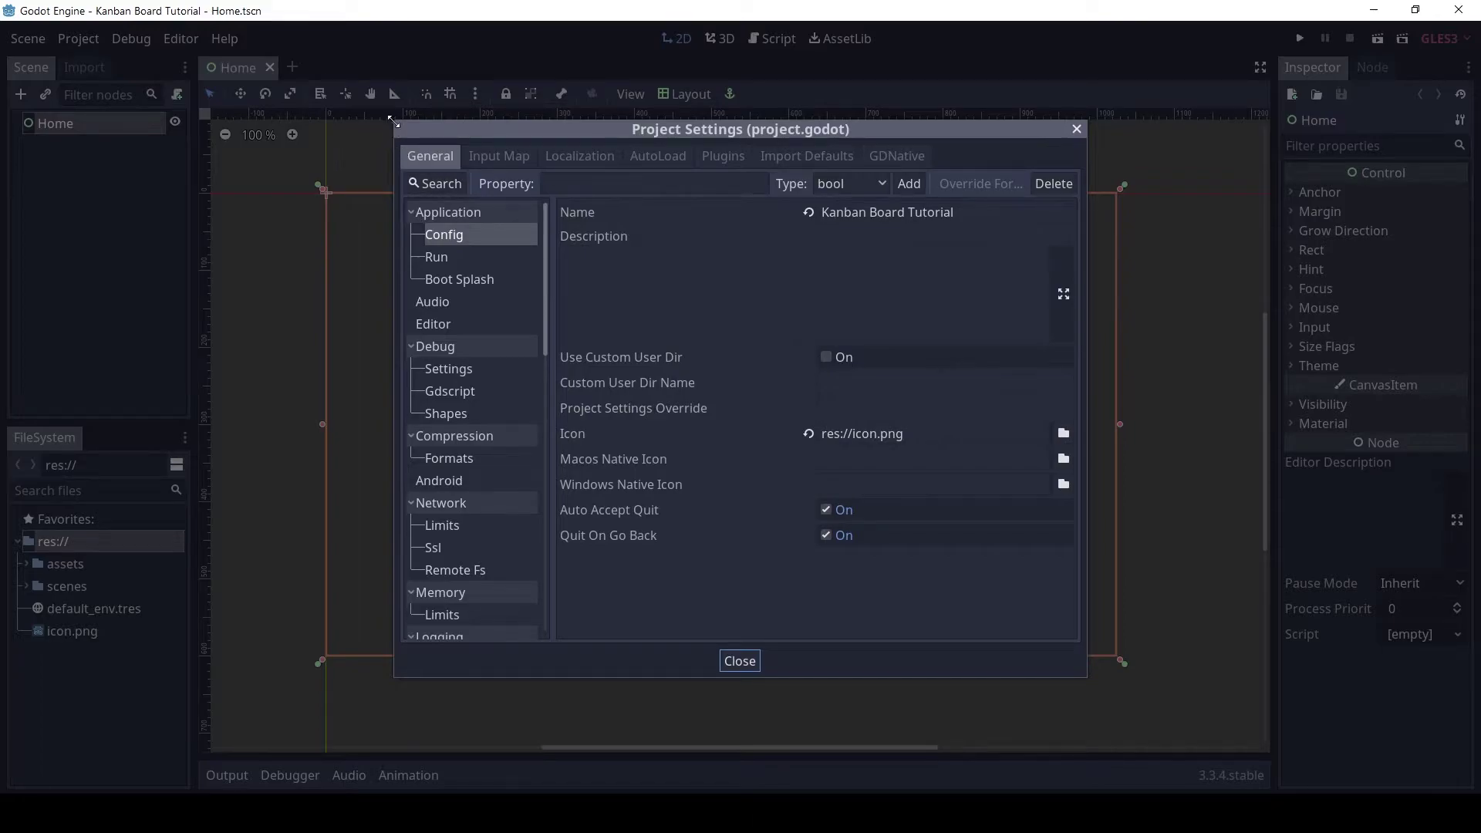
pyautogui.moveTo(394, 132); pyautogui.dragTo(167, 97)
pyautogui.moveTo(320, 194); pyautogui.dragTo(385, 195)
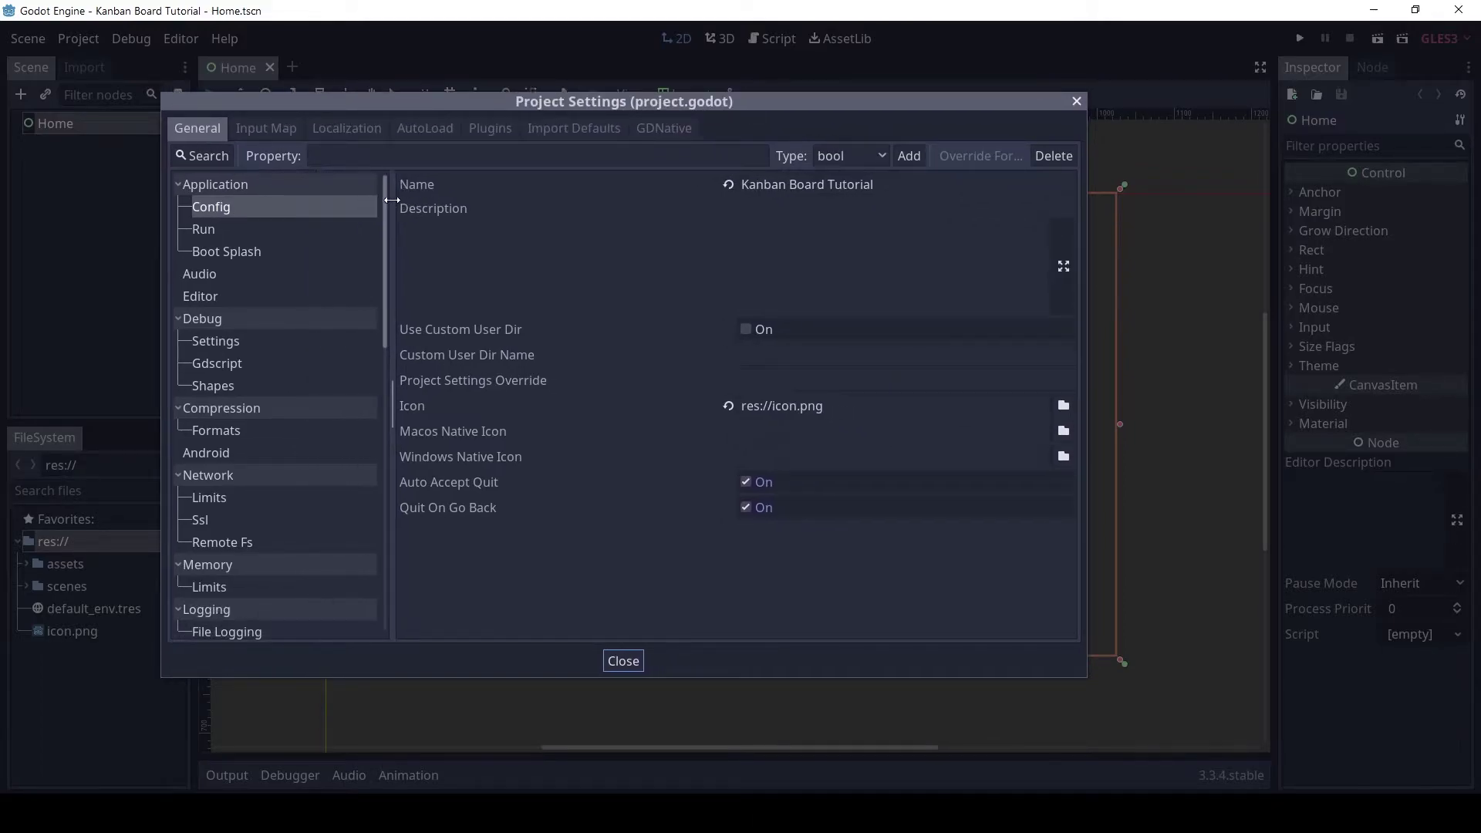
pyautogui.click(215, 164)
pyautogui.write('window')
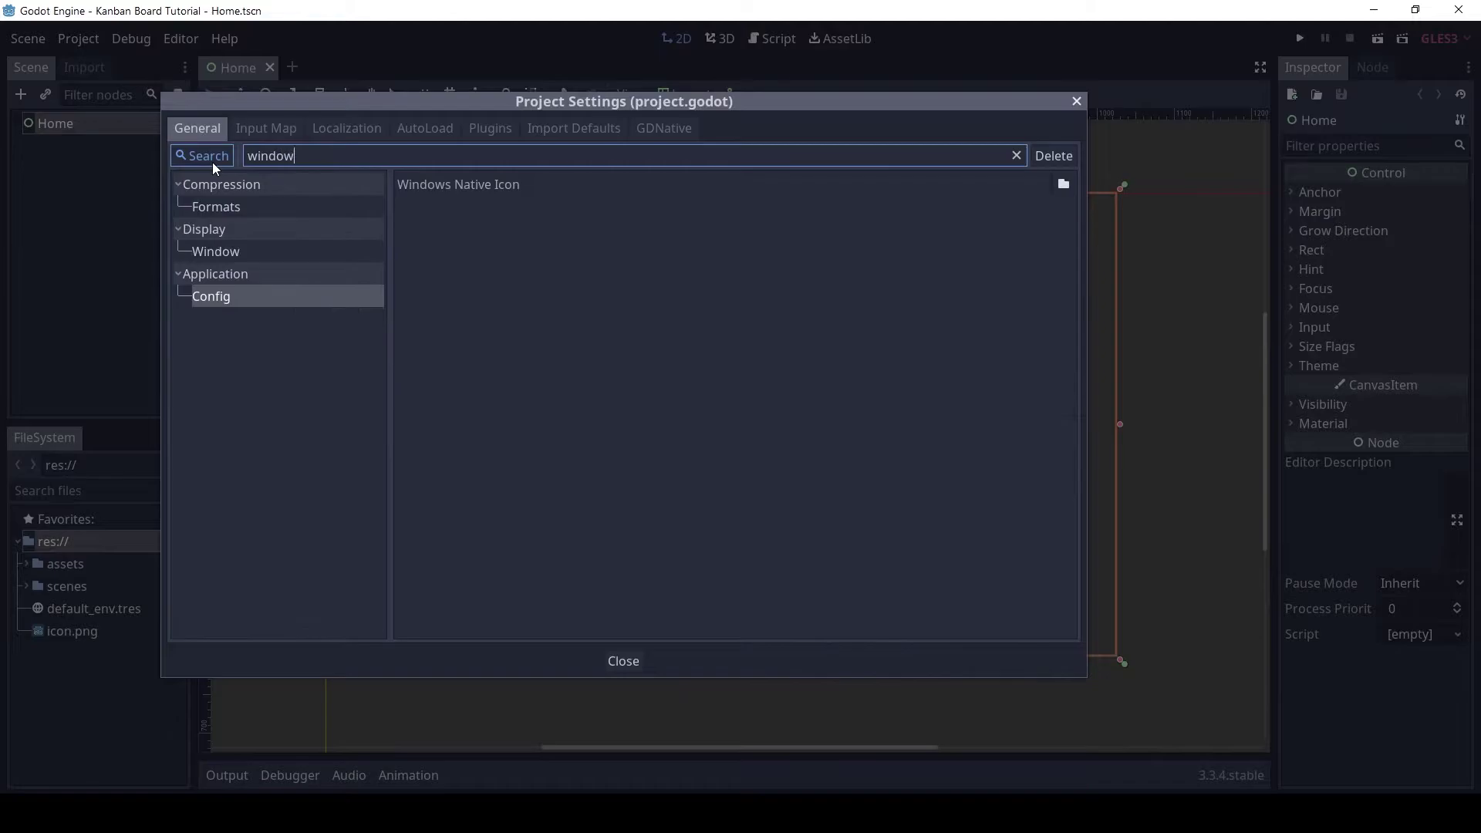
pyautogui.click(242, 248)
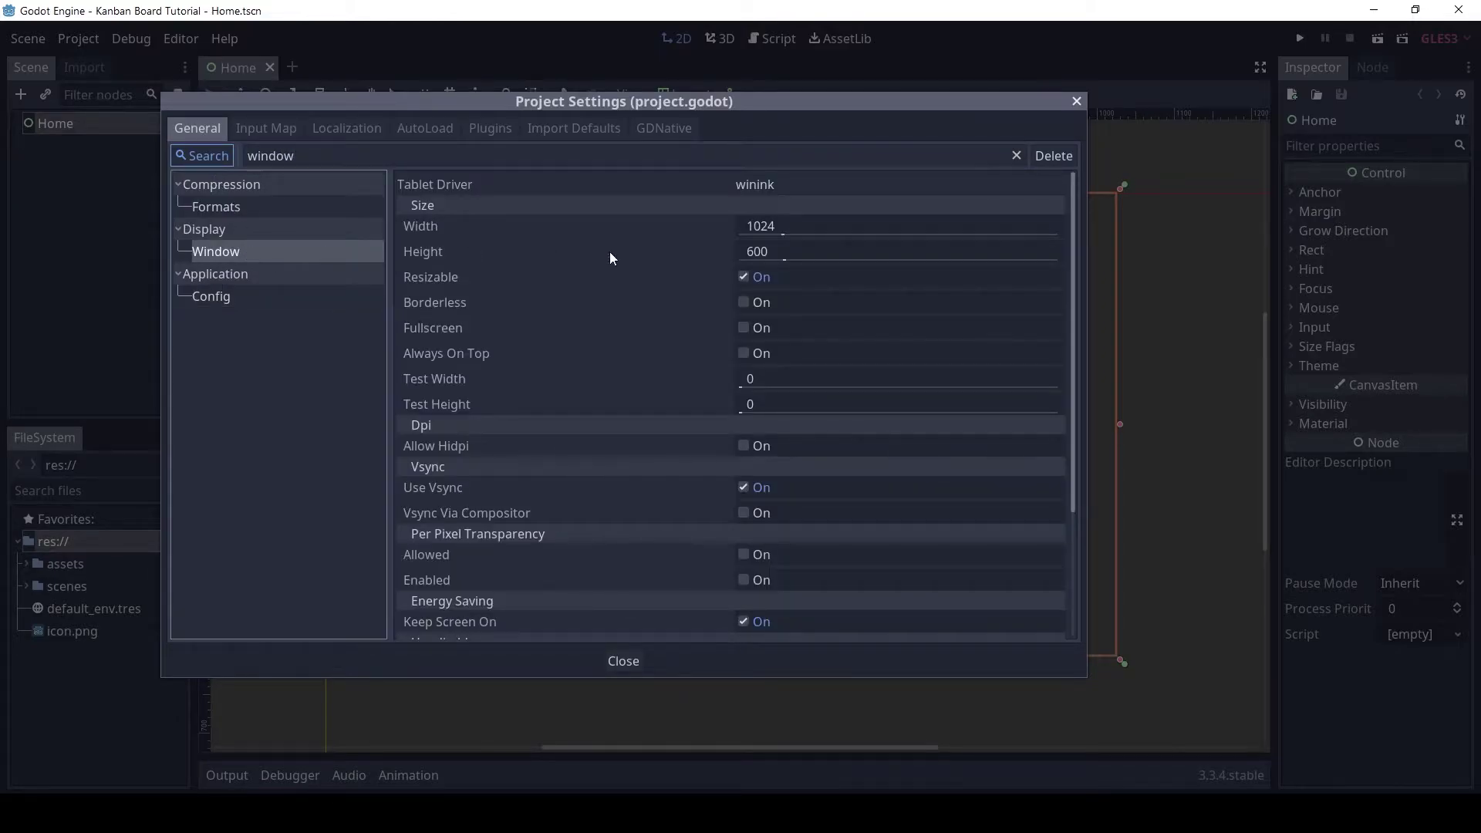
# Set the window width to 1280, height to 720, and allow HiDPI.
pyautogui.click(807, 232)
pyautogui.write('128')
pyautogui.press('Tab')
pyautogui.write('720')
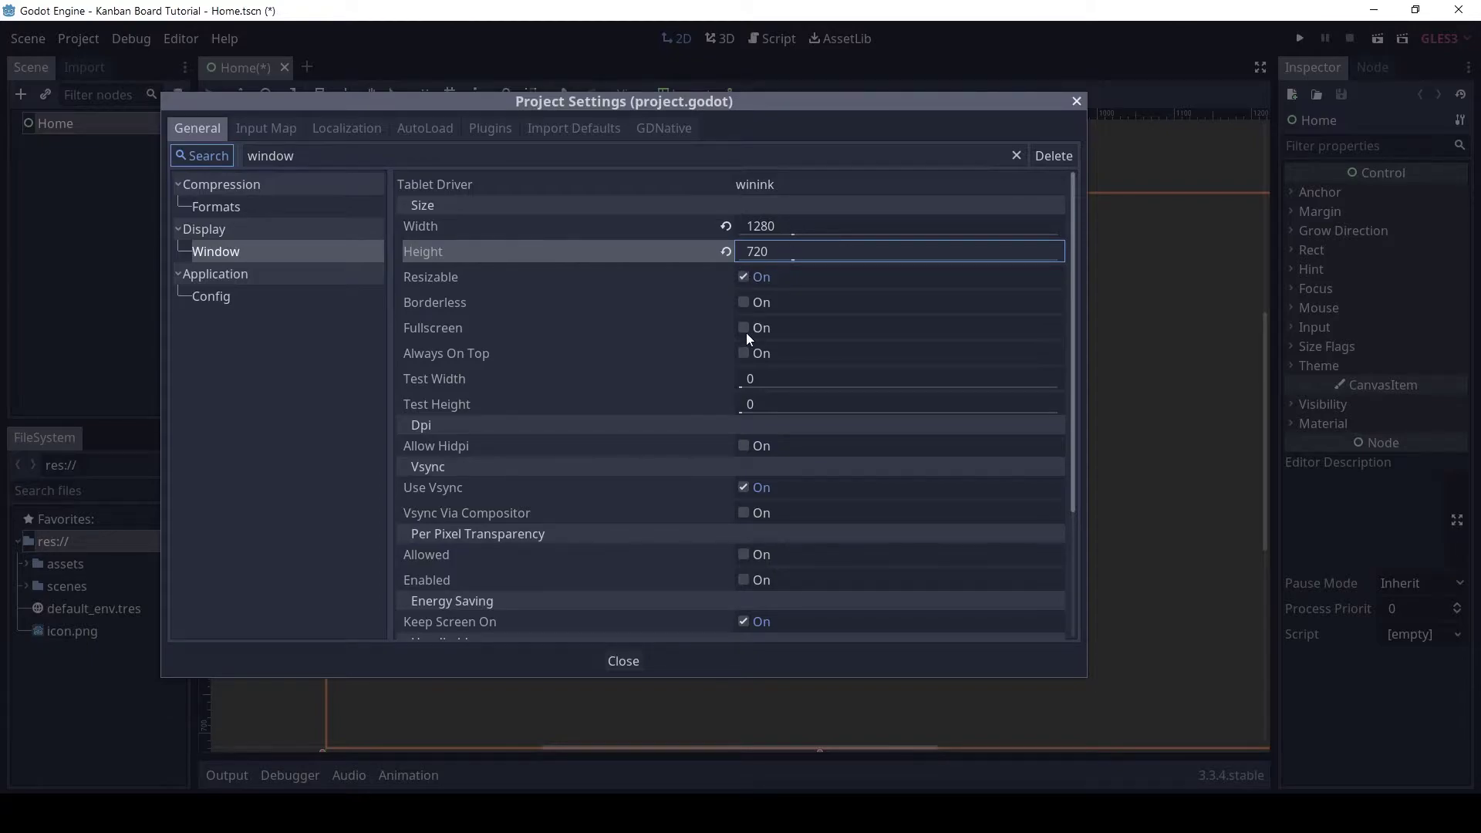
pyautogui.click(745, 447)
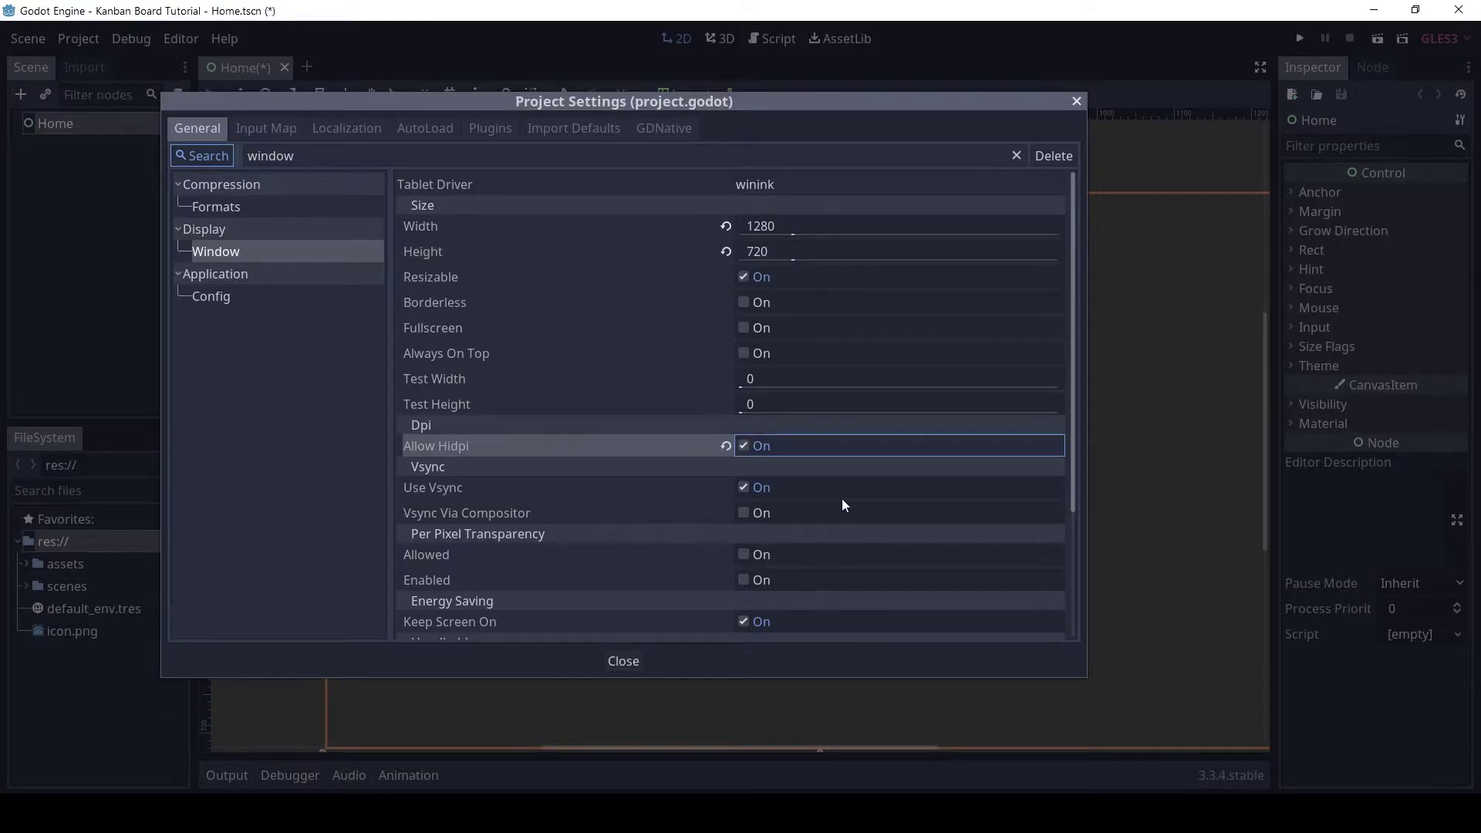
# Set the stretch mode to 2d and the stretch aspect to expand.
pyautogui.moveTo(1077, 428); pyautogui.dragTo(1076, 608)
pyautogui.click(796, 573)
pyautogui.click(784, 619)
pyautogui.click(803, 599)
pyautogui.click(804, 702)
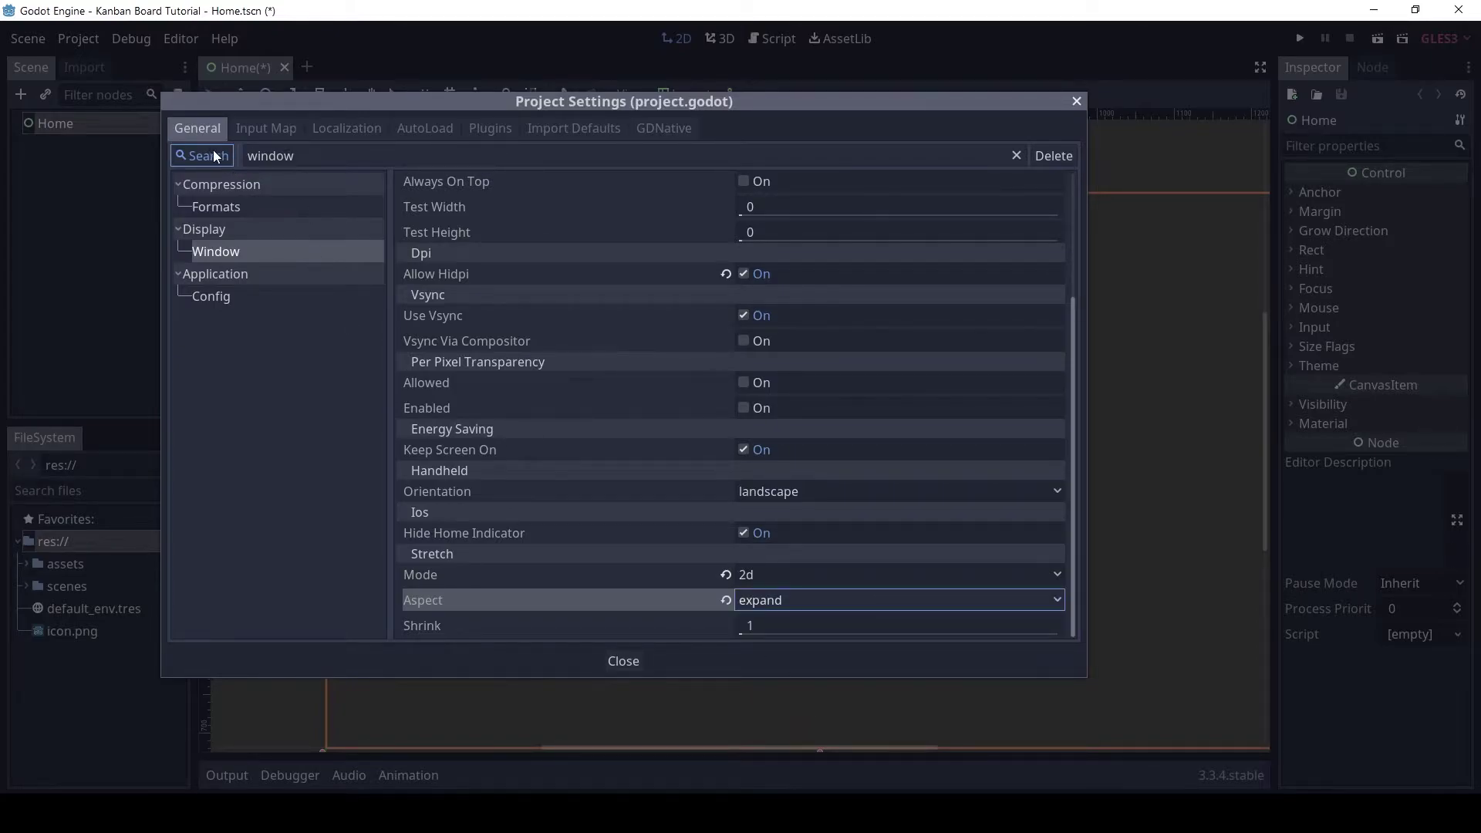
# Enable nearest mipmap filtering and set the anisotropic filter level to 16 under Rendering Quality.
pyautogui.click(286, 156)
pyautogui.doubleClick(286, 155)
pyautogui.press('BackSpace')
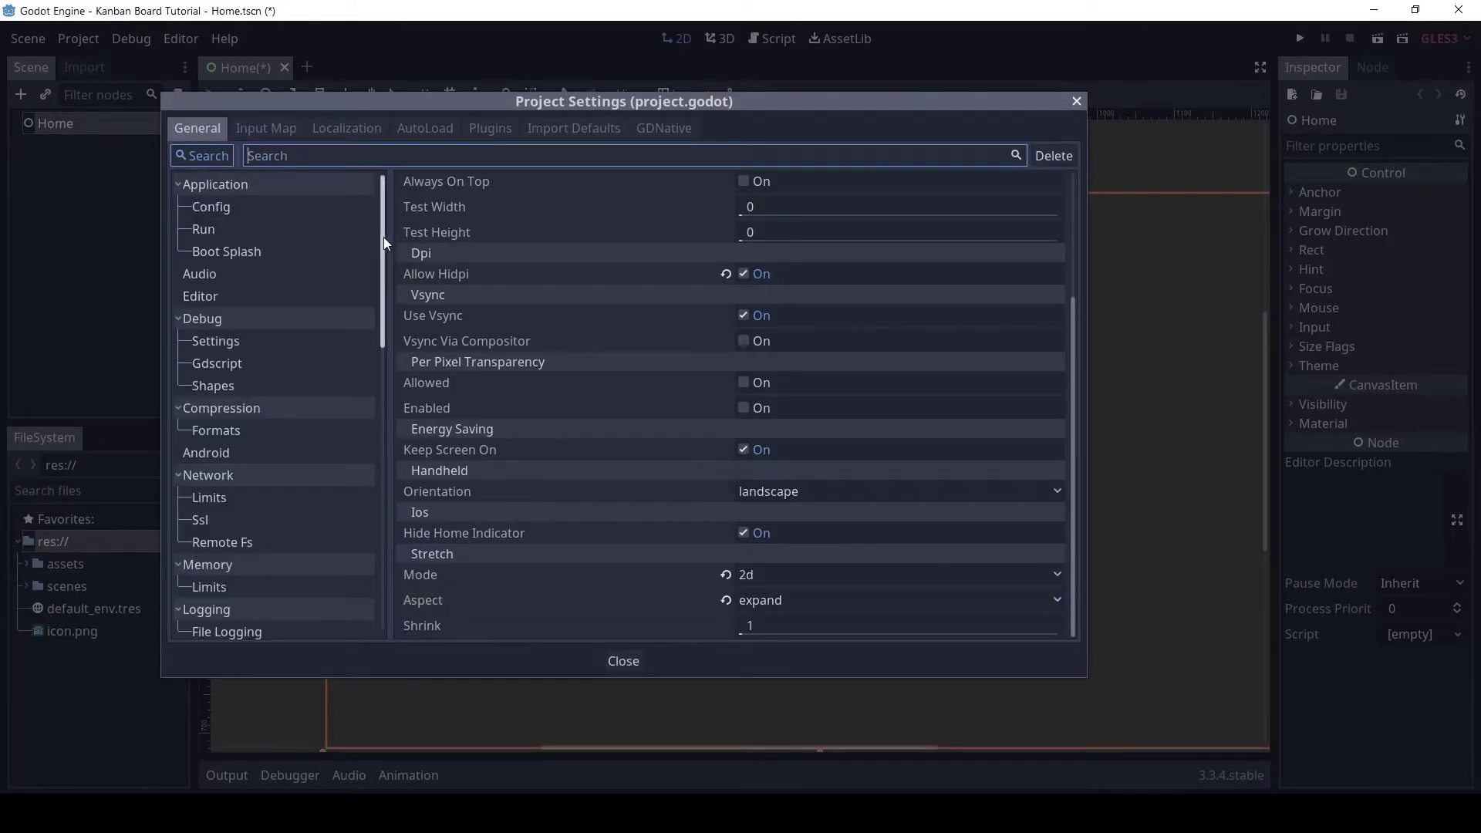
pyautogui.moveTo(384, 238); pyautogui.dragTo(386, 407)
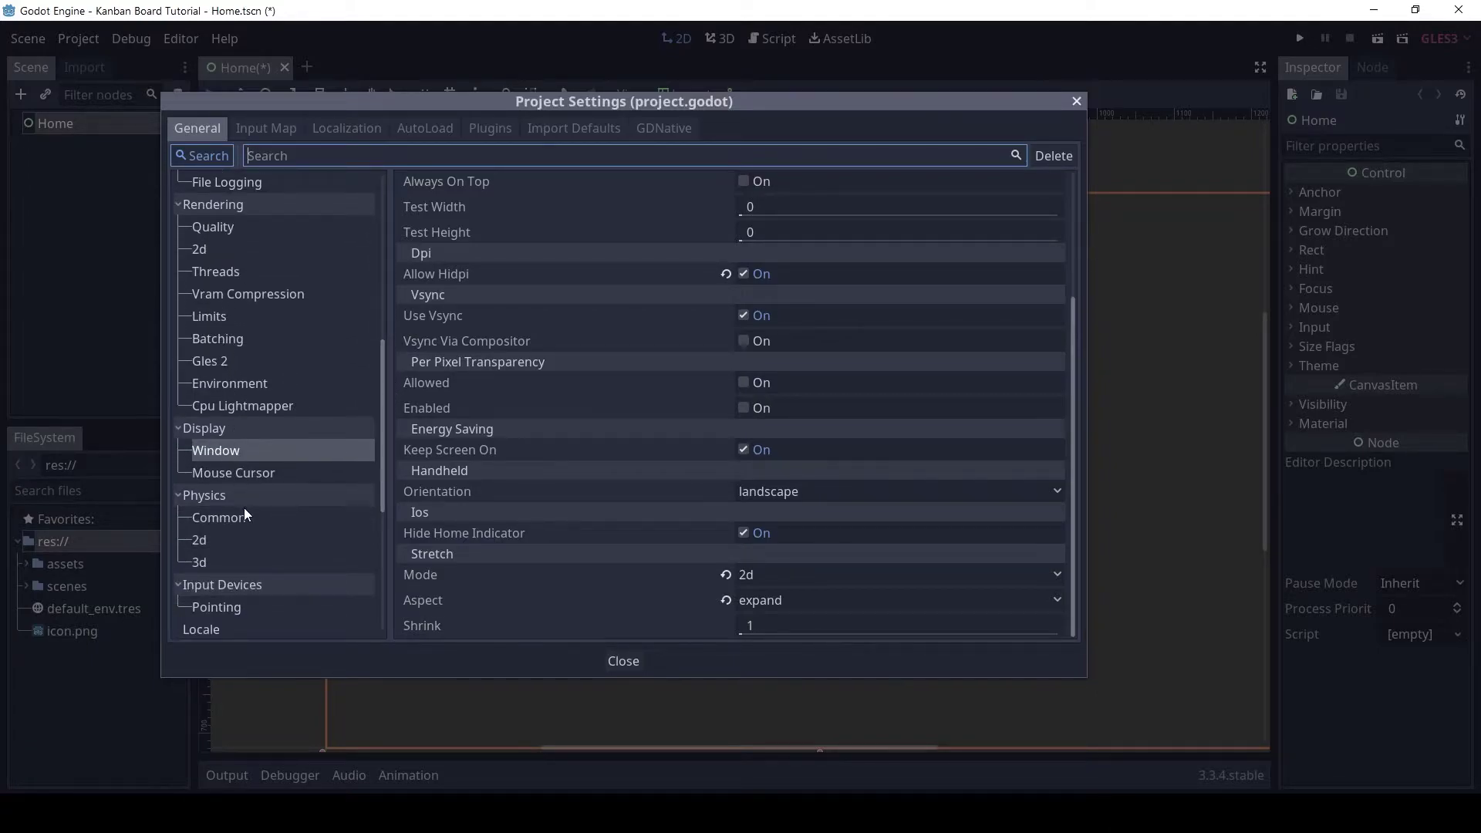
pyautogui.click(260, 229)
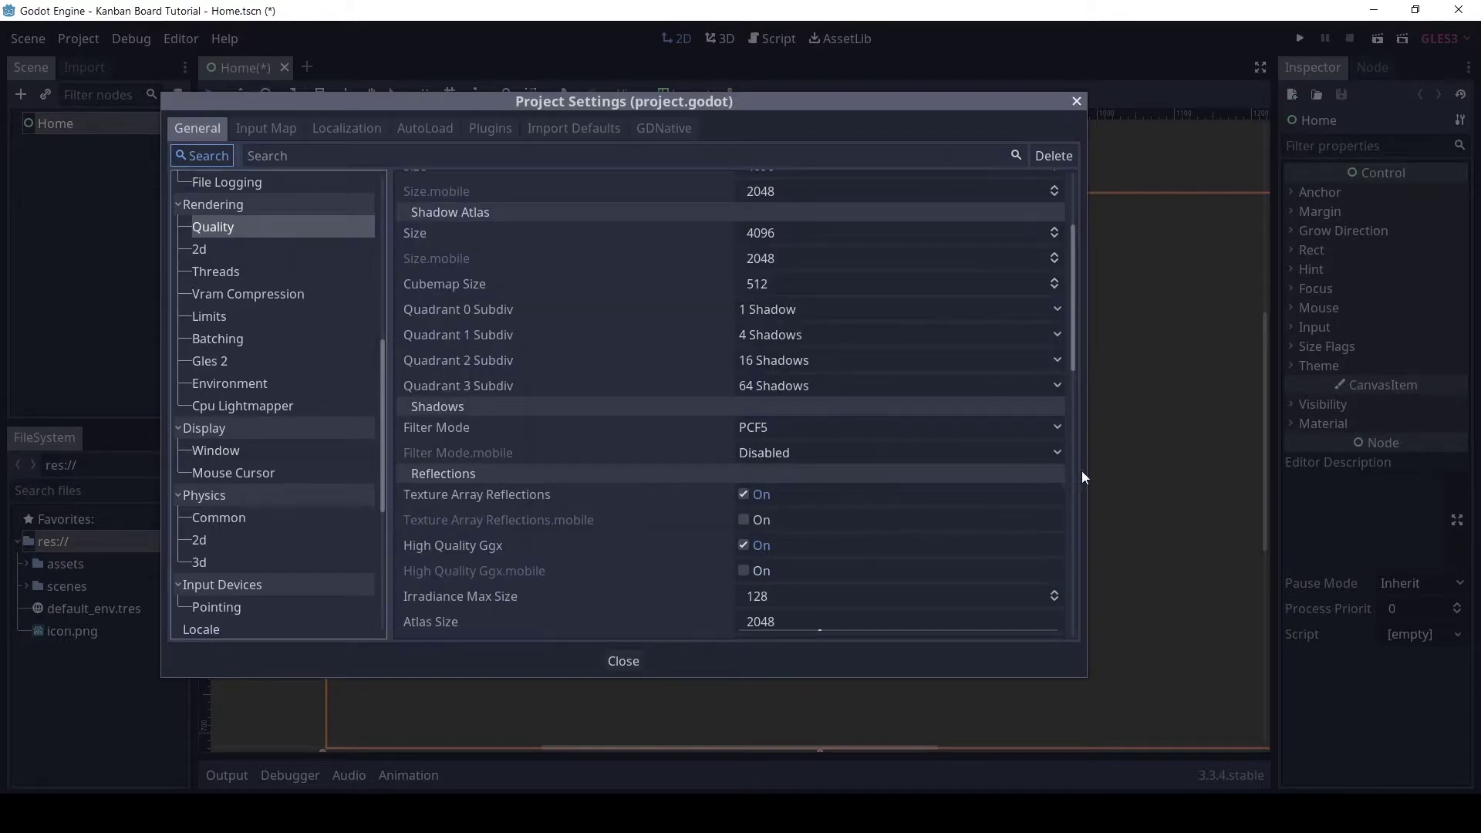
pyautogui.moveTo(1075, 348)
pyautogui.mouseDown()
pyautogui.moveTo(1079, 289)
pyautogui.moveTo(1089, 537)
pyautogui.mouseUp()
pyautogui.click(751, 333)
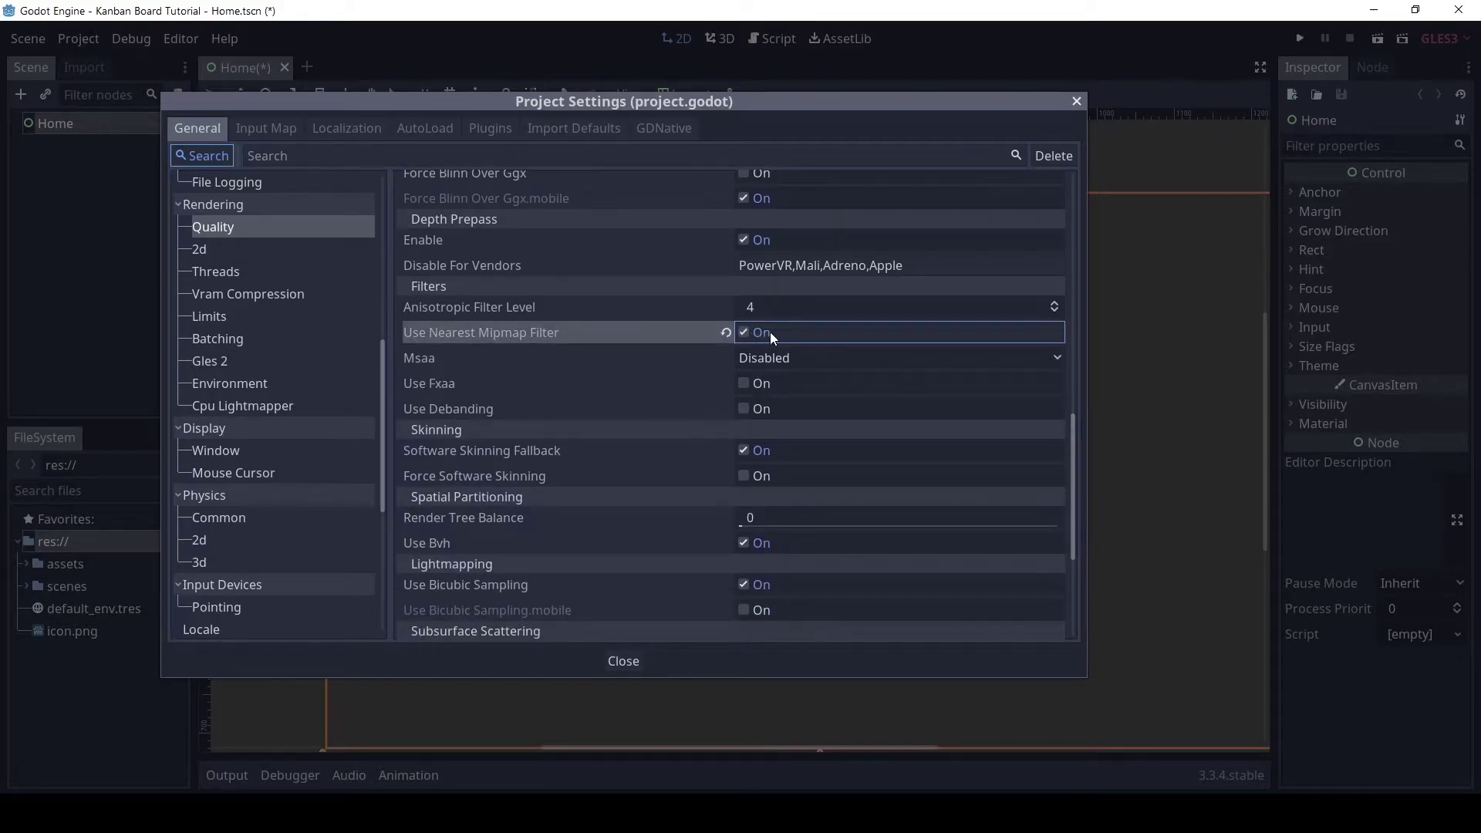
pyautogui.click(805, 306)
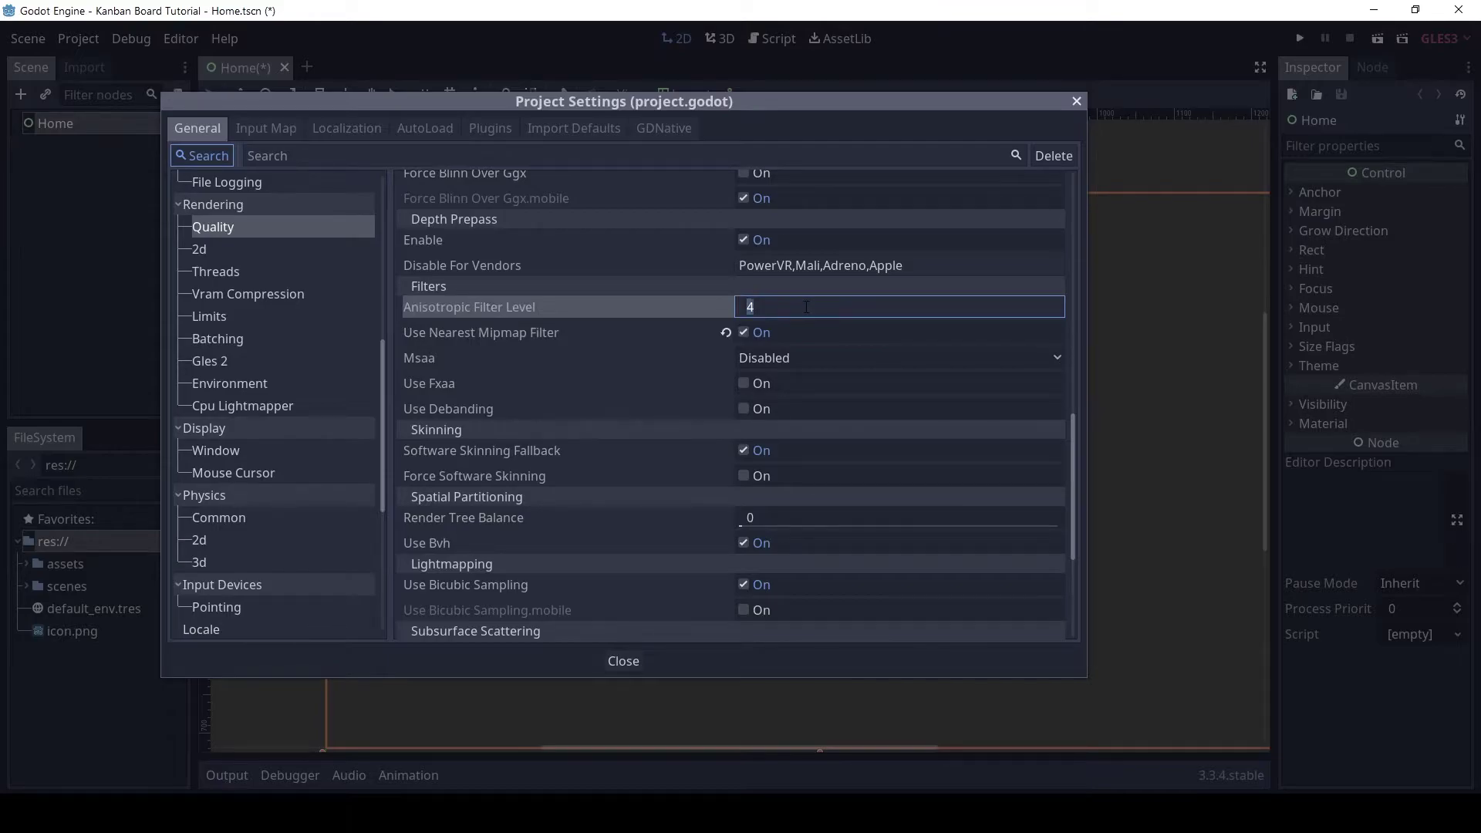
pyautogui.press('Return')
# Browse the Gui Common, Timers and Theme settings.
pyautogui.scroll(-3, 384, 415)
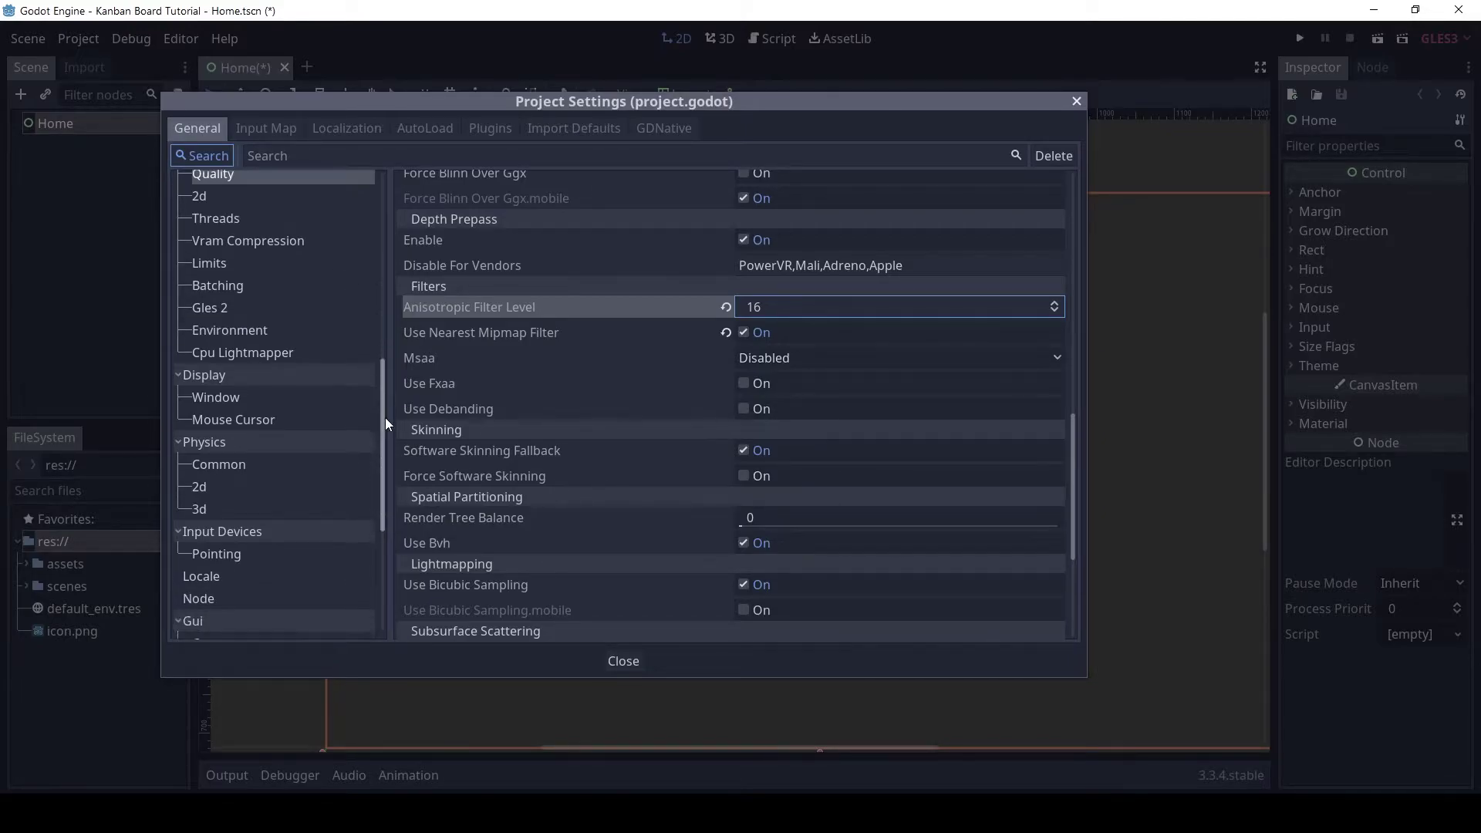
pyautogui.moveTo(385, 431); pyautogui.dragTo(380, 497)
pyautogui.click(277, 425)
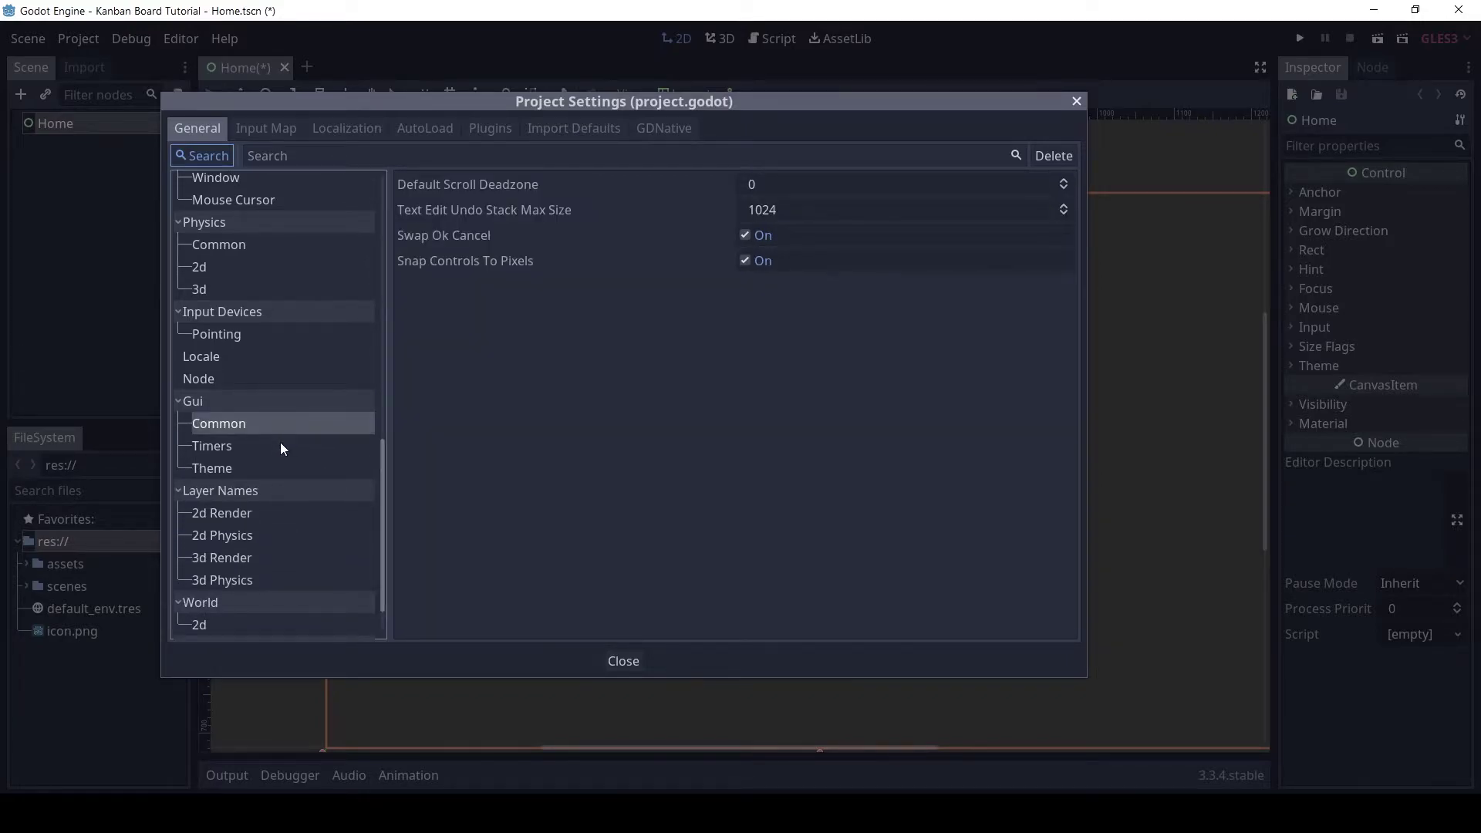
pyautogui.click(280, 444)
pyautogui.click(282, 466)
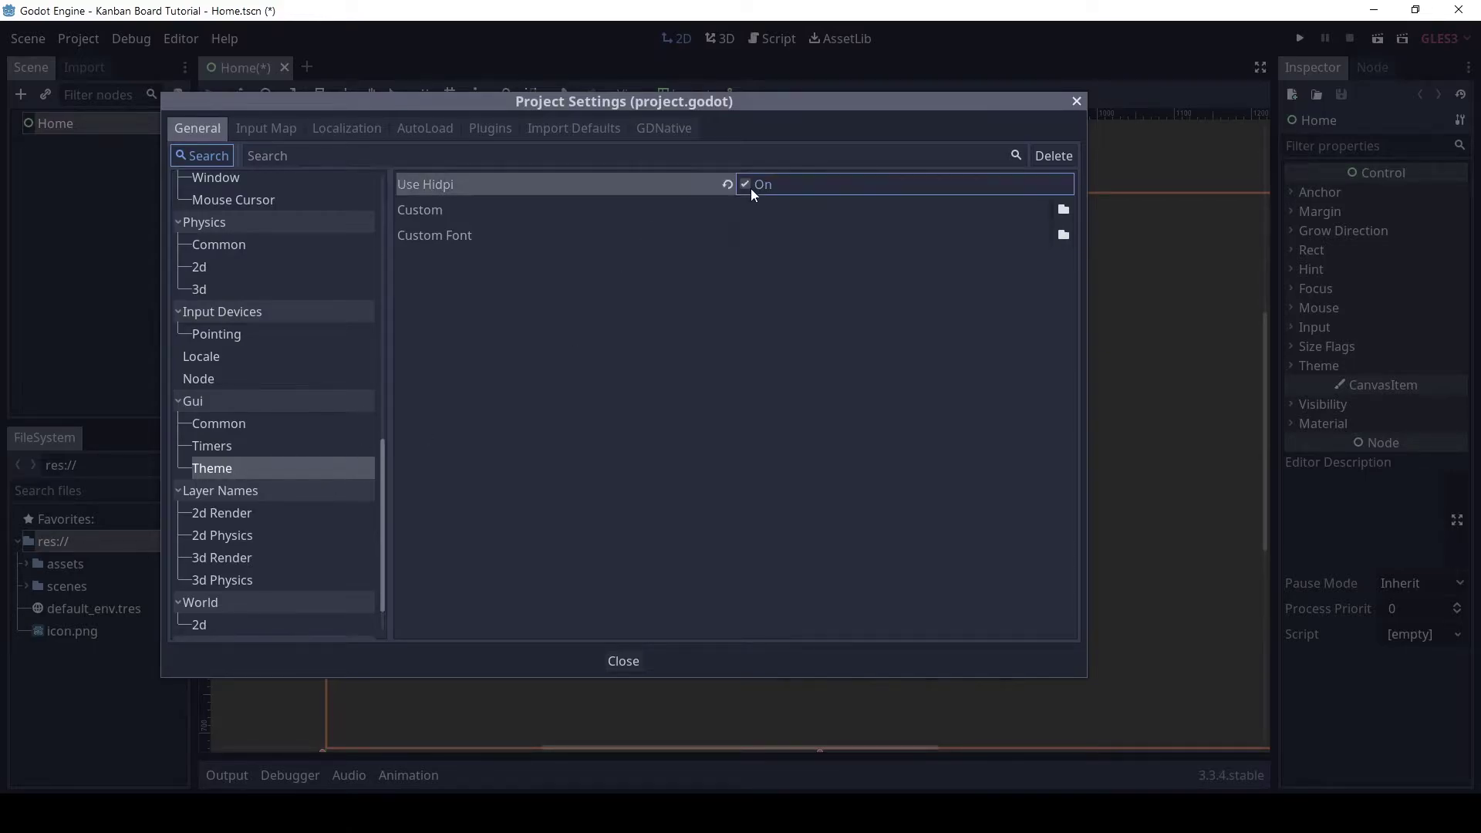
pyautogui.scroll(-2, 387, 475)
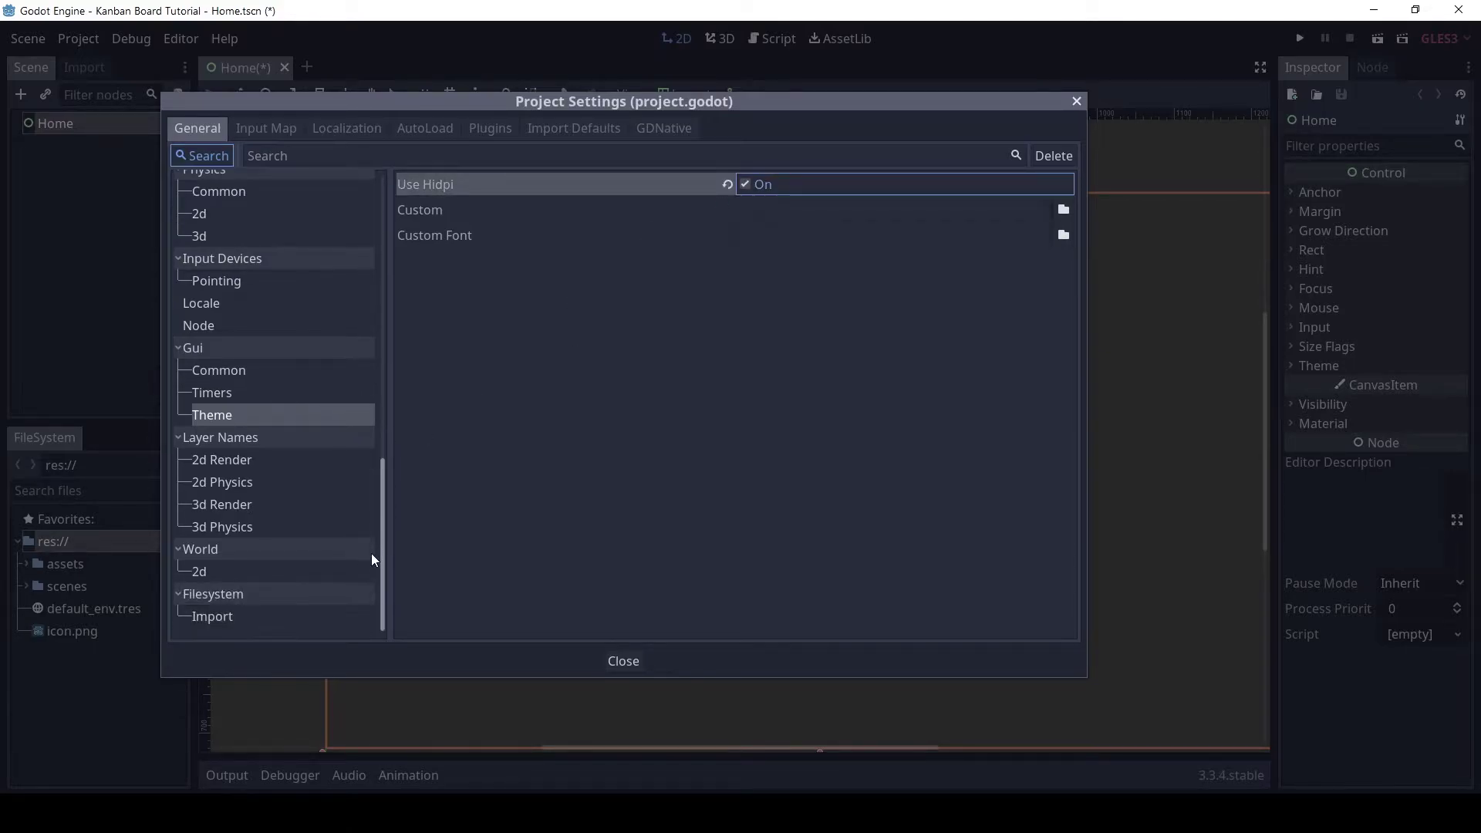
# Close Project Settings and add a ColorRect under Home, dragged into a wide rectangle.
pyautogui.click(627, 660)
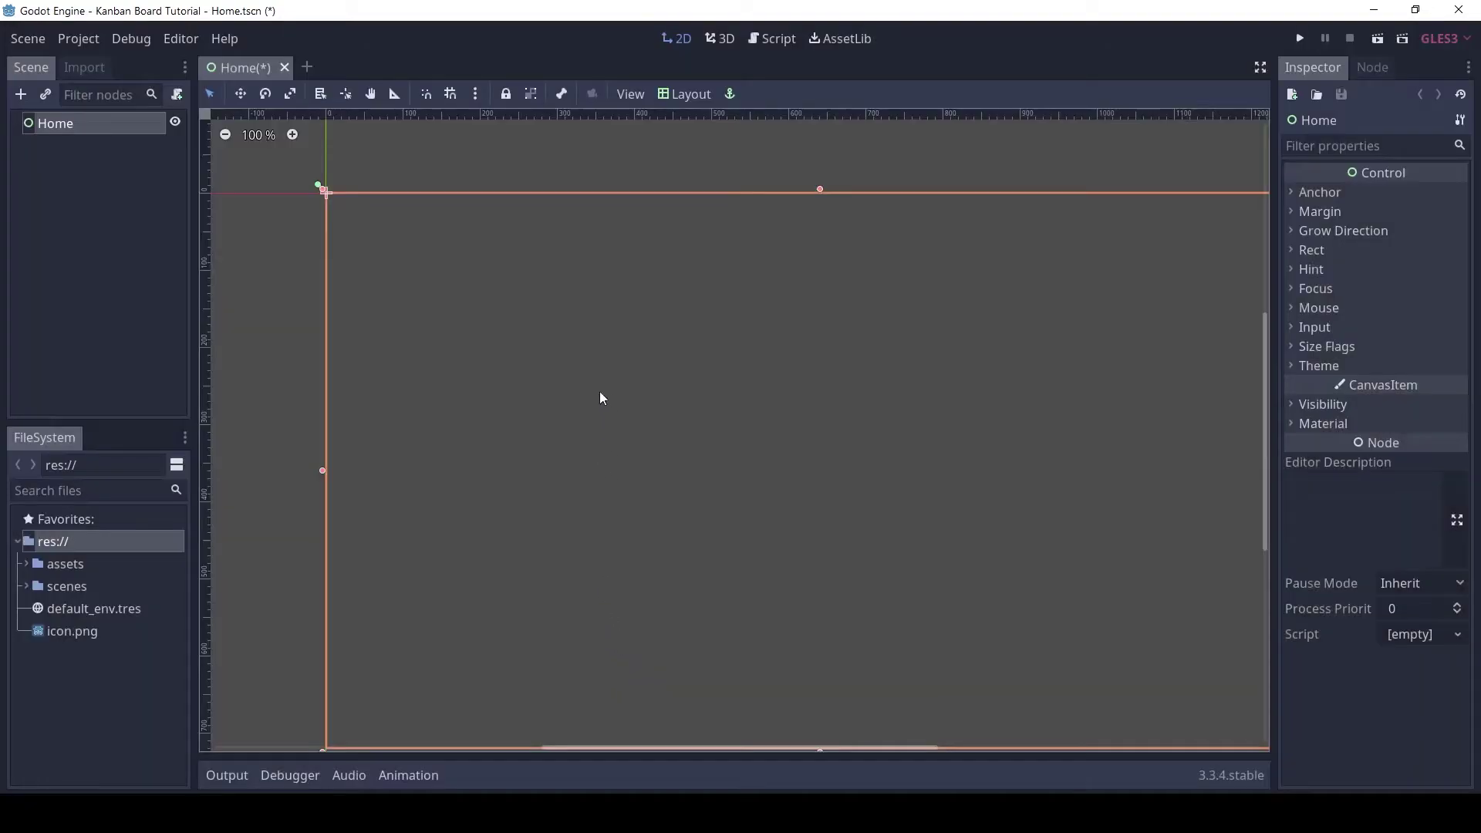
pyautogui.click(19, 95)
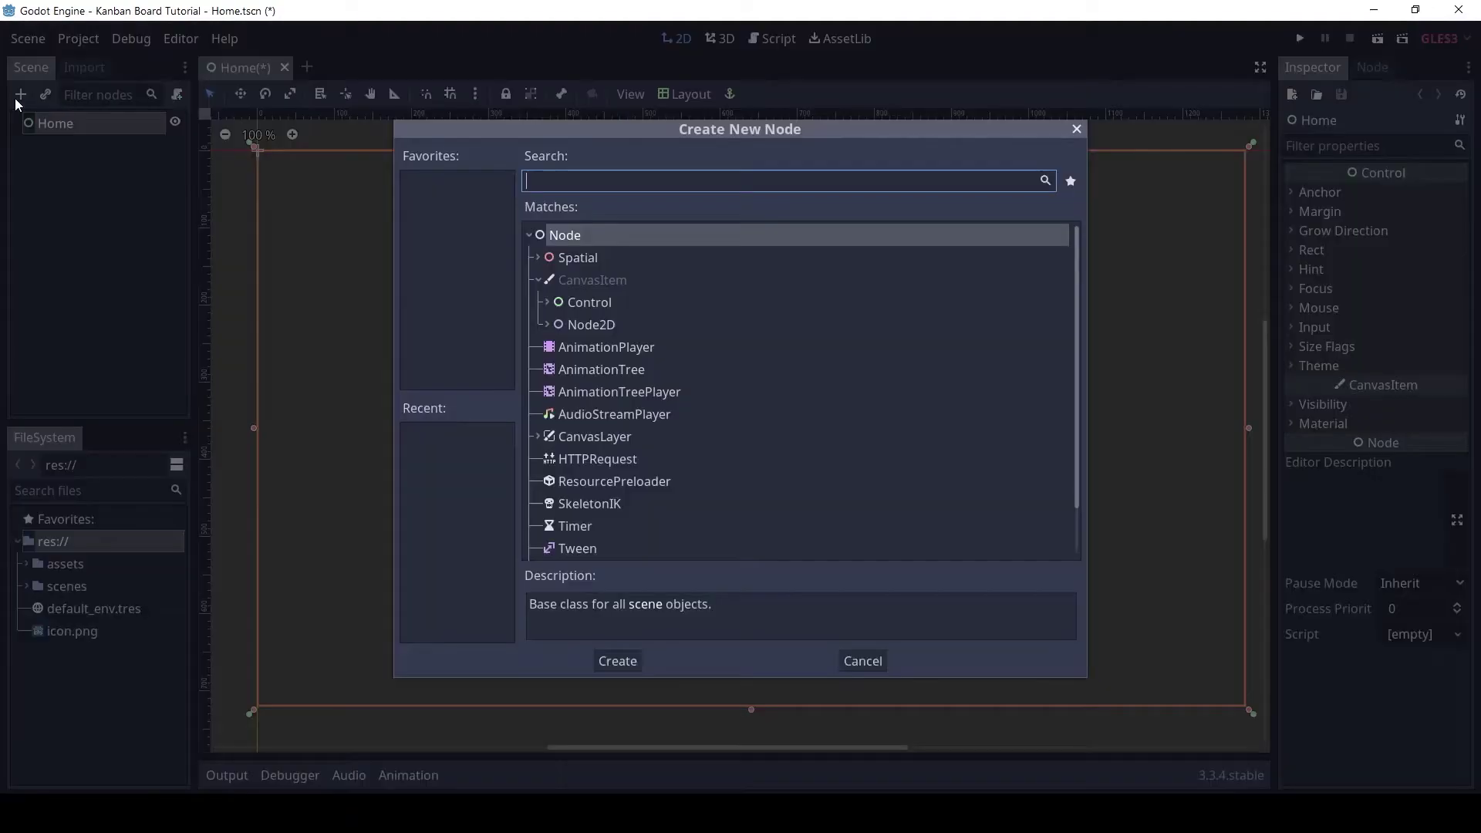
pyautogui.write('colo')
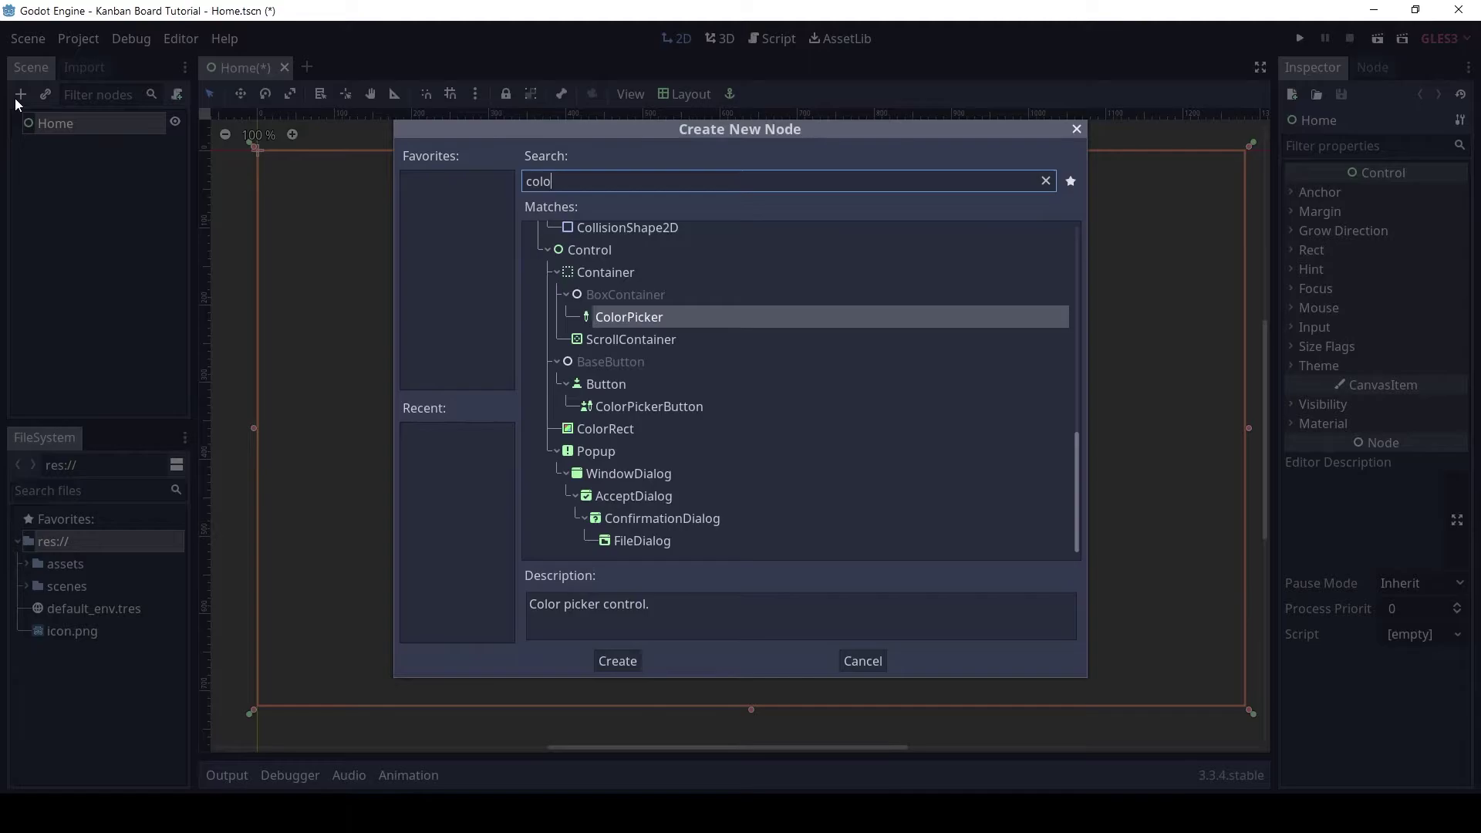
pyautogui.write('r')
pyautogui.press('Down')
pyautogui.press('Down')
pyautogui.press('Down')
pyautogui.press('Down')
pyautogui.press('Down')
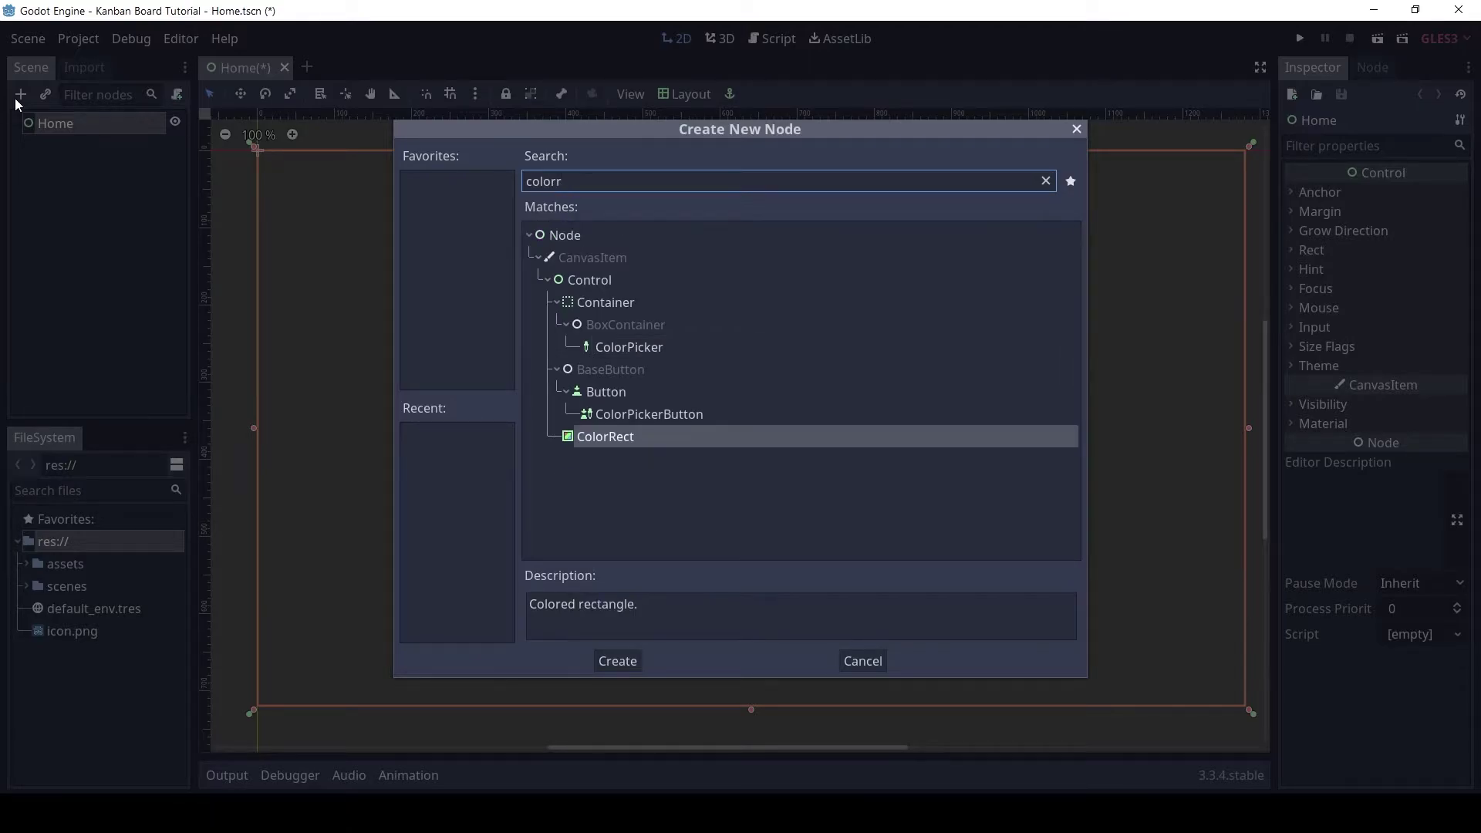
pyautogui.press('Return')
pyautogui.moveTo(331, 176); pyautogui.dragTo(367, 191, button='middle')
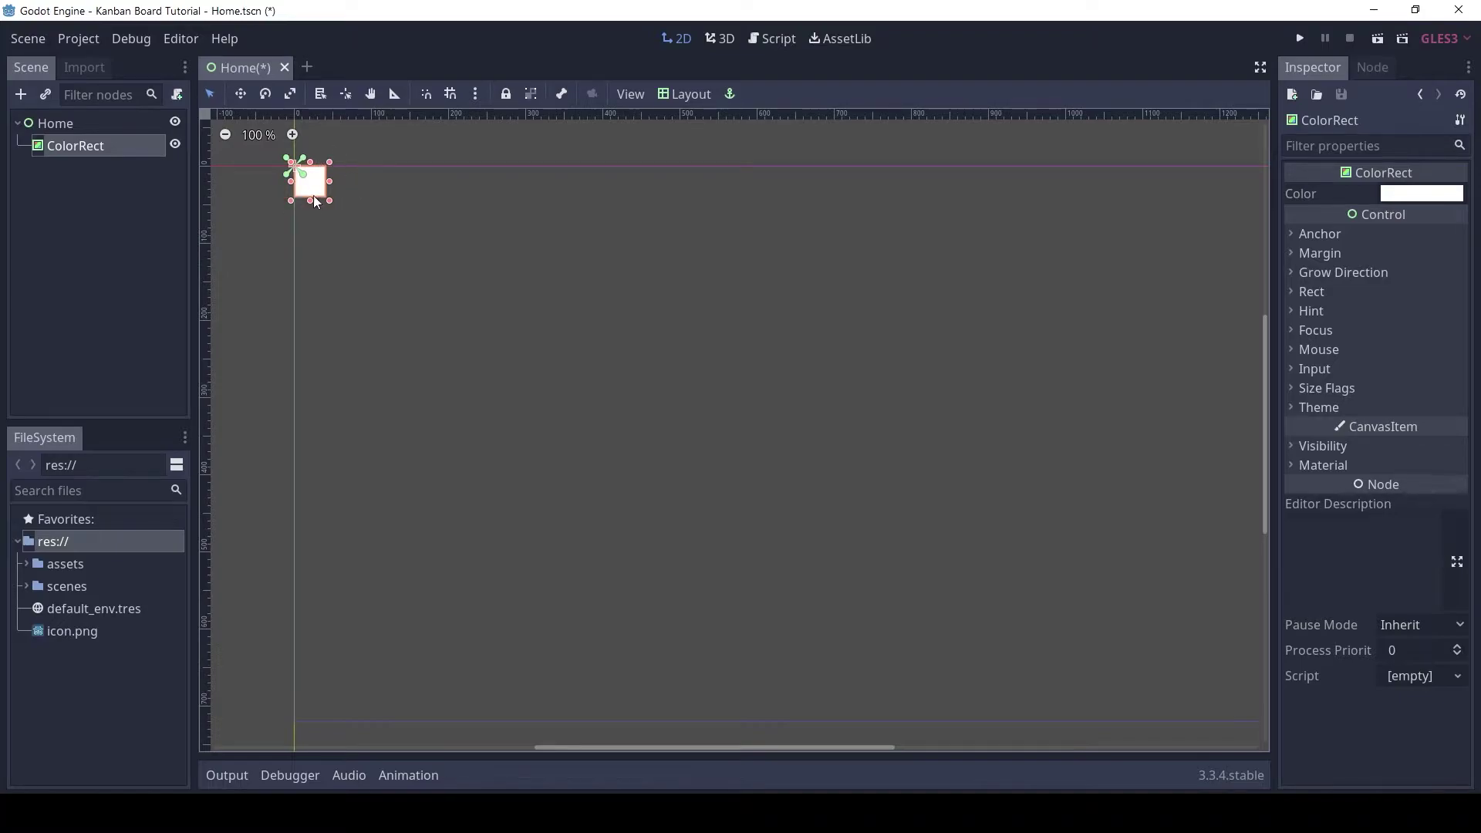
pyautogui.moveTo(328, 202); pyautogui.dragTo(570, 302)
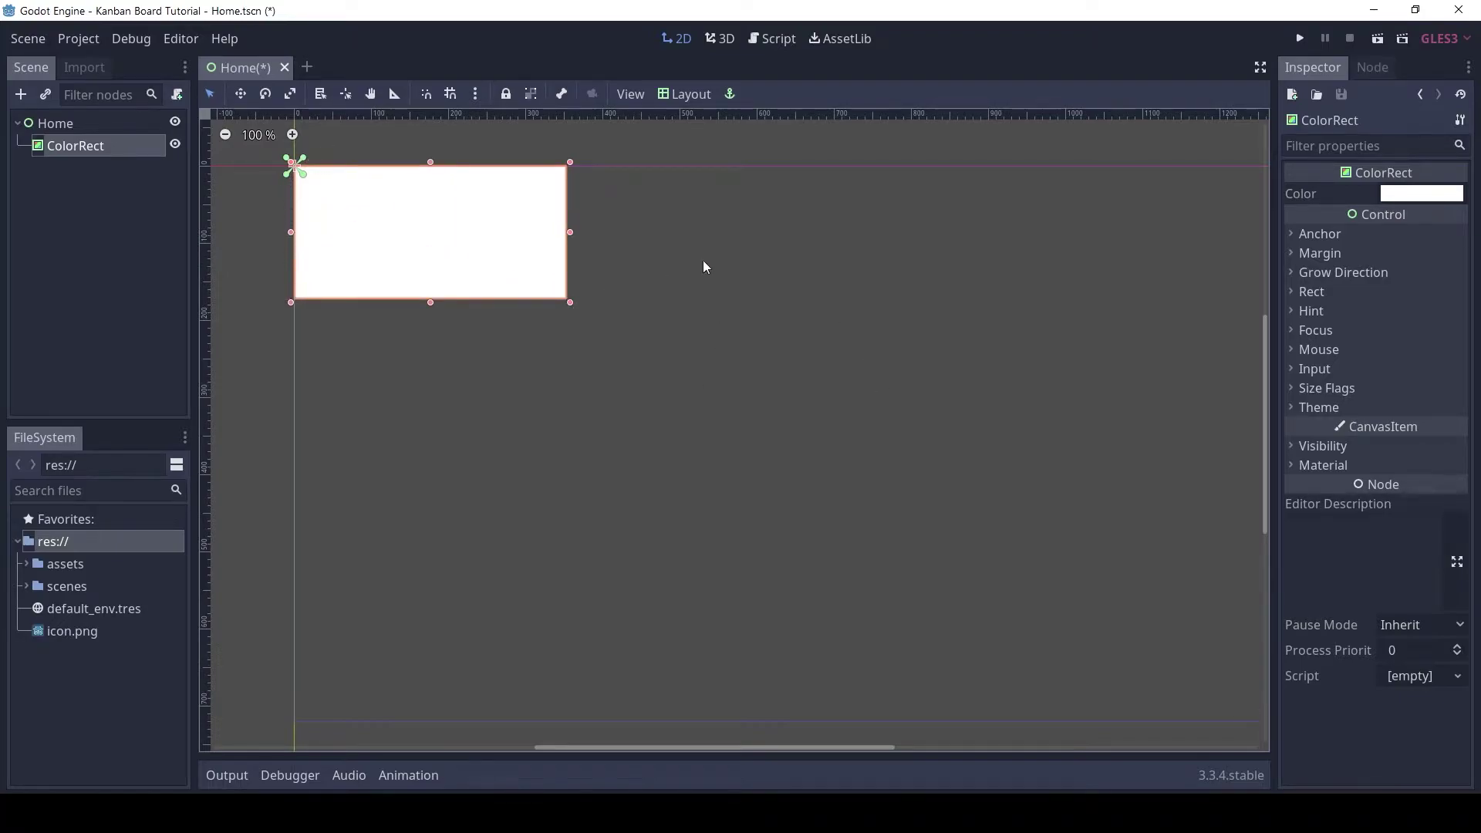
# Apply the Full Rect layout so the white ColorRect fills the viewport.
pyautogui.click(685, 100)
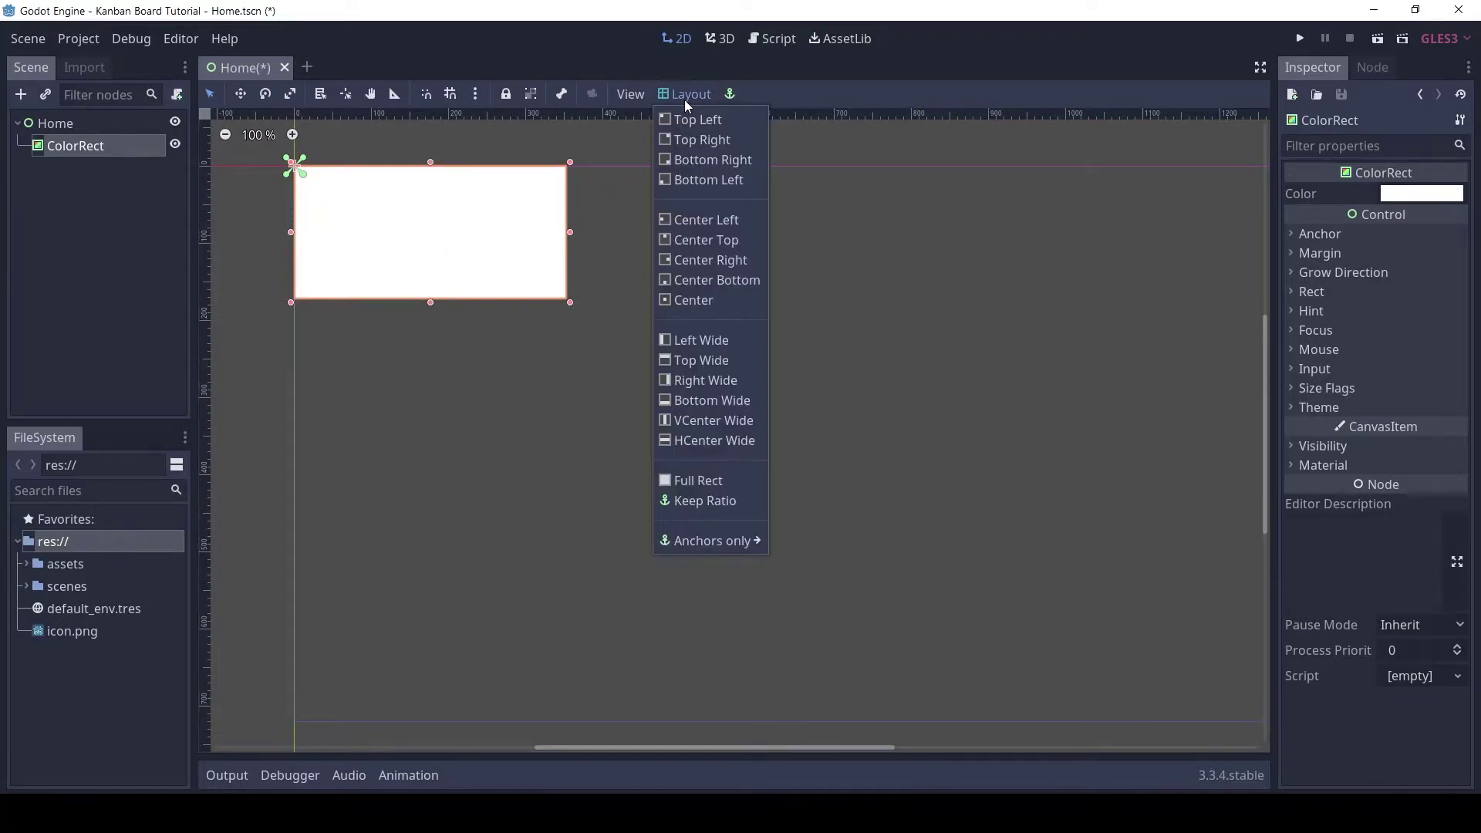
pyautogui.click(697, 481)
pyautogui.moveTo(717, 463); pyautogui.dragTo(646, 465, button='middle')
pyautogui.click(1418, 194)
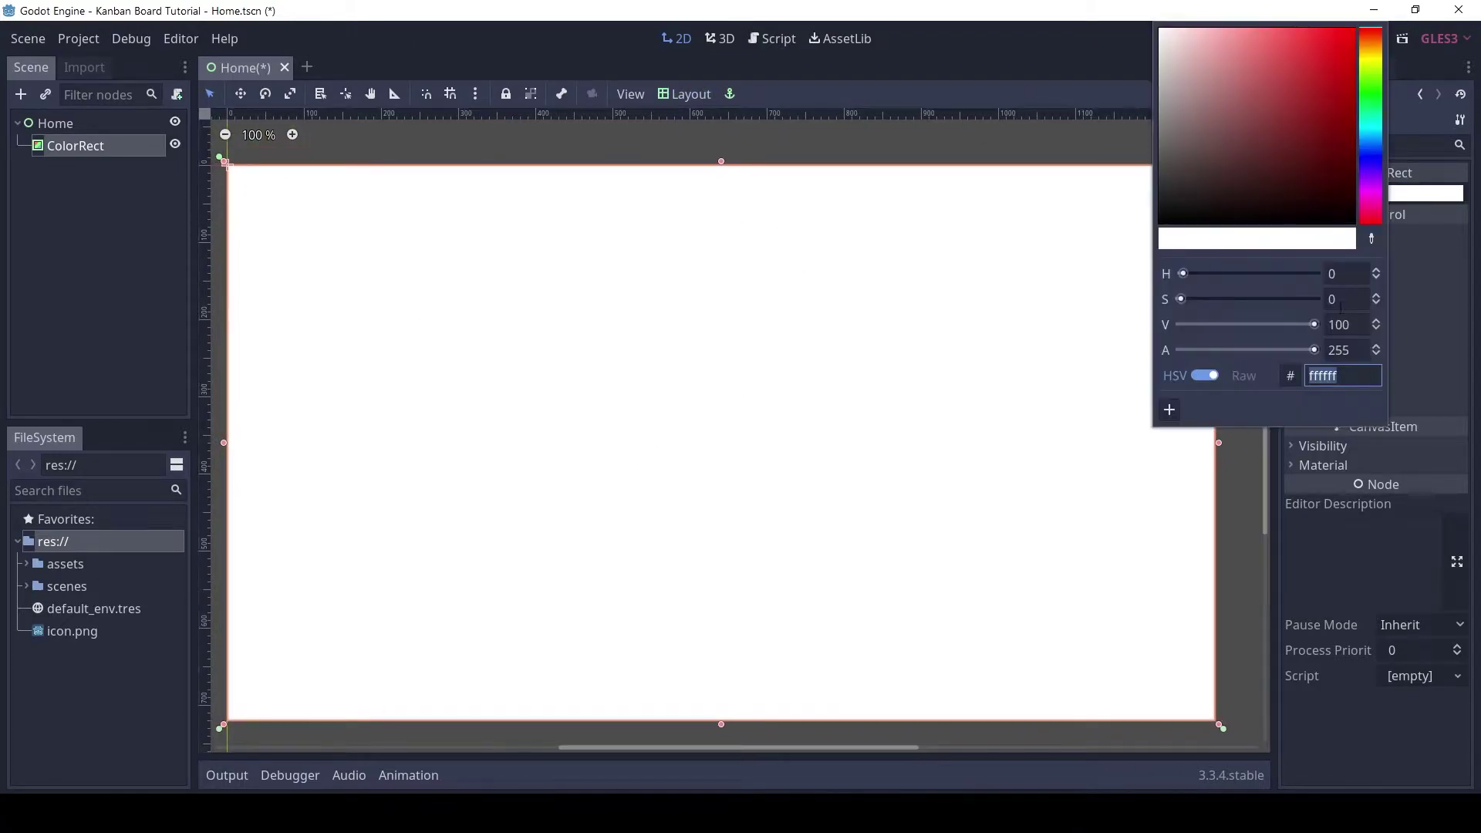
pyautogui.click(816, 136)
pyautogui.moveTo(833, 284); pyautogui.dragTo(853, 272, button='middle')
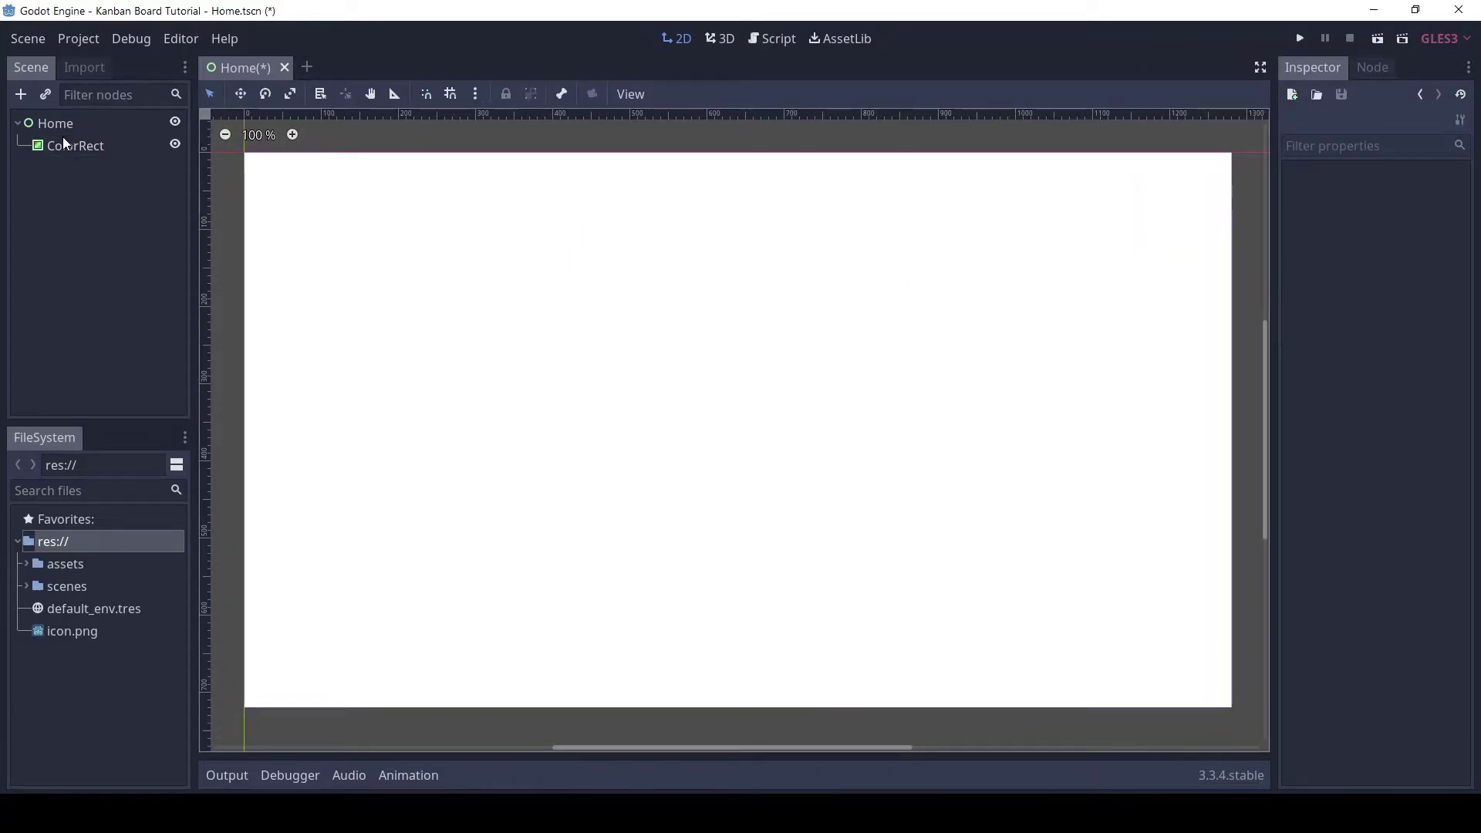
# Inspect the Board 1 heading and first board column in Adobe XD, then return to Godot.
pyautogui.hotkey('alt', 'Tab')
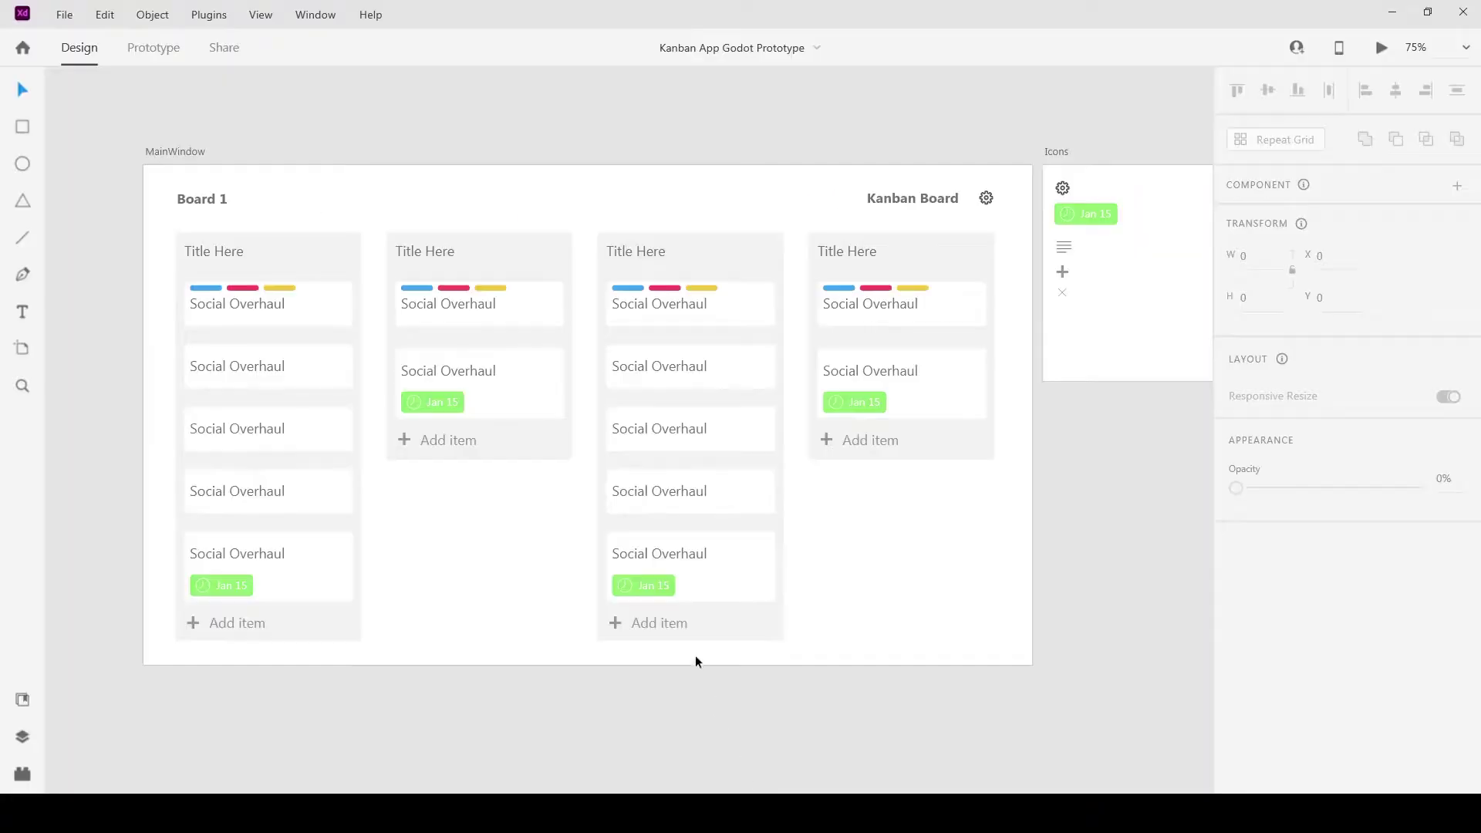
pyautogui.click(192, 198)
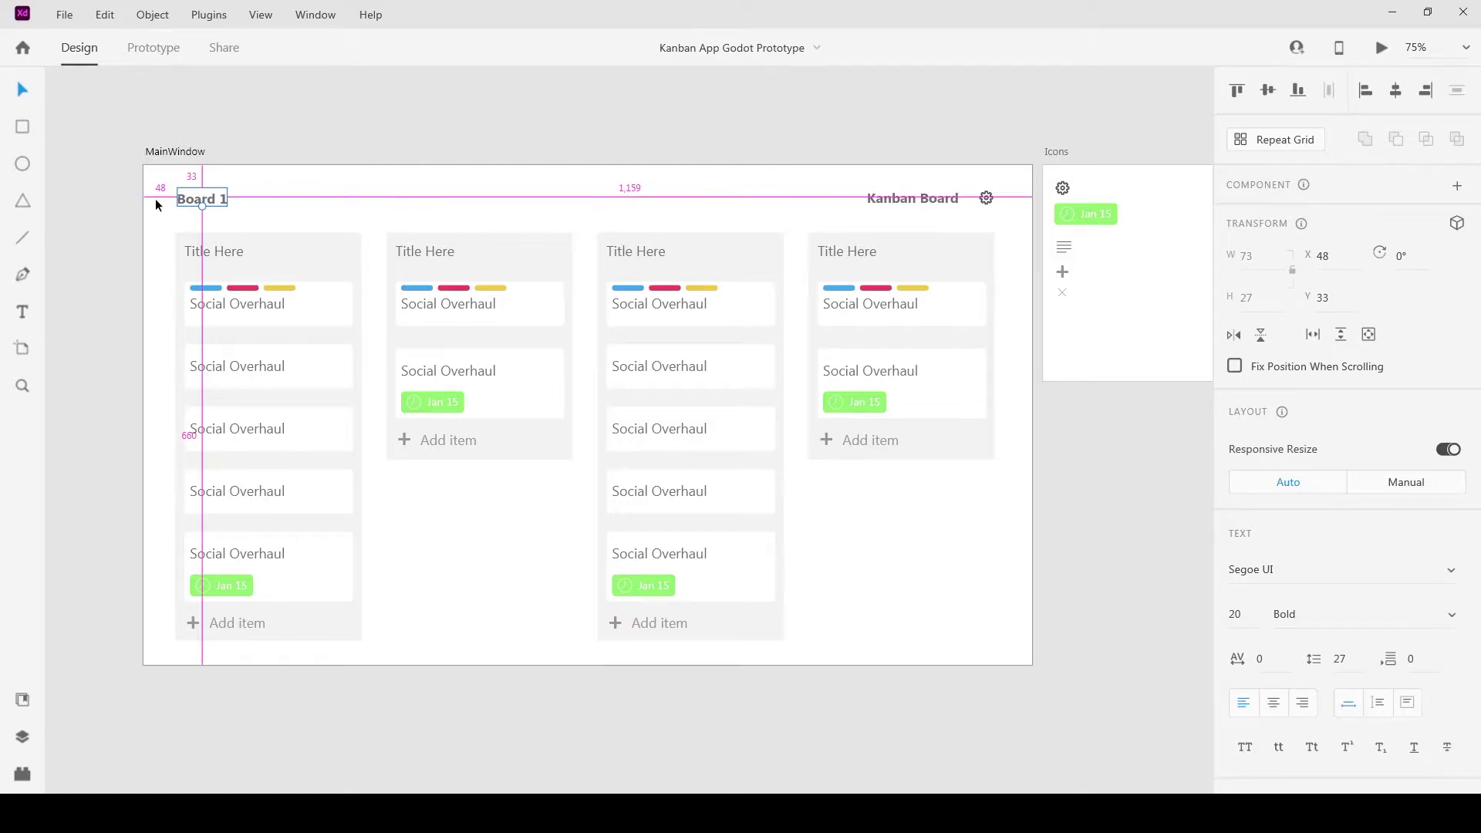
pyautogui.click(178, 240)
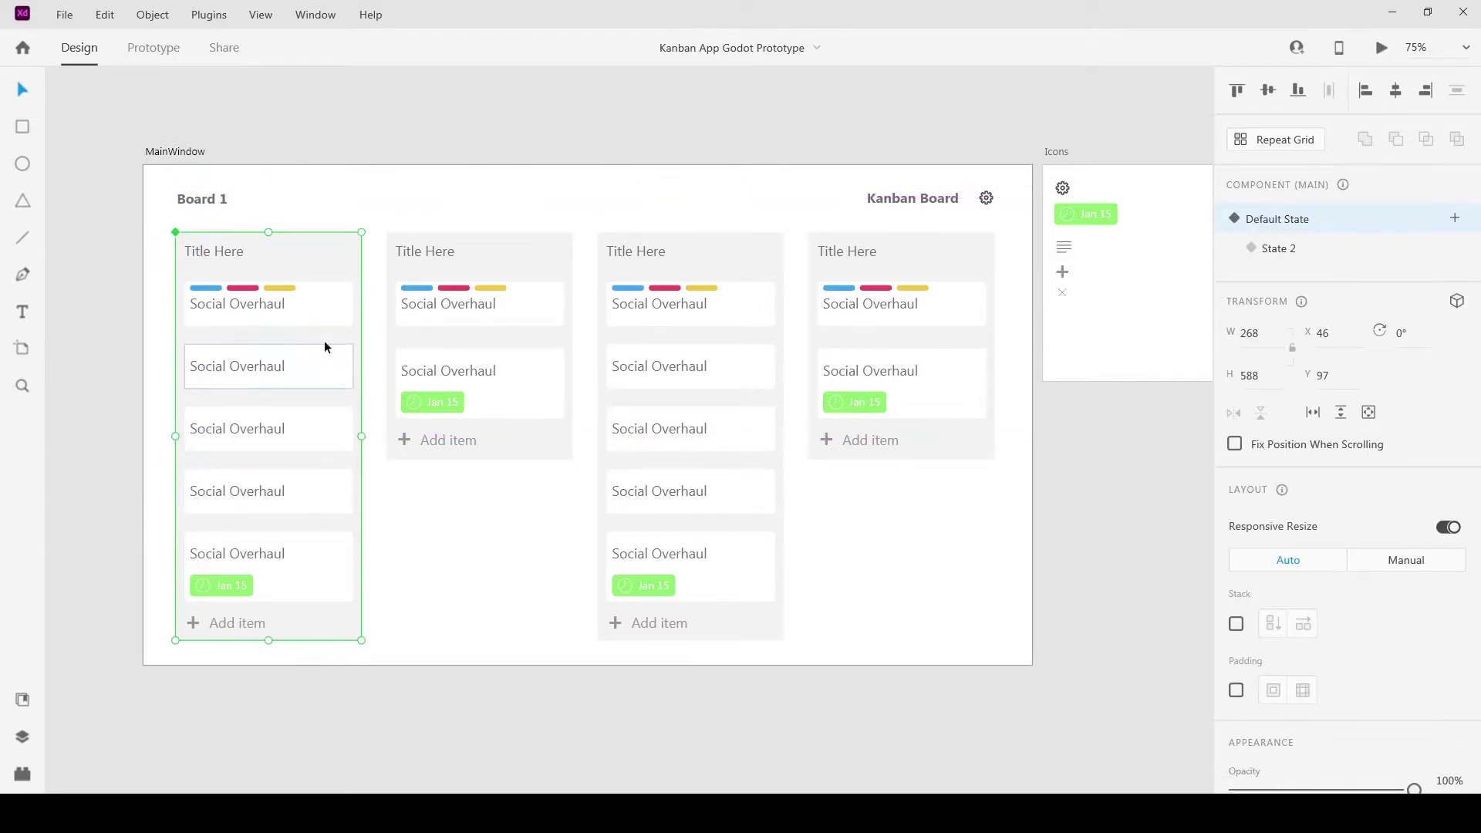
pyautogui.hotkey('alt', 'Tab')
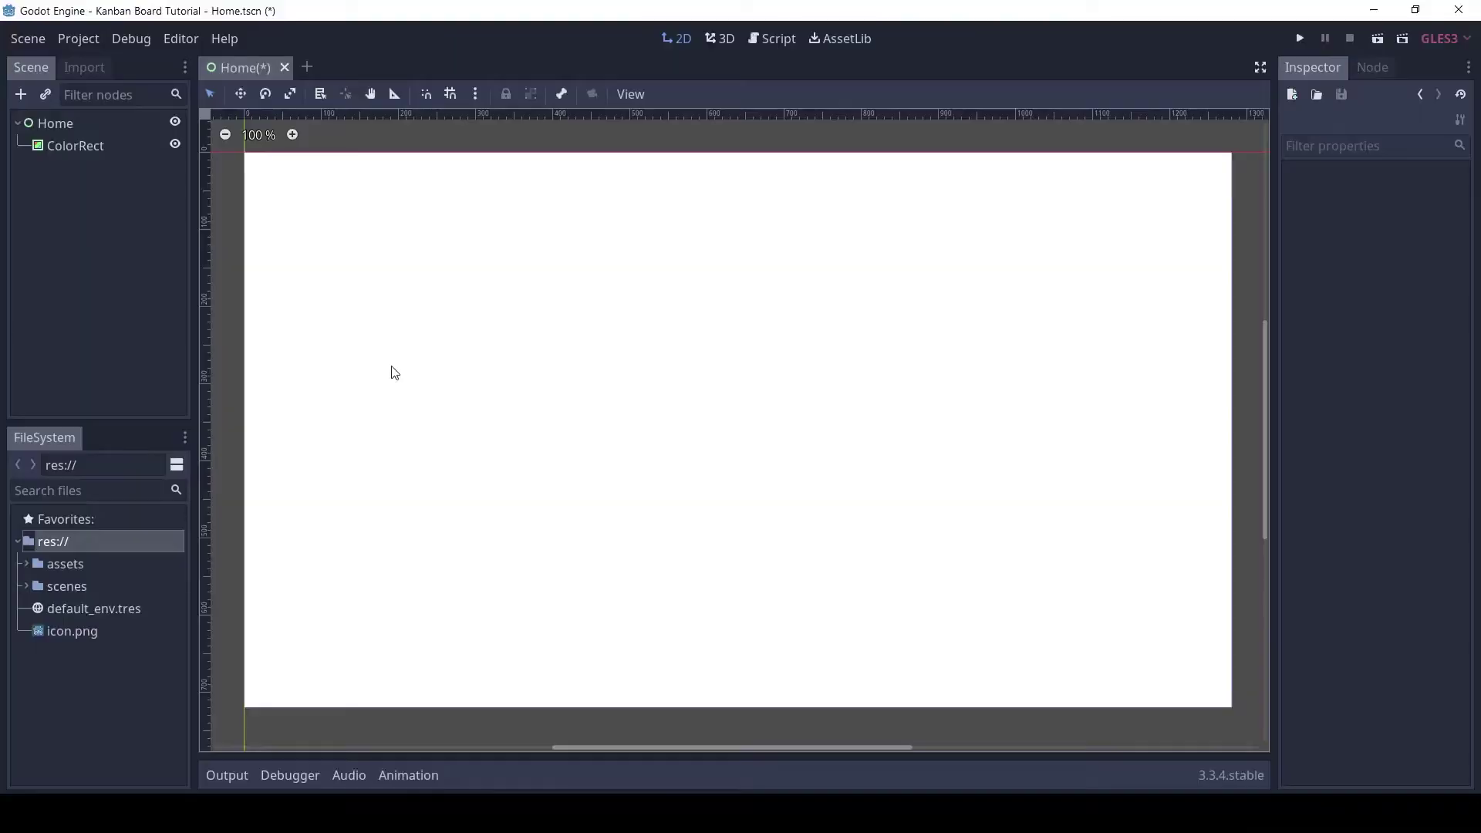
# Add a MarginContainer under Home with the Full Rect layout.
pyautogui.click(64, 127)
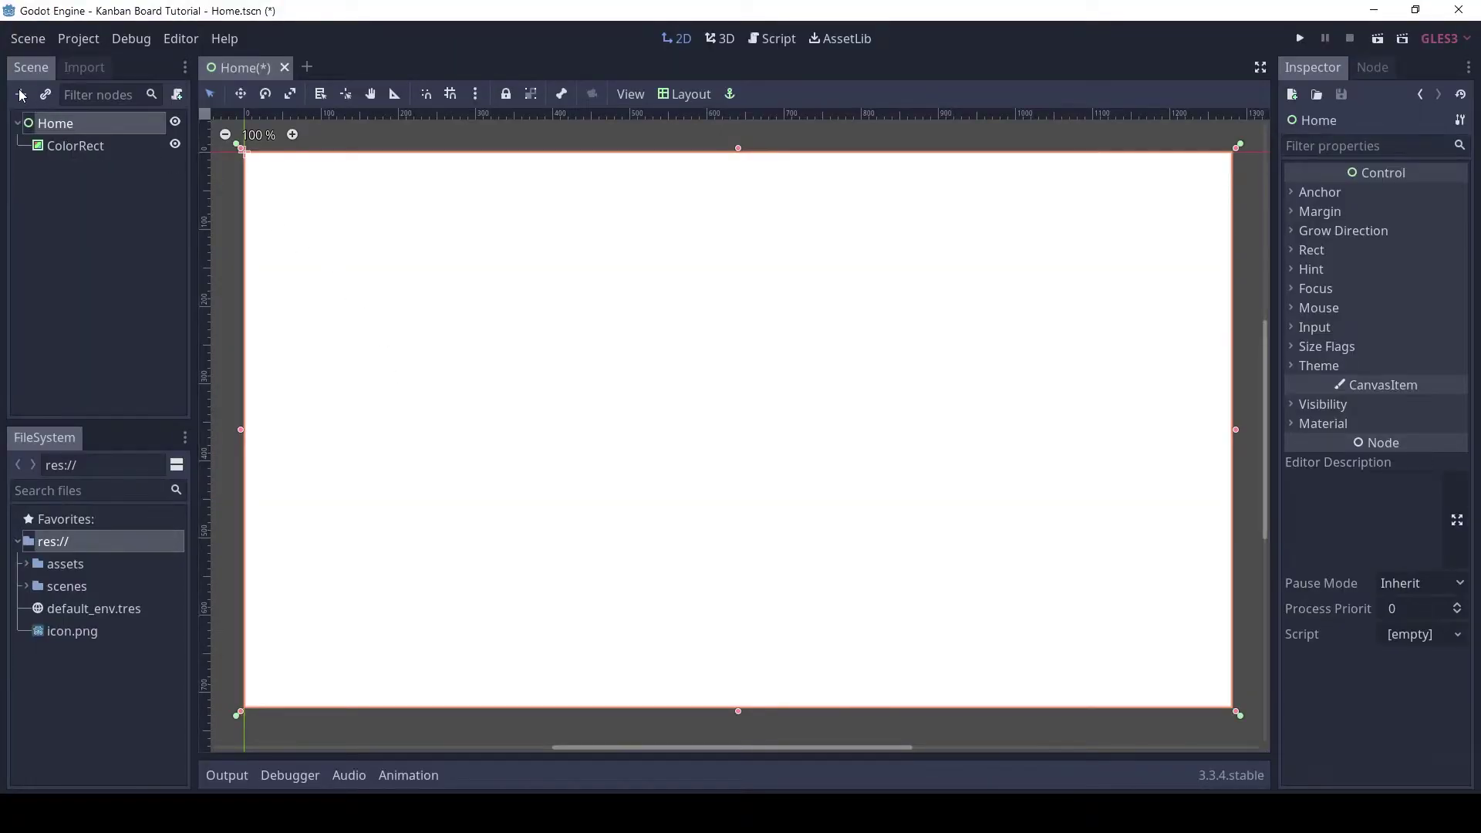
pyautogui.click(21, 94)
pyautogui.write('margi')
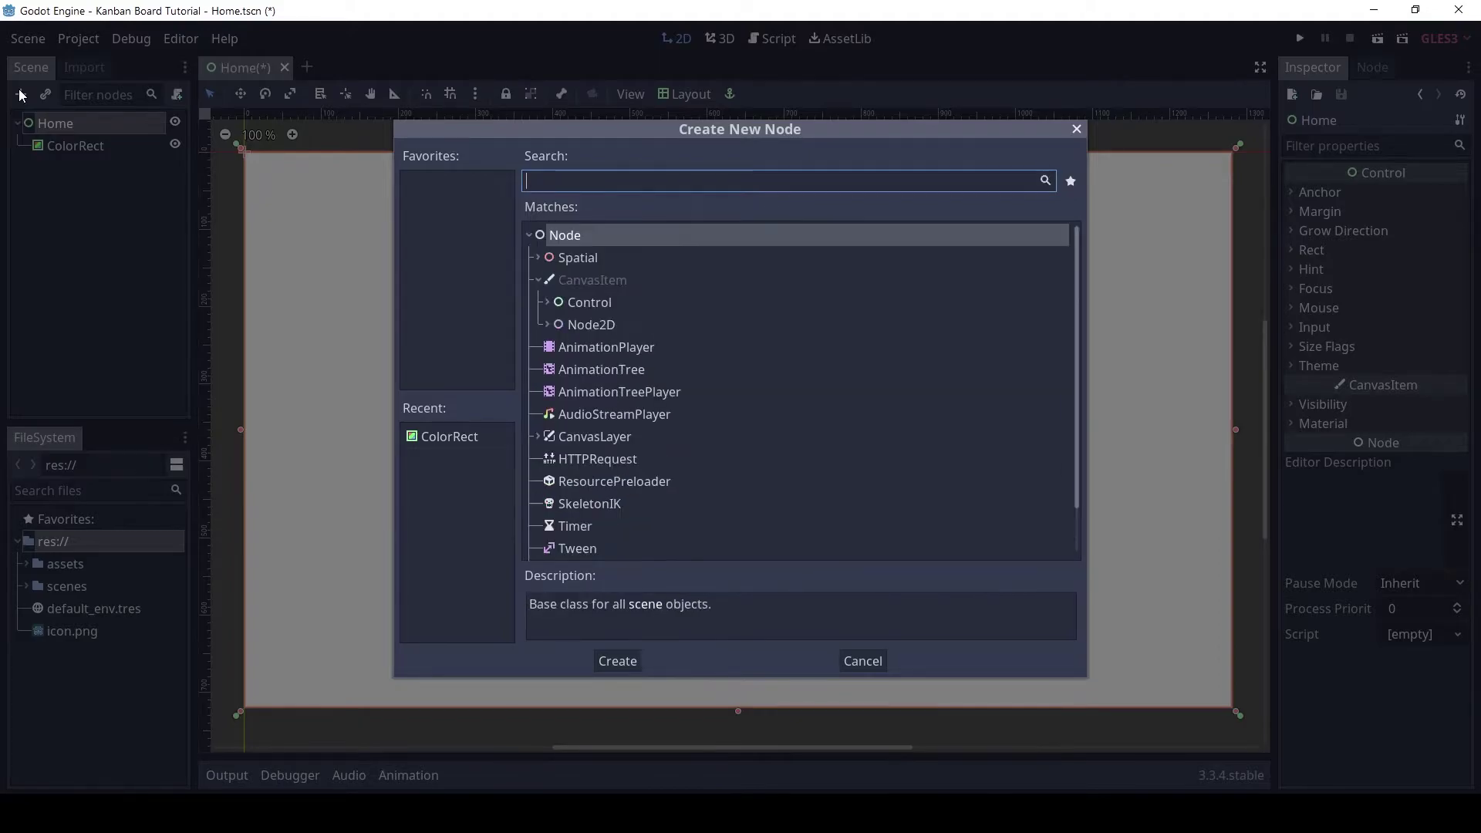
pyautogui.write('n')
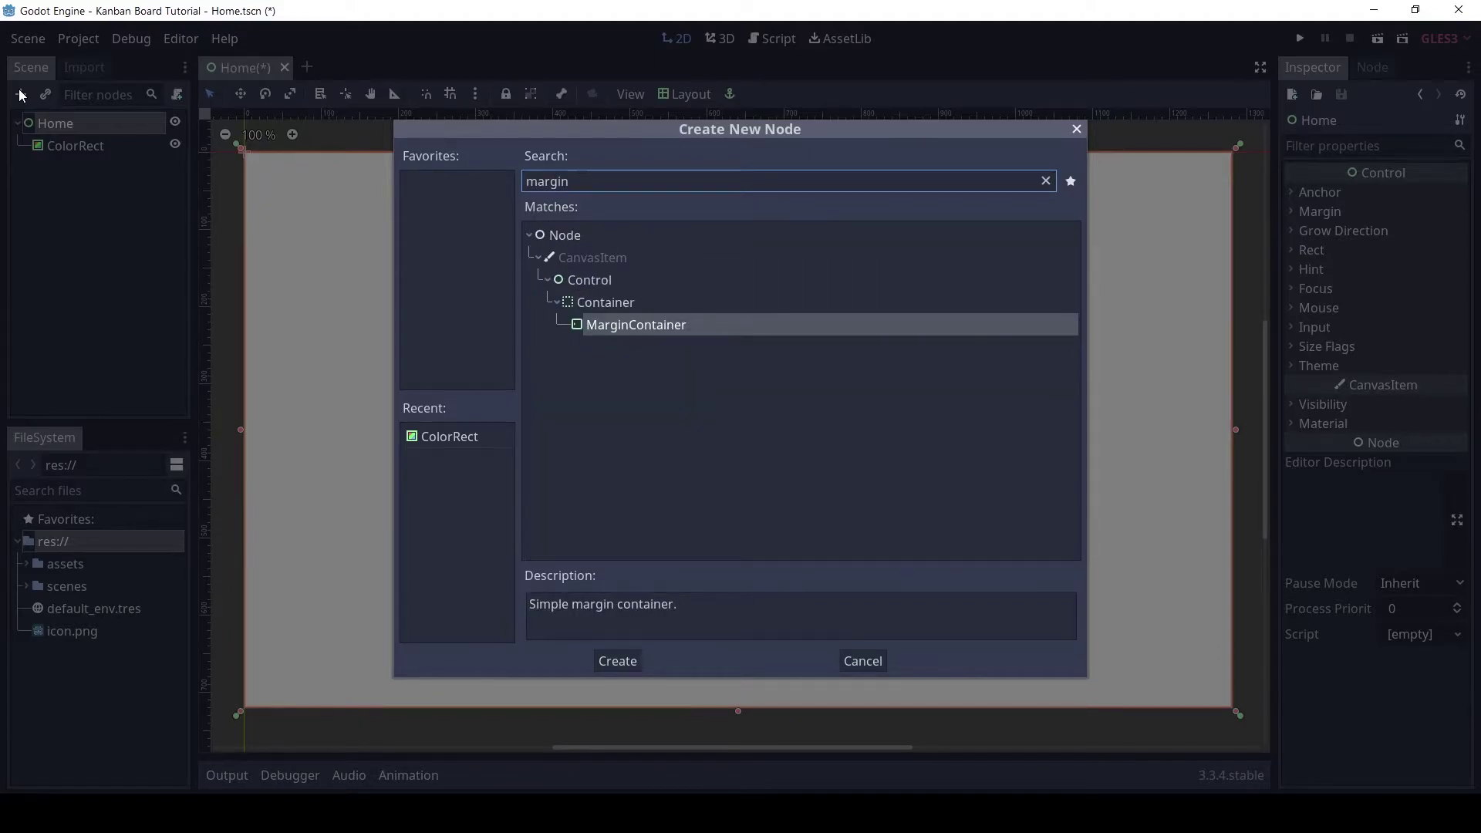
pyautogui.press('Return')
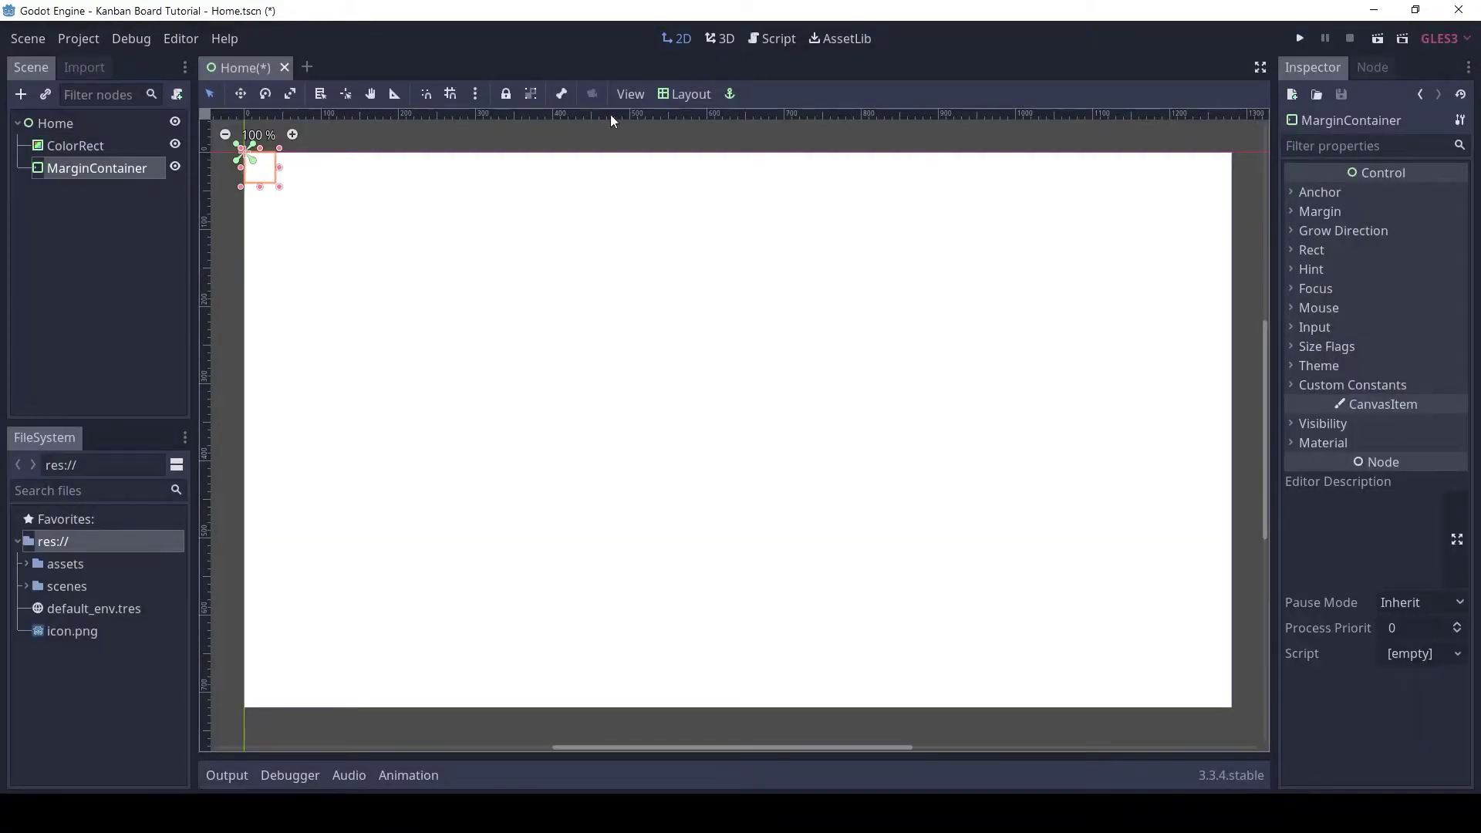
pyautogui.click(675, 93)
pyautogui.click(705, 482)
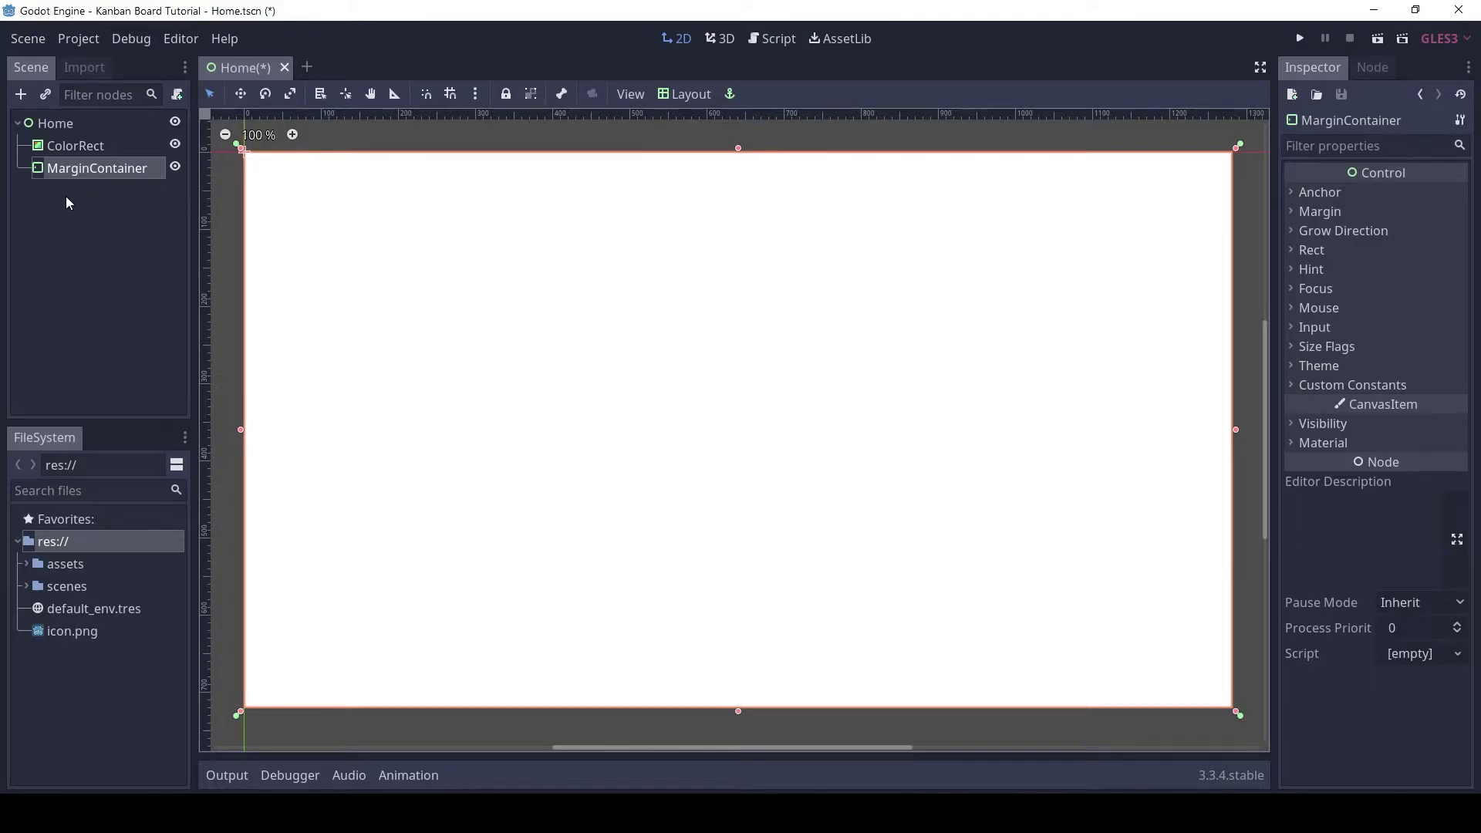
# Add a VBoxContainer inside the MarginContainer.
pyautogui.click(21, 95)
pyautogui.write('vbox')
pyautogui.press('Return')
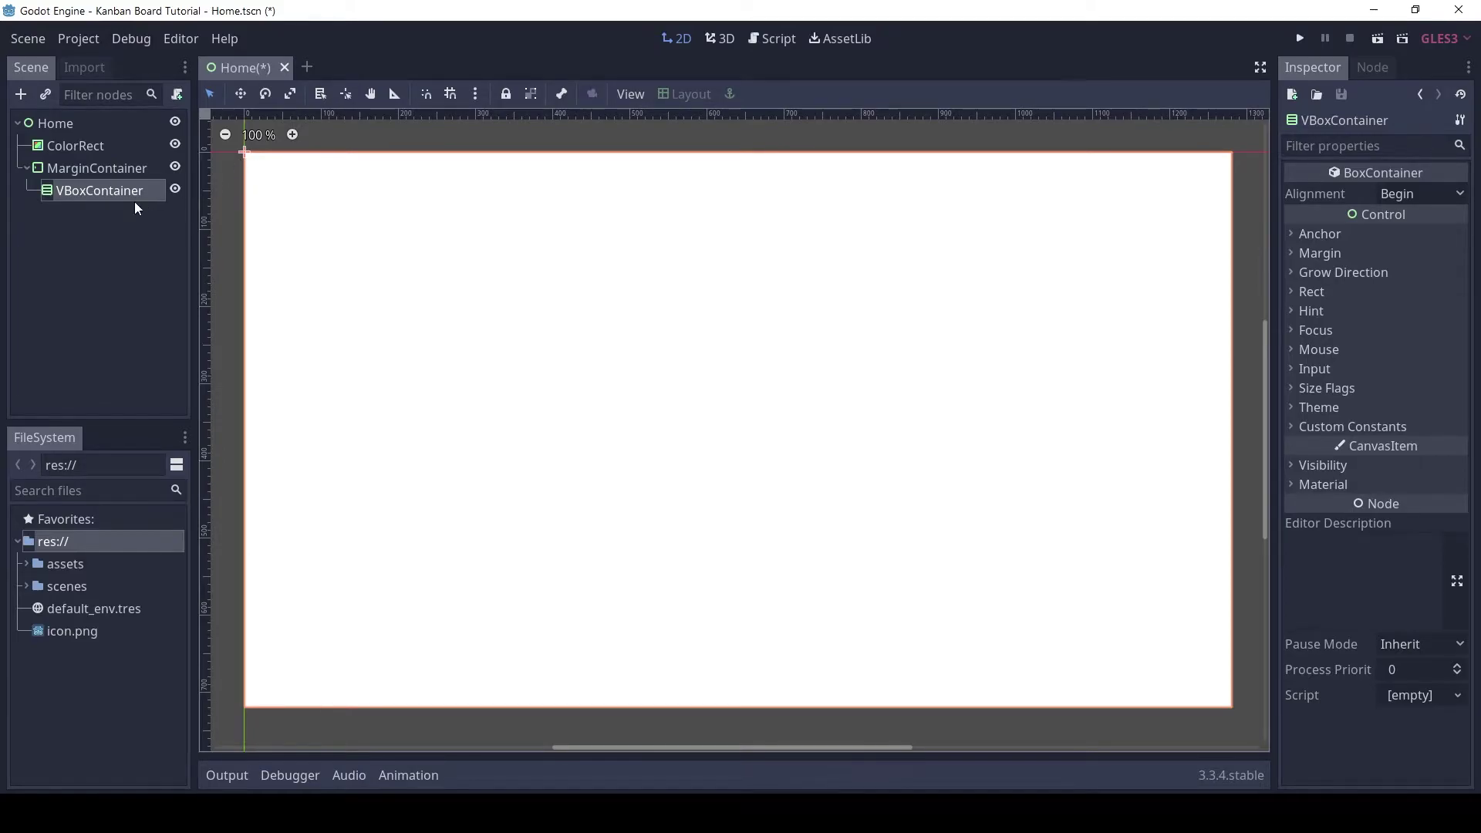
# Add and duplicate test Buttons in the VBoxContainer, then delete all five.
pyautogui.click(24, 95)
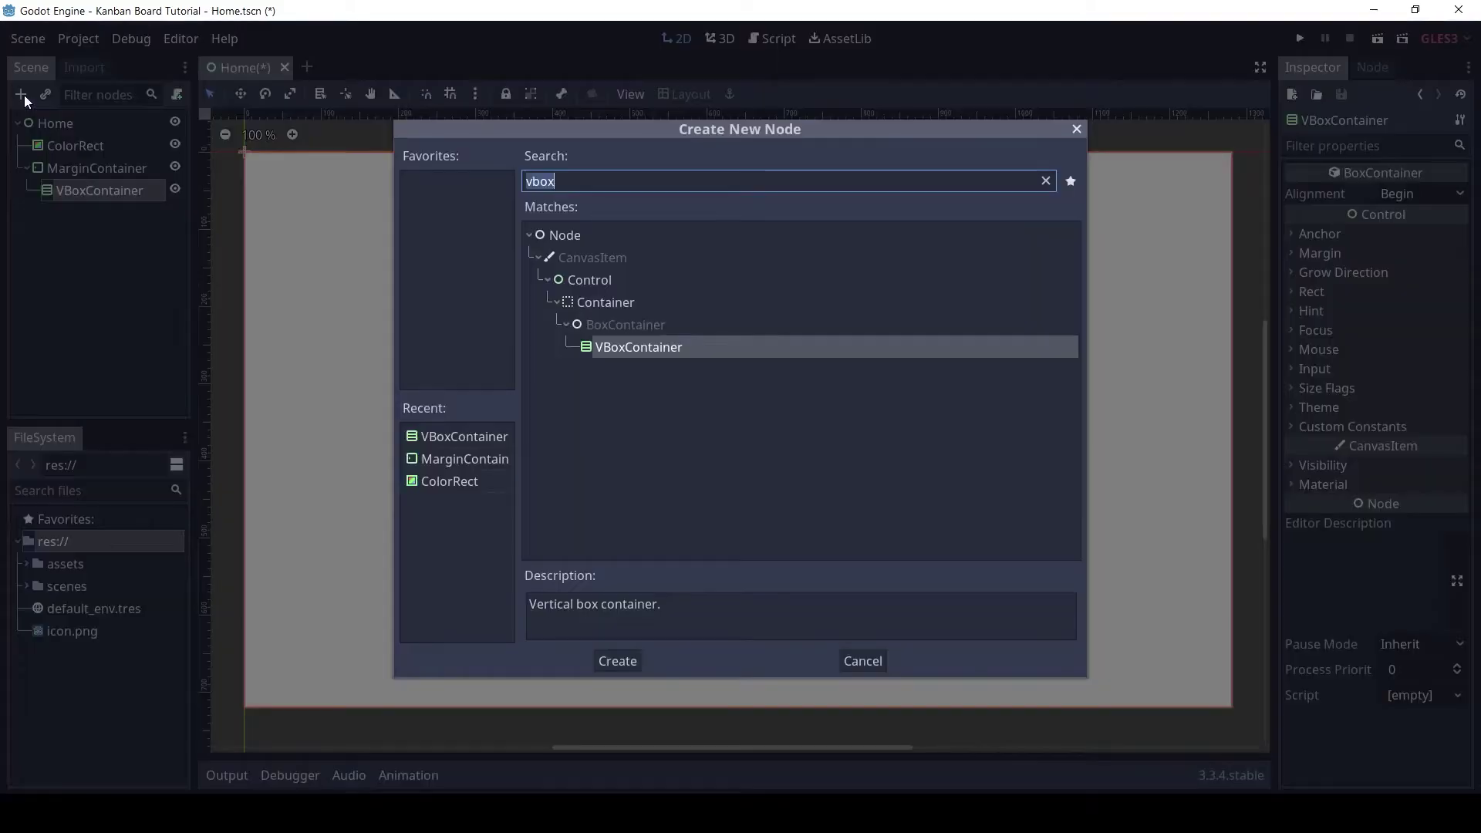
pyautogui.write('butt')
pyautogui.press('Return')
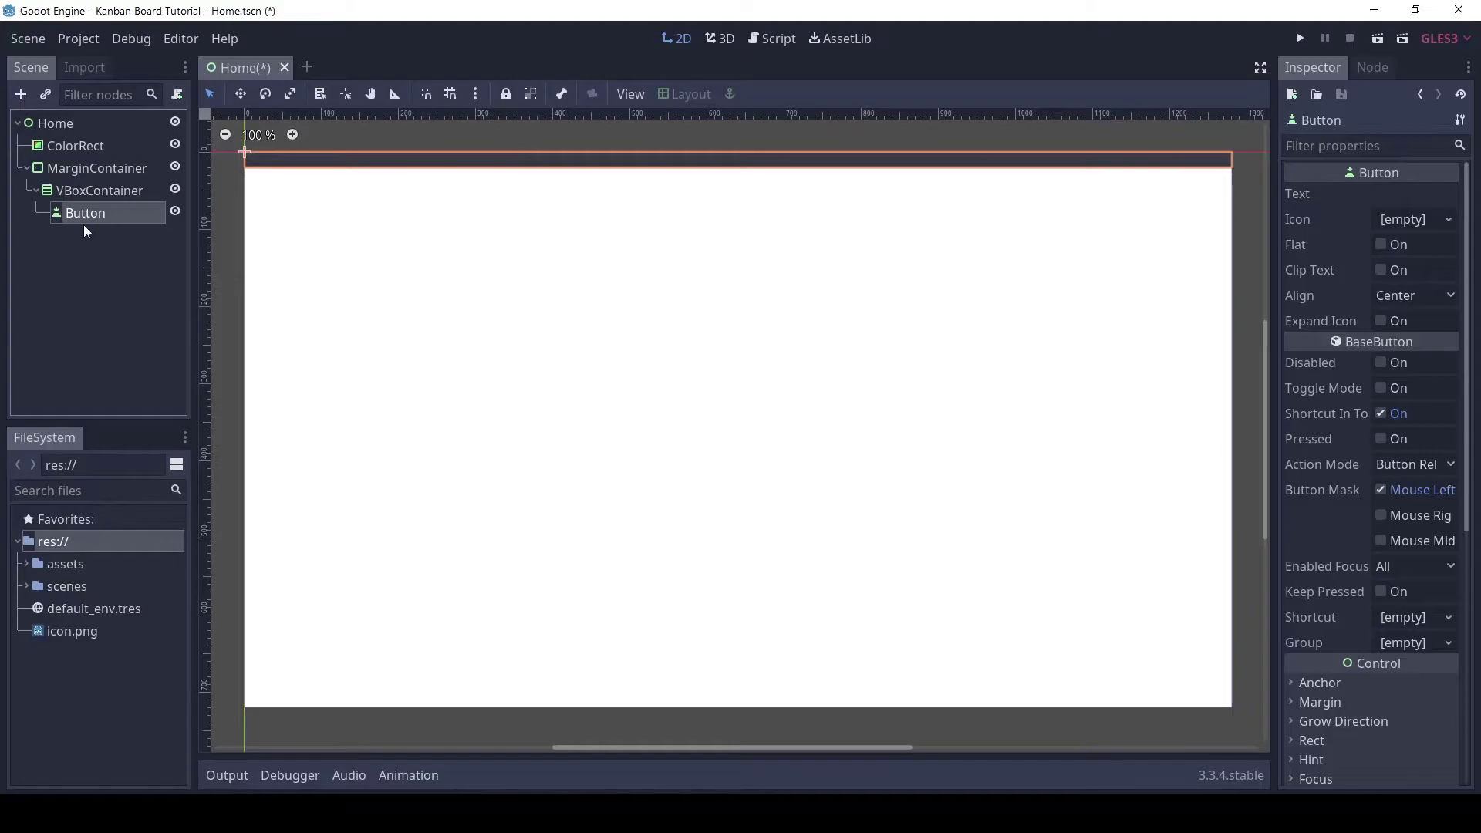
pyautogui.hotkey('ctrl', 'd')
pyautogui.hotkey('ctrl', 'd')
pyautogui.hotkey('ctrl', 'd')
pyautogui.hotkey('ctrl', 'd')
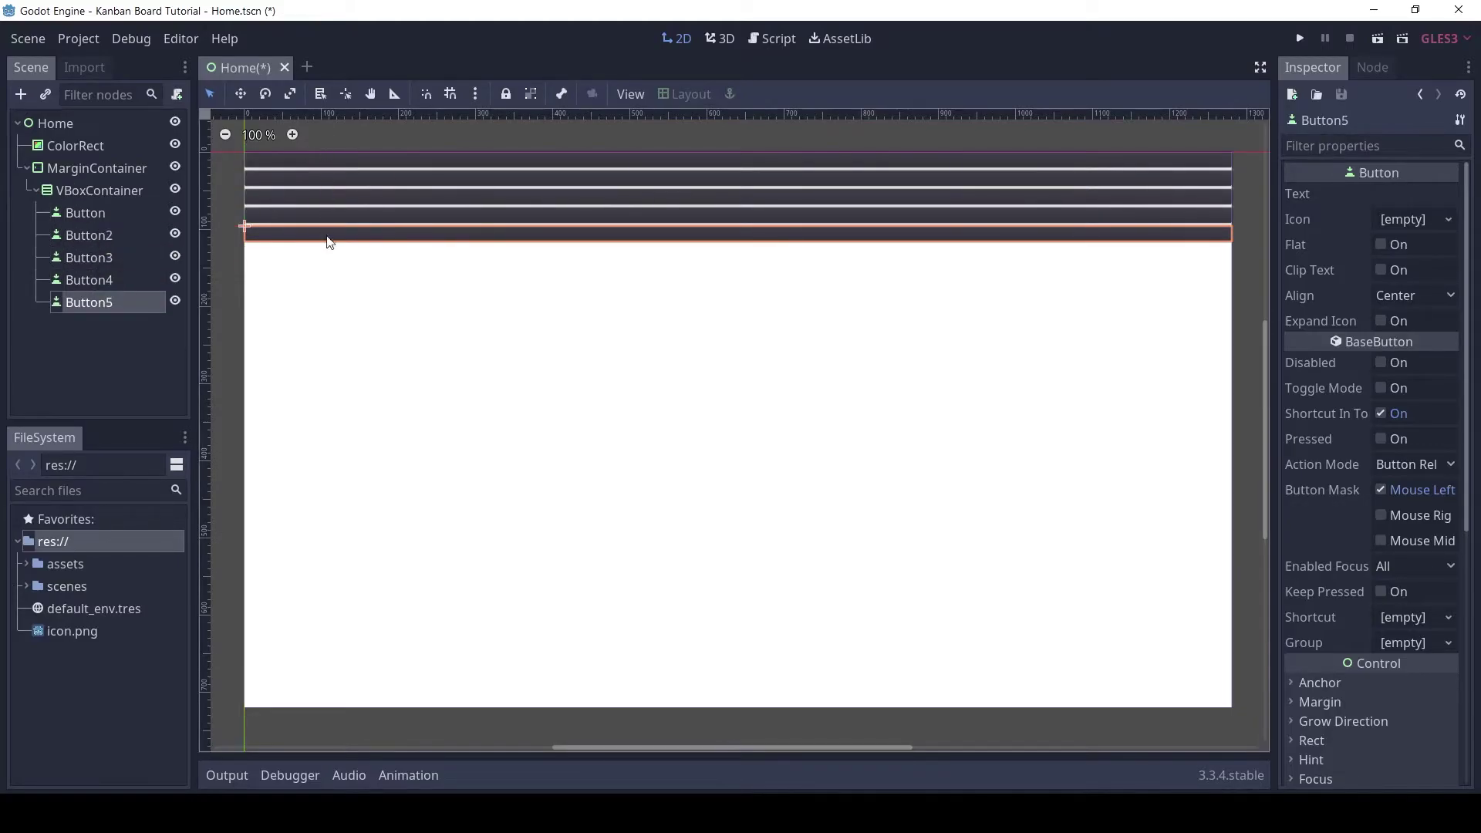
pyautogui.keyDown('shift'); pyautogui.click(100, 215); pyautogui.keyUp('shift')
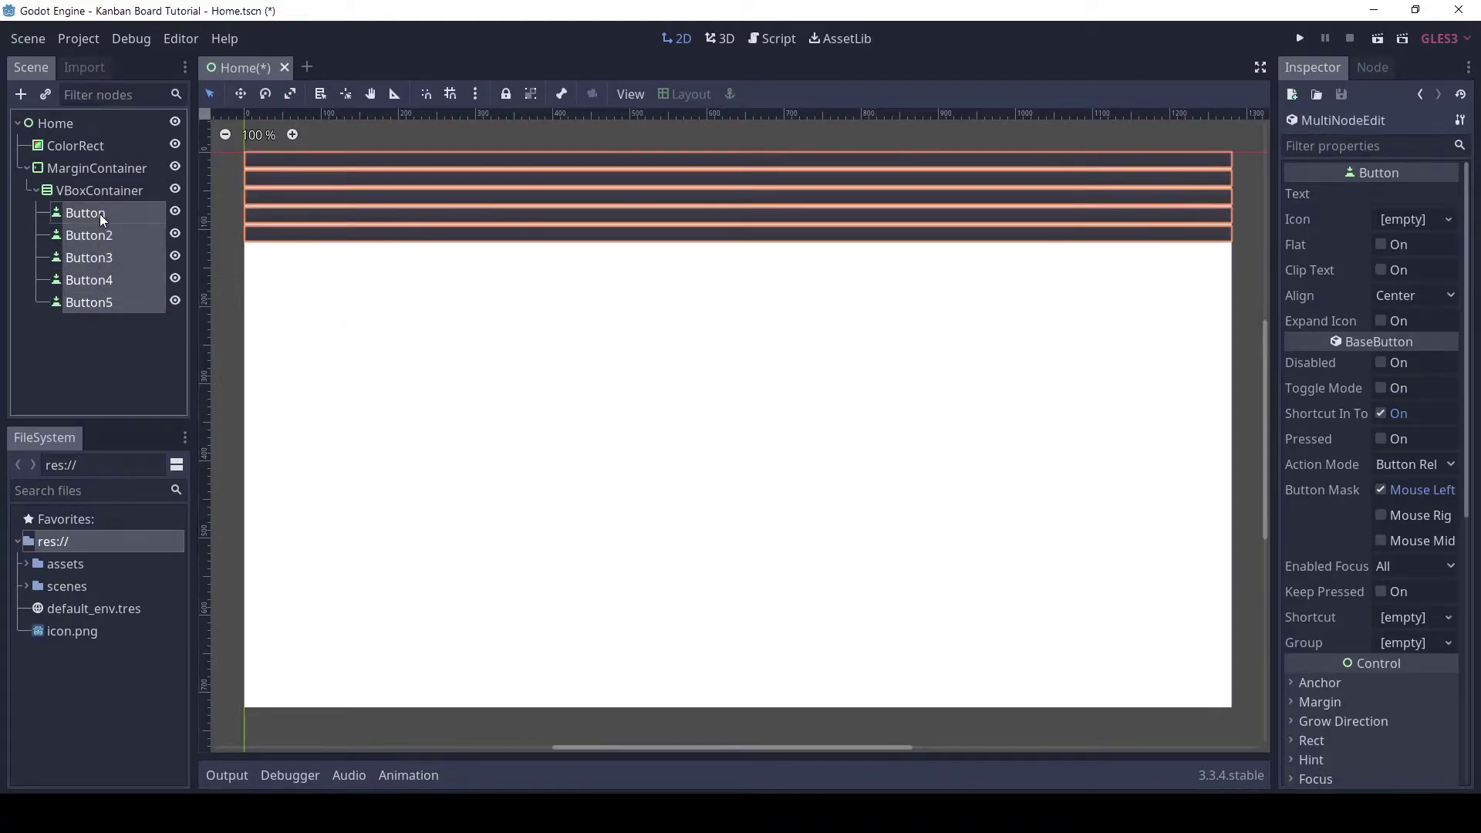
pyautogui.press('Delete')
pyautogui.press('Return')
pyautogui.click(97, 171)
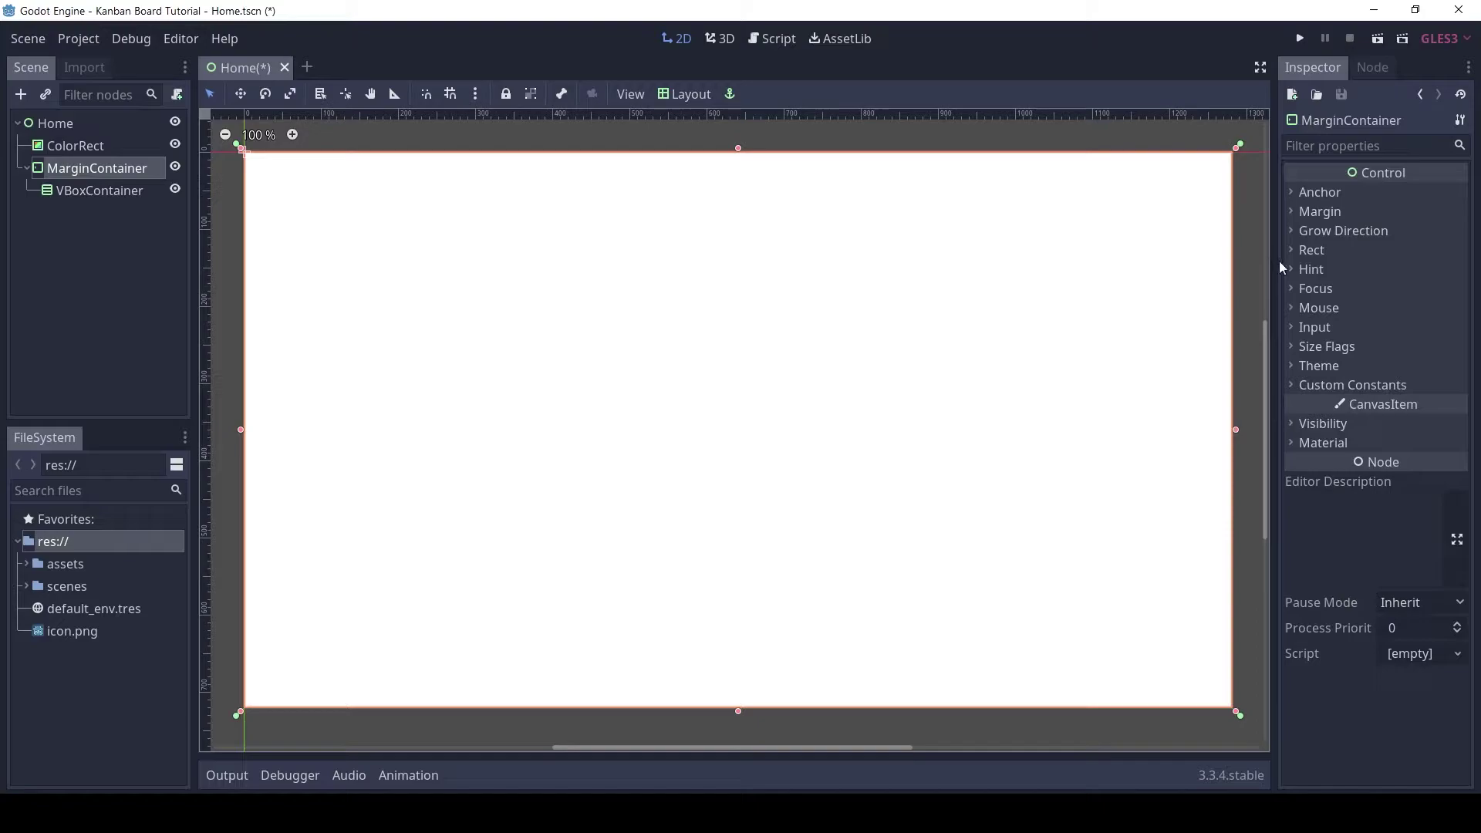
# Set the MarginContainer's Margin Right, Top, Left and Bottom constants to 32 each.
pyautogui.moveTo(1273, 268); pyautogui.dragTo(1118, 270)
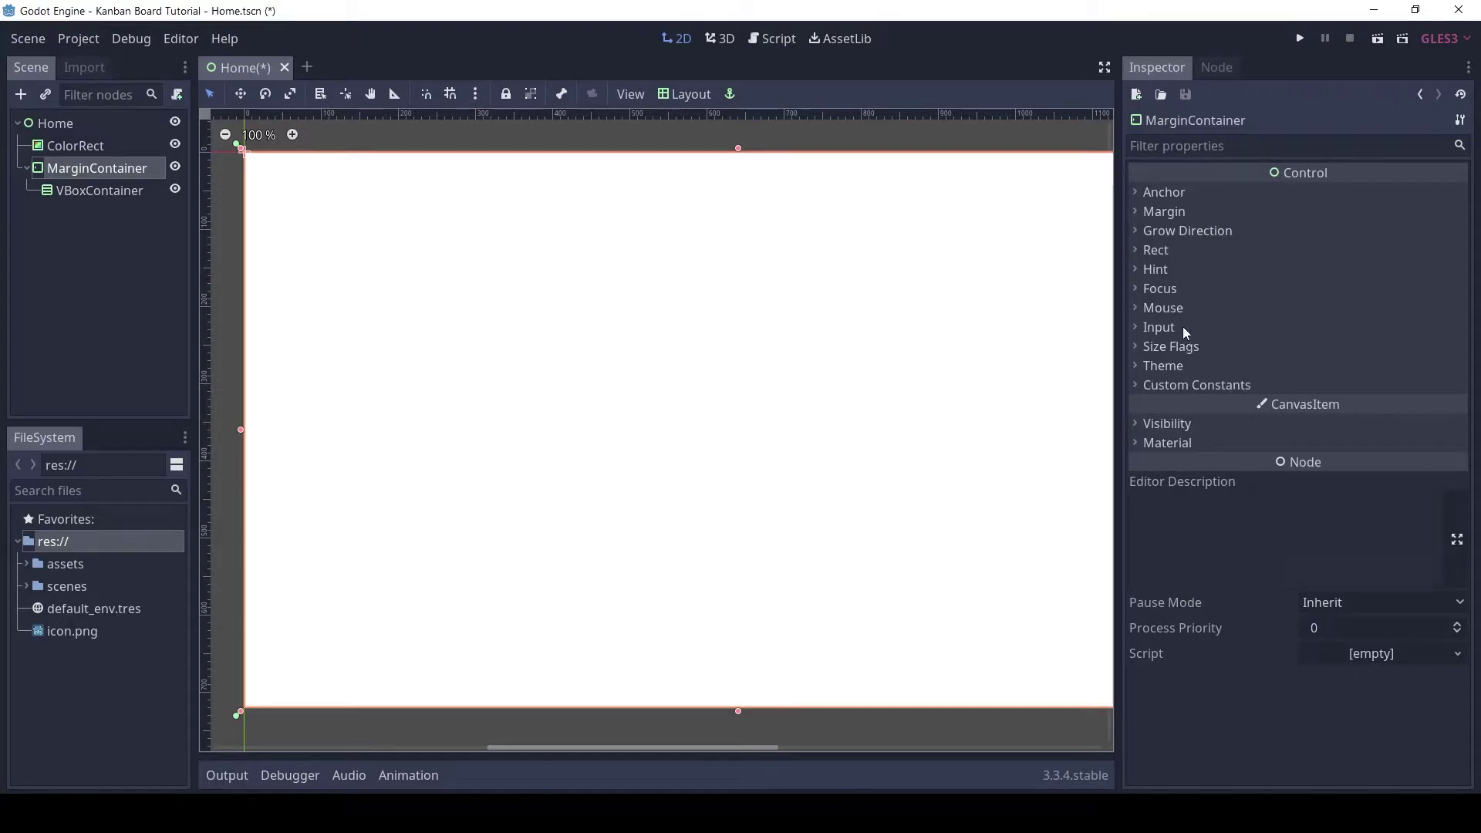
pyautogui.click(1192, 385)
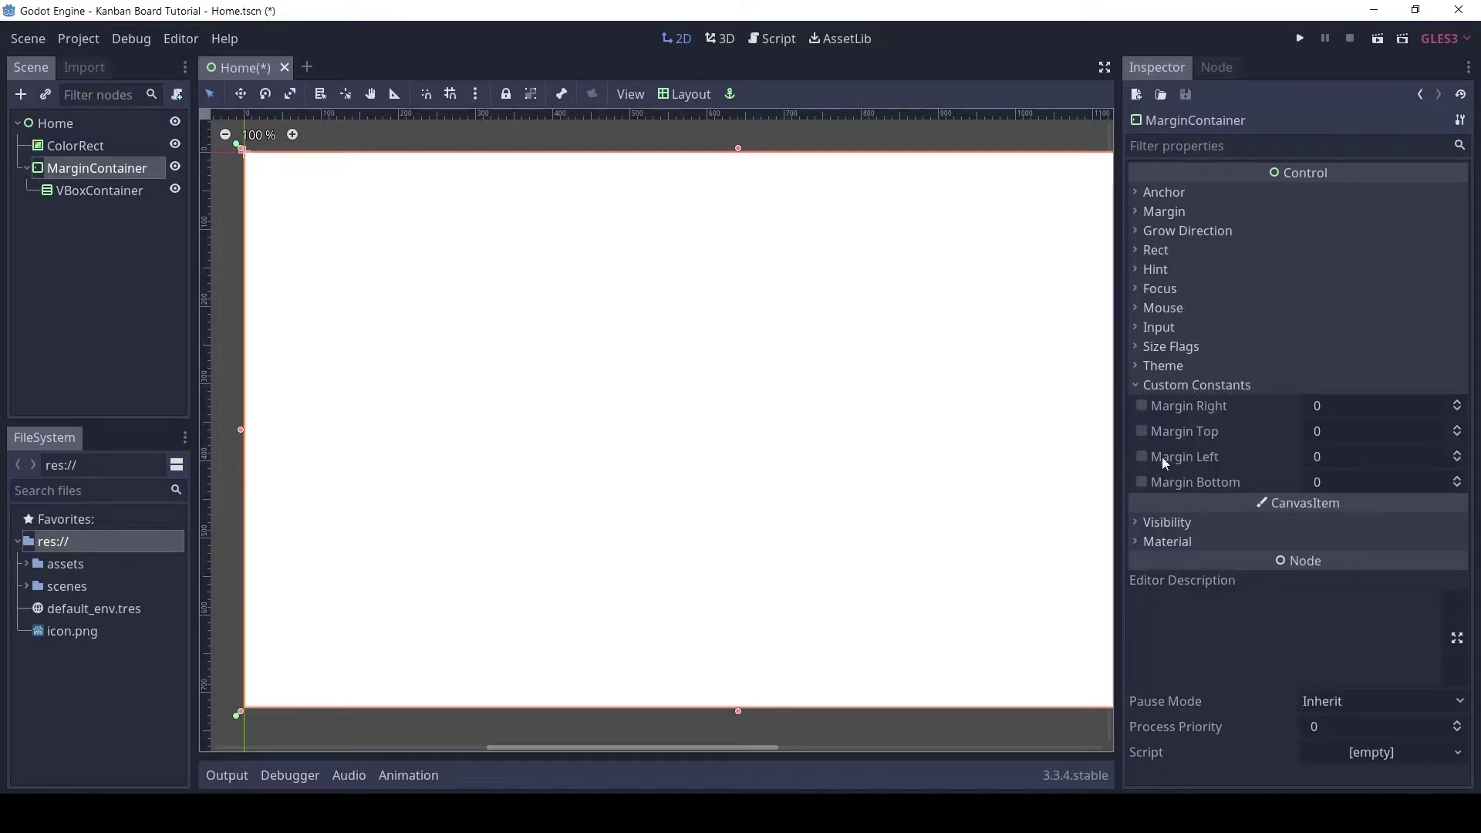
pyautogui.click(1325, 406)
pyautogui.write('32')
pyautogui.press('Tab')
pyautogui.write('32')
pyautogui.press('Tab')
pyautogui.write('32')
pyautogui.press('Tab')
pyautogui.write('32')
pyautogui.press('Return')
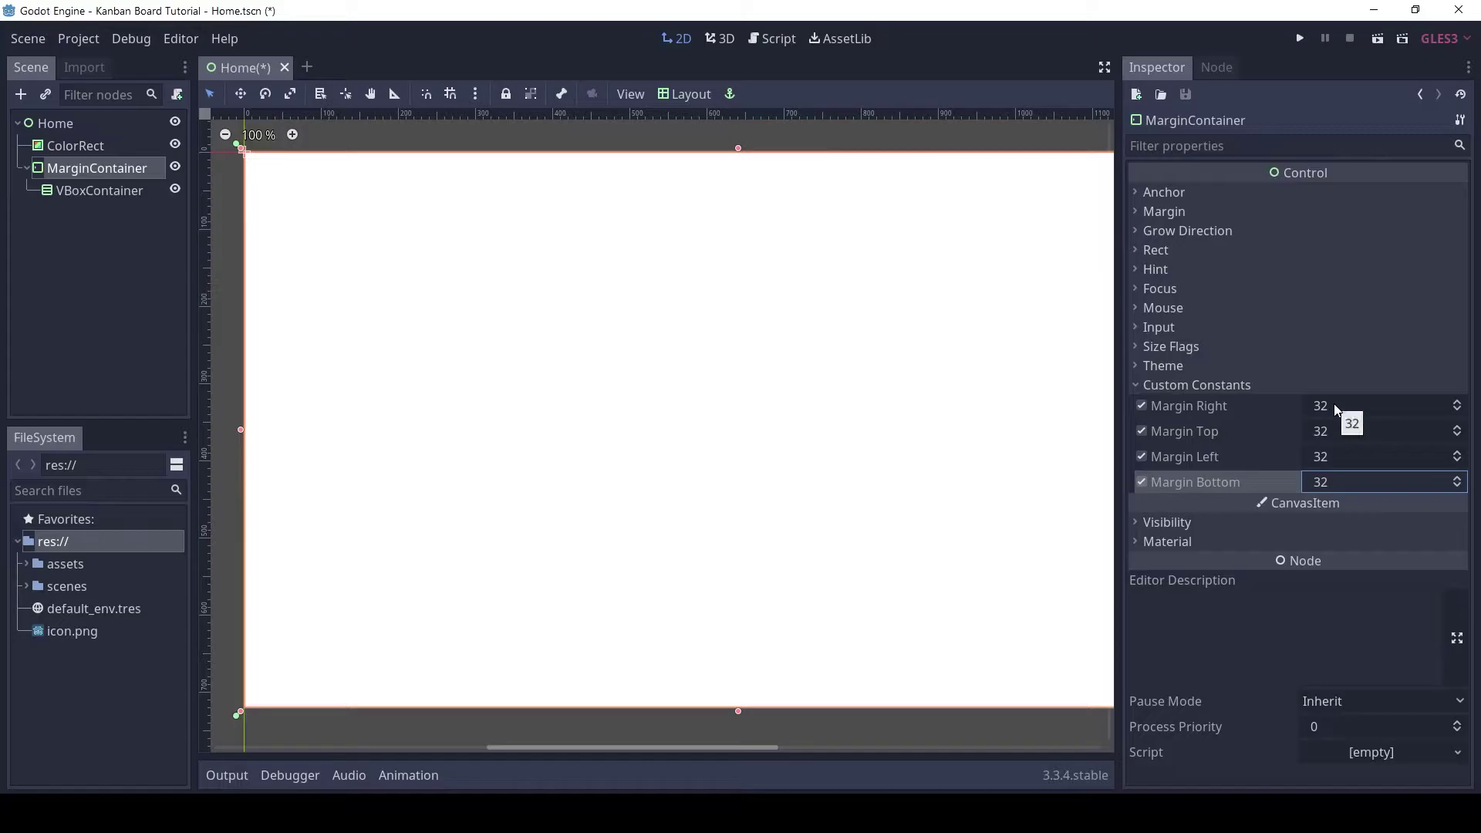
pyautogui.click(130, 193)
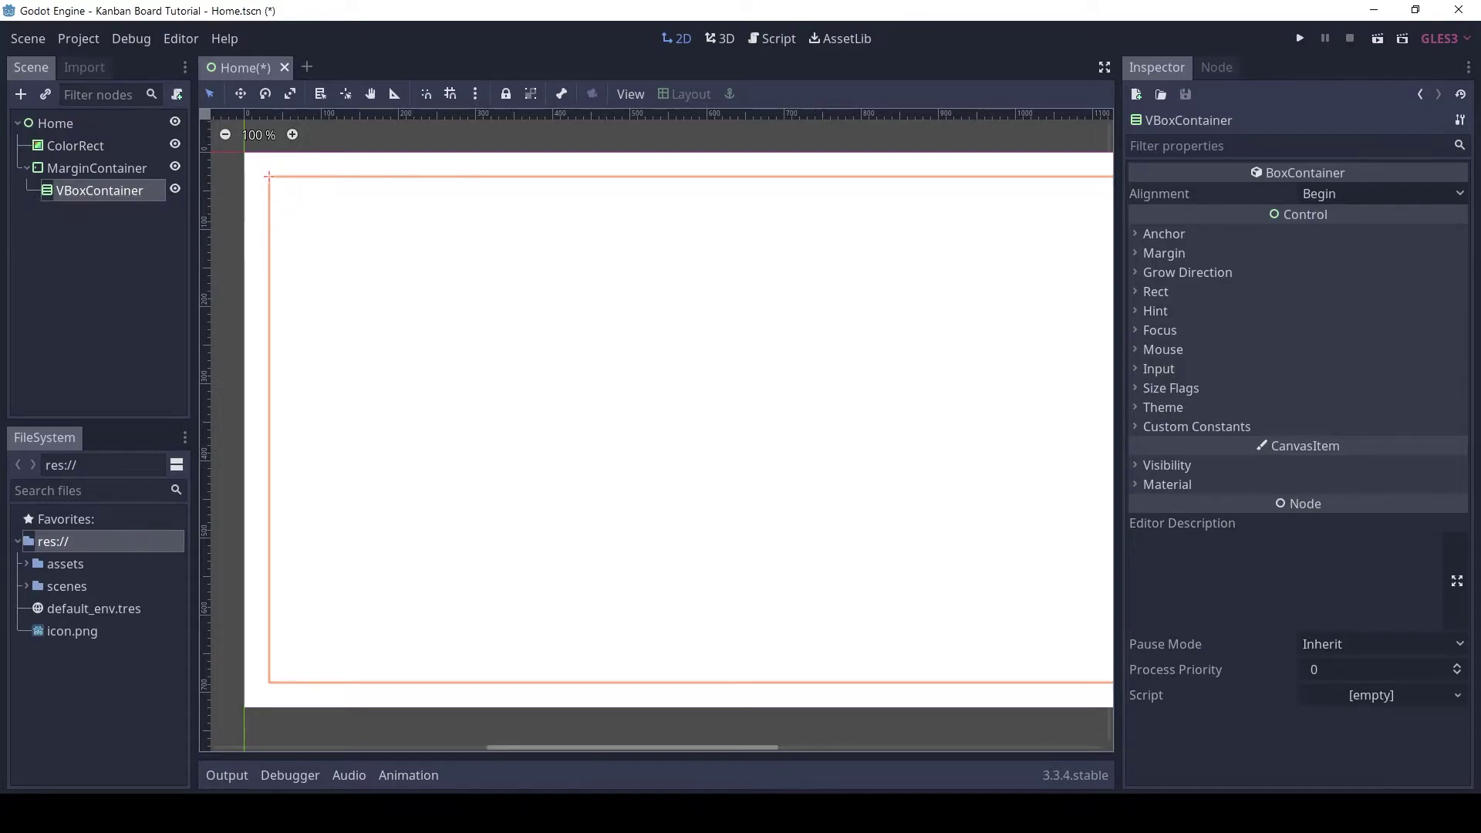
# Add an HBoxContainer under the VBoxContainer and rename it TopBar.
pyautogui.click(20, 95)
pyautogui.press('BackSpace')
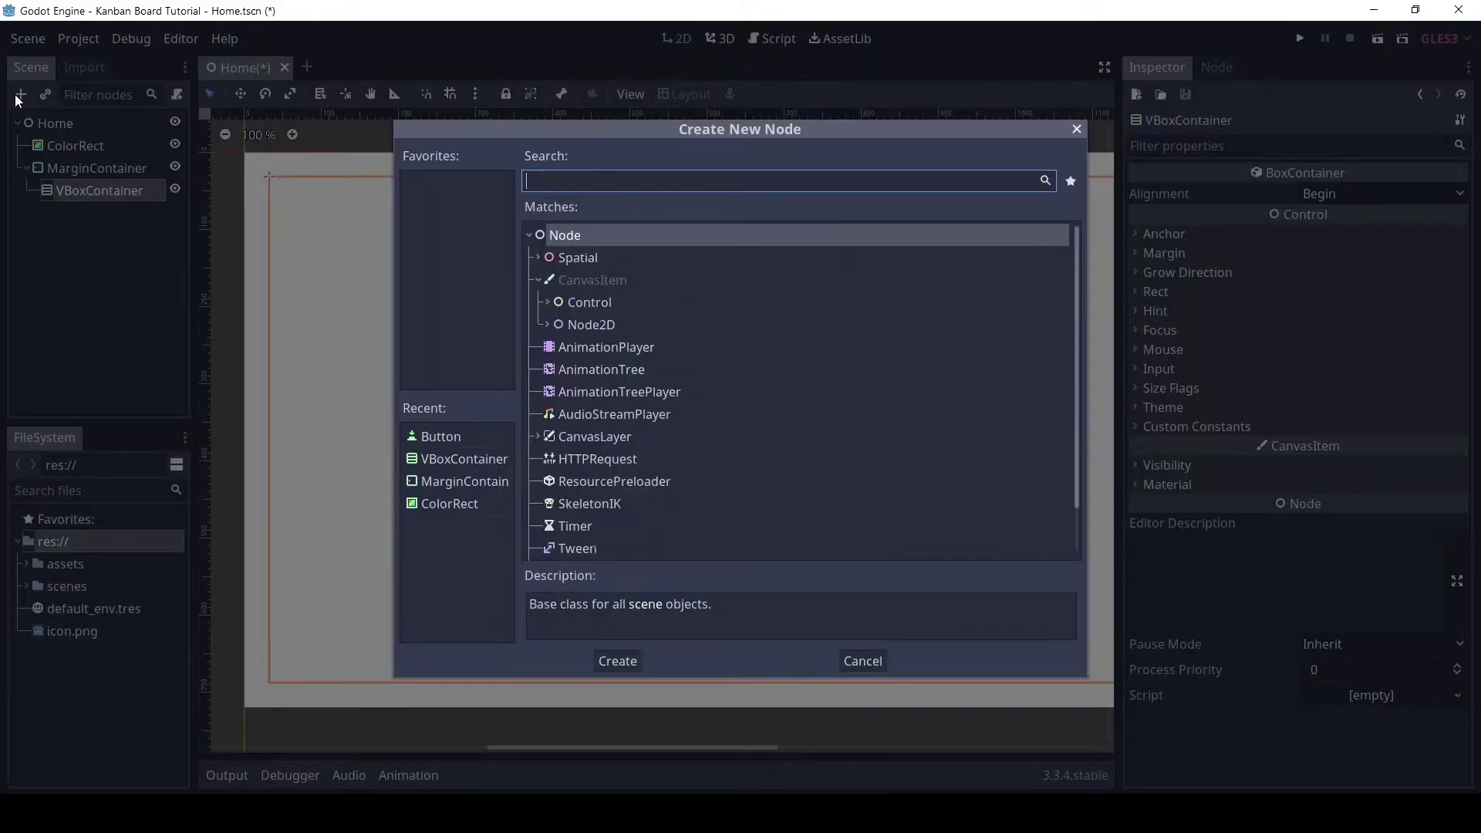
pyautogui.write('h')
pyautogui.press('BackSpace')
pyautogui.write('hbox')
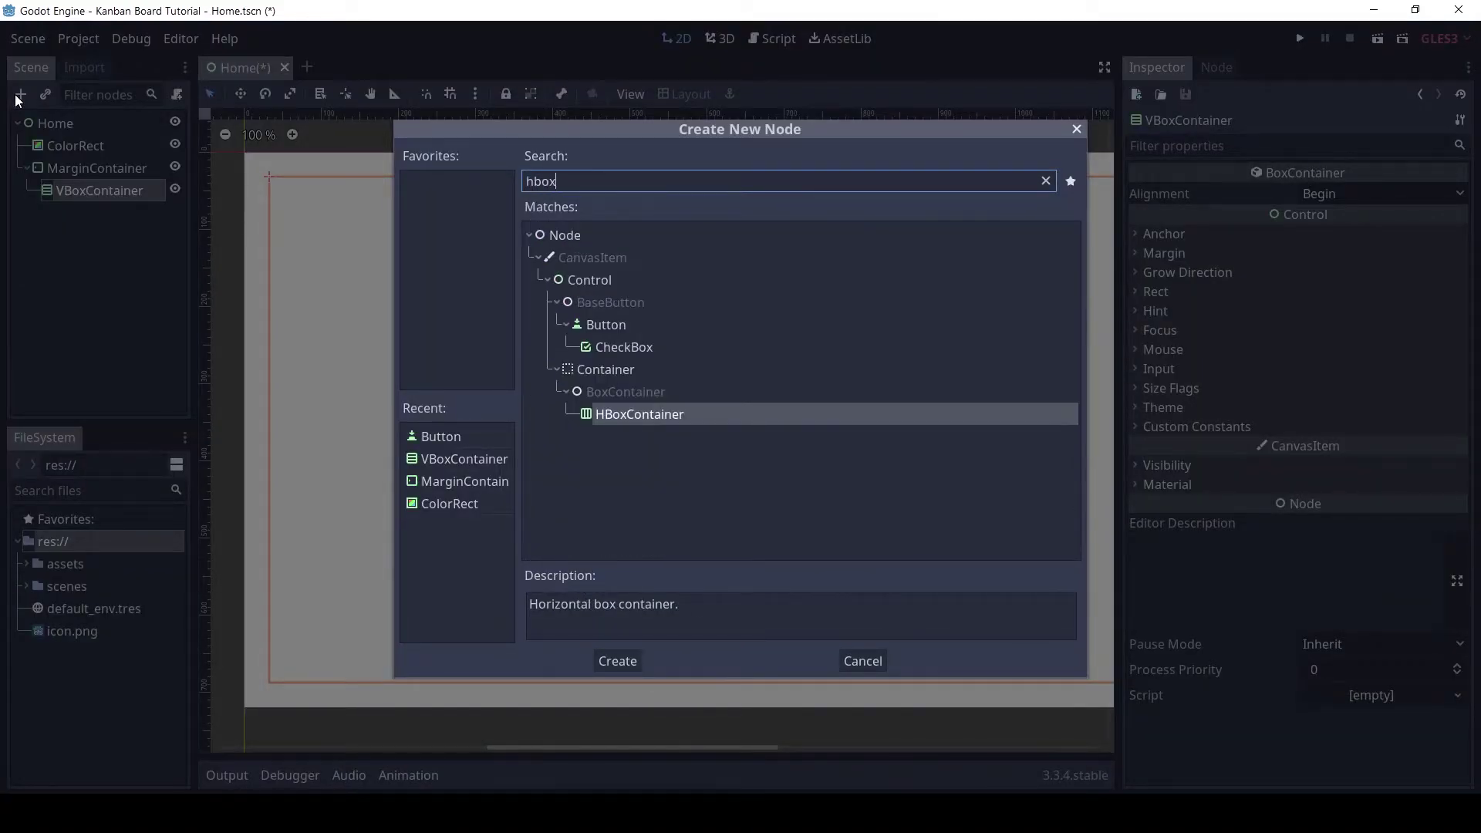
pyautogui.press('Return')
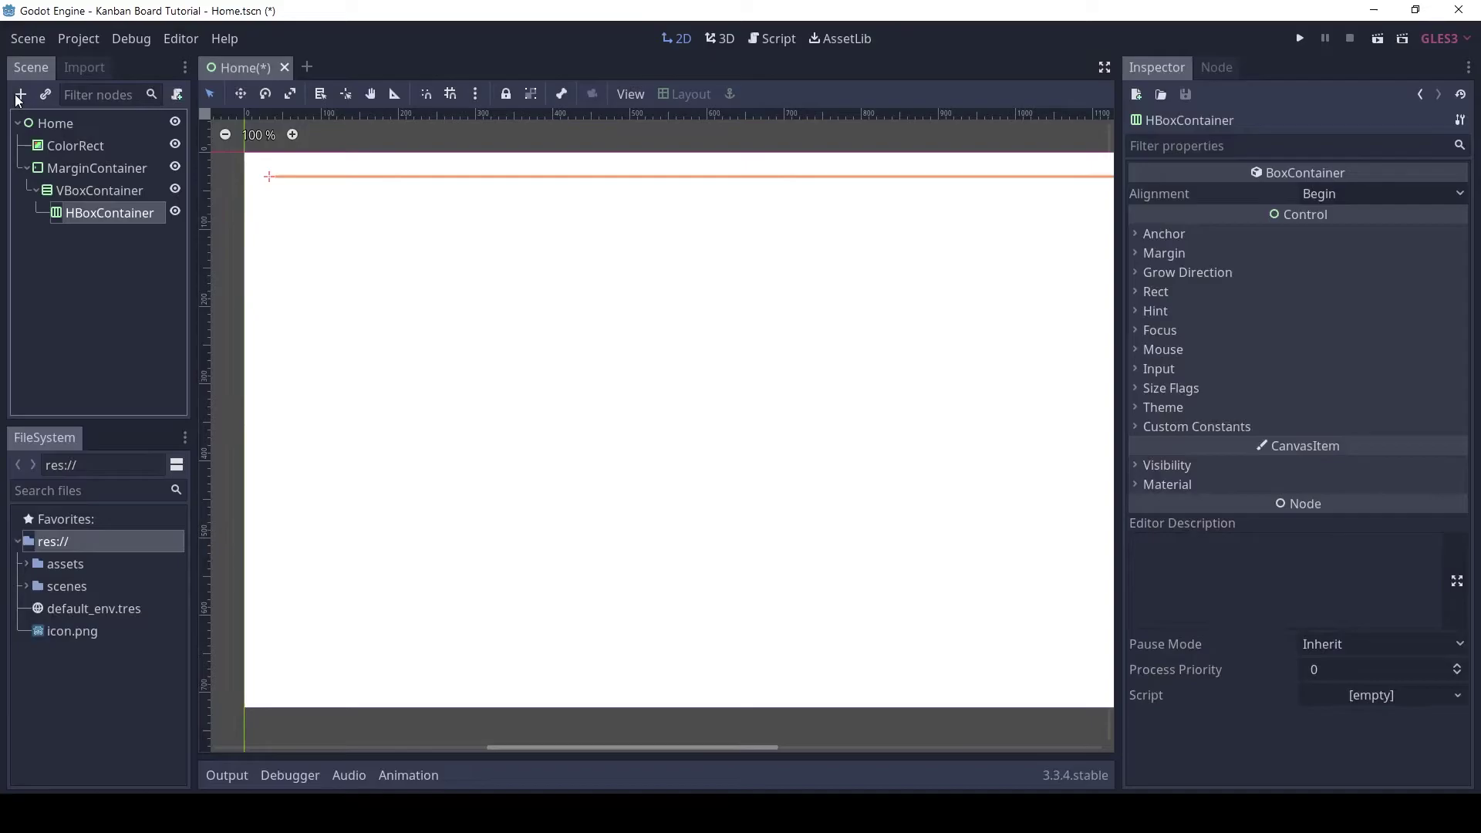
pyautogui.doubleClick(120, 213)
pyautogui.write('TopBar')
pyautogui.press('Return')
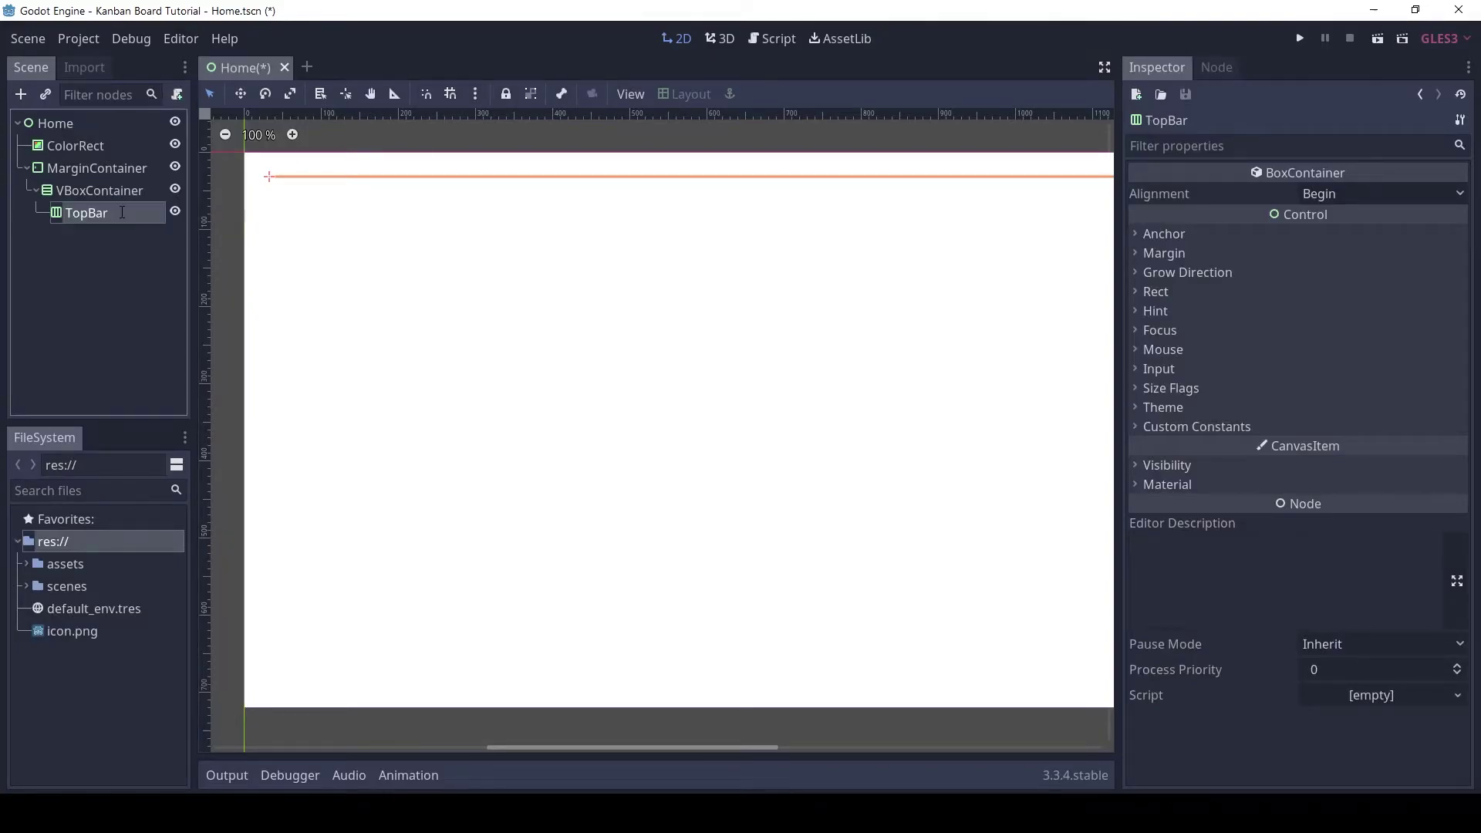
# Add a test Button inside TopBar, duplicate it, then delete all the test buttons.
pyautogui.click(25, 100)
pyautogui.write('butt')
pyautogui.press('Return')
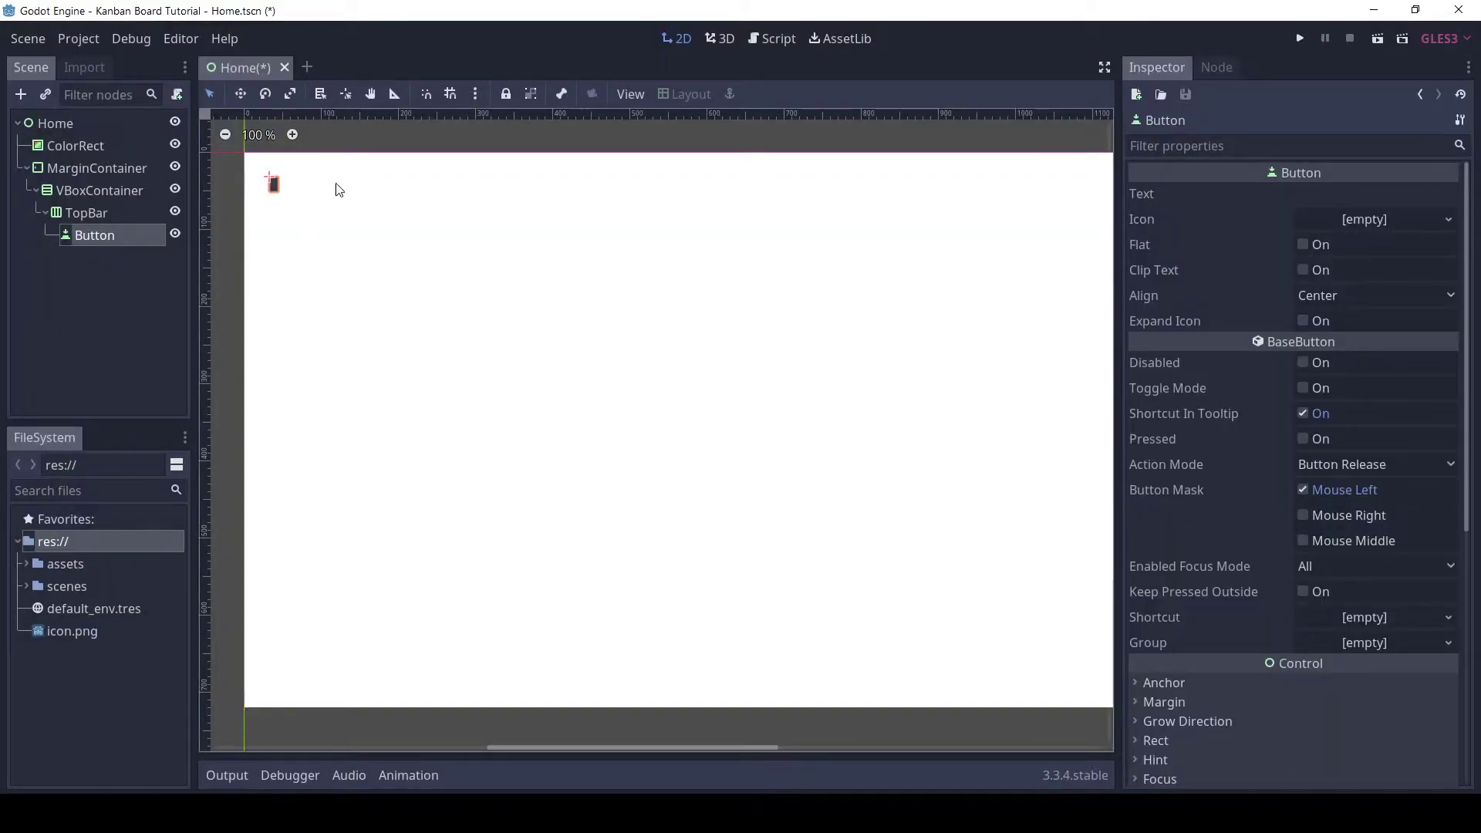
pyautogui.hotkey('ctrl', 'd')
pyautogui.hotkey('ctrl', 'd')
pyautogui.hotkey('ctrl', 'd')
pyautogui.hotkey('ctrl', 'd')
pyautogui.hotkey('ctrl', 'd')
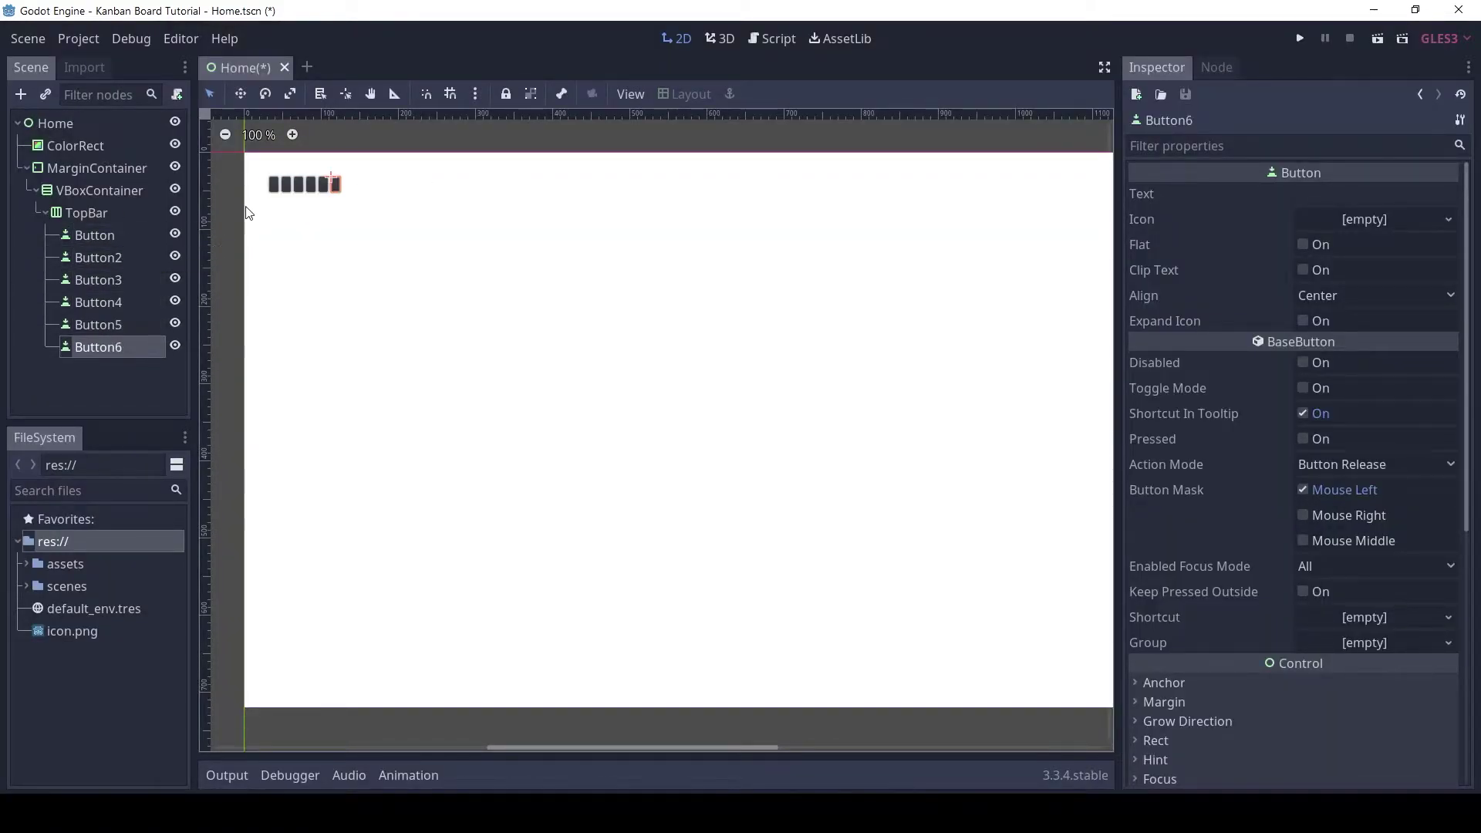
pyautogui.keyDown('shift'); pyautogui.click(104, 238); pyautogui.keyUp('shift')
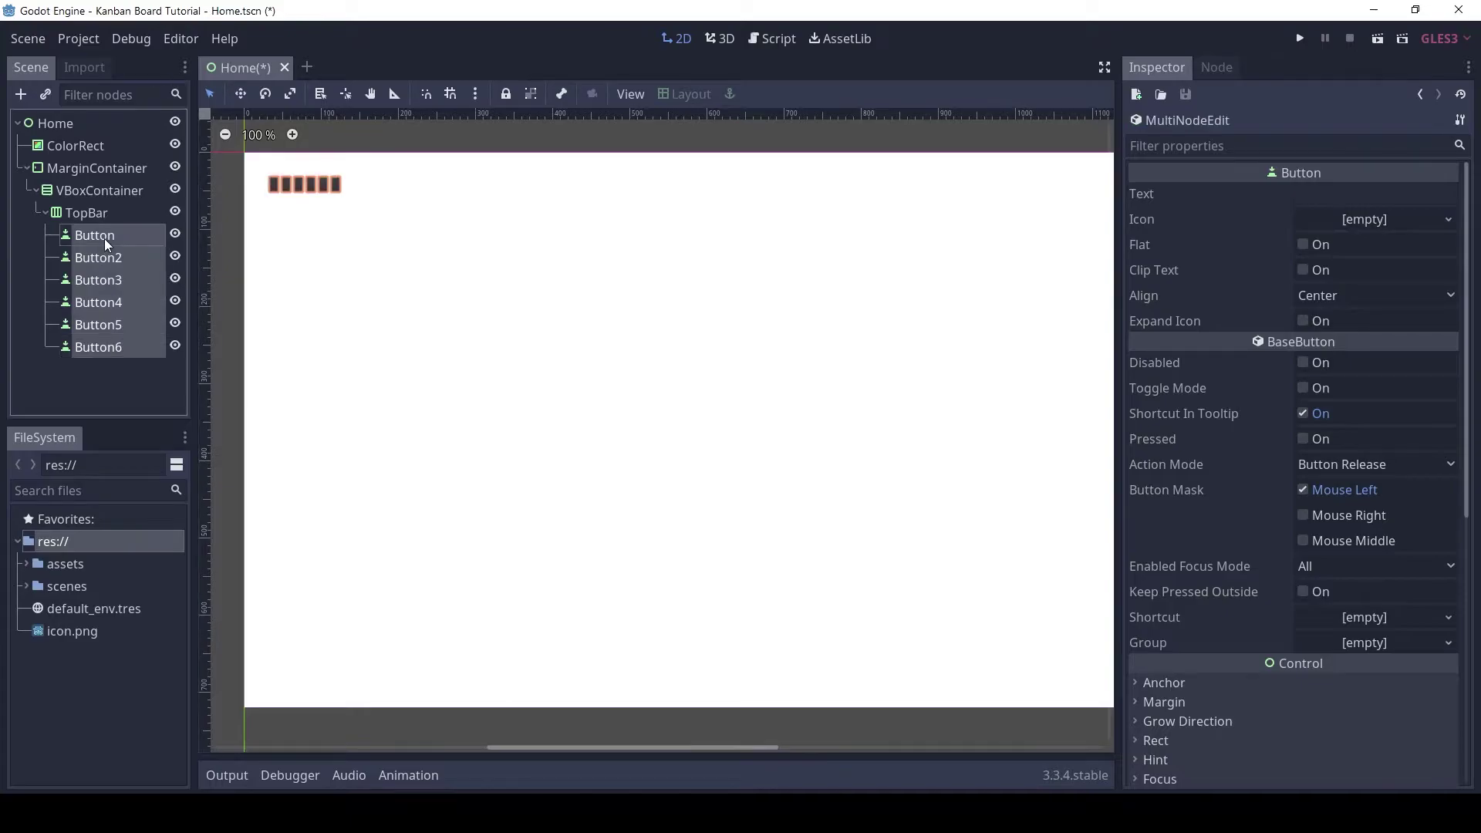
pyautogui.press('Delete')
pyautogui.press('Return')
pyautogui.click(100, 218)
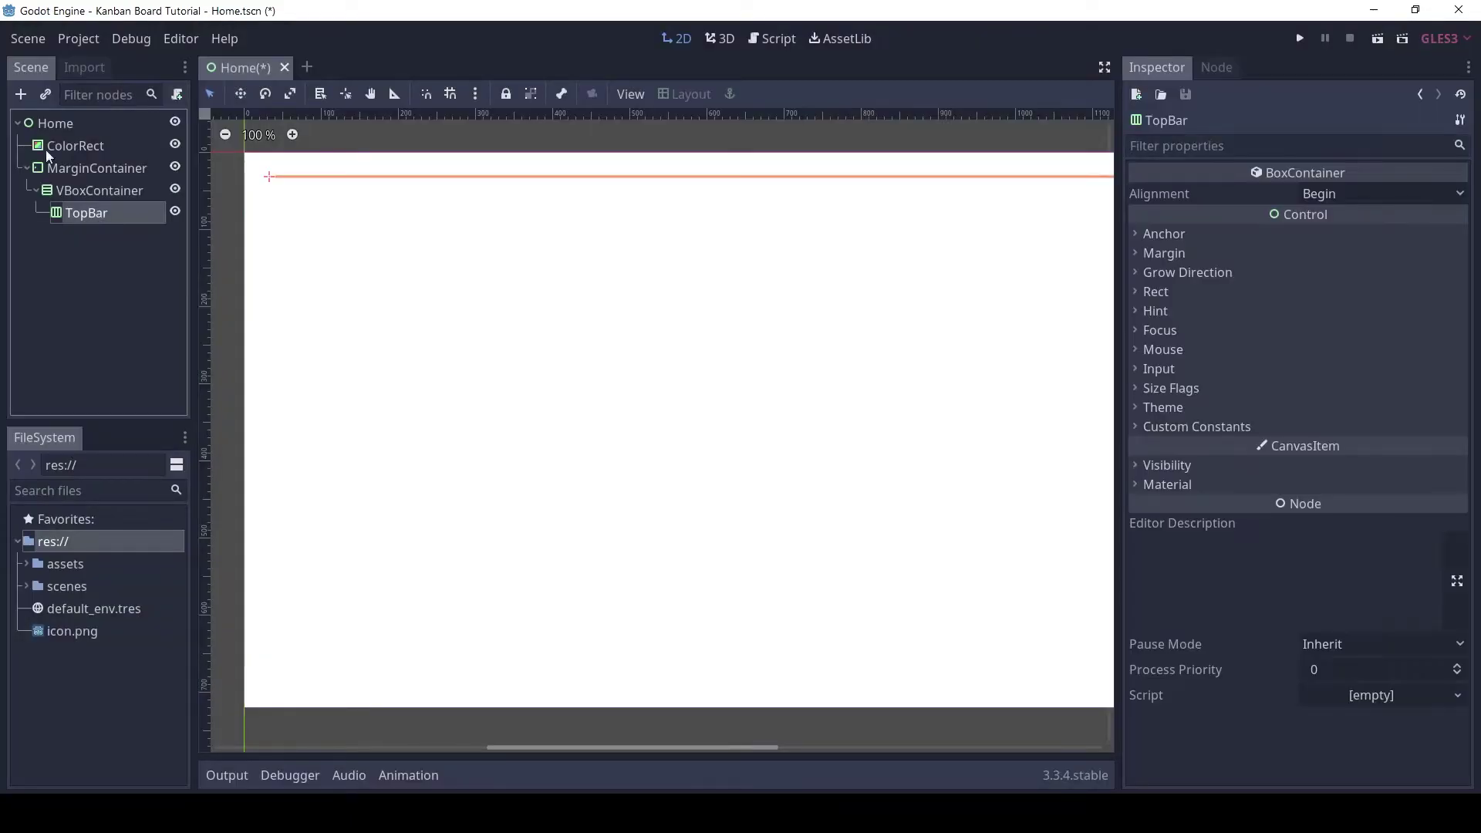
pyautogui.click(31, 102)
# Add a Label inside TopBar and set its text to 'Board 1'.
pyautogui.write('butt')
pyautogui.press('BackSpace')
pyautogui.press('BackSpace')
pyautogui.press('BackSpace')
pyautogui.press('BackSpace')
pyautogui.write('label')
pyautogui.press('Return')
pyautogui.click(1206, 228)
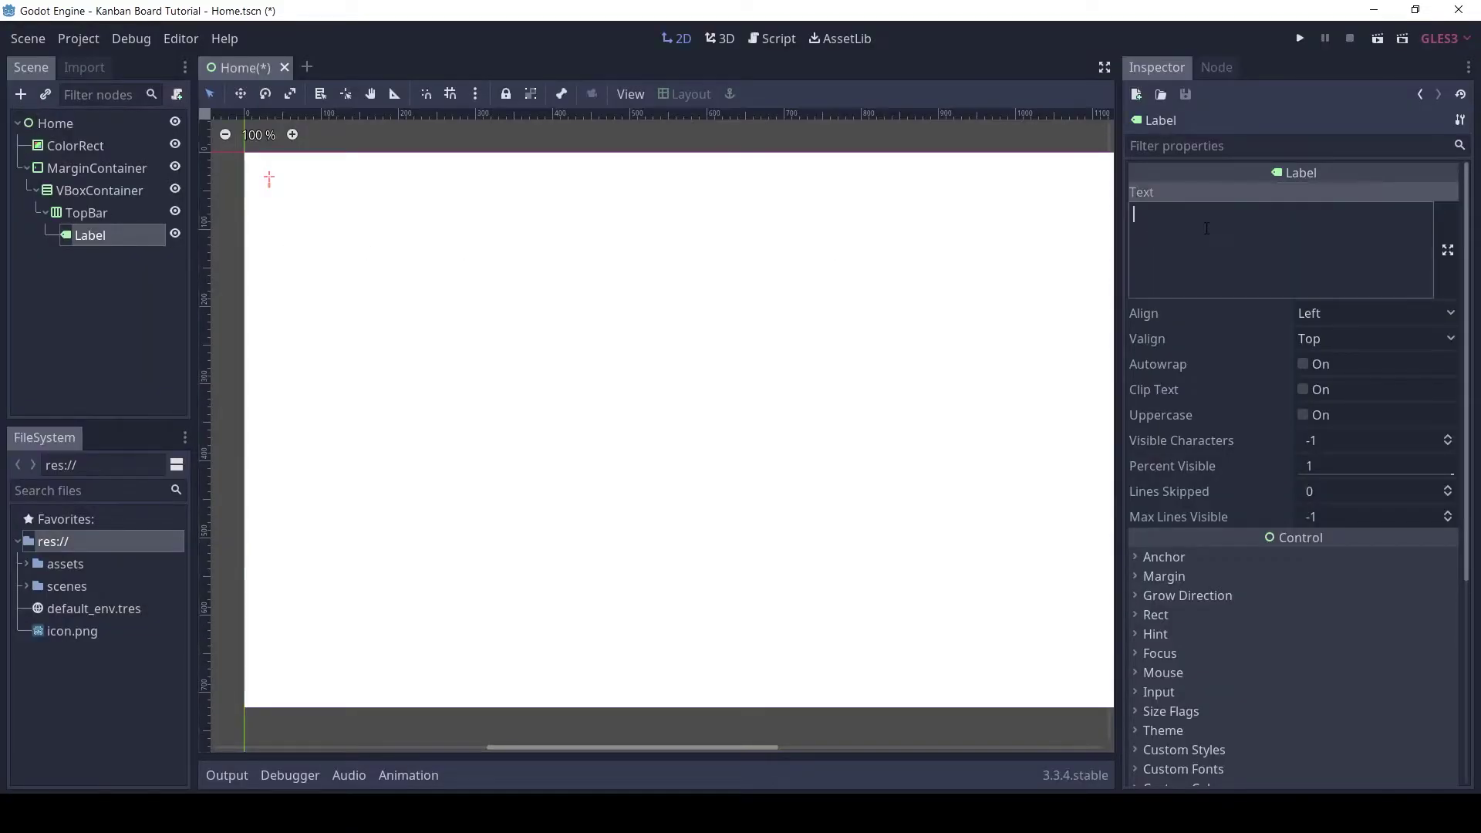
pyautogui.write('Board 1')
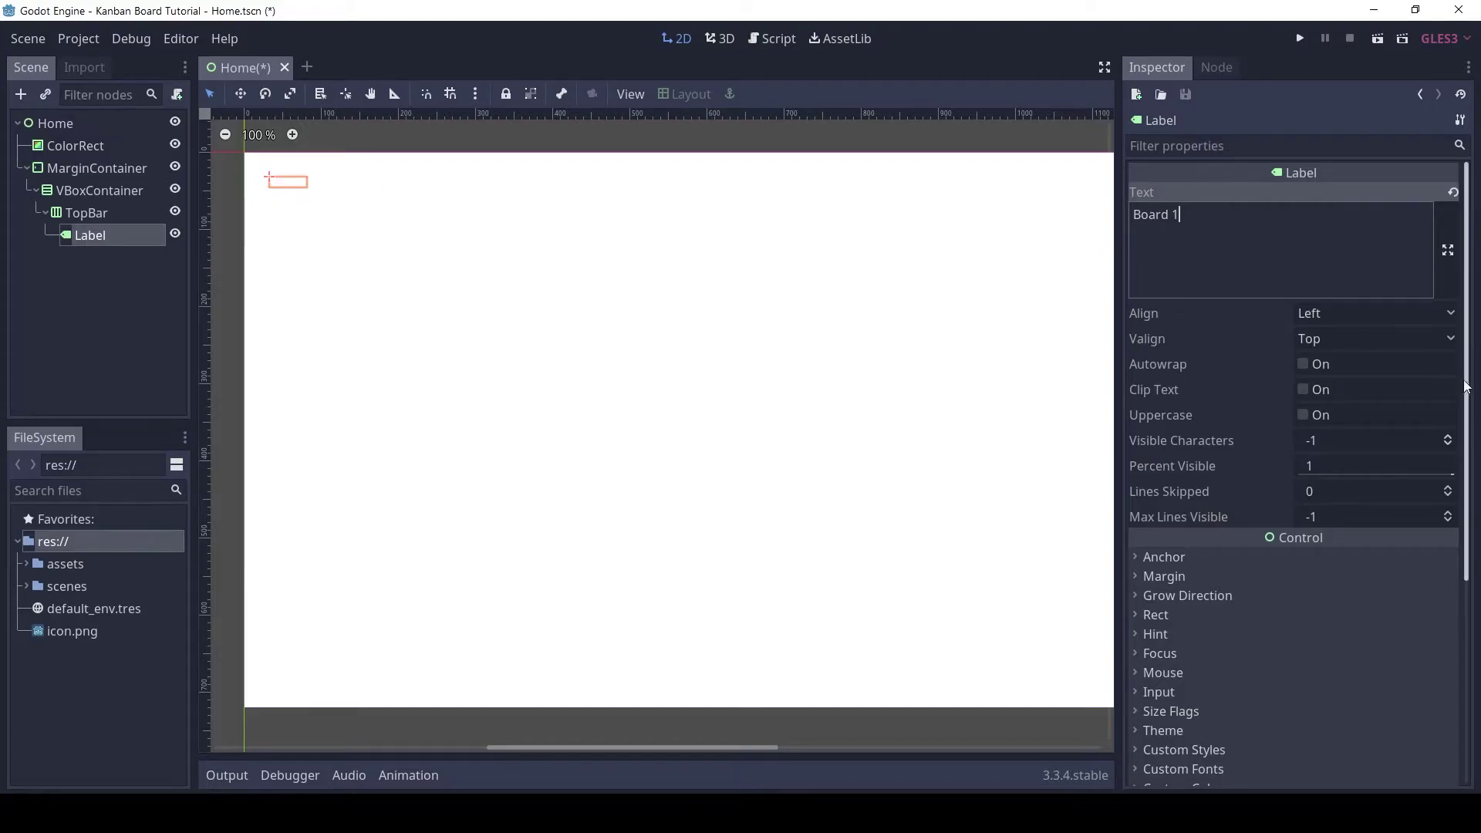
# Turn off the Label's Custom Colors font colour override.
pyautogui.moveTo(1465, 386); pyautogui.dragTo(1465, 501)
pyautogui.scroll(-2, 1273, 544)
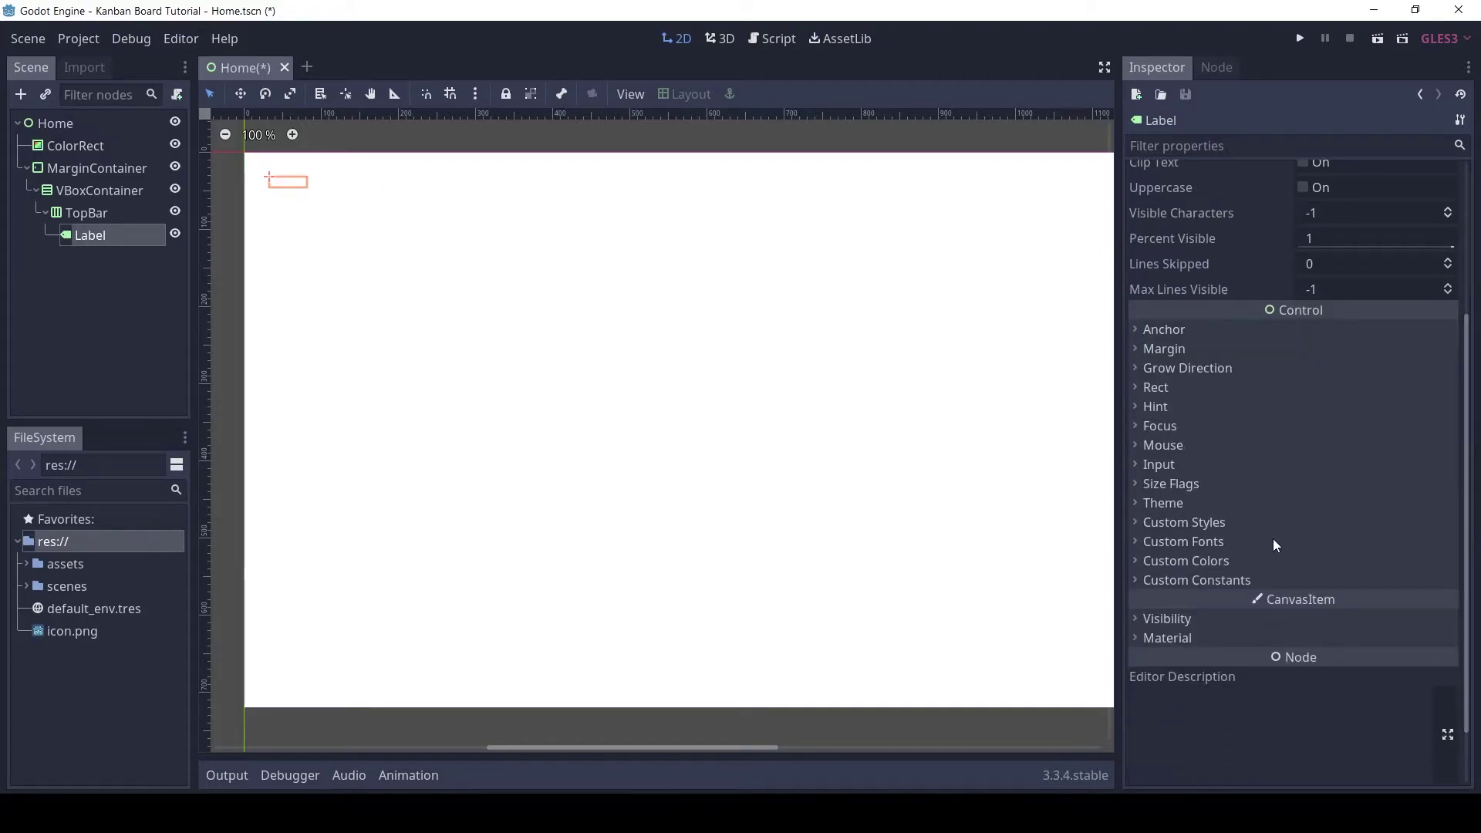
pyautogui.click(1217, 544)
pyautogui.click(1217, 544)
pyautogui.click(1225, 561)
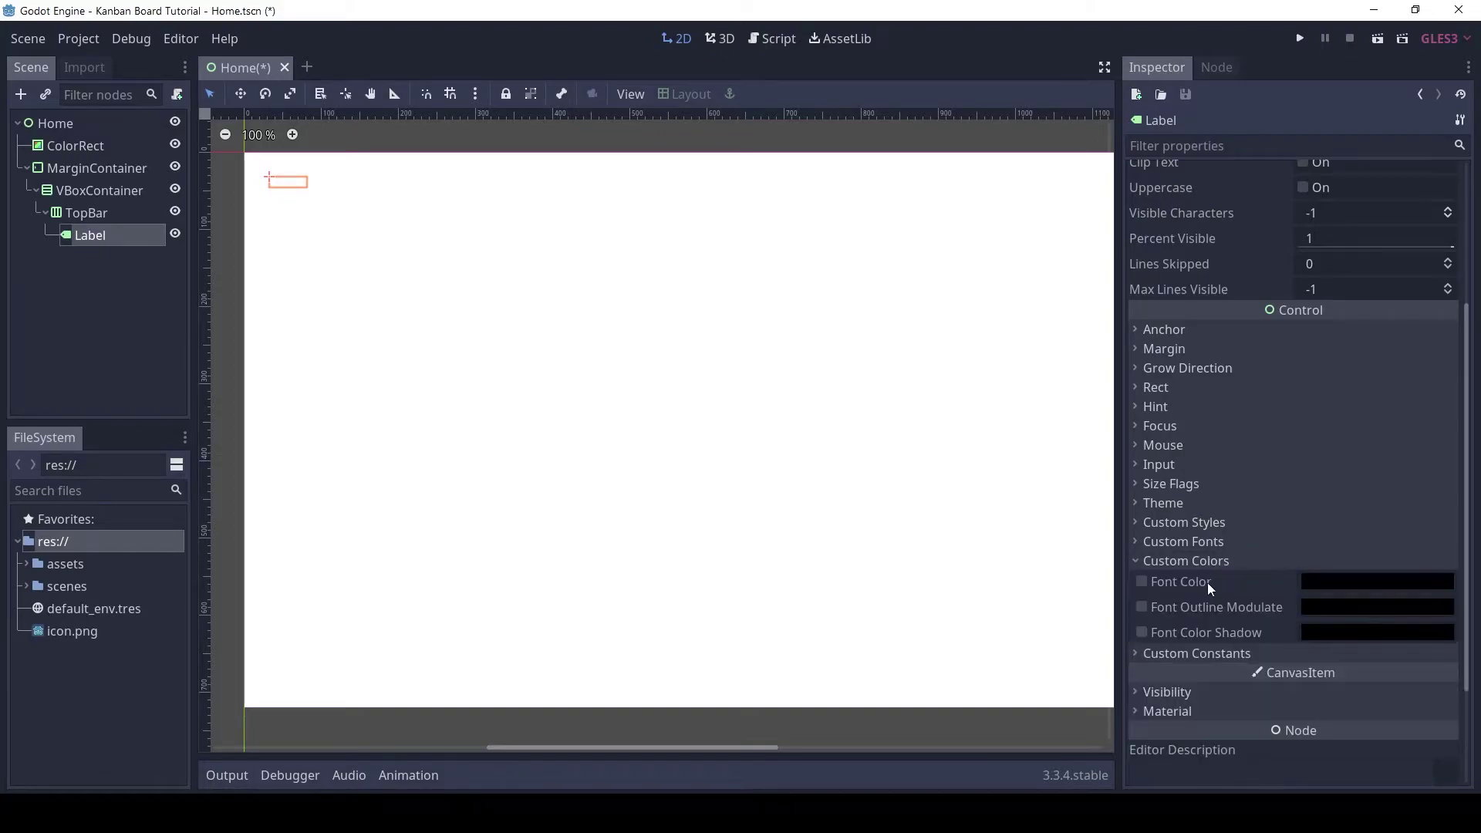
pyautogui.click(1142, 581)
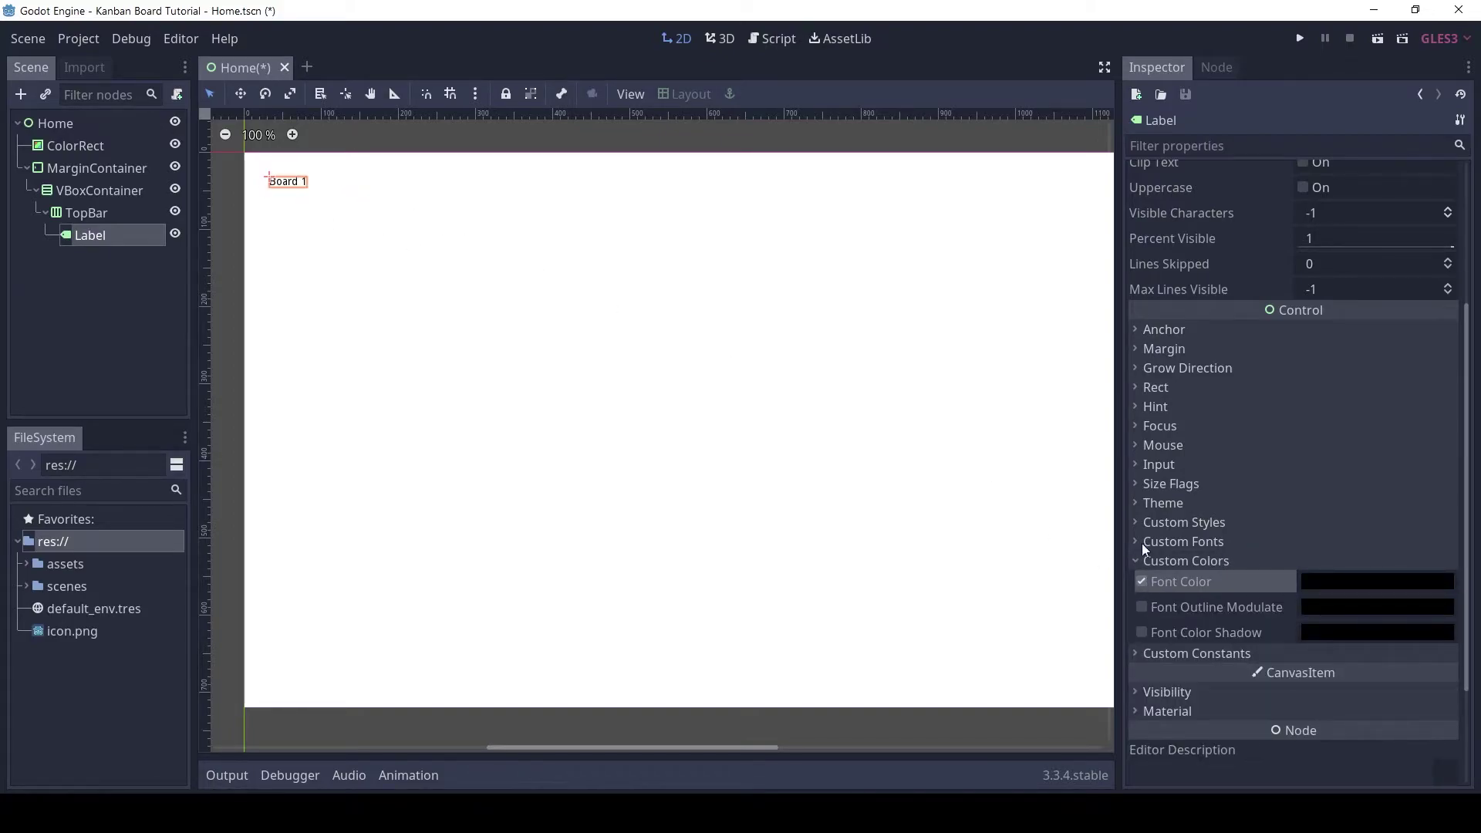
pyautogui.click(1141, 581)
pyautogui.click(1160, 565)
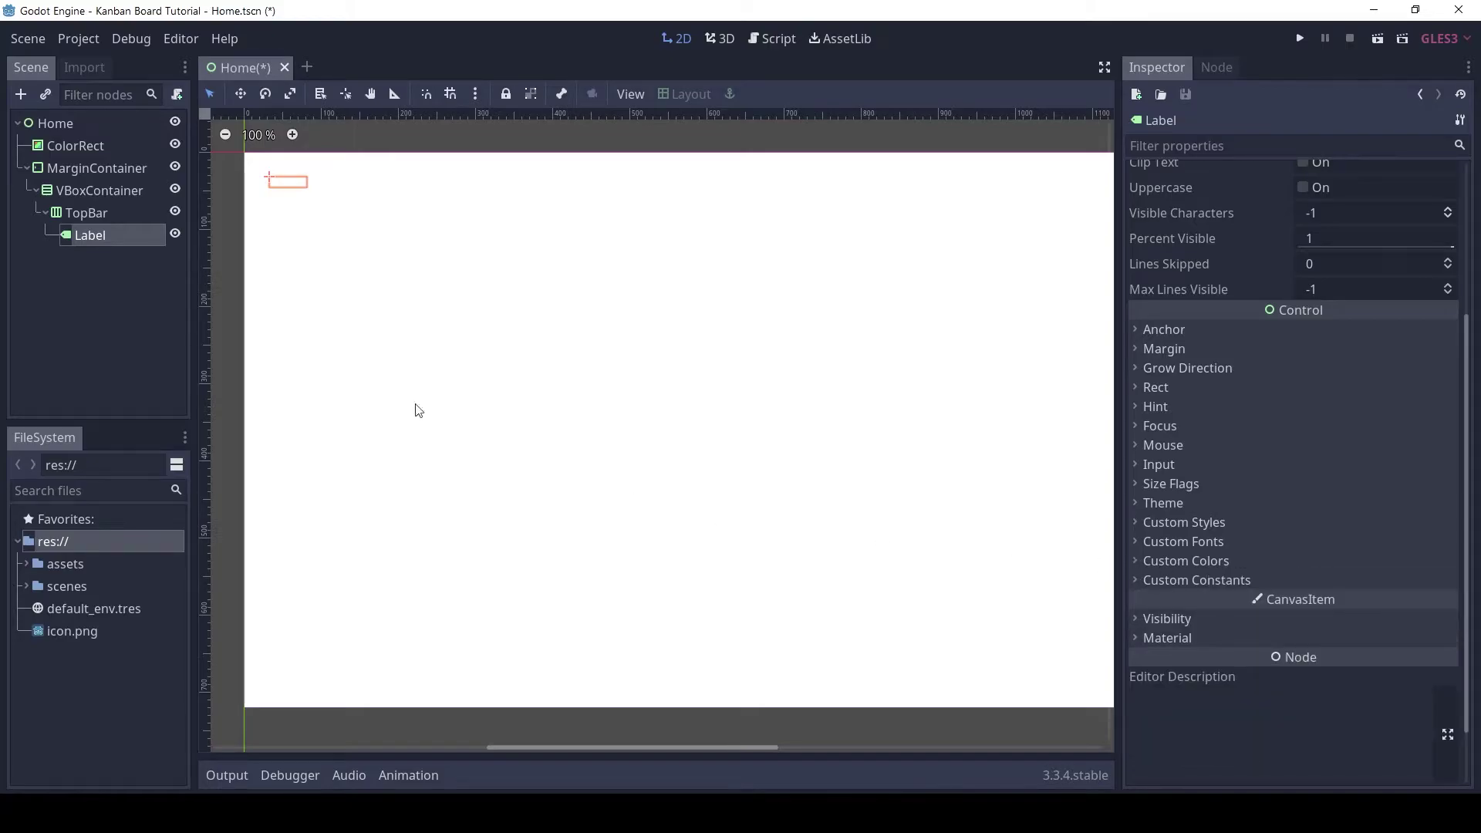
# Give the Home node a new Theme whose default font is a new DynamicFont.
pyautogui.click(62, 123)
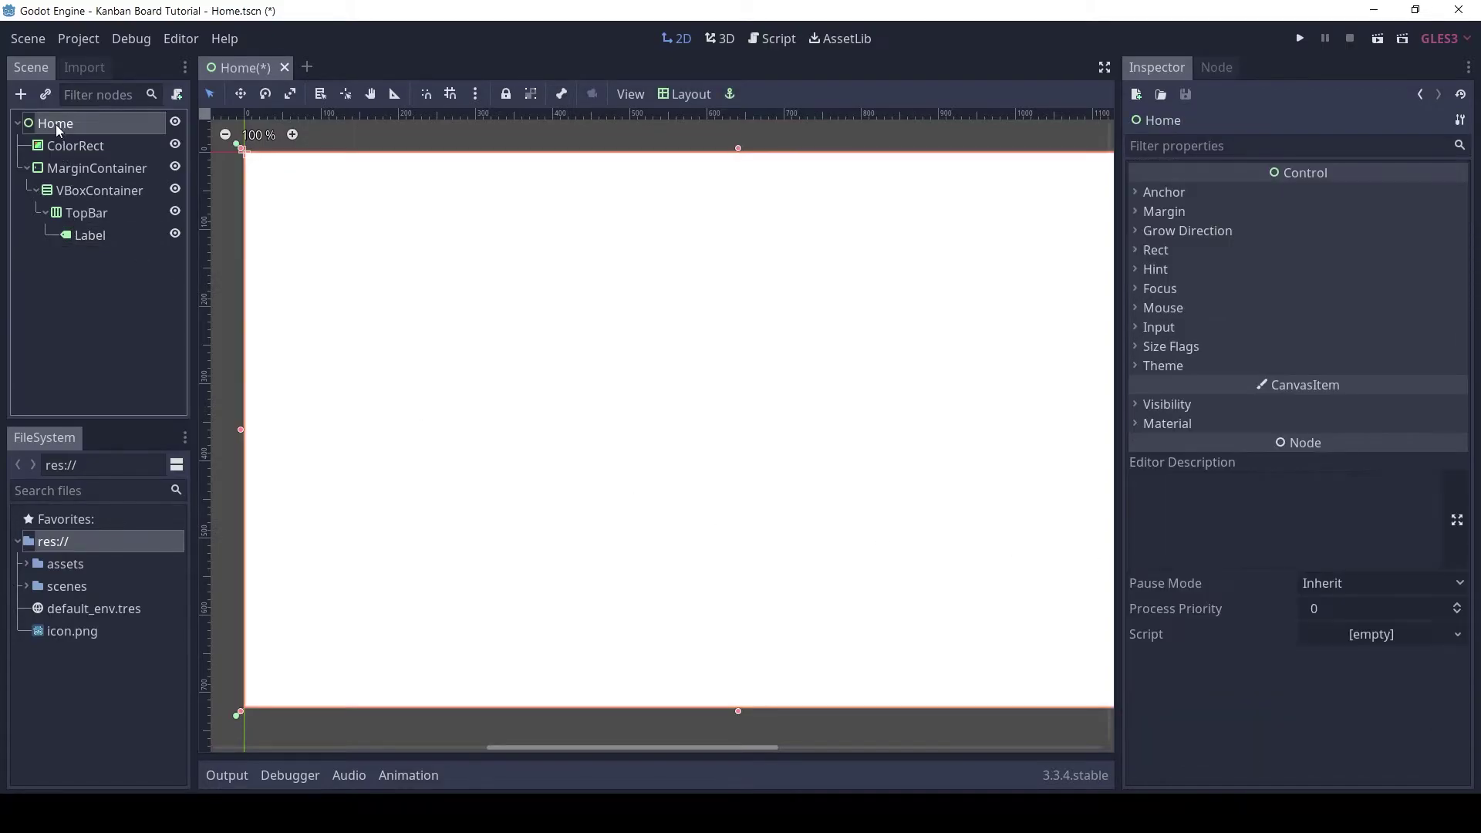
pyautogui.click(1164, 366)
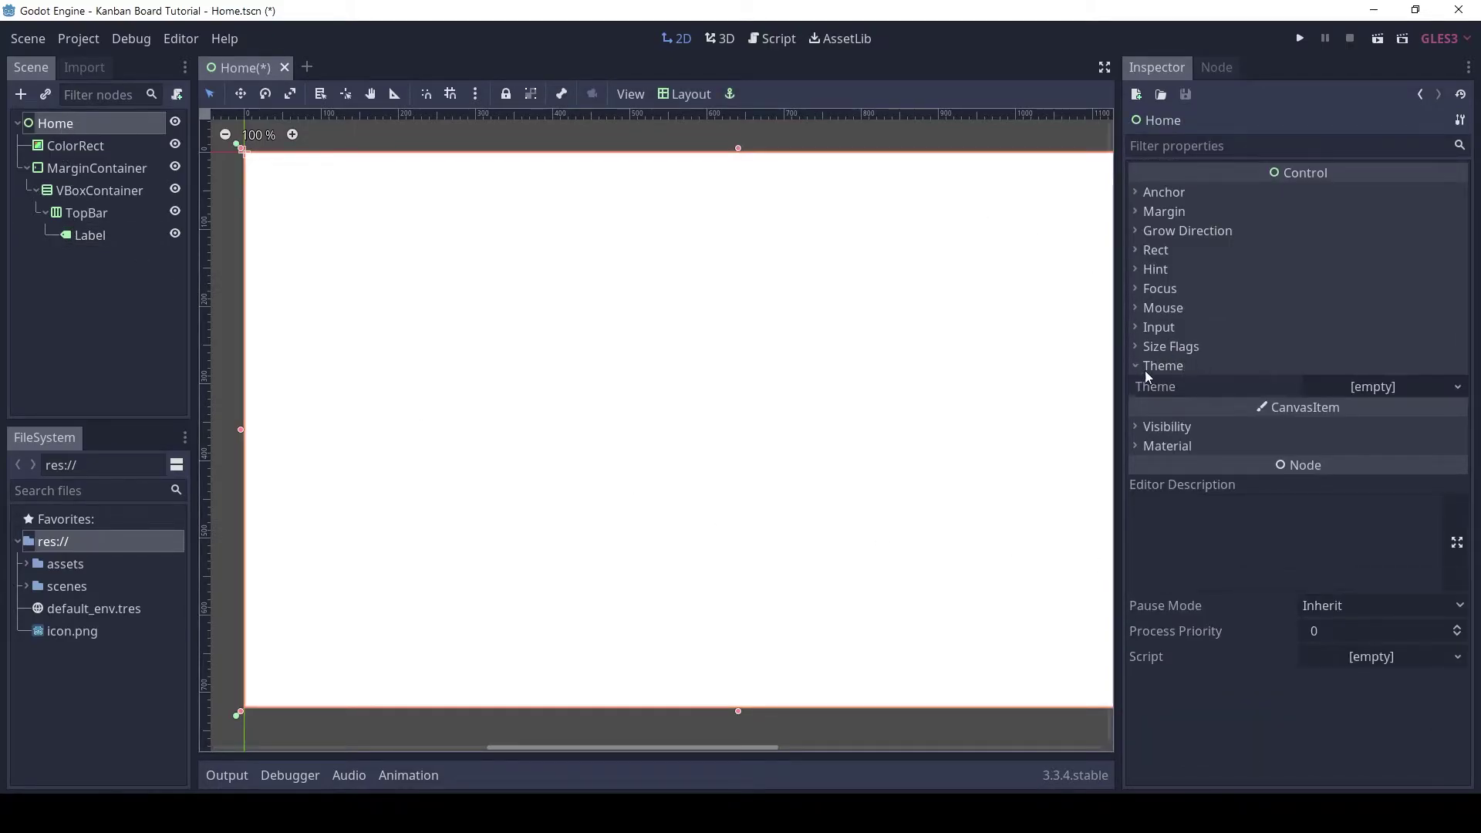
pyautogui.click(1414, 386)
pyautogui.click(1413, 411)
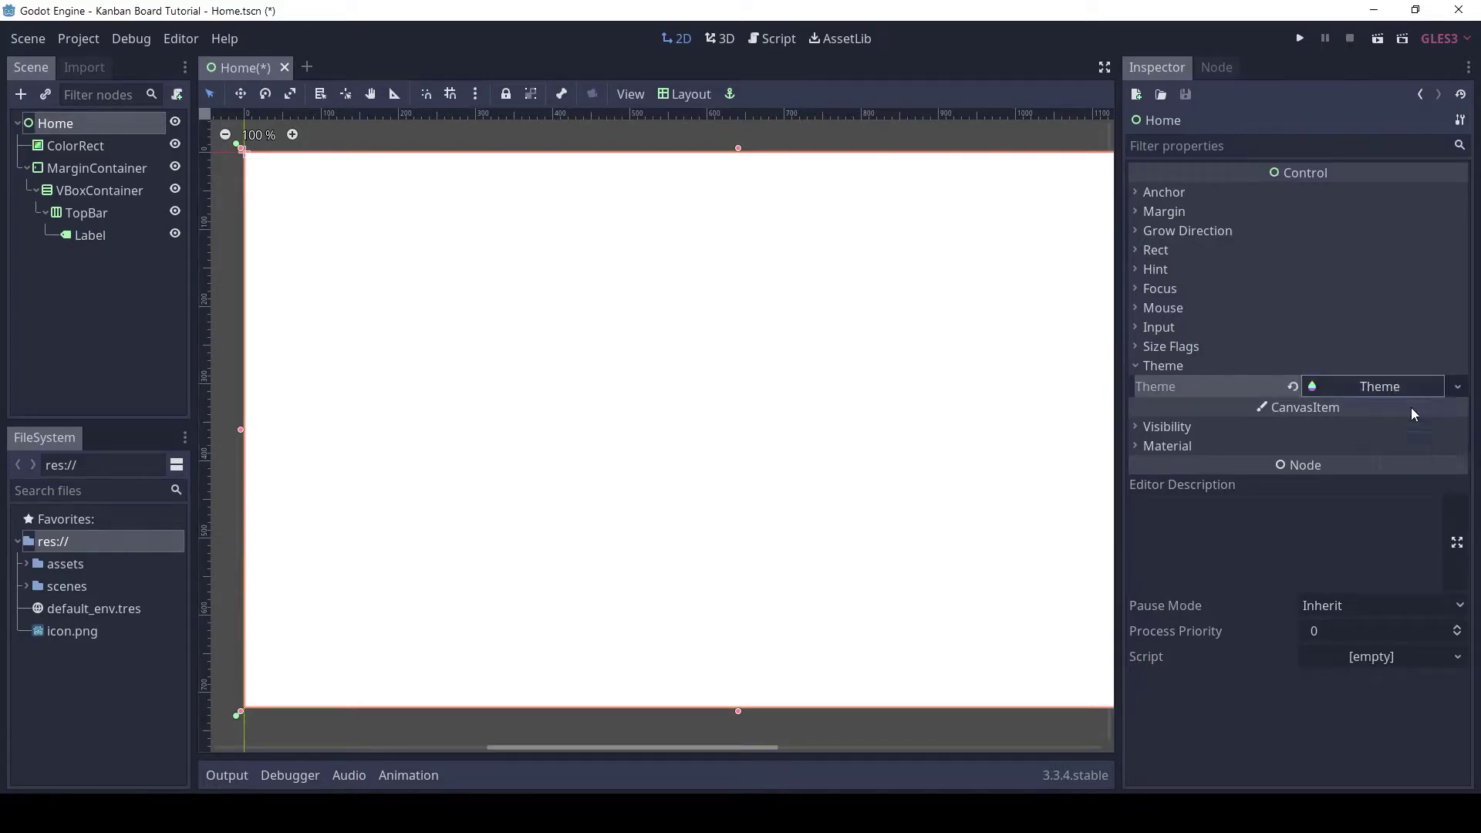
pyautogui.click(1398, 385)
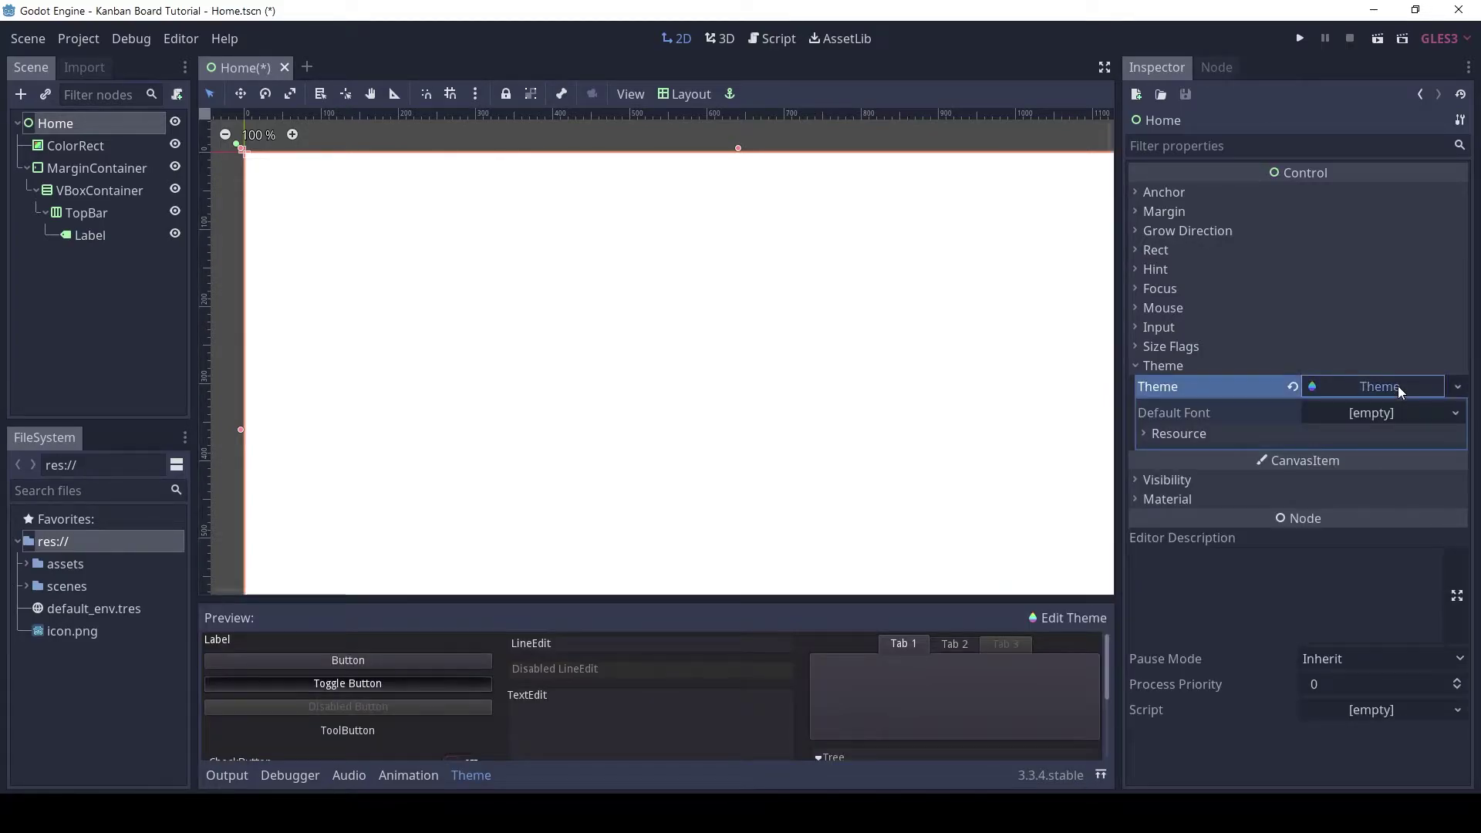
pyautogui.click(1458, 415)
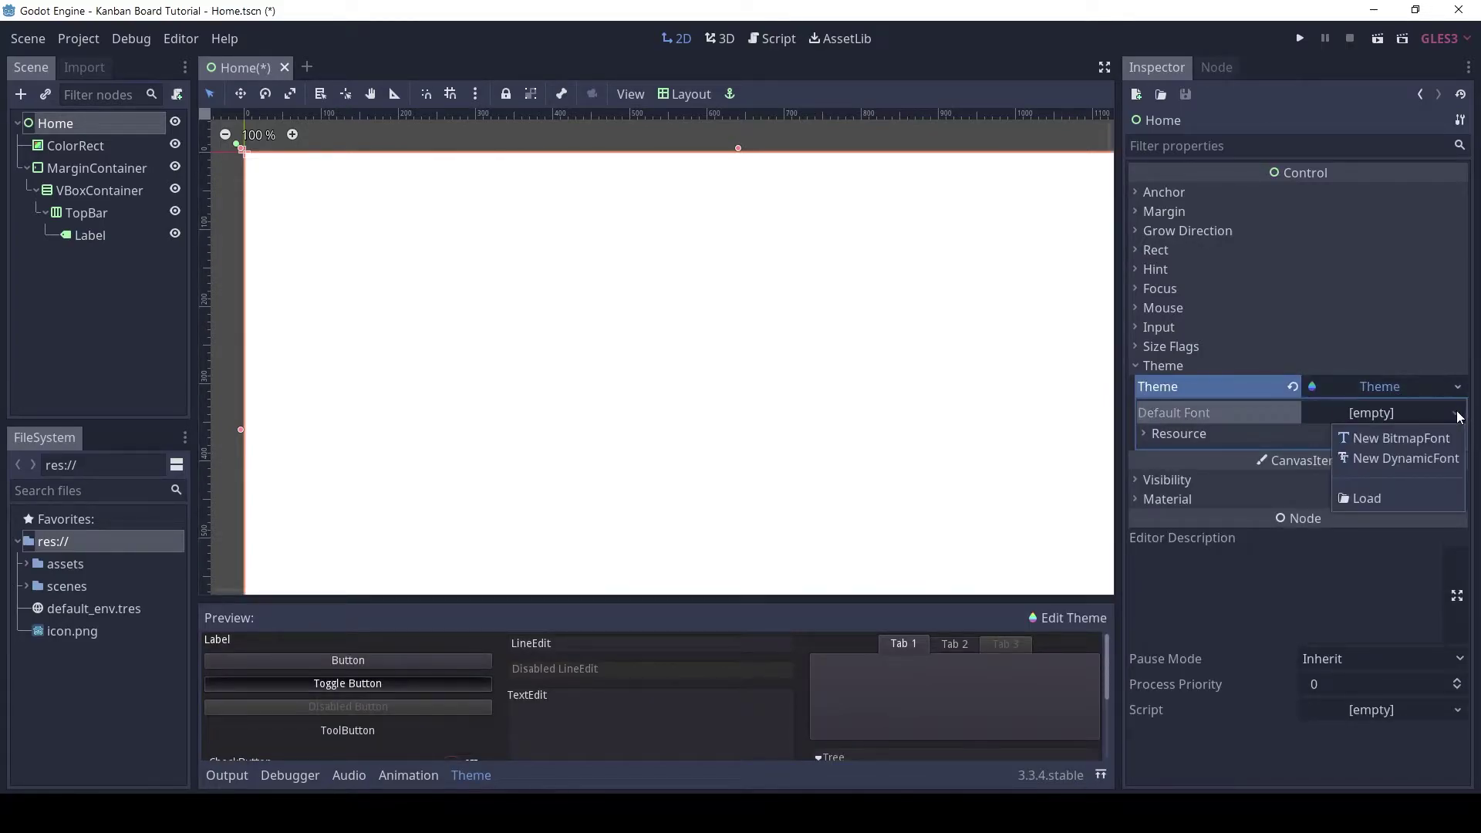
pyautogui.click(1415, 458)
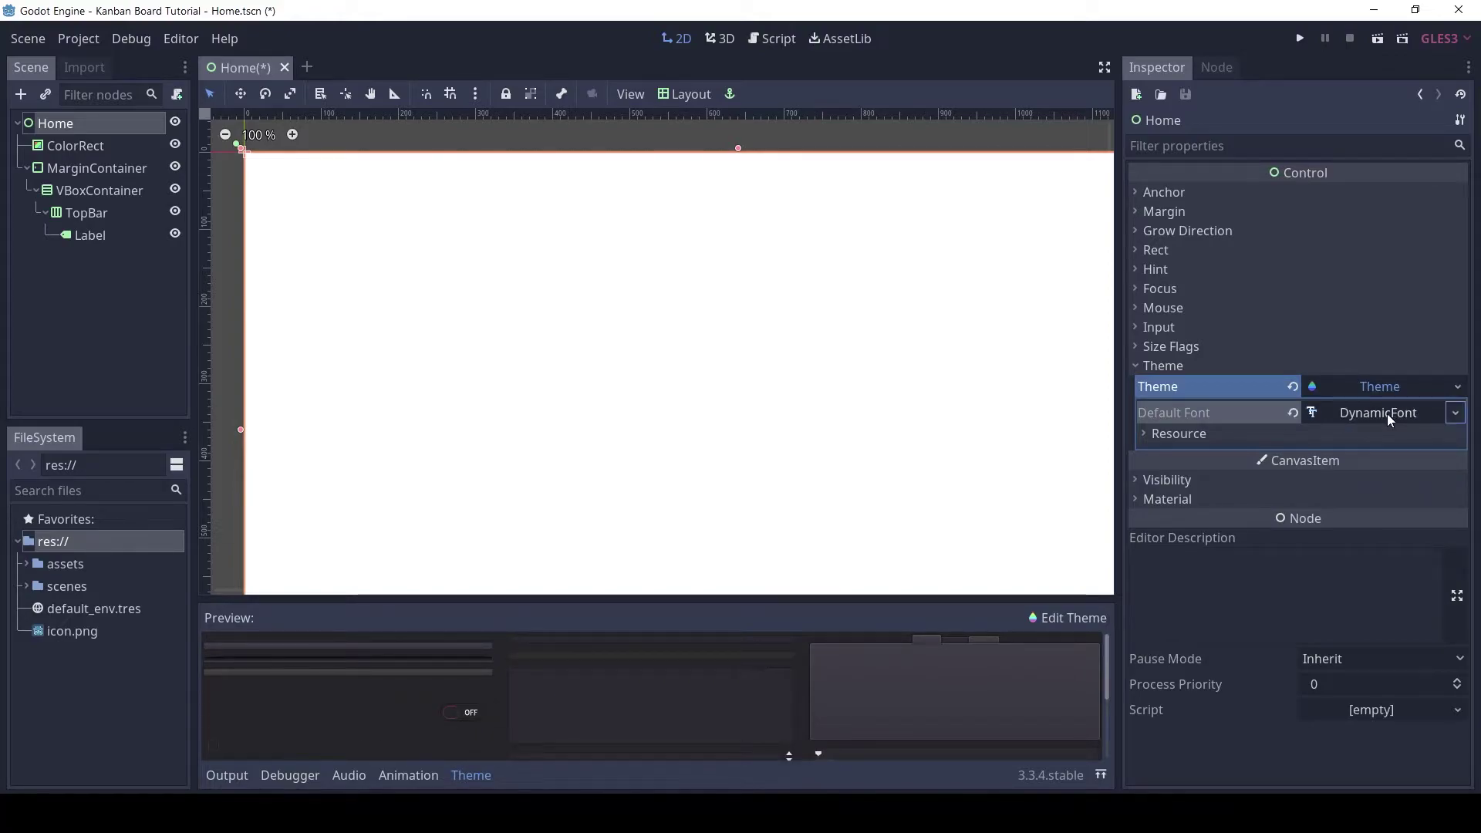
# Set the default font size to 20 and enable Use Mipmaps and Use Filter.
pyautogui.click(1387, 413)
pyautogui.click(1168, 438)
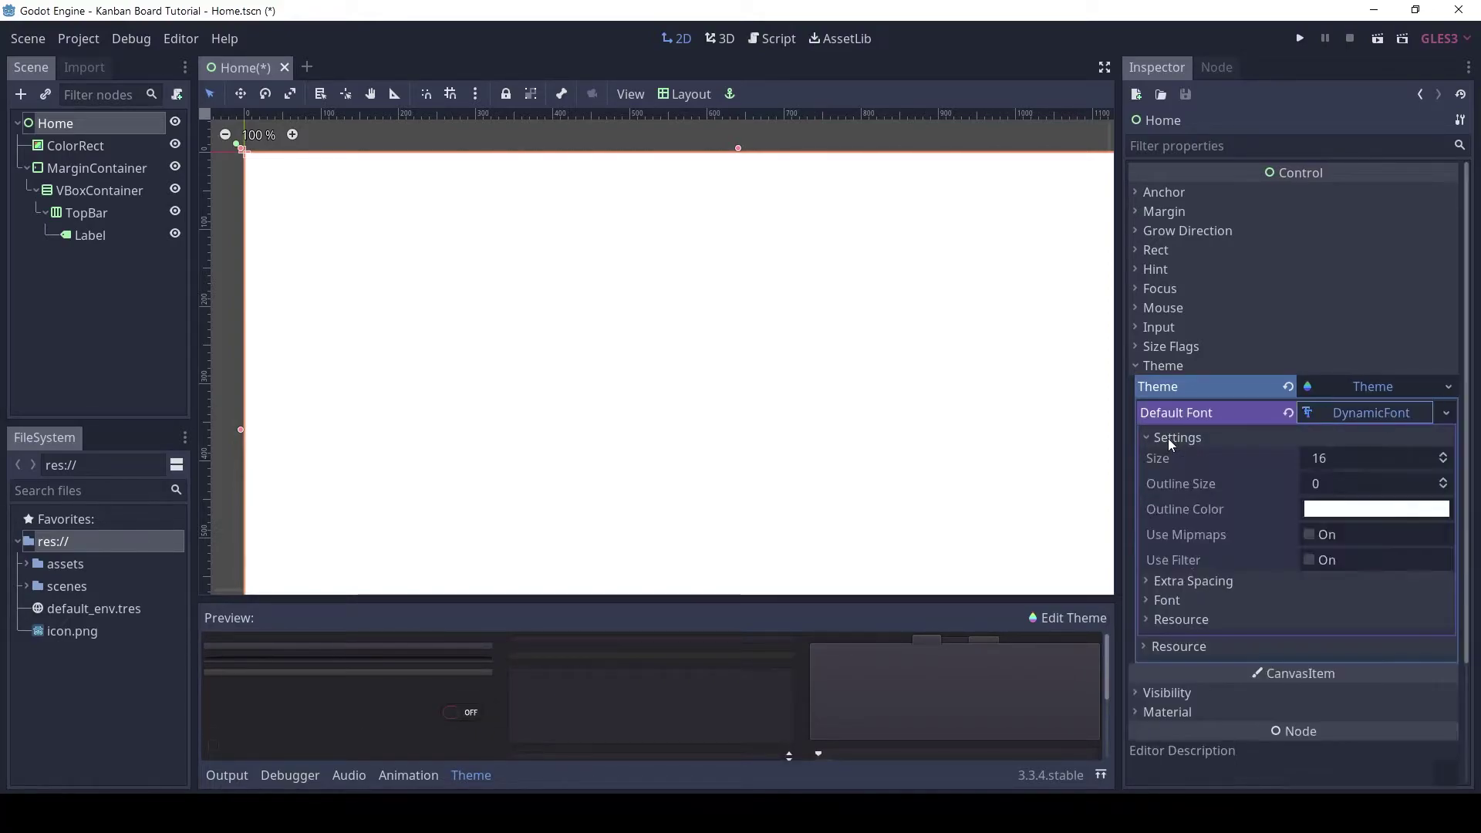
pyautogui.click(1364, 456)
pyautogui.write('20')
pyautogui.press('Return')
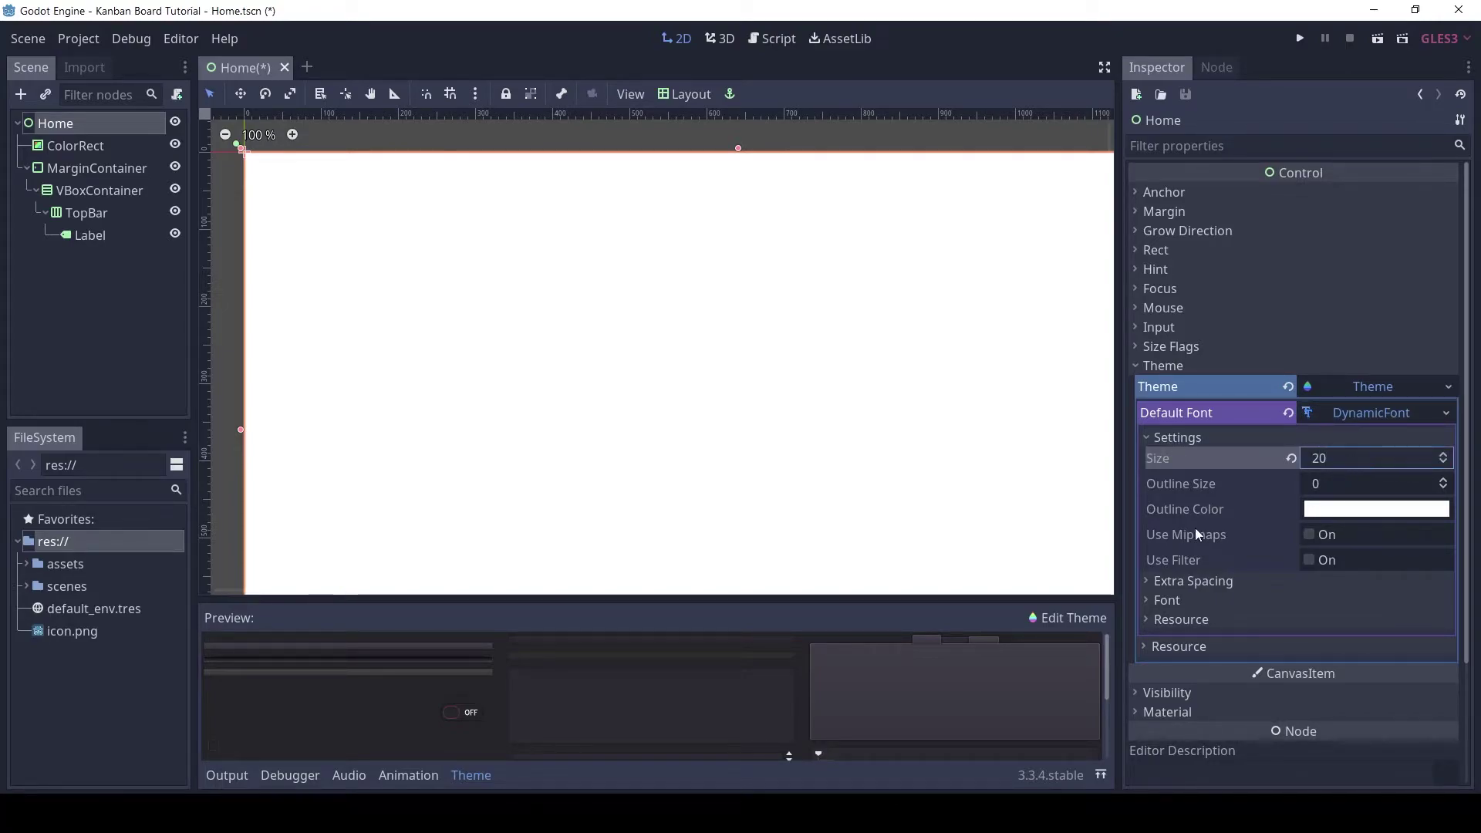
pyautogui.click(1315, 536)
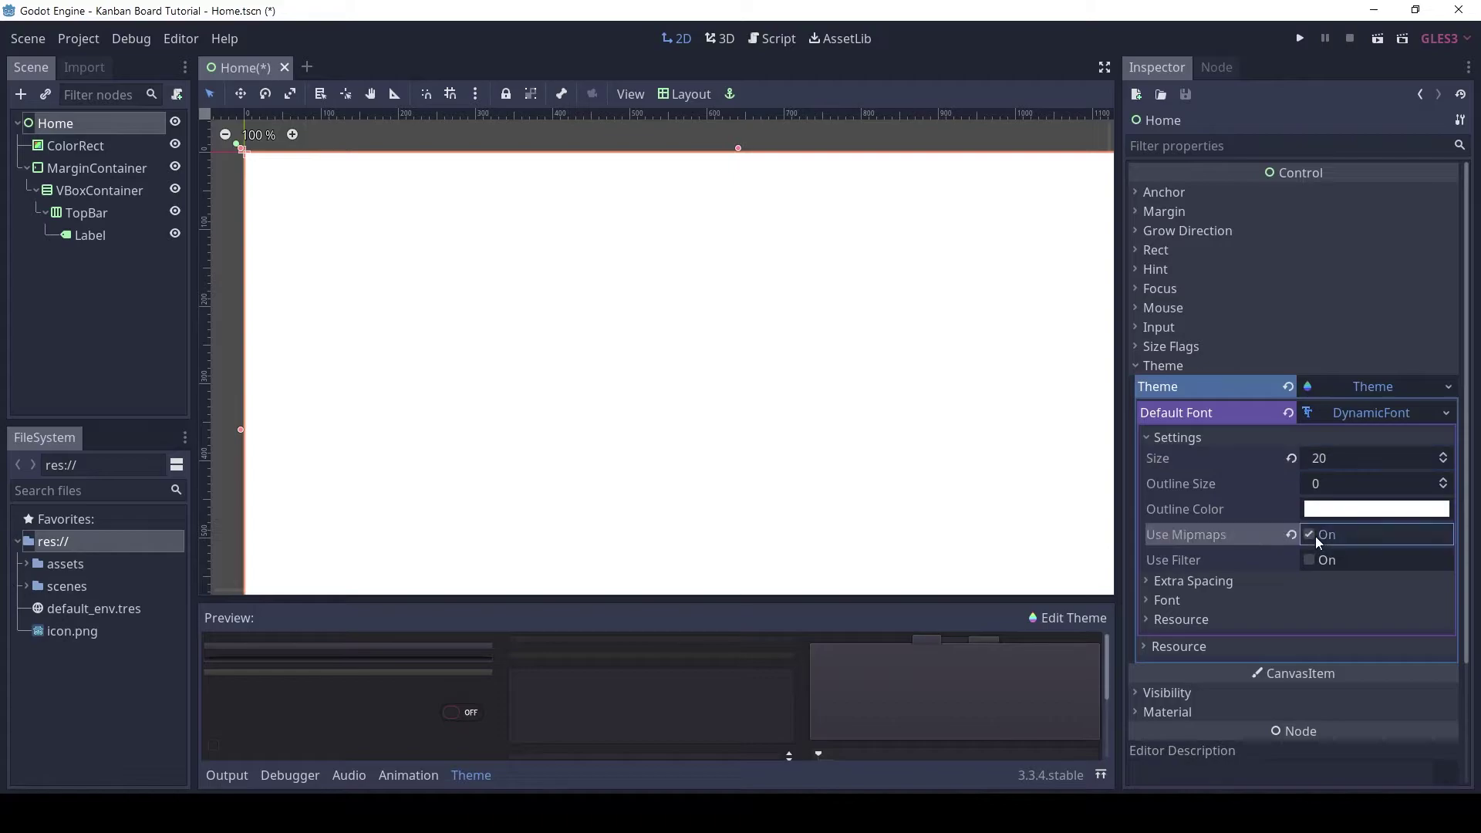
pyautogui.click(1319, 561)
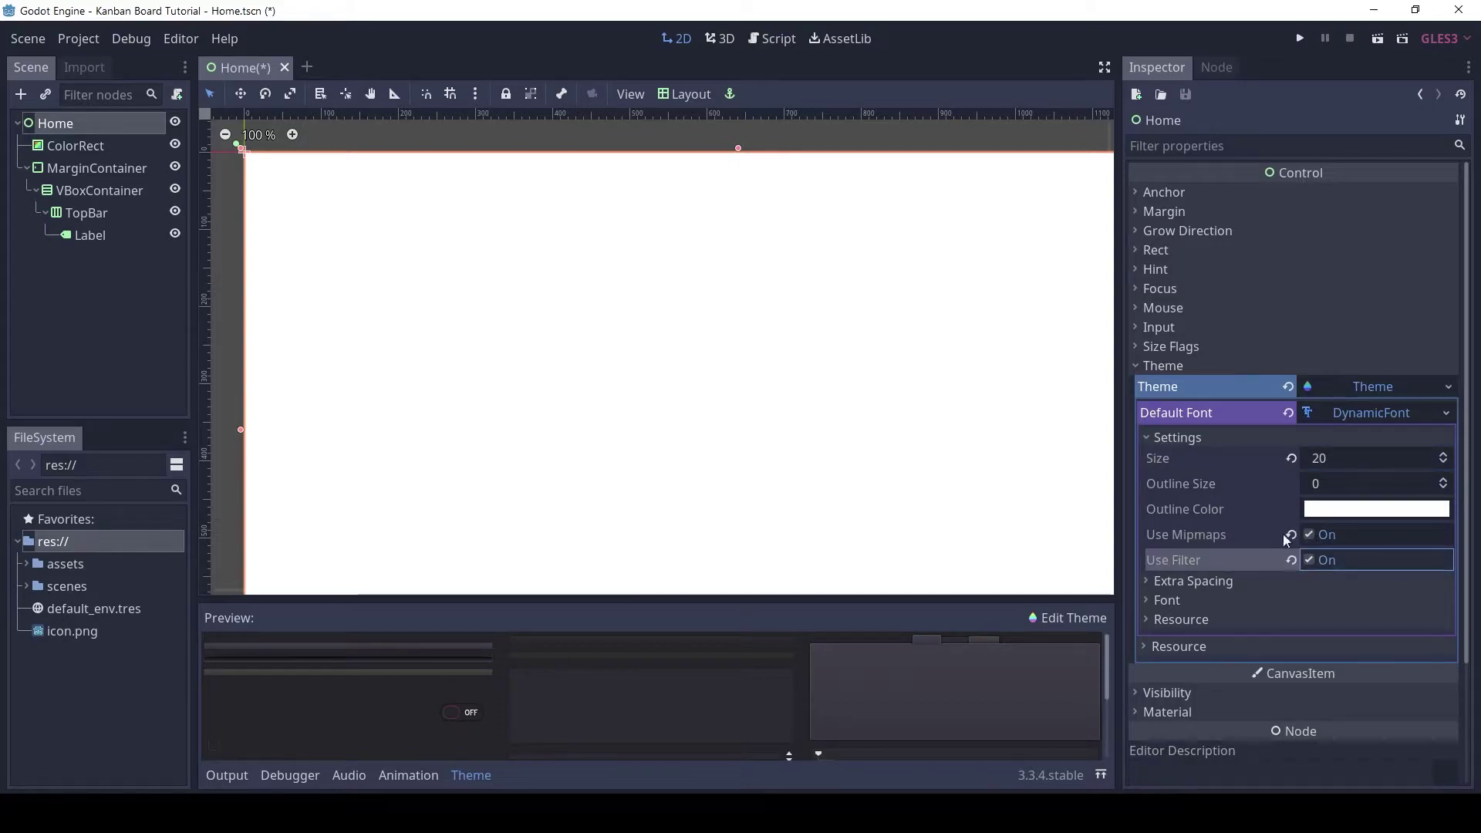
pyautogui.click(1186, 438)
# Drag segoeui.ttf from assets/fonts into the font's Font Data.
pyautogui.click(1172, 476)
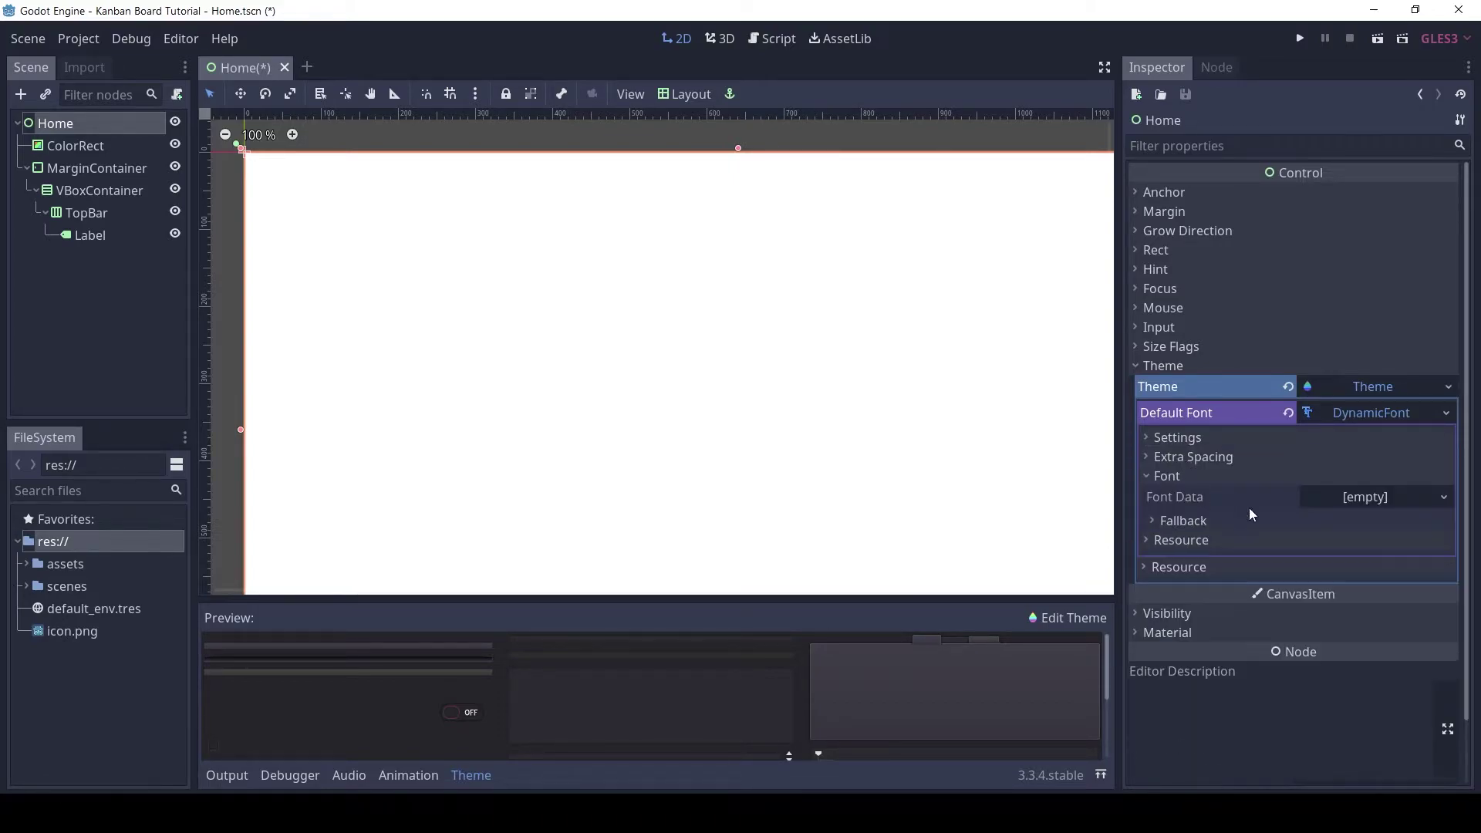
pyautogui.click(35, 568)
pyautogui.click(36, 589)
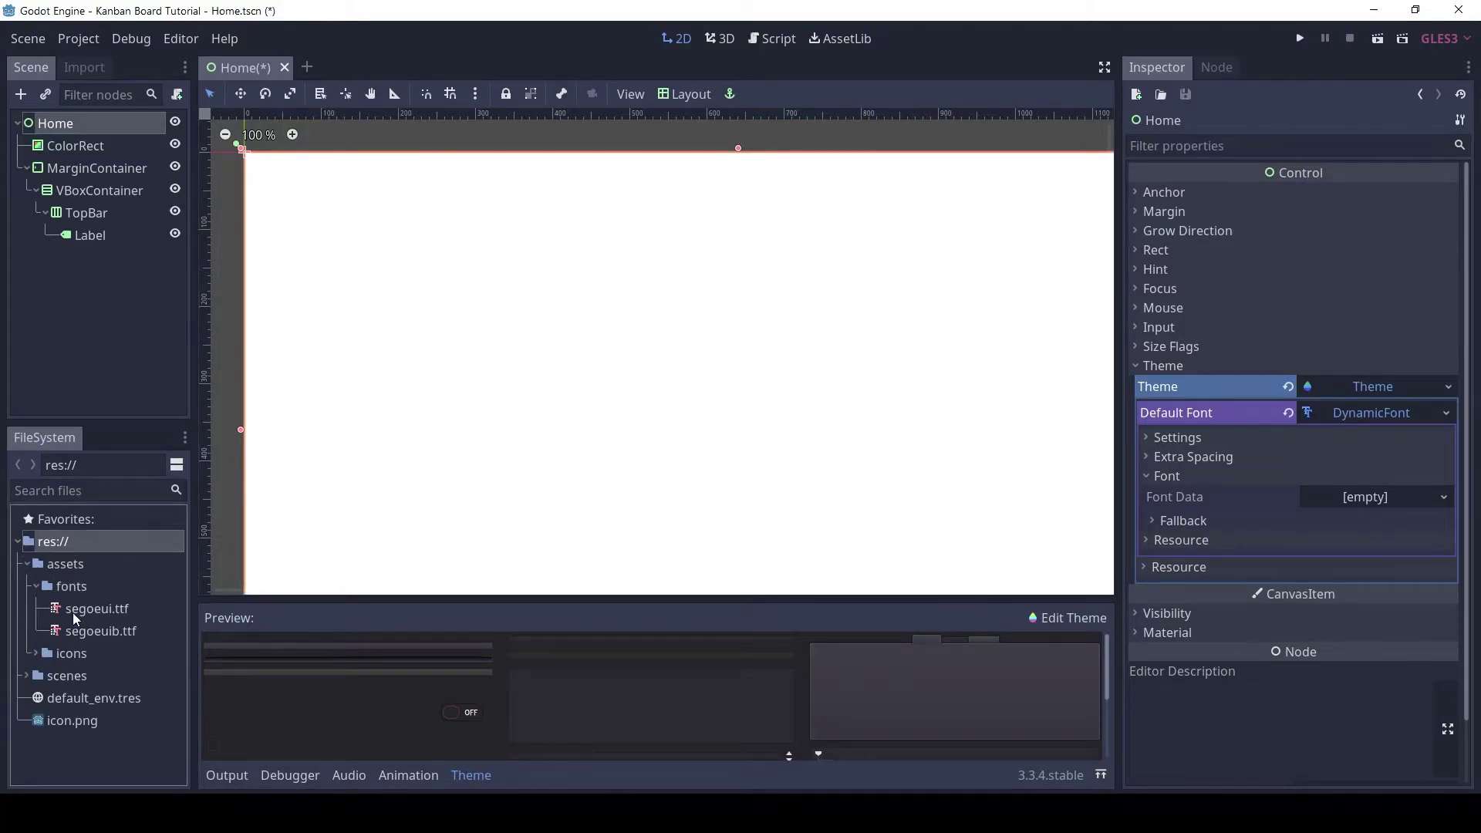
pyautogui.moveTo(110, 617); pyautogui.dragTo(1353, 503)
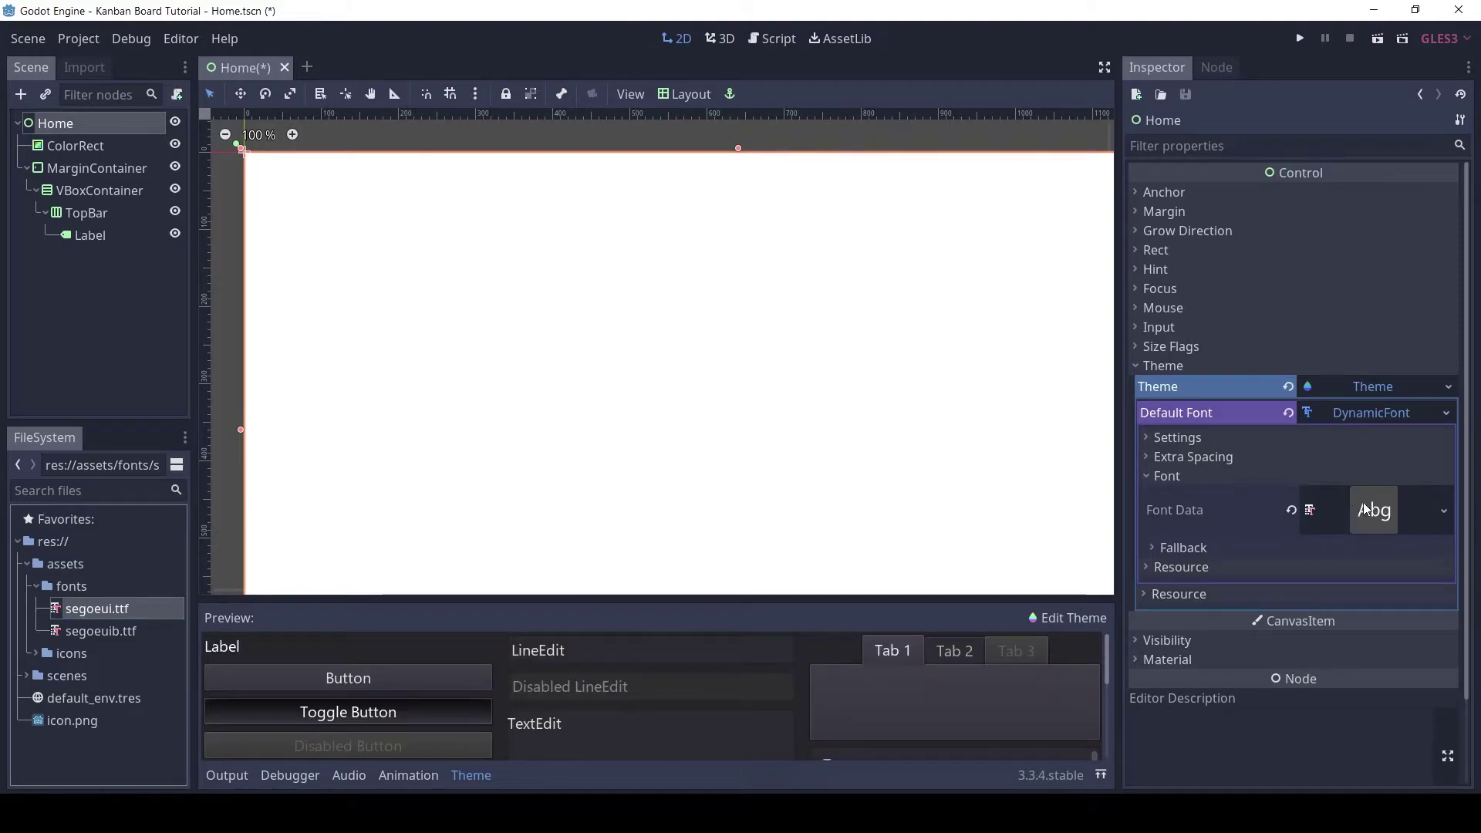
pyautogui.click(1169, 478)
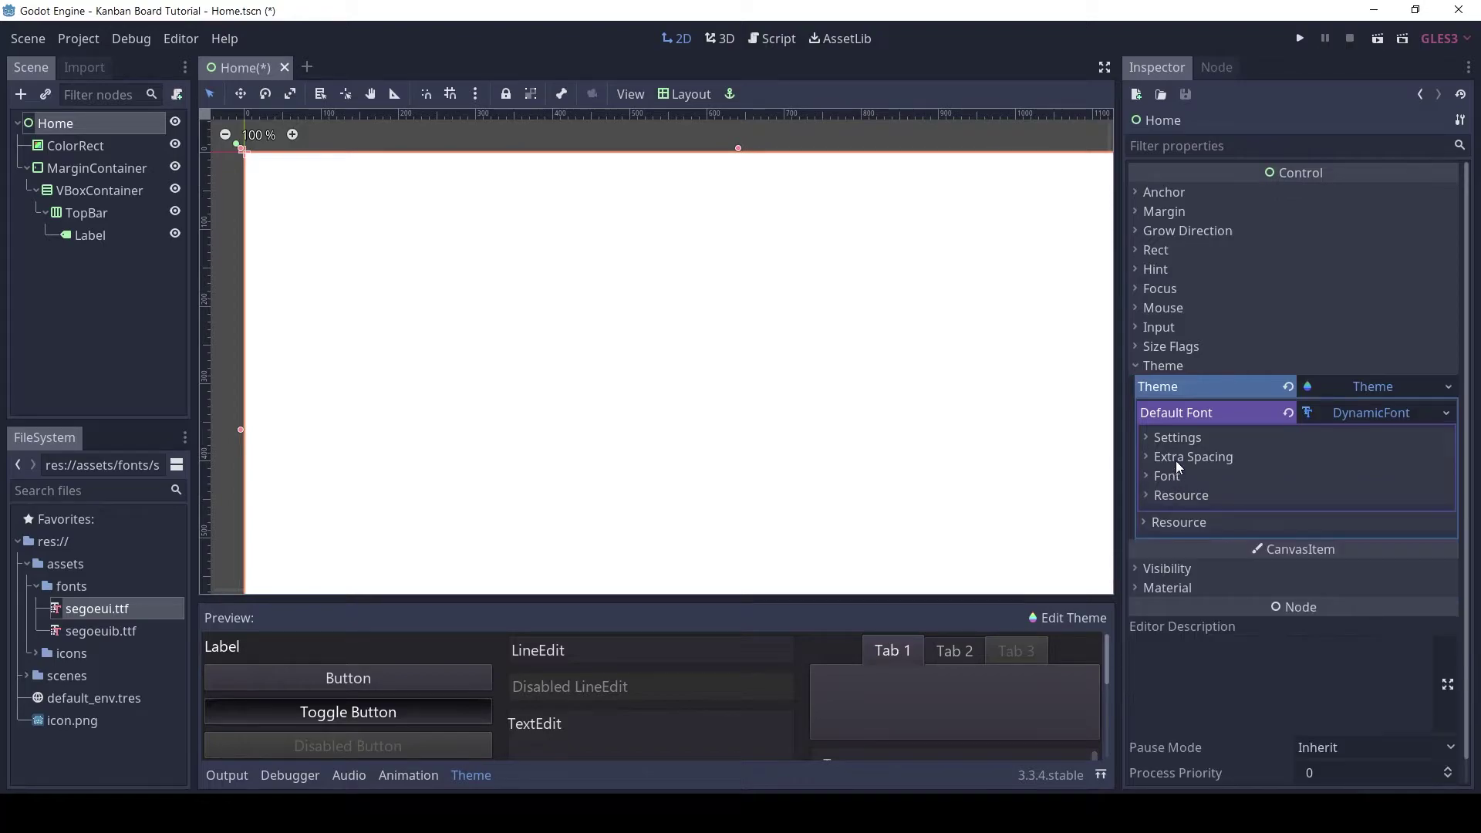
# Add all Label class items to the theme.
pyautogui.click(1043, 616)
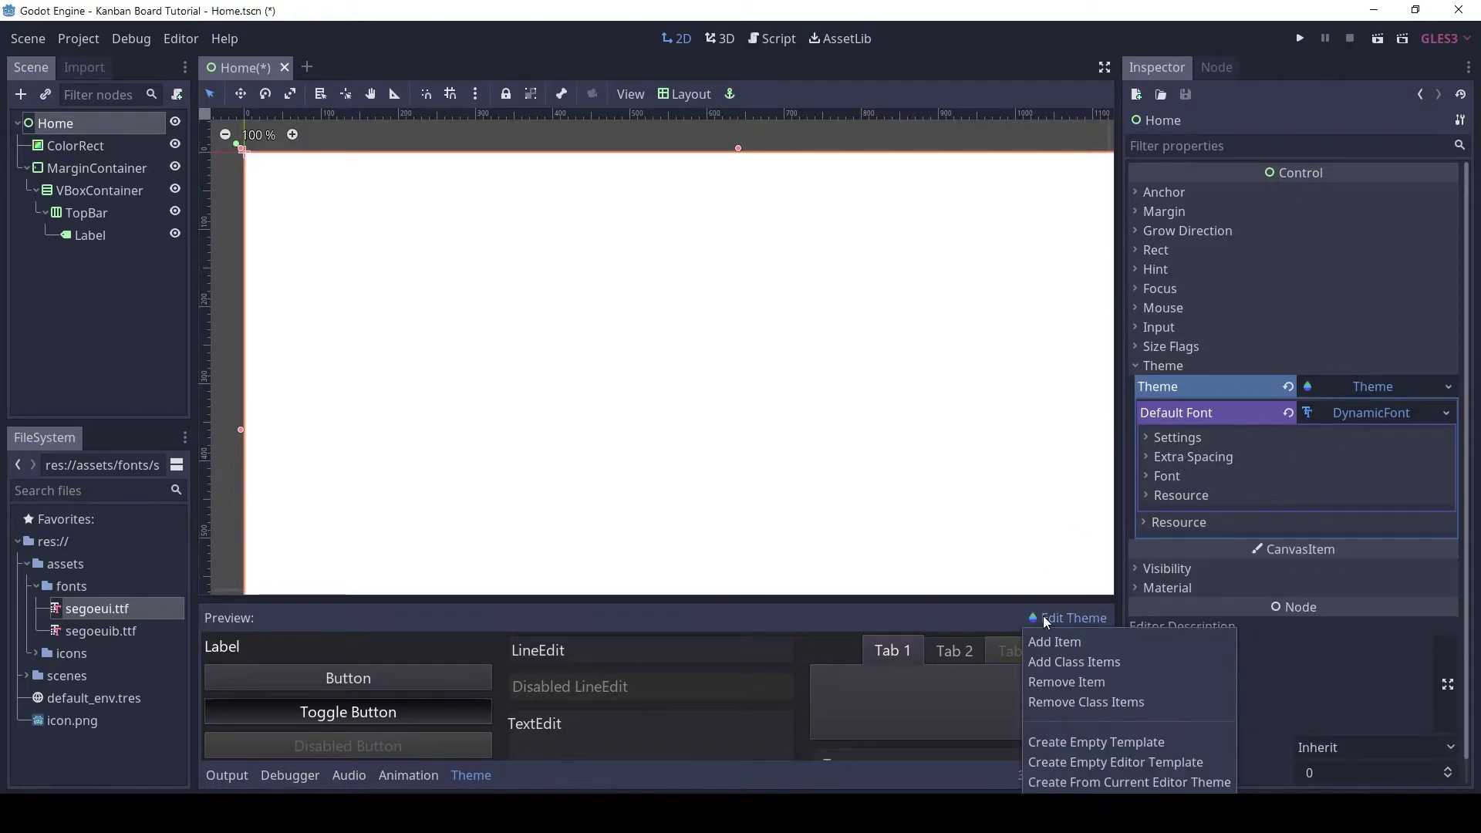
pyautogui.click(1060, 660)
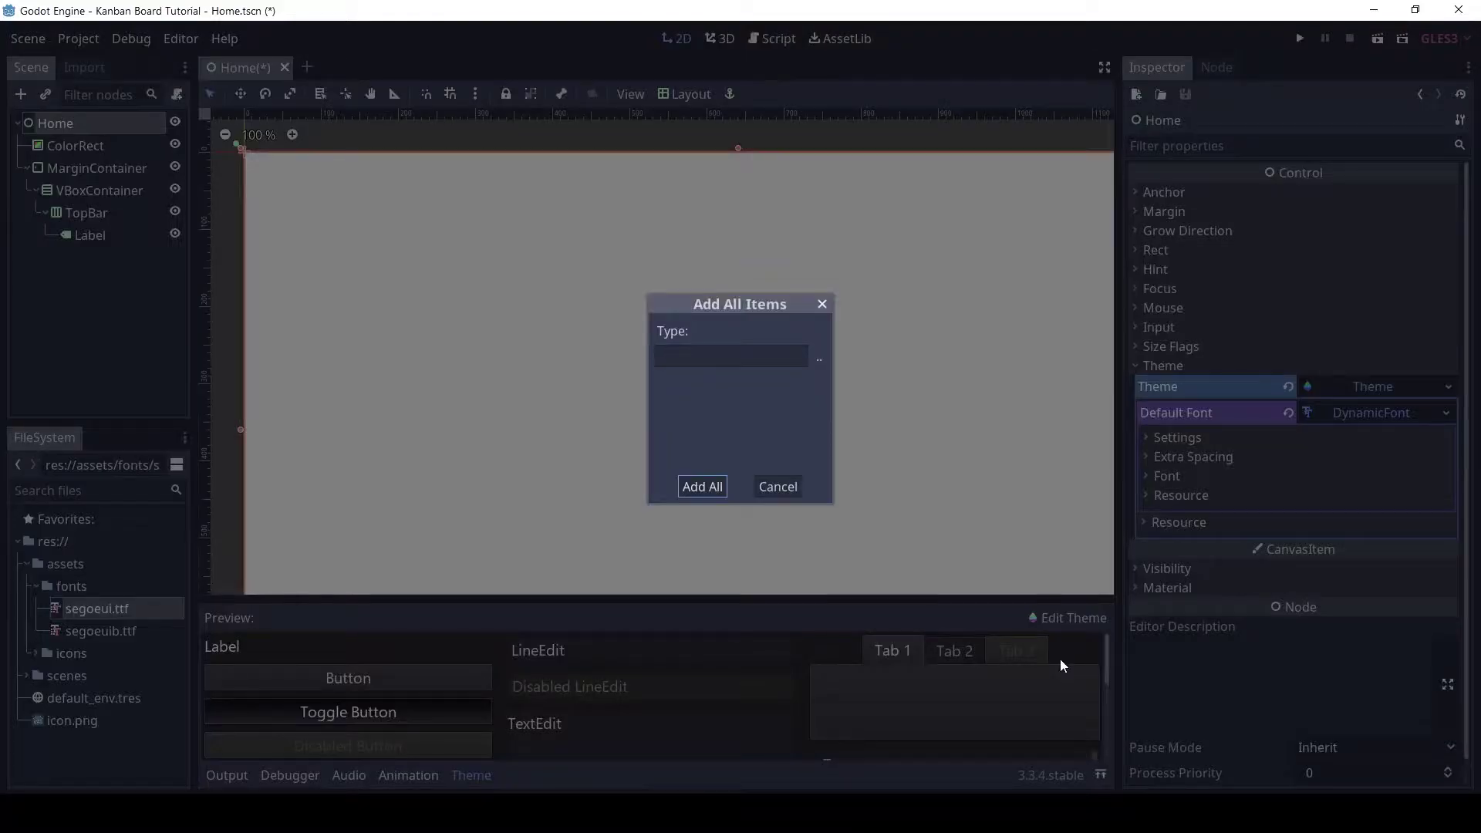
pyautogui.click(811, 361)
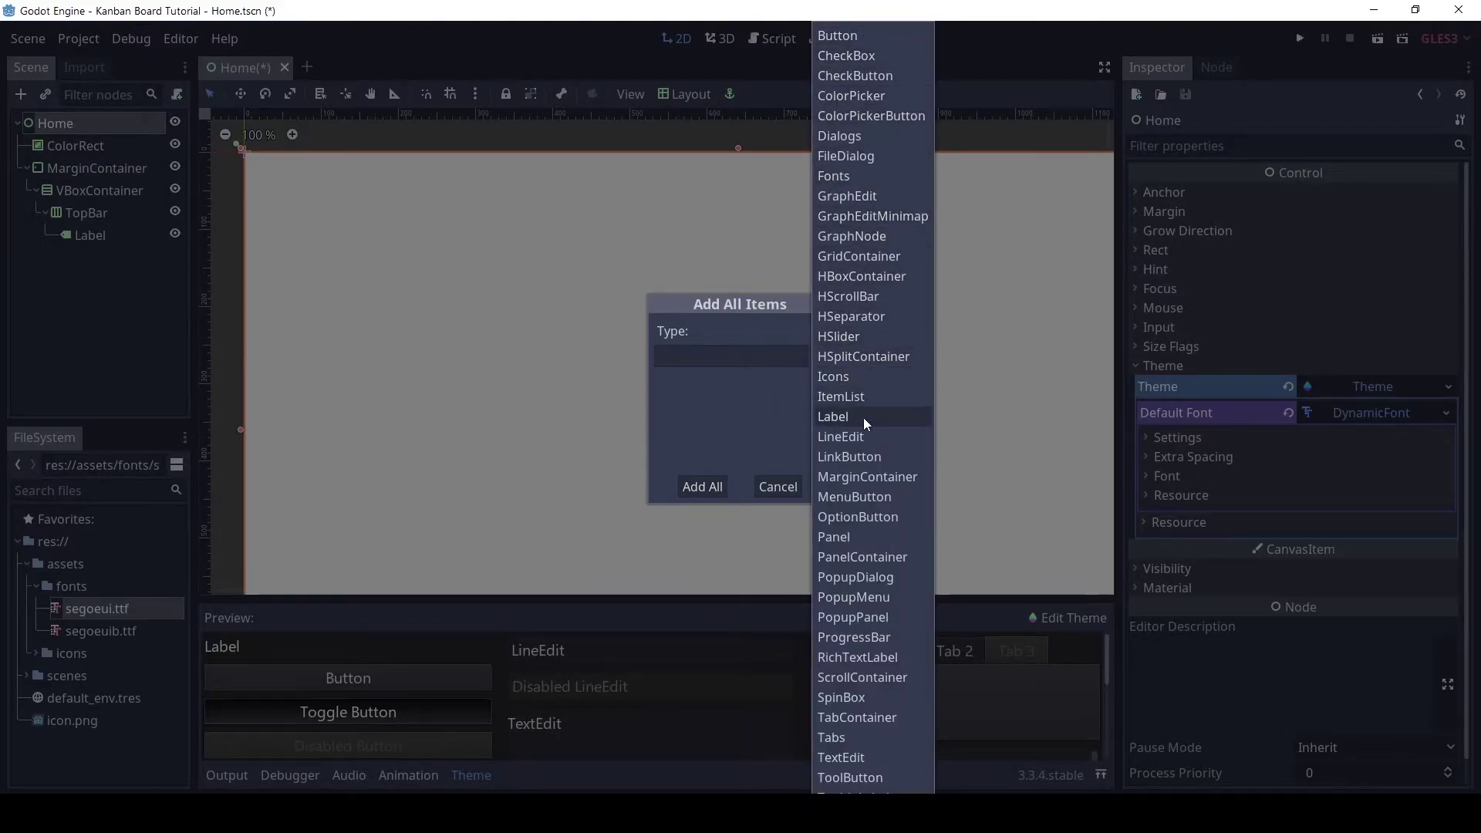
pyautogui.click(832, 418)
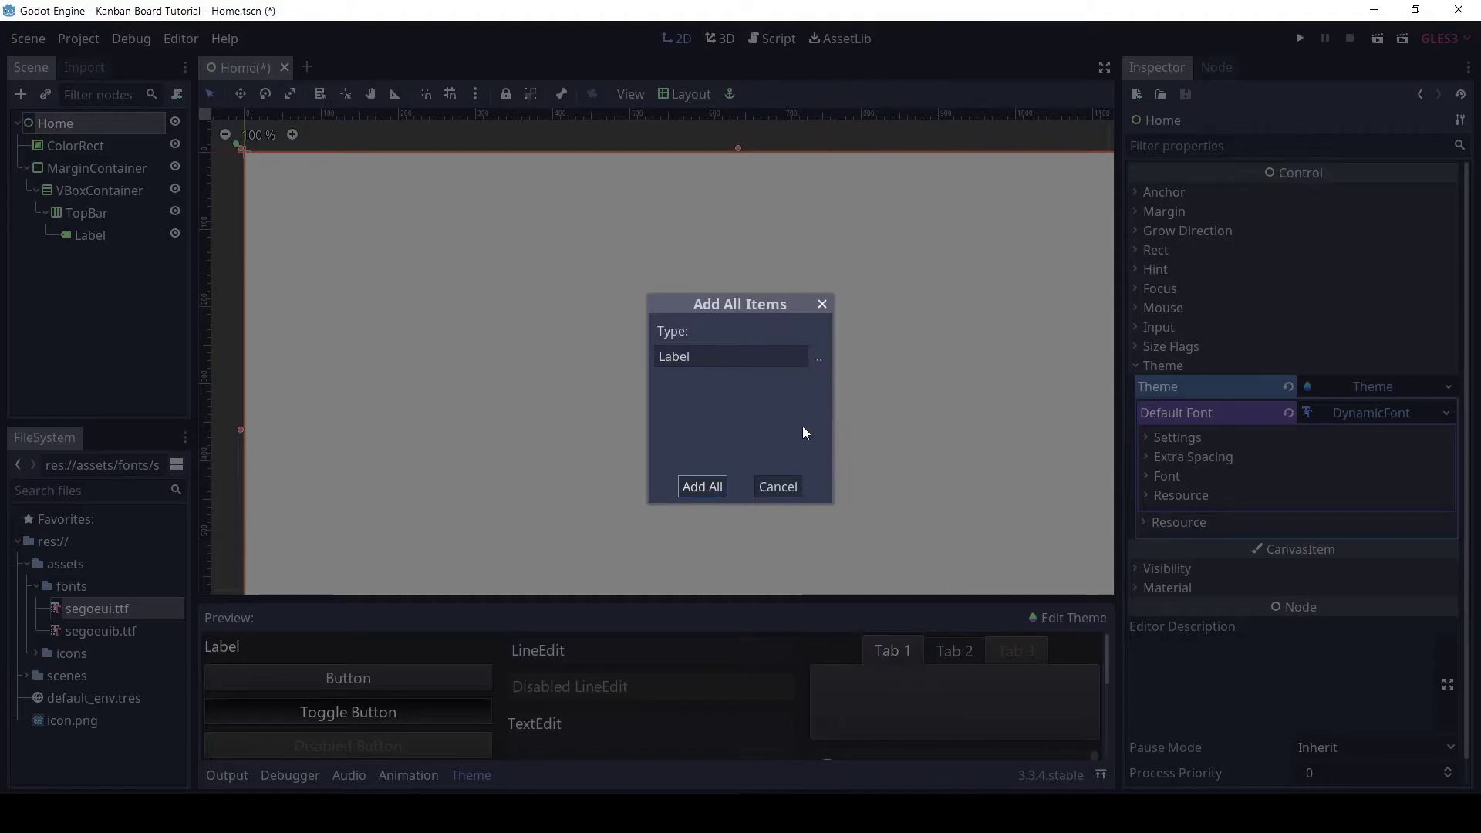
pyautogui.click(714, 482)
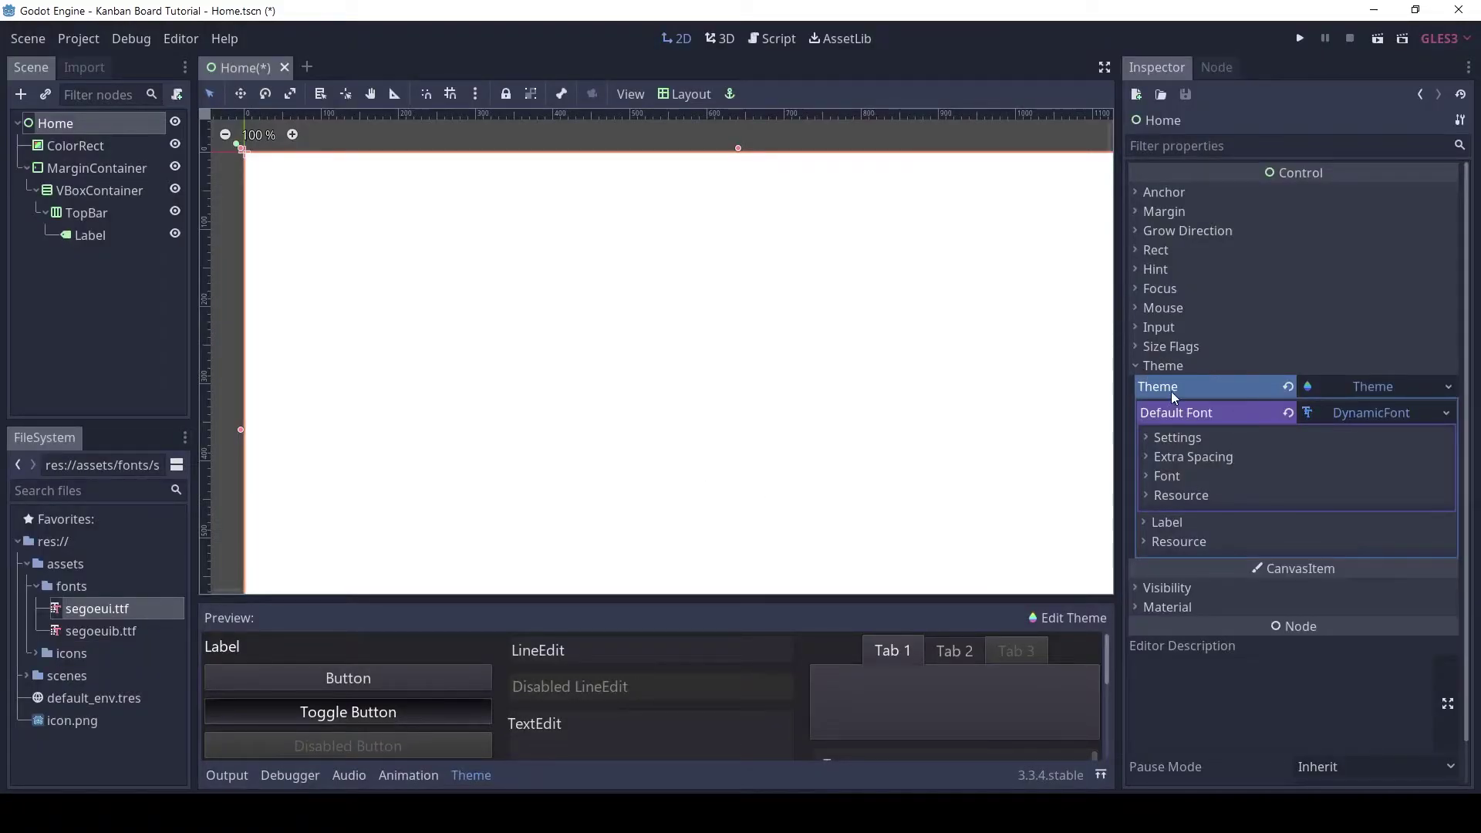
# Set the theme's Label Font Color to hex 707070.
pyautogui.click(1355, 414)
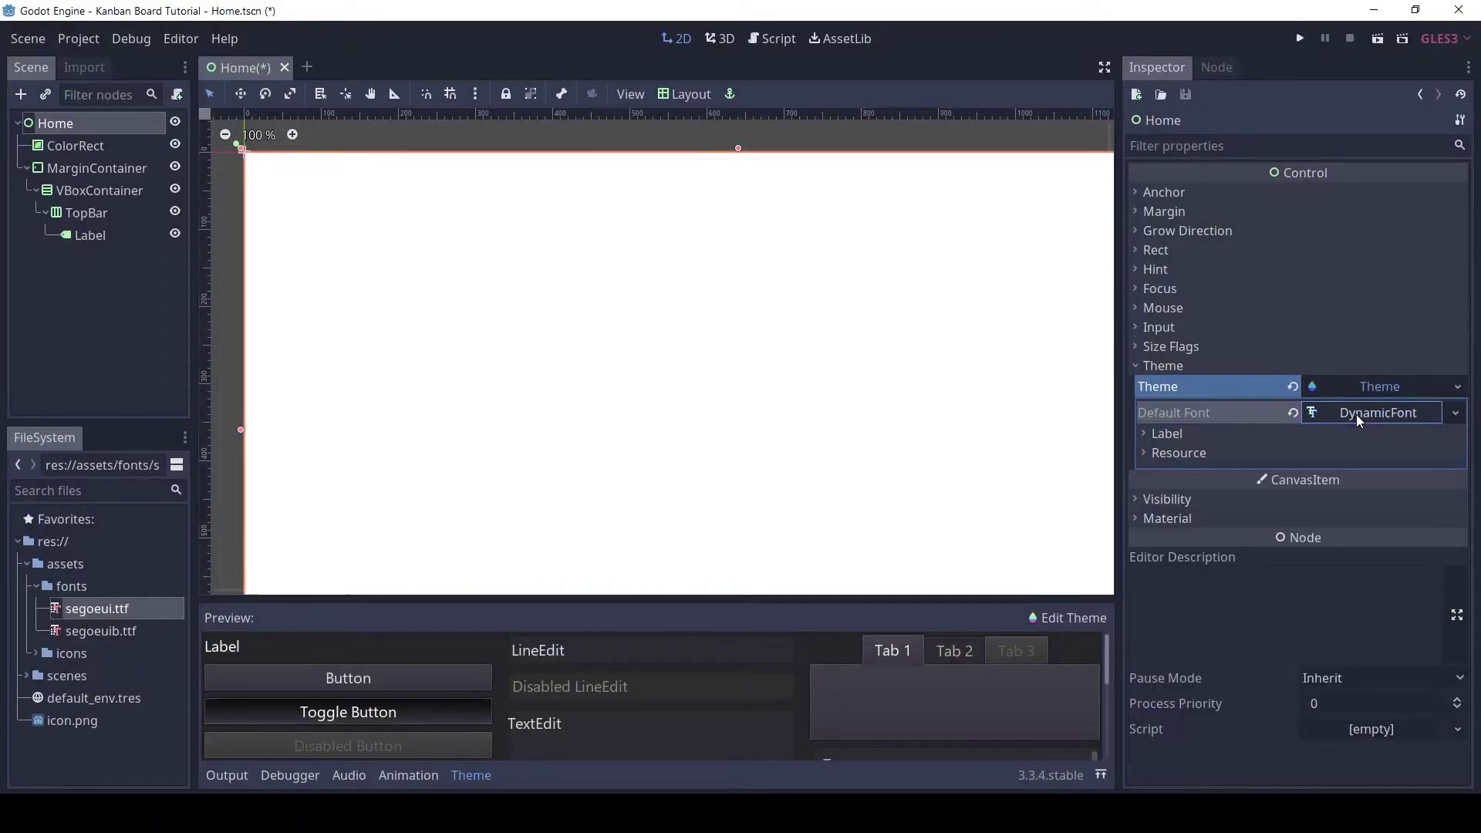
pyautogui.click(1149, 436)
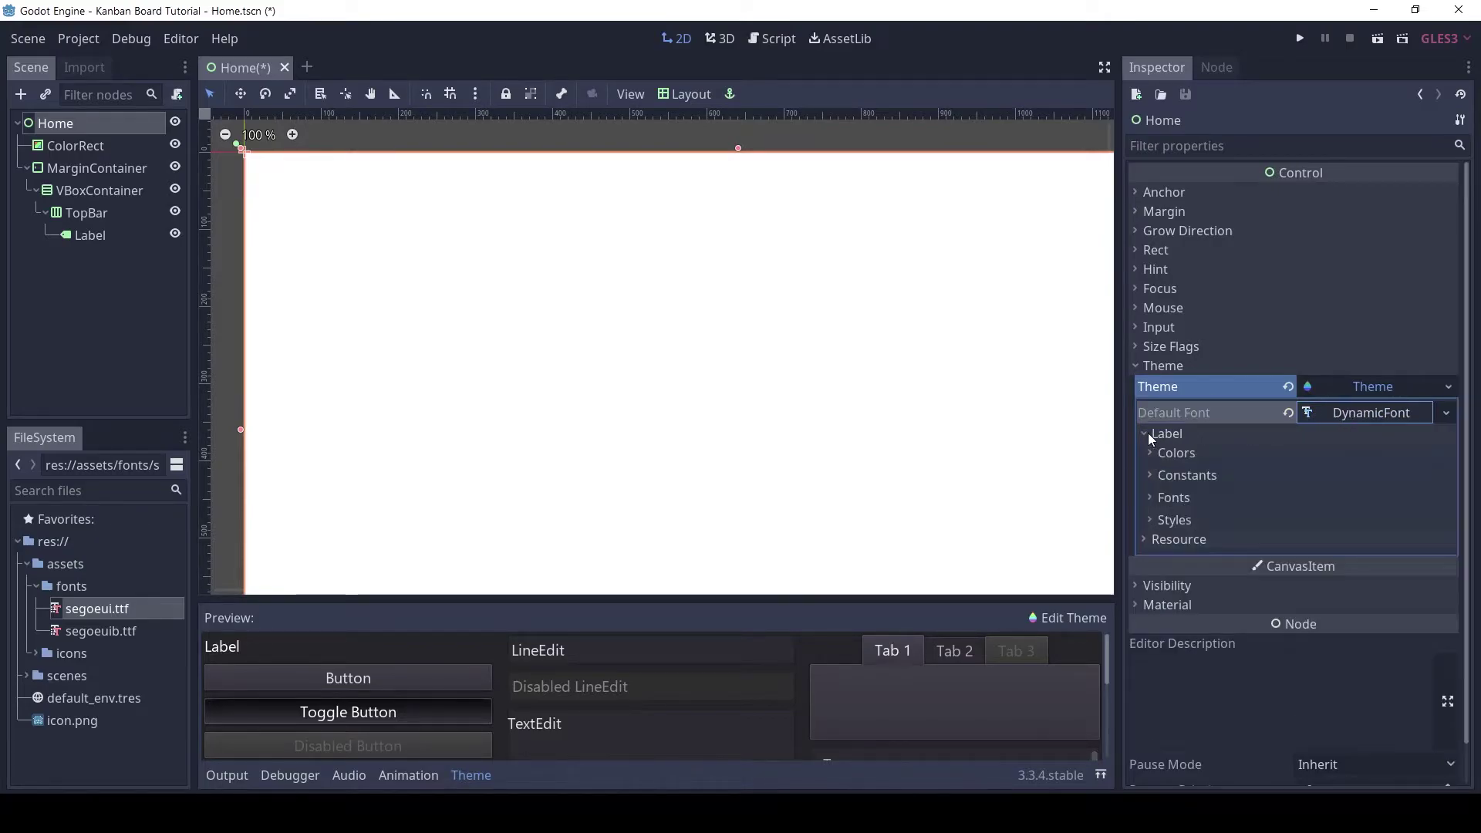
pyautogui.click(1161, 452)
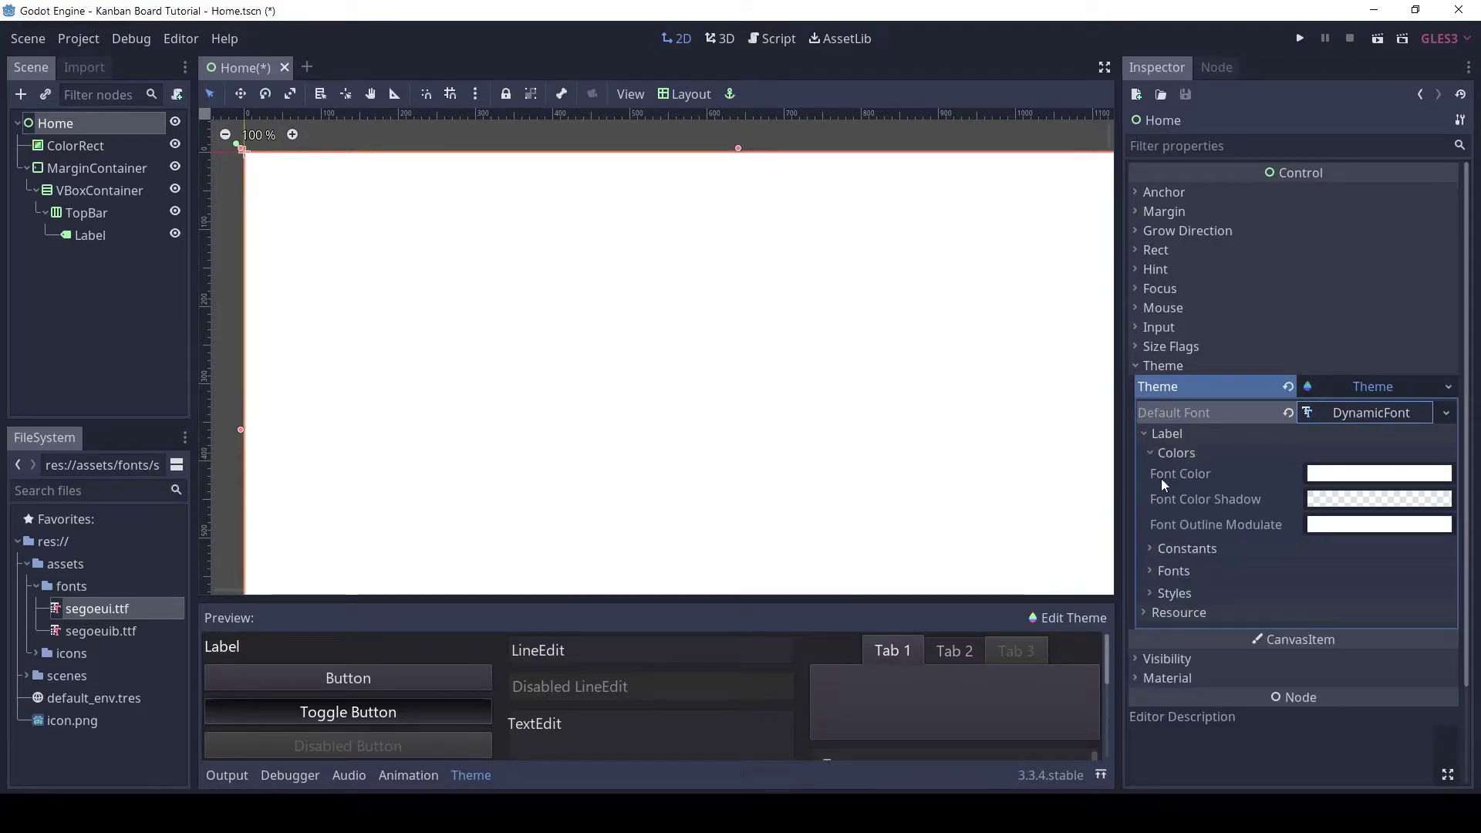
pyautogui.click(1325, 473)
pyautogui.write('707070')
pyautogui.press('Return')
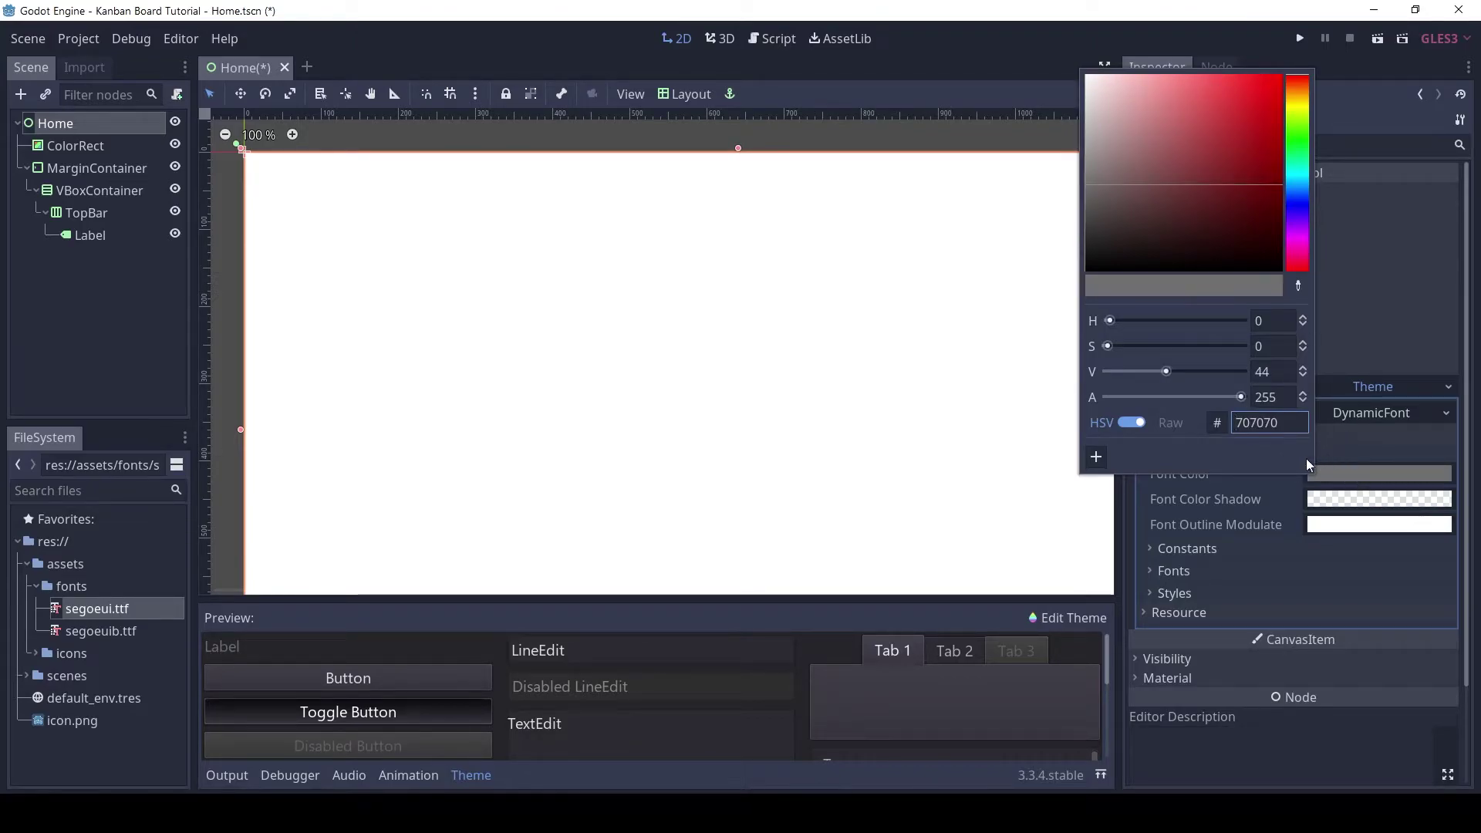
pyautogui.click(1363, 432)
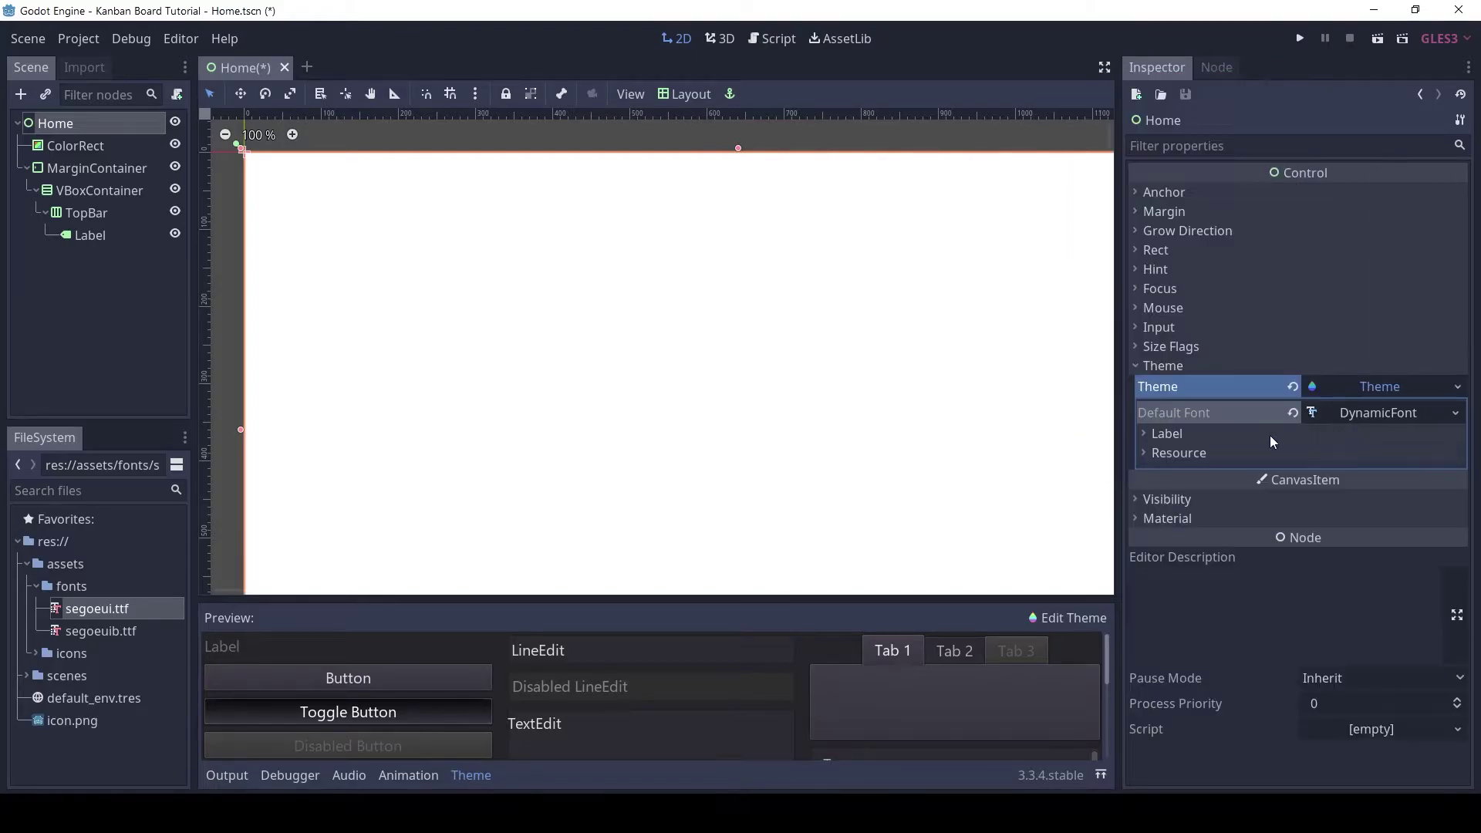
pyautogui.click(178, 120)
# Save the default DynamicFont to res://assets/fonts as segoeui_20_r_dark.tres.
pyautogui.click(179, 121)
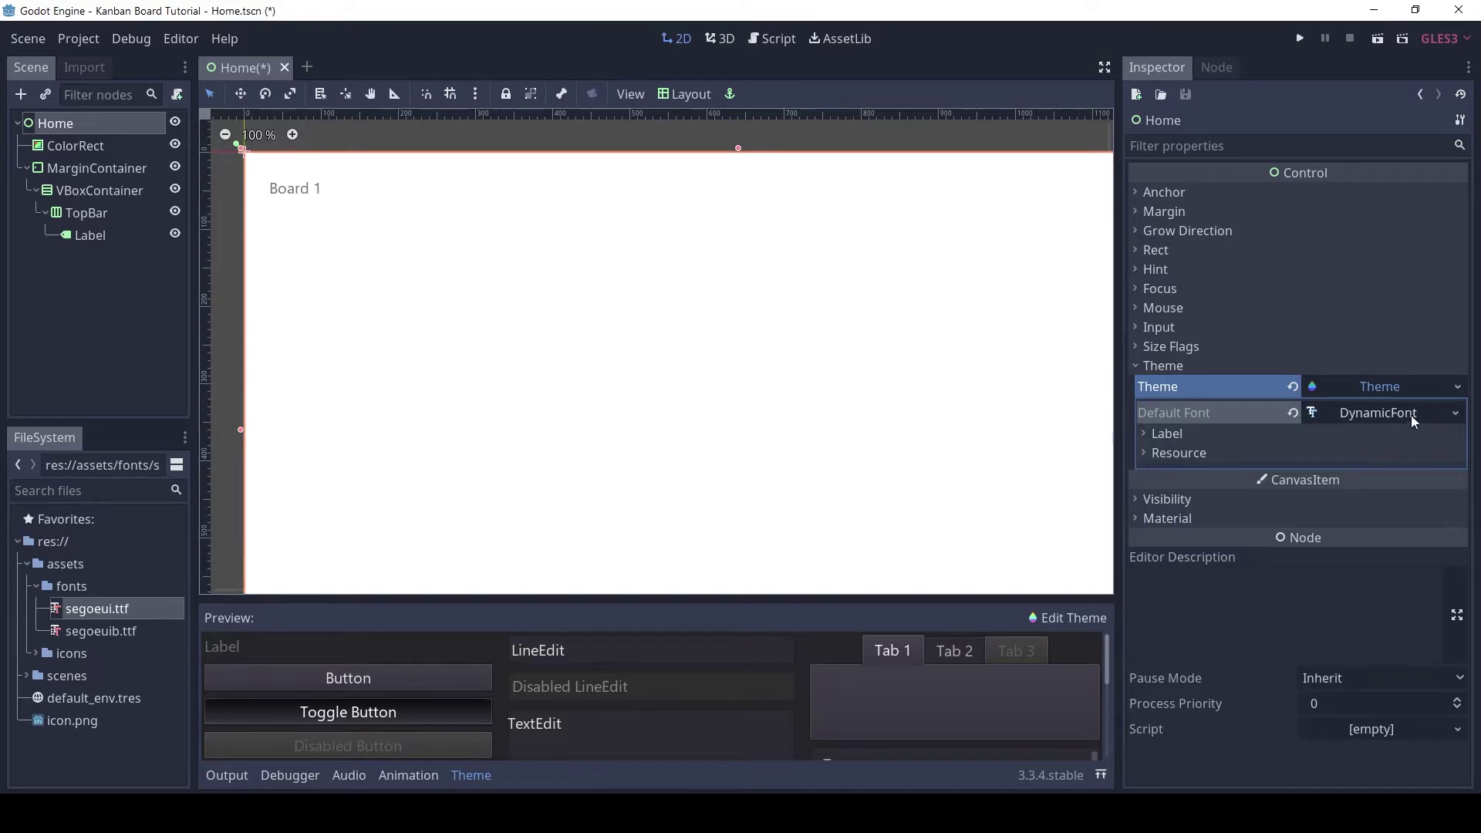
pyautogui.click(1458, 417)
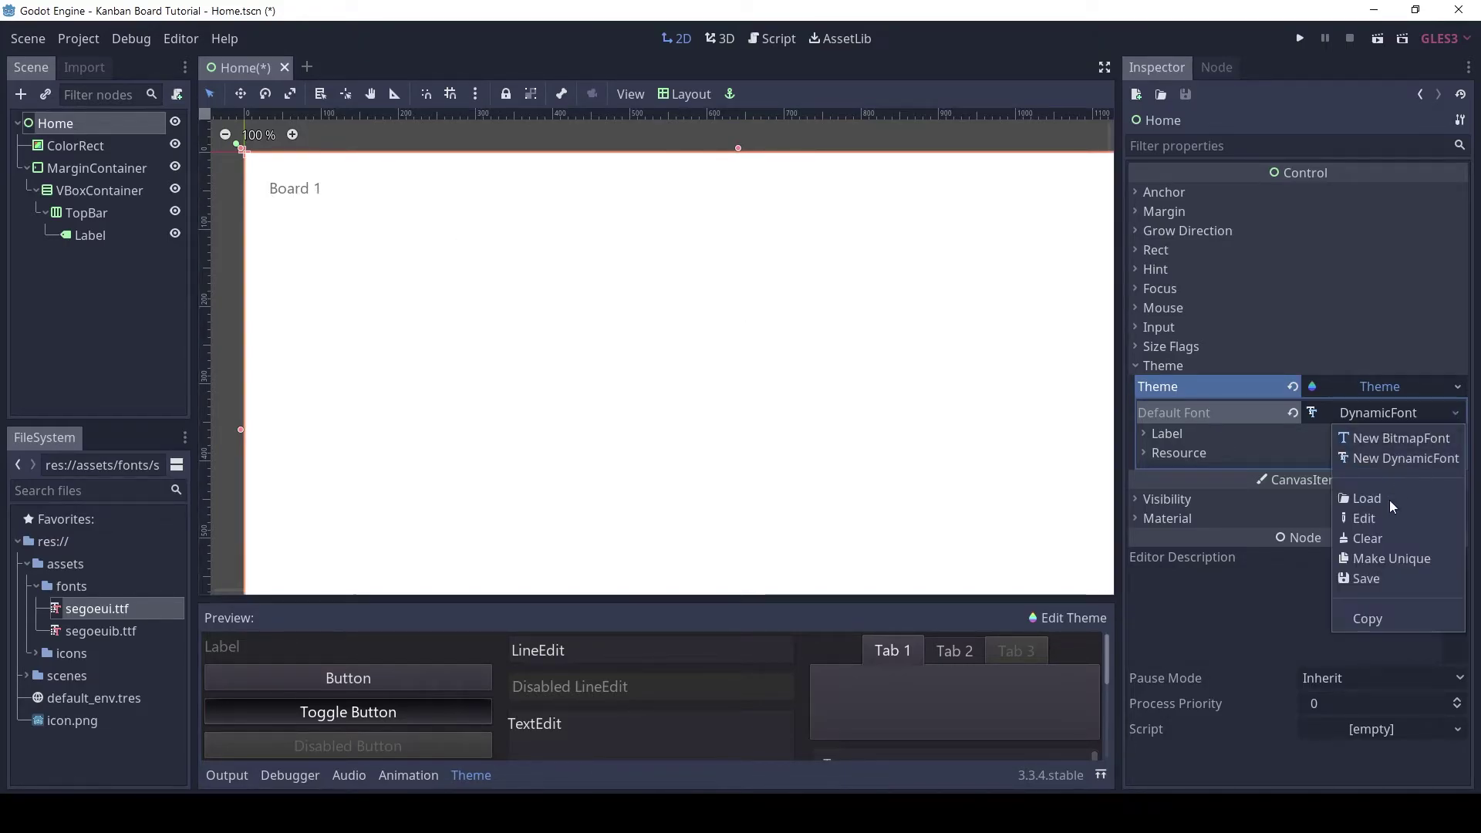
pyautogui.click(1389, 577)
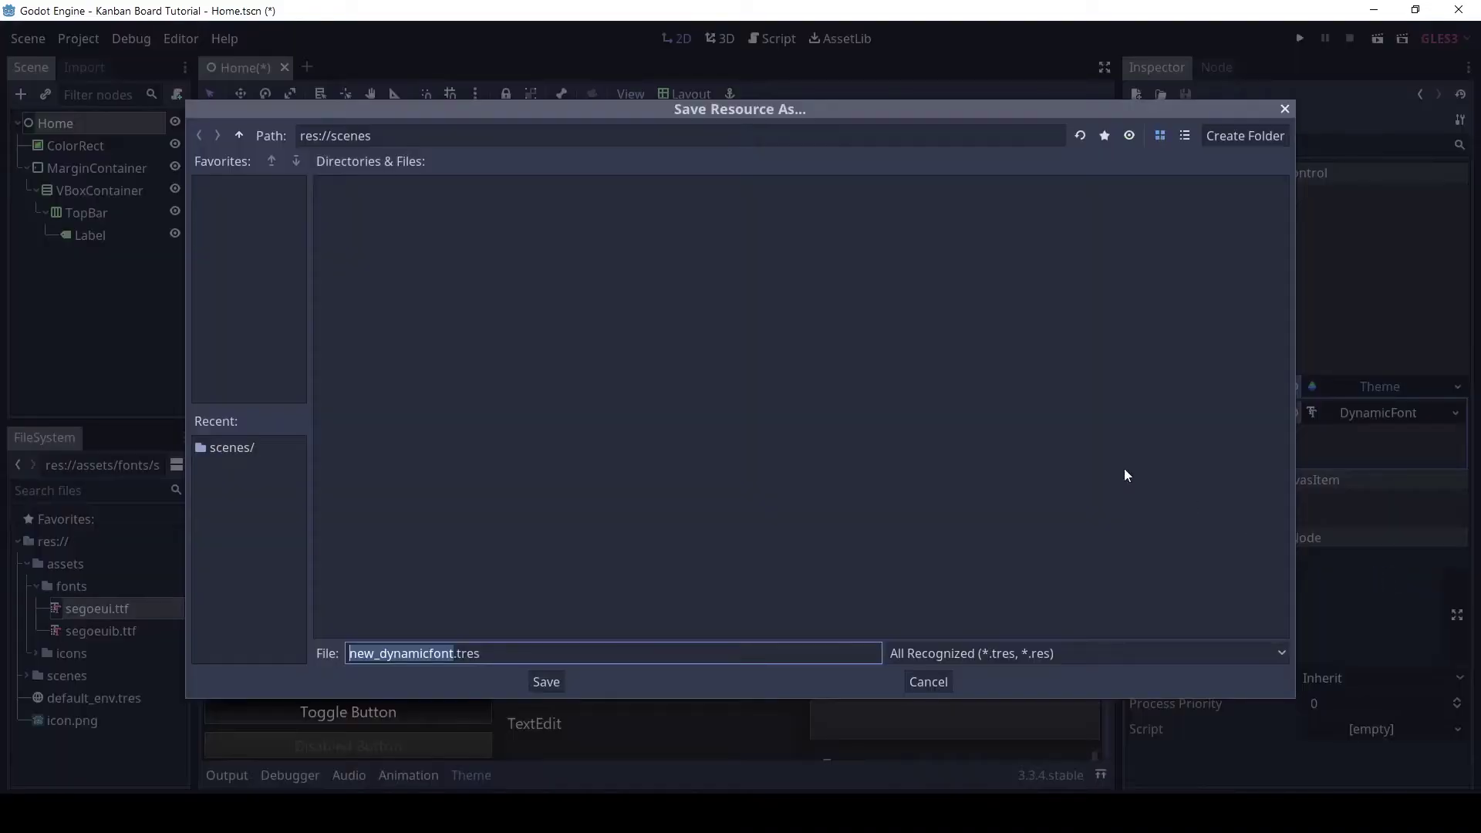
pyautogui.click(240, 136)
pyautogui.doubleClick(417, 222)
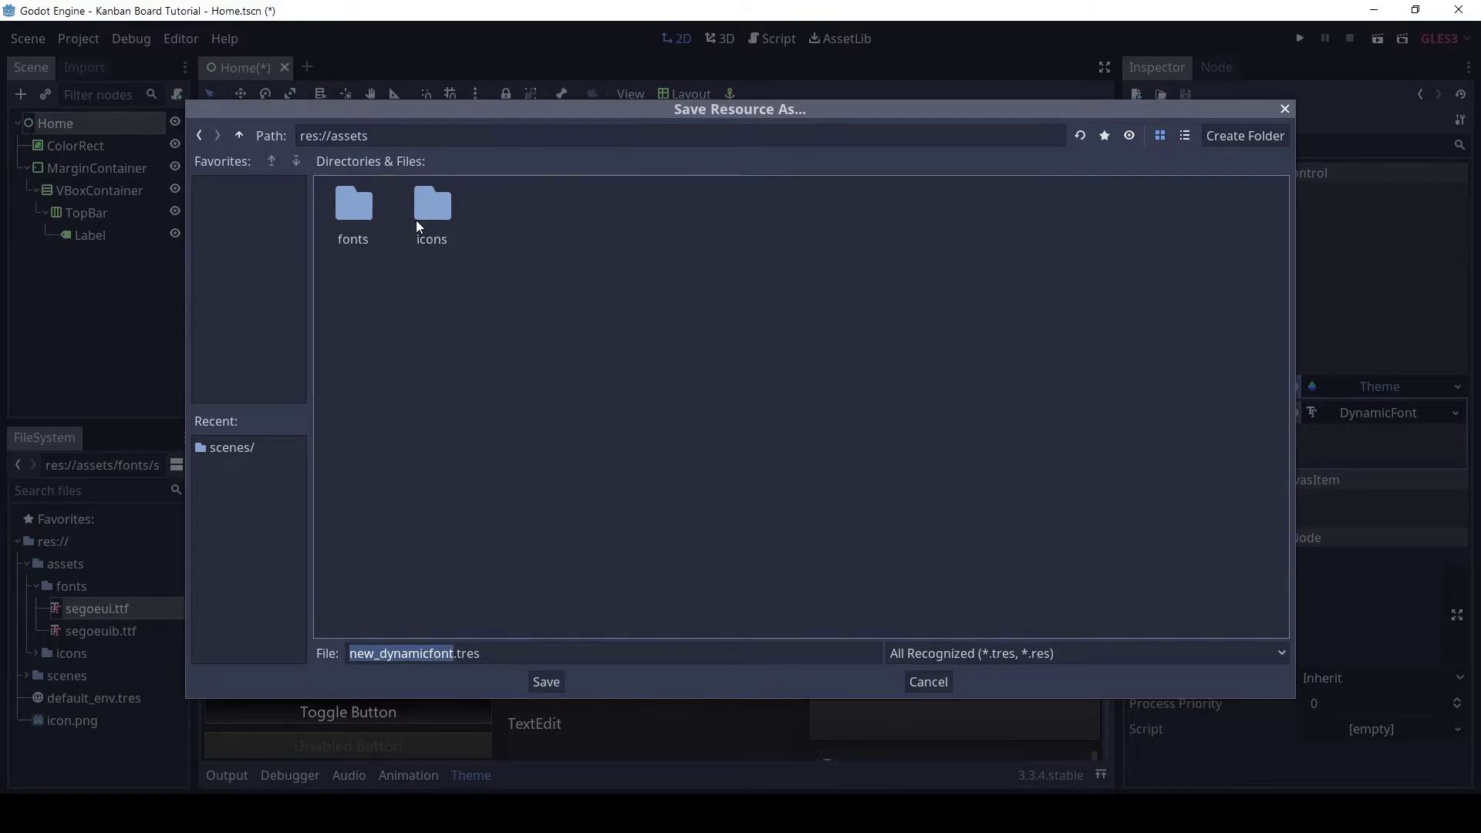
pyautogui.doubleClick(372, 222)
pyautogui.click(433, 653)
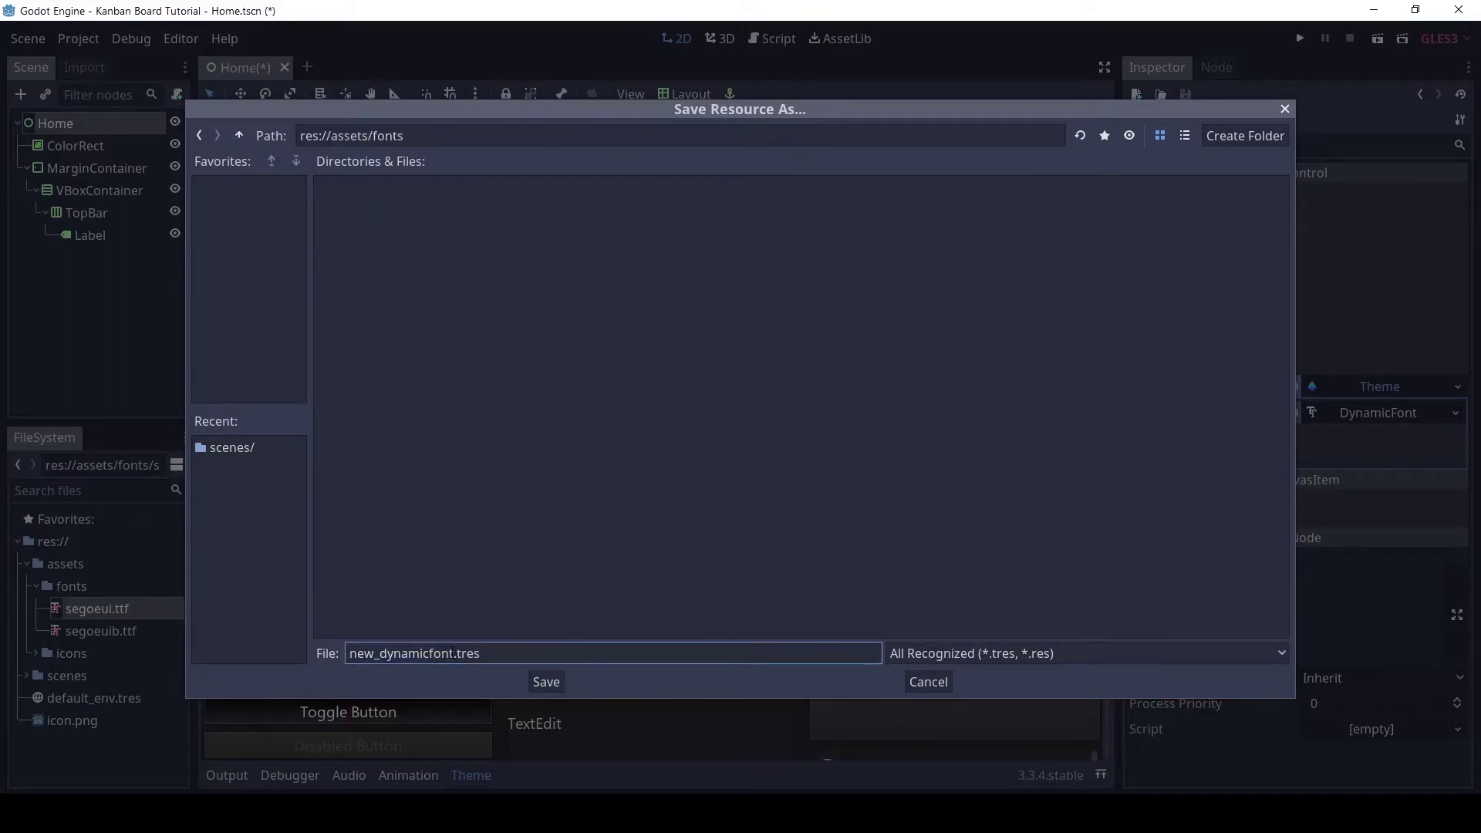
pyautogui.moveTo(456, 653); pyautogui.dragTo(289, 650)
pyautogui.write('seg')
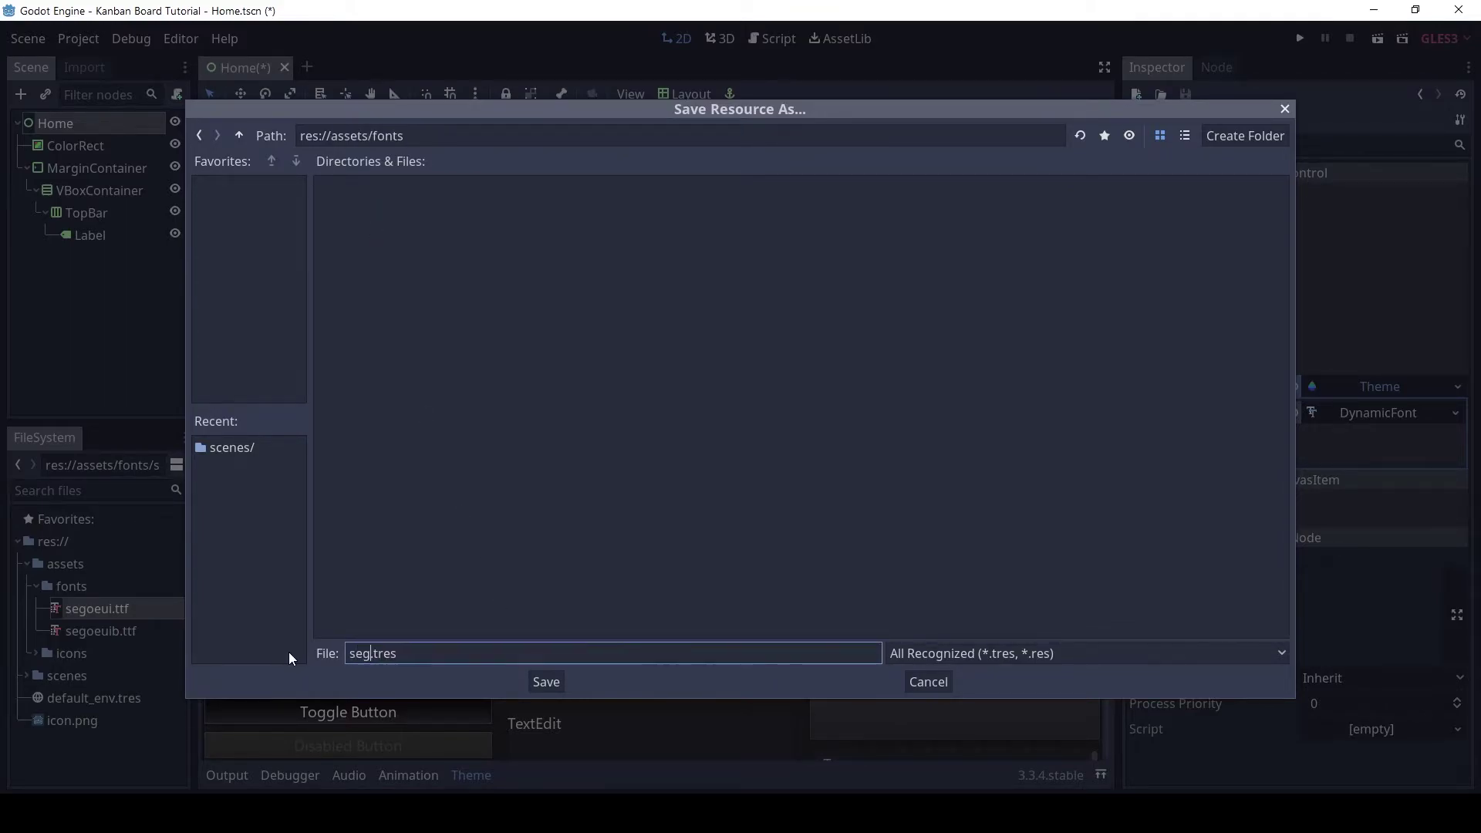
pyautogui.write('ou')
pyautogui.press('BackSpace')
pyautogui.write('eui_20_')
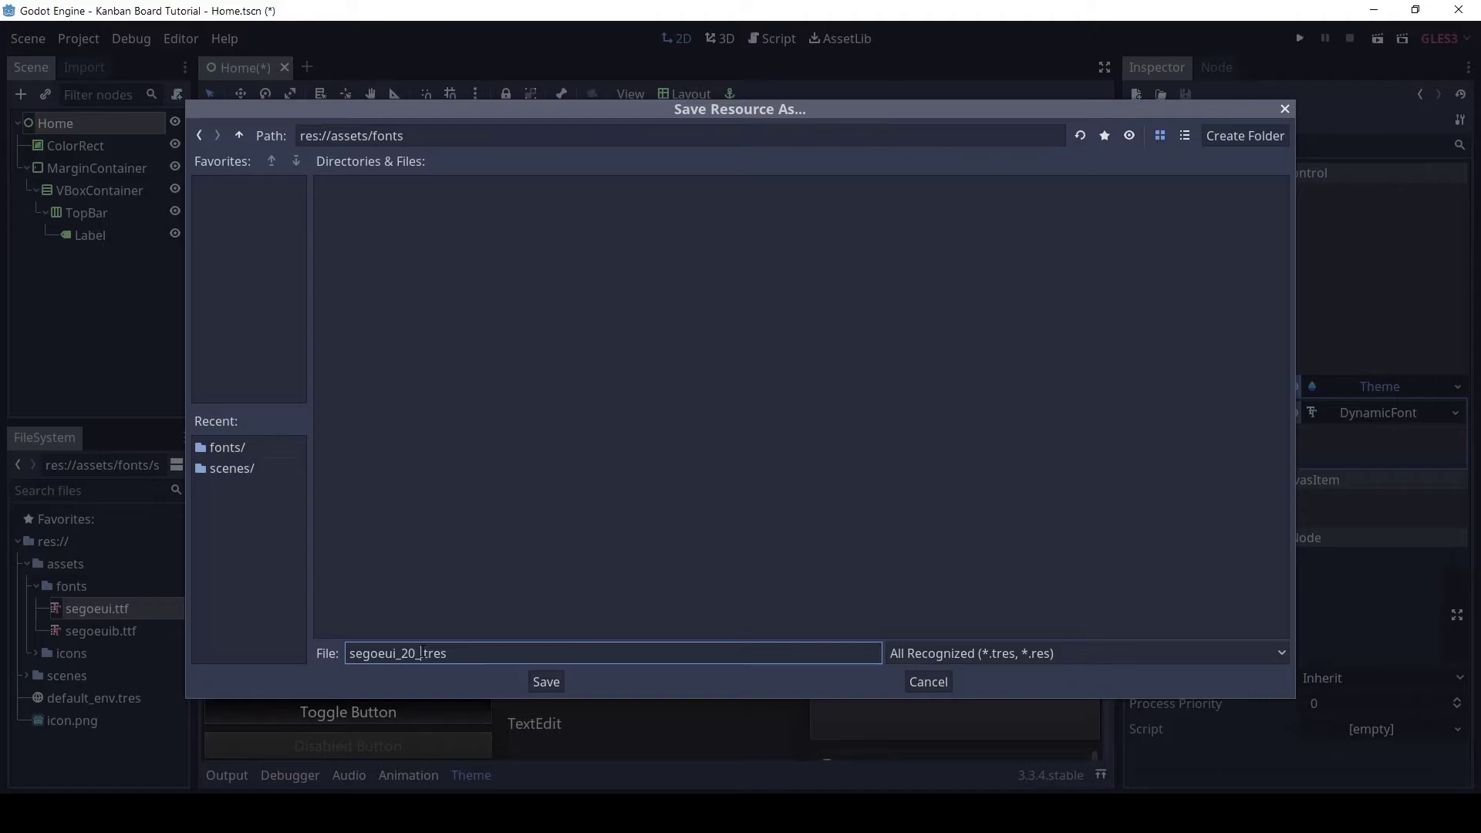
pyautogui.write('r_dark')
pyautogui.click(546, 682)
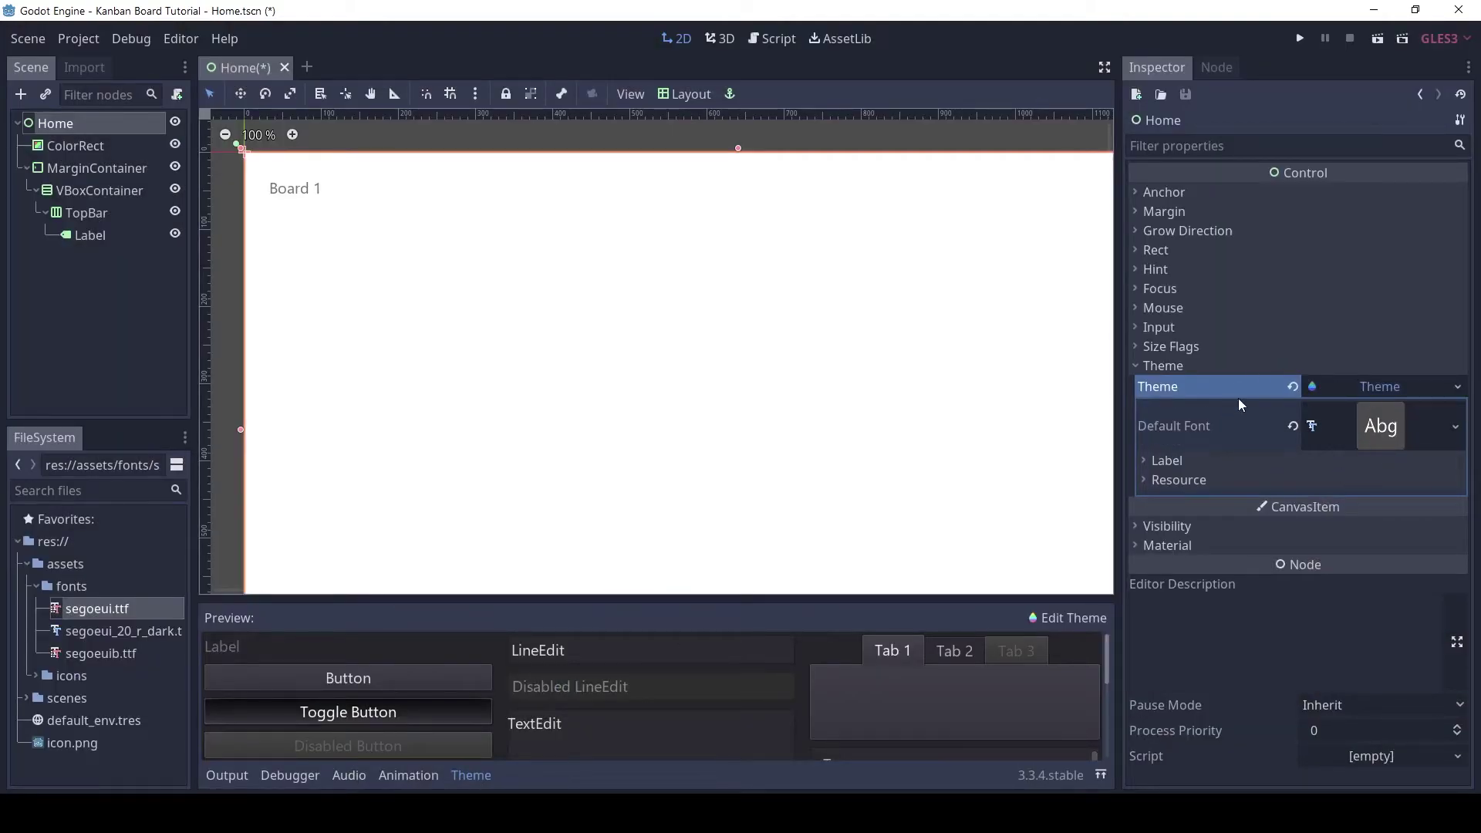
# Give the Board 1 label a new custom DynamicFont of size 20.
pyautogui.click(91, 232)
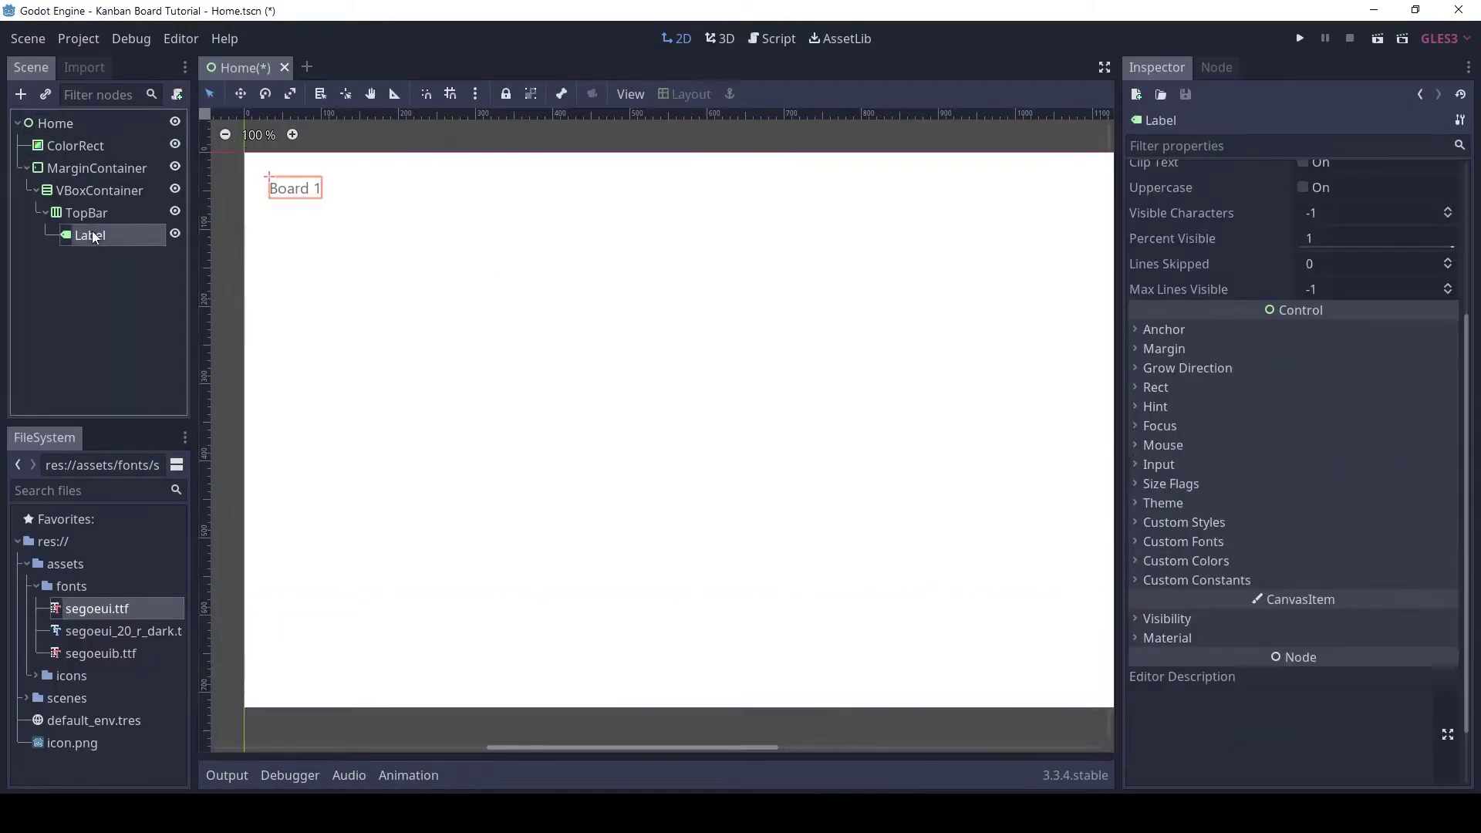
pyautogui.click(1183, 543)
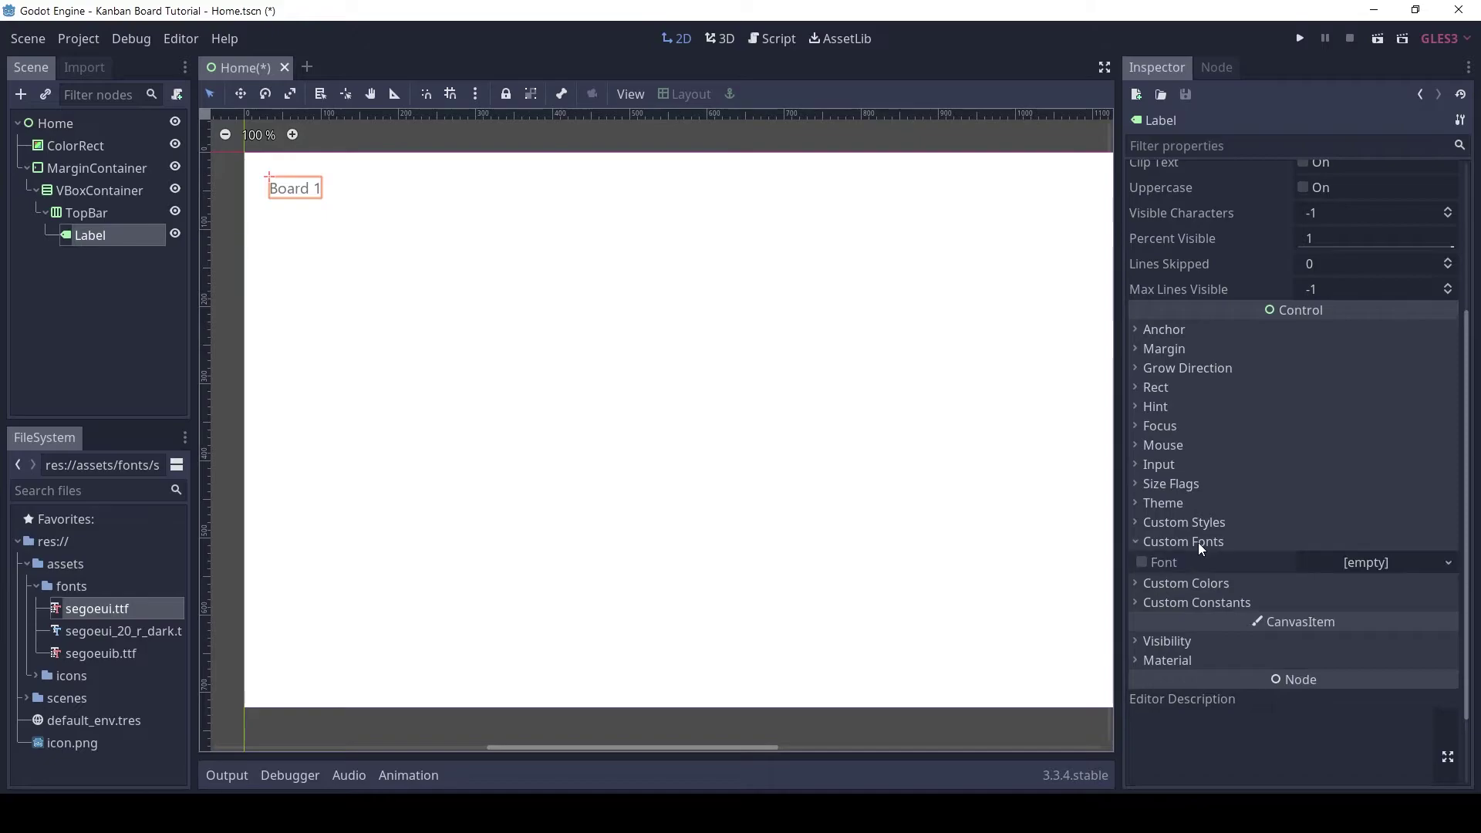
pyautogui.click(1448, 566)
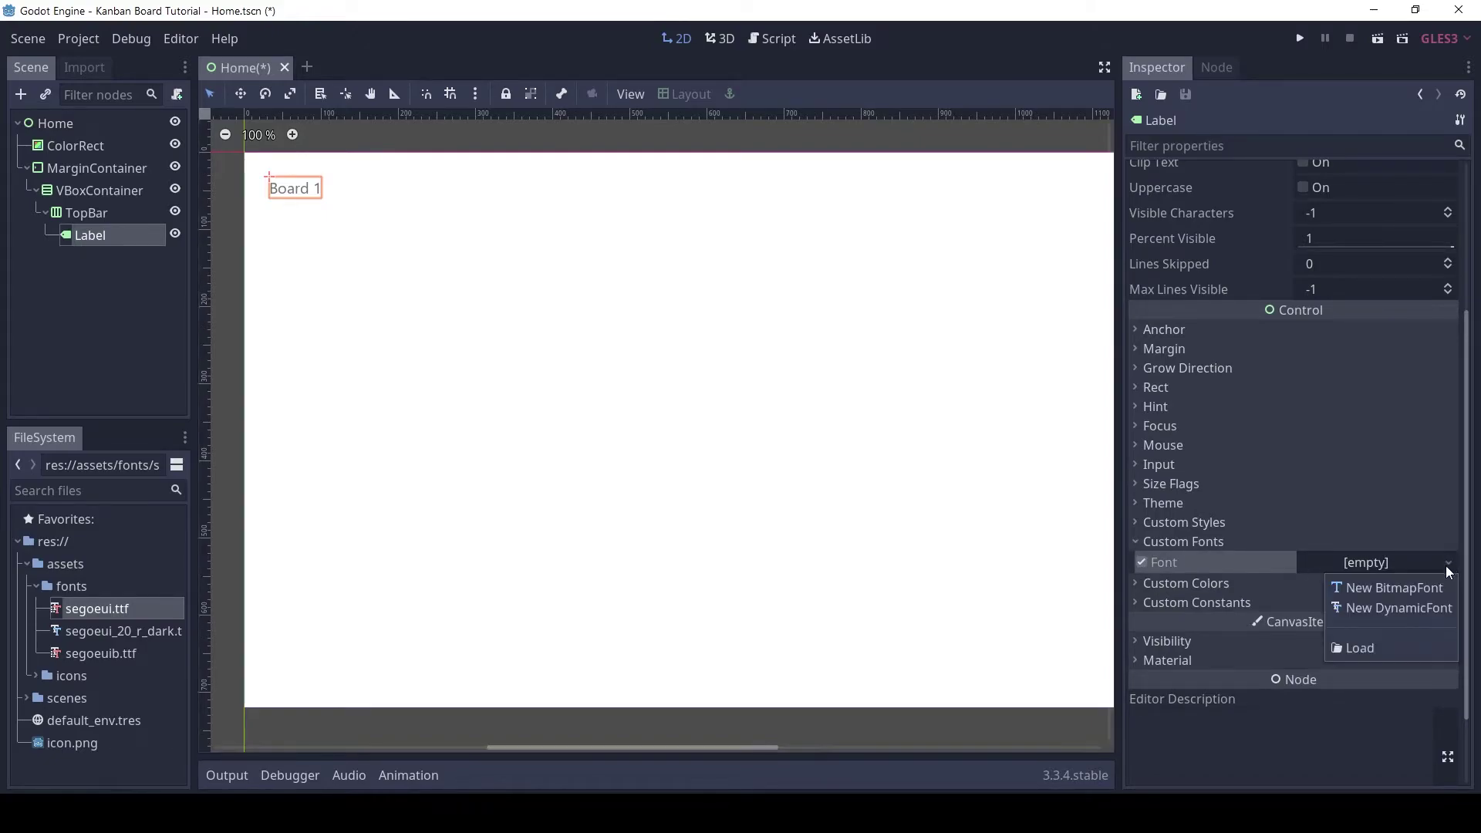
pyautogui.click(1416, 610)
pyautogui.click(1399, 562)
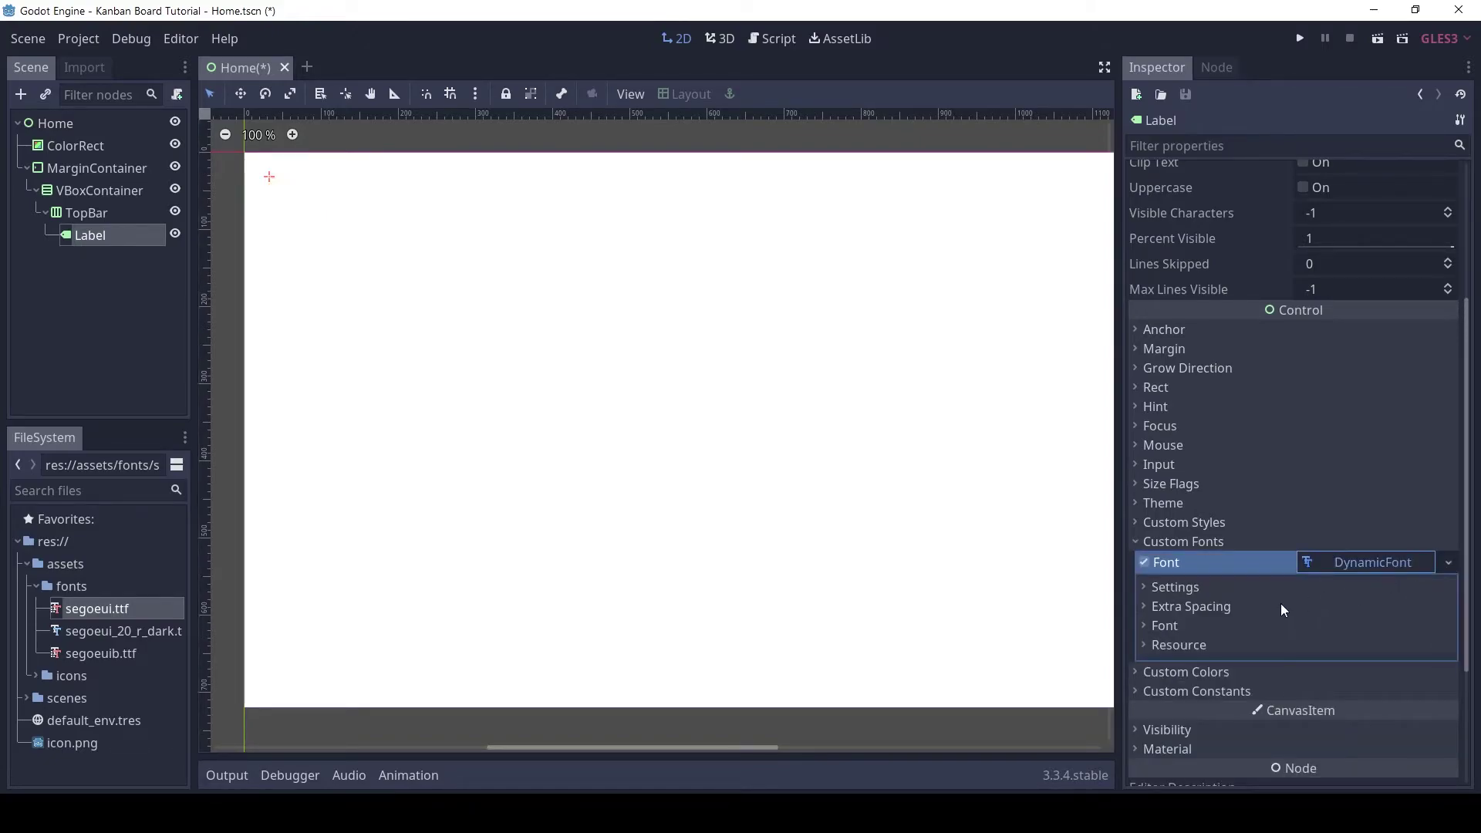
pyautogui.click(1189, 587)
pyautogui.click(1350, 608)
pyautogui.write('20')
pyautogui.press('Return')
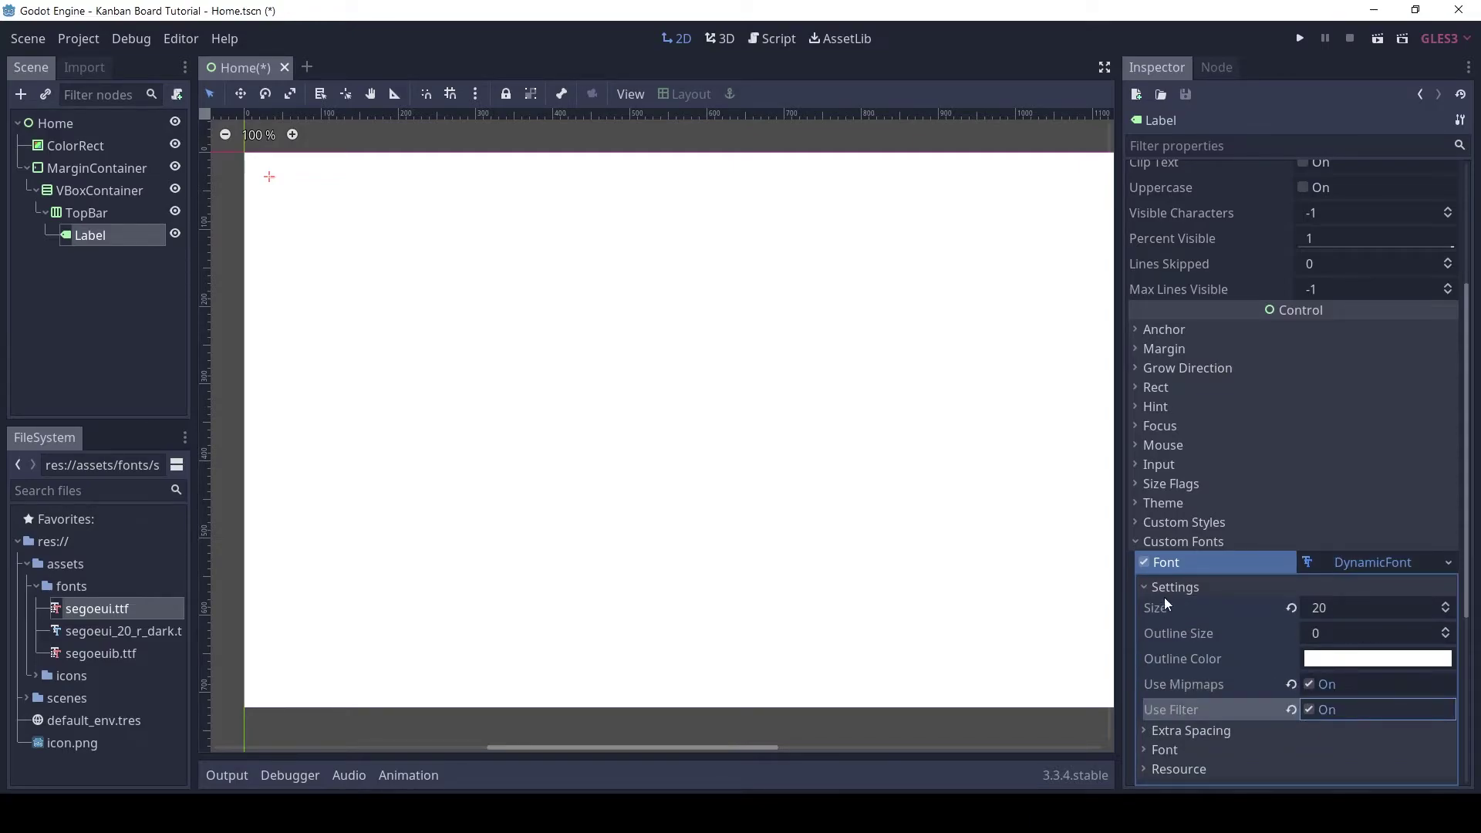
# Use the bold segoeuib.ttf file as the label font's Font Data.
pyautogui.click(1169, 588)
pyautogui.click(1186, 607)
pyautogui.click(1183, 605)
pyautogui.click(1178, 627)
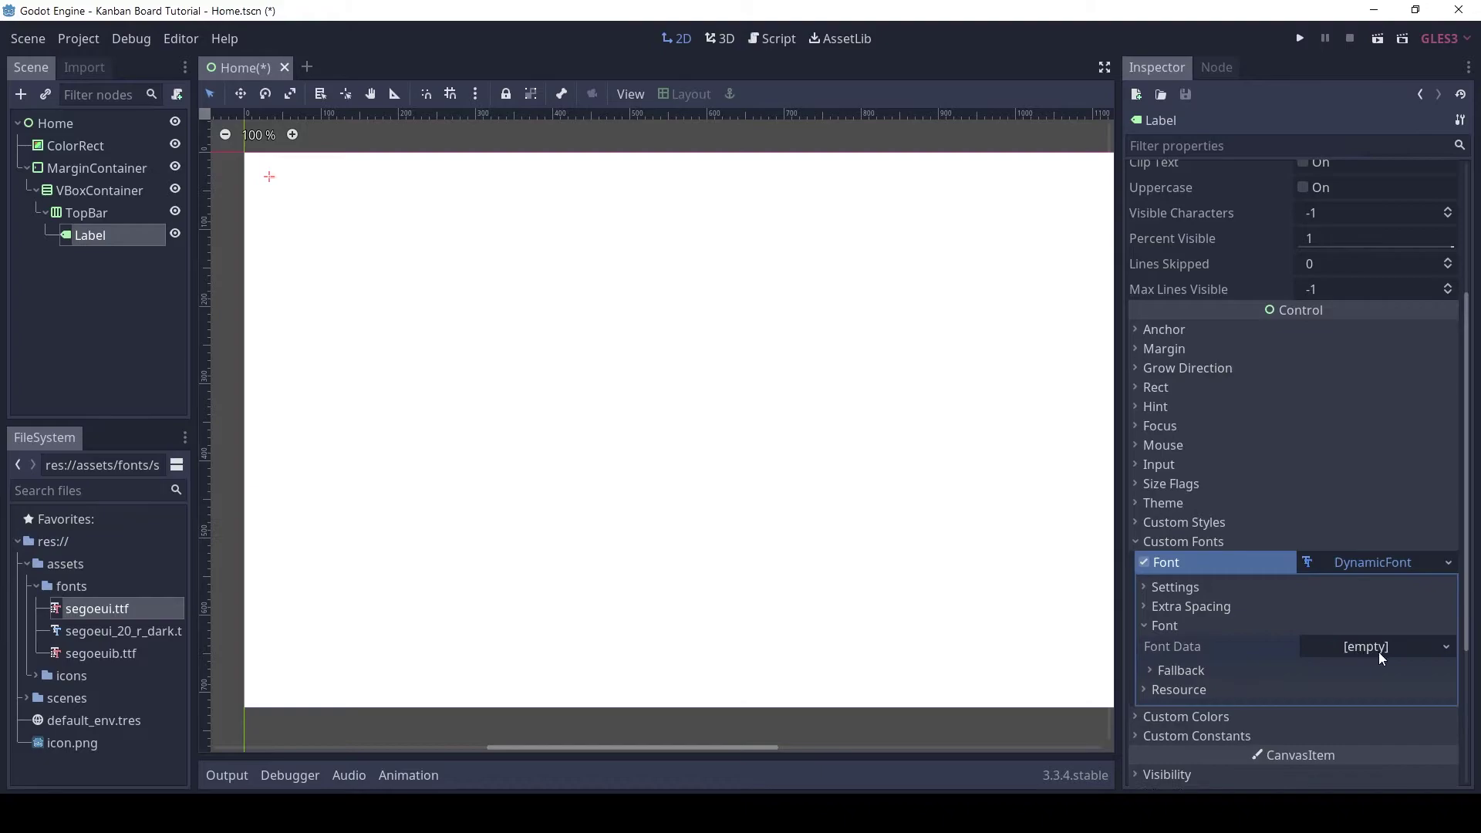
pyautogui.click(114, 655)
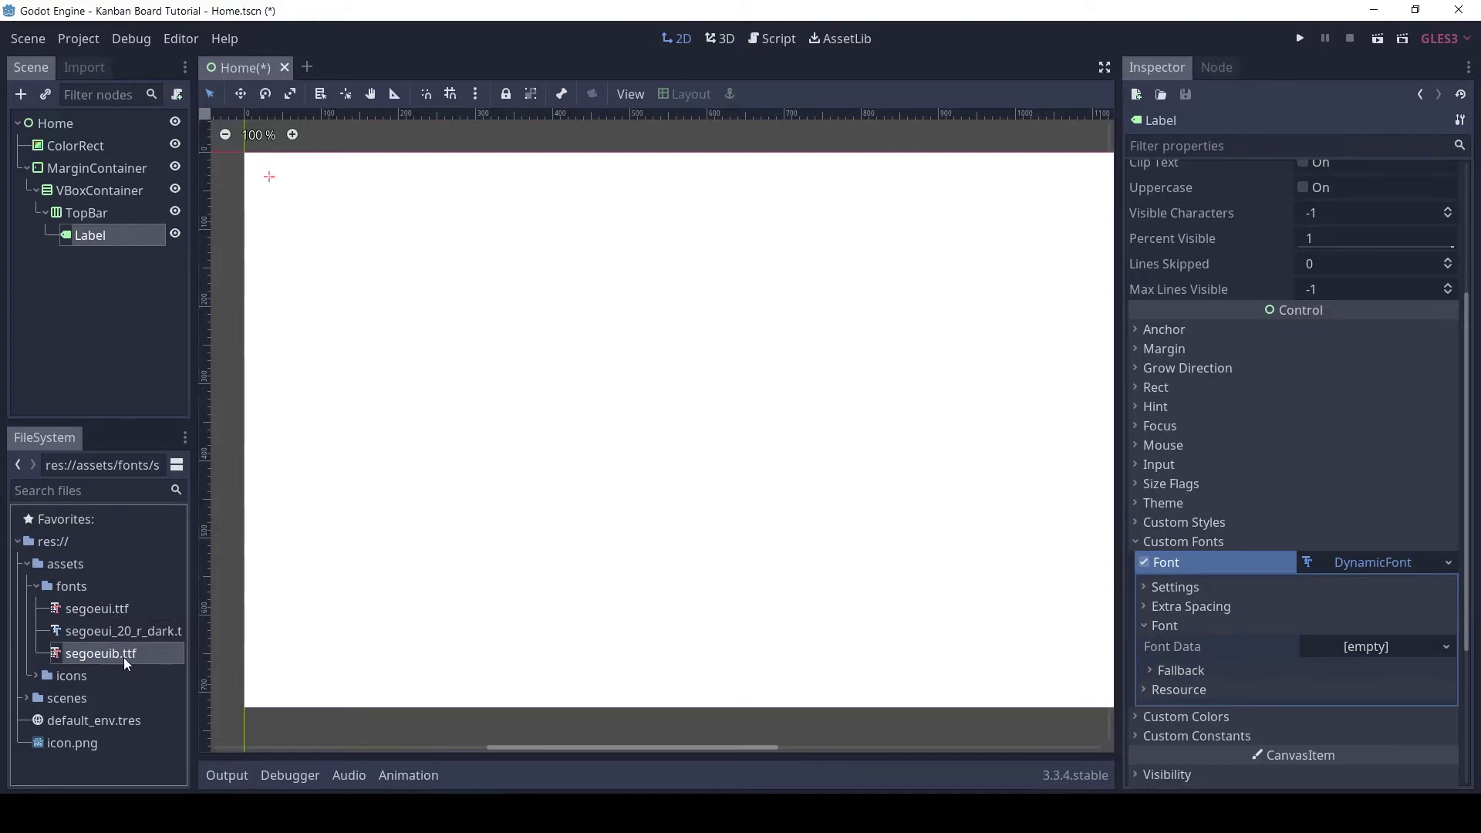
pyautogui.moveTo(114, 656); pyautogui.dragTo(1351, 654)
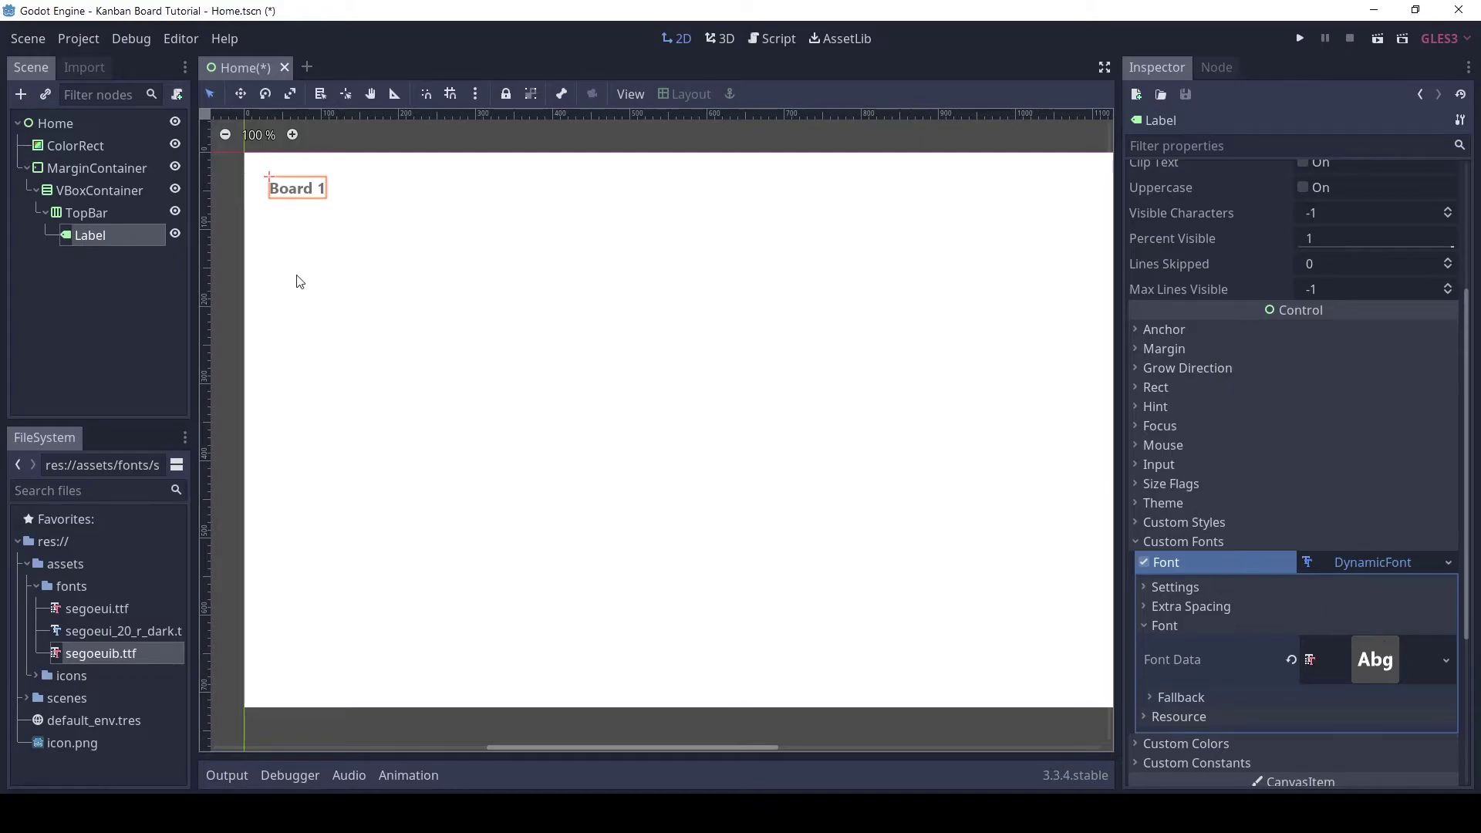
# Save the bold font as segoeui_20_b_dark.tres in assets/fonts.
pyautogui.click(1454, 562)
pyautogui.click(1371, 728)
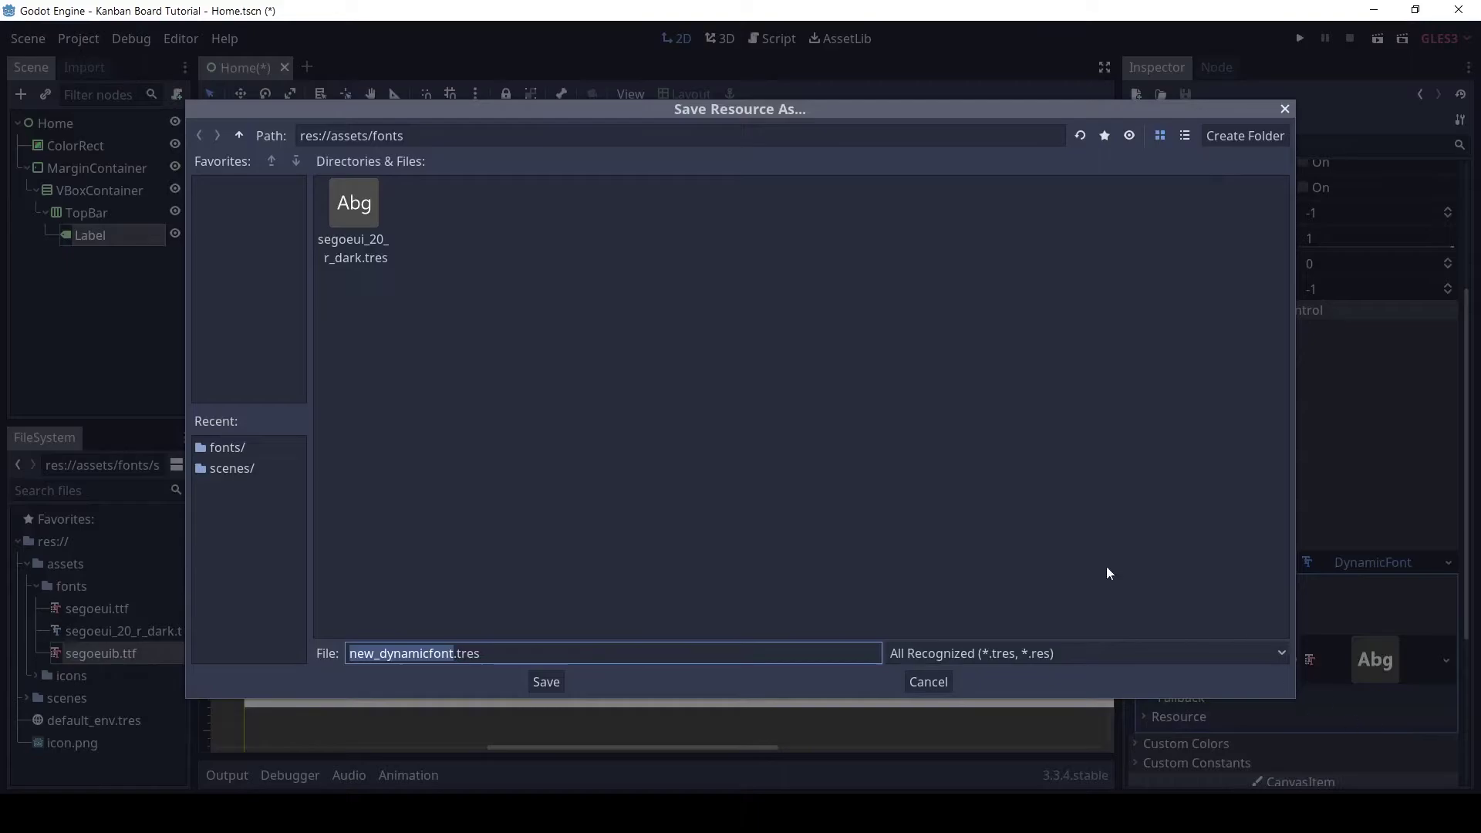
pyautogui.click(353, 235)
pyautogui.click(420, 653)
pyautogui.moveTo(419, 653); pyautogui.dragTo(426, 653)
pyautogui.write('b_dark')
pyautogui.doubleClick(409, 653)
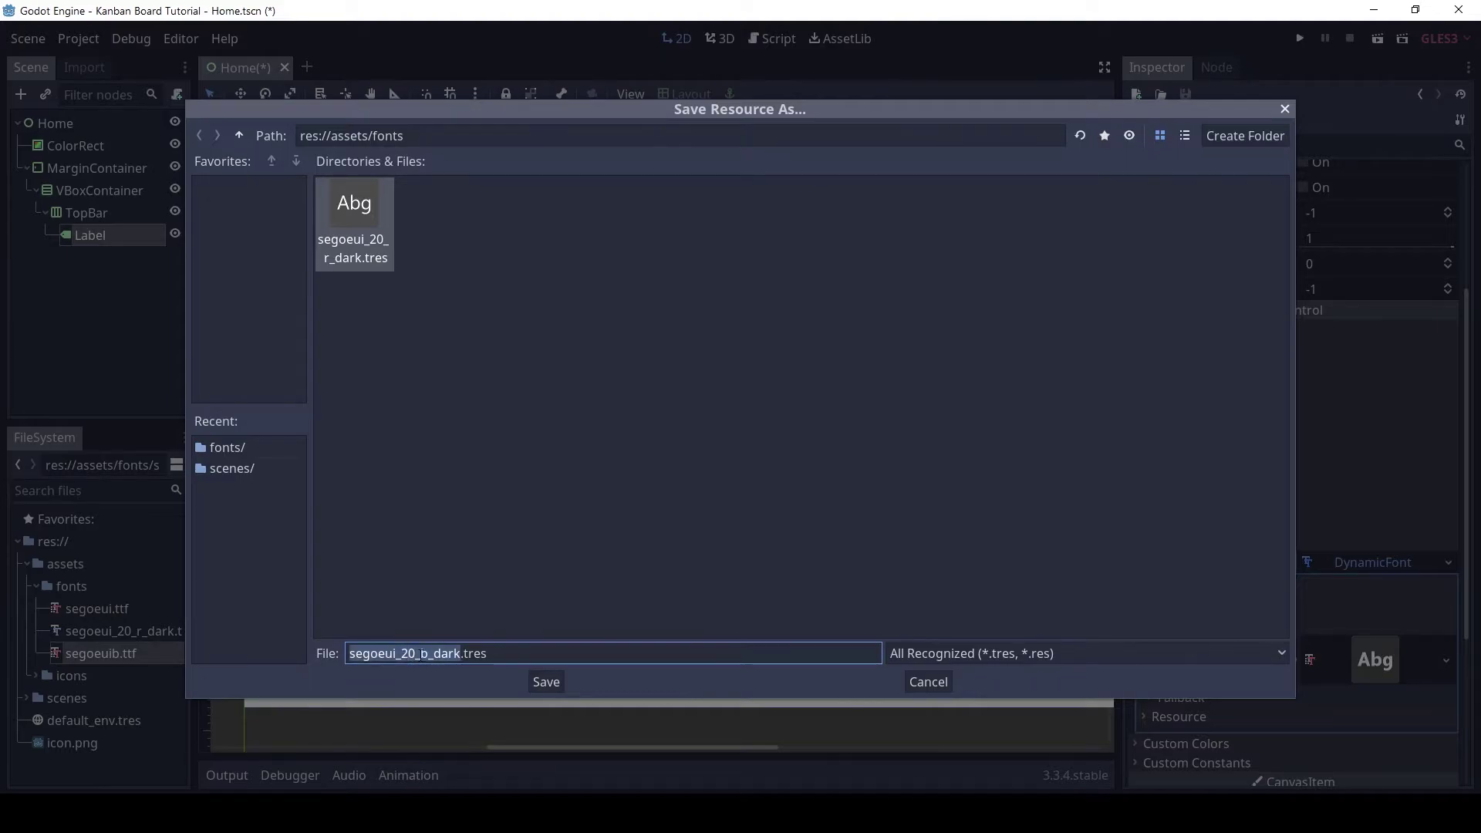
pyautogui.click(545, 680)
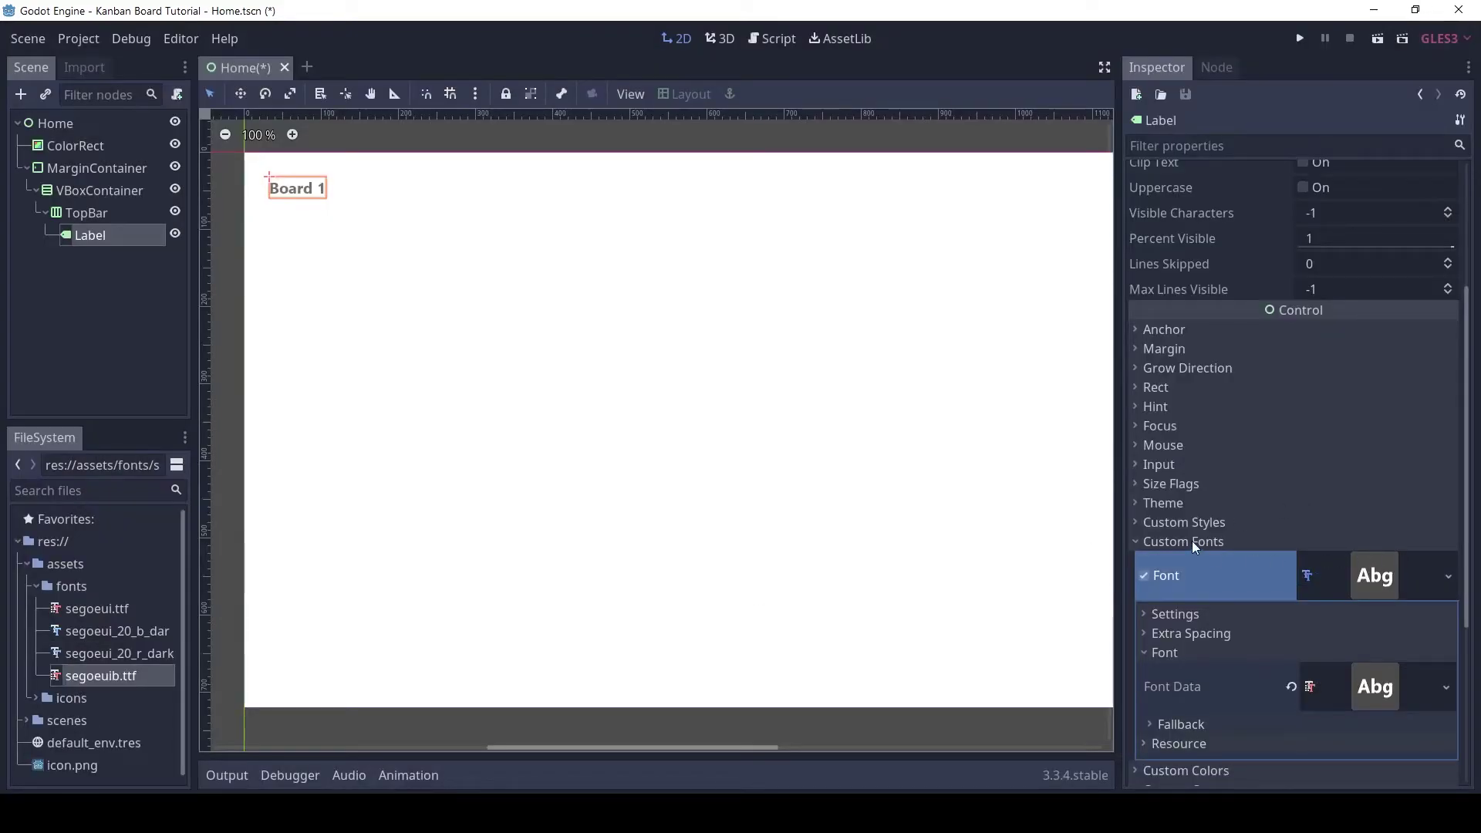
pyautogui.click(1192, 541)
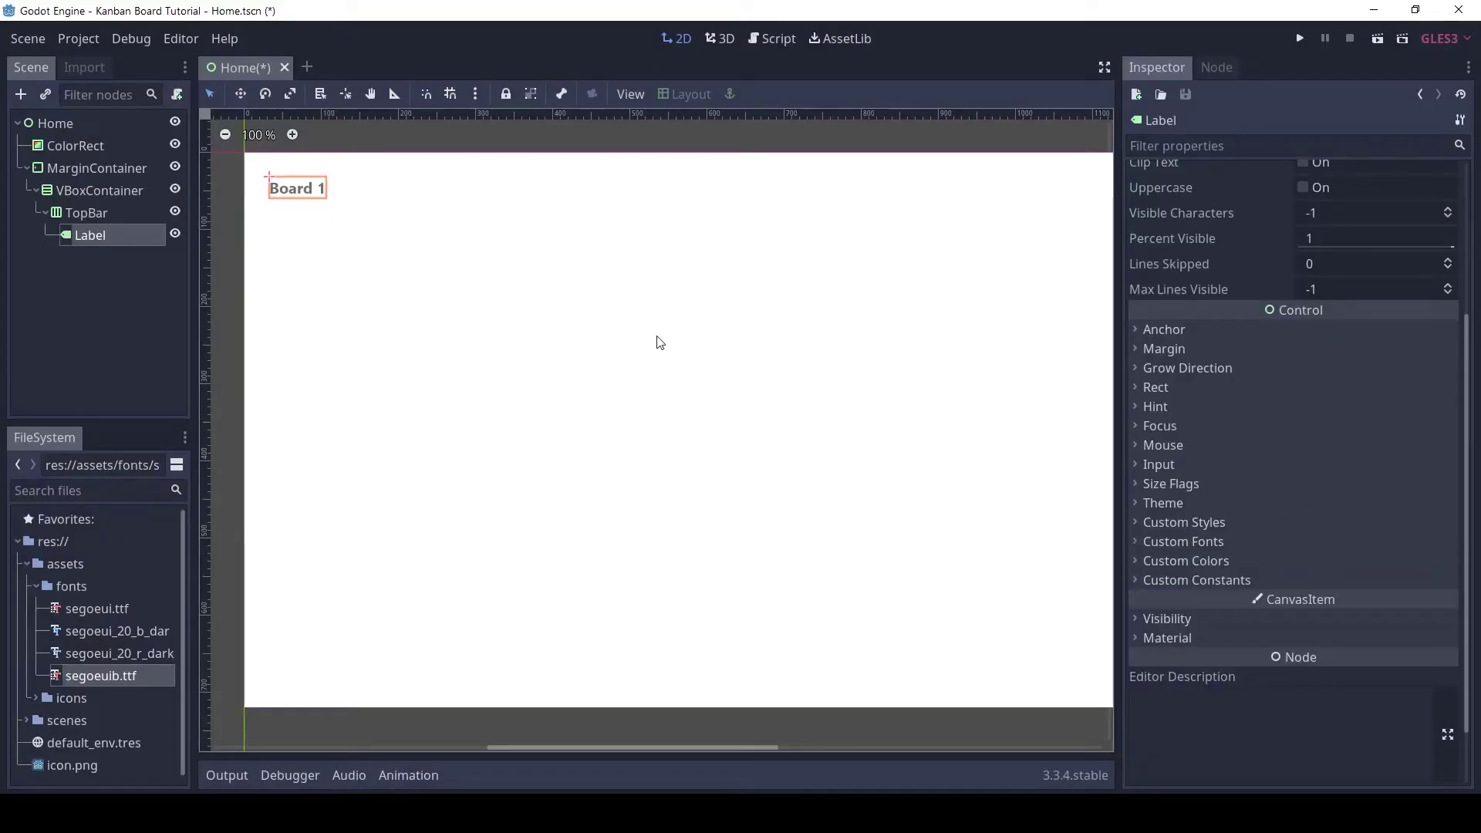
# Duplicate the Board 1 label and change the copy's text to 'Kanban Board'.
pyautogui.click(71, 215)
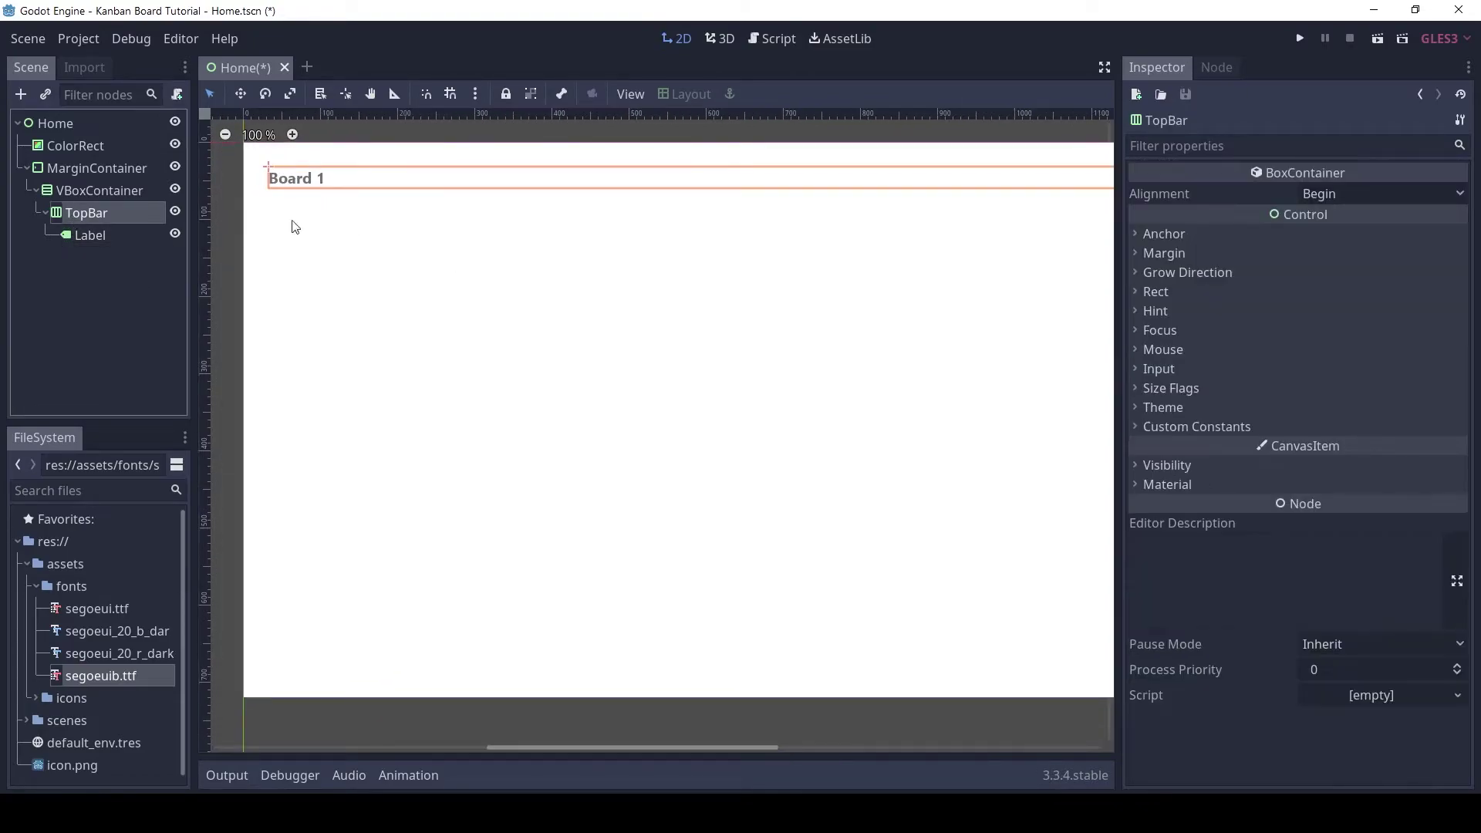
pyautogui.click(762, 792)
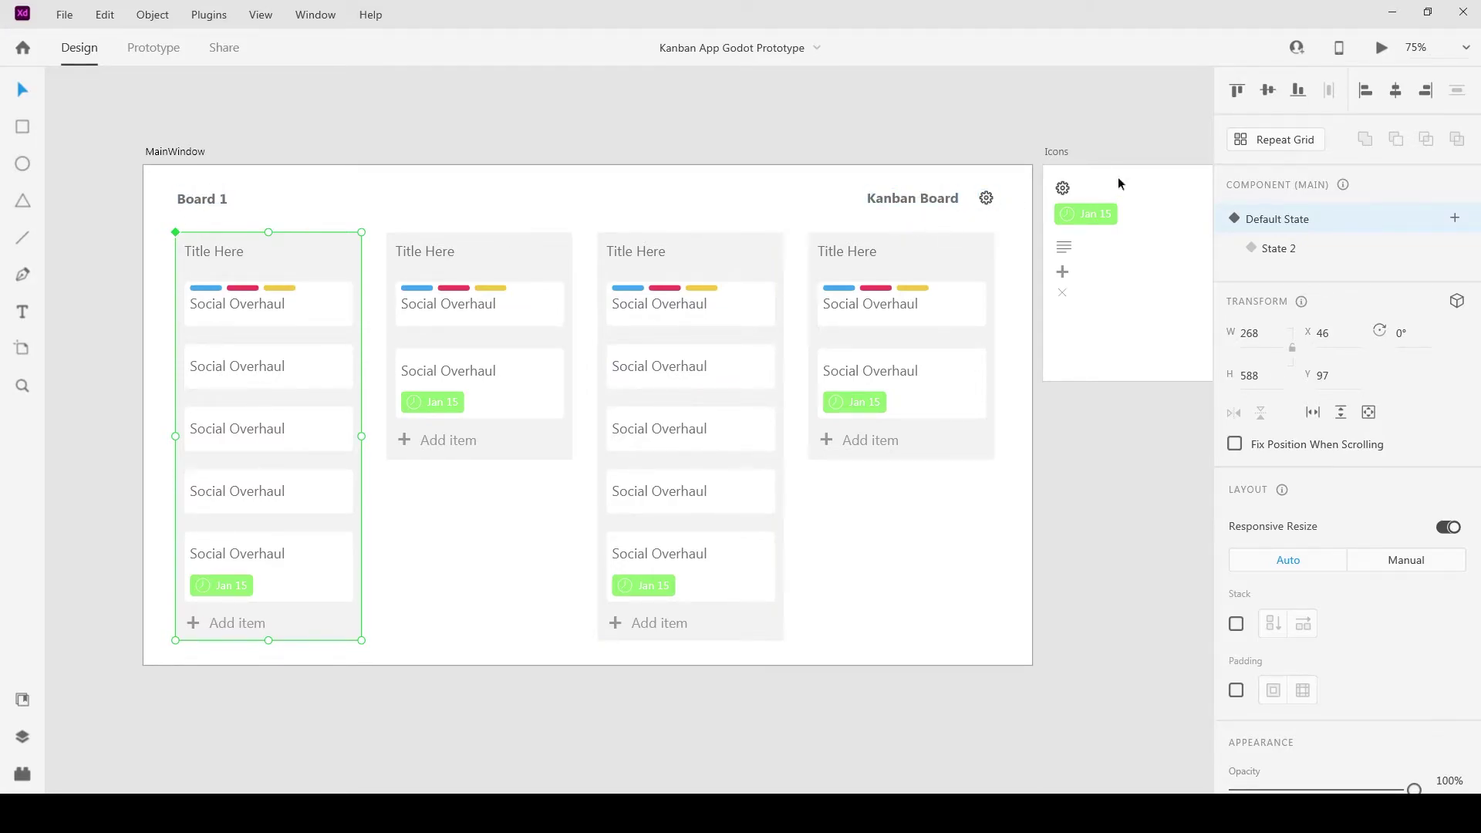
pyautogui.click(1392, 11)
pyautogui.rightClick(89, 219)
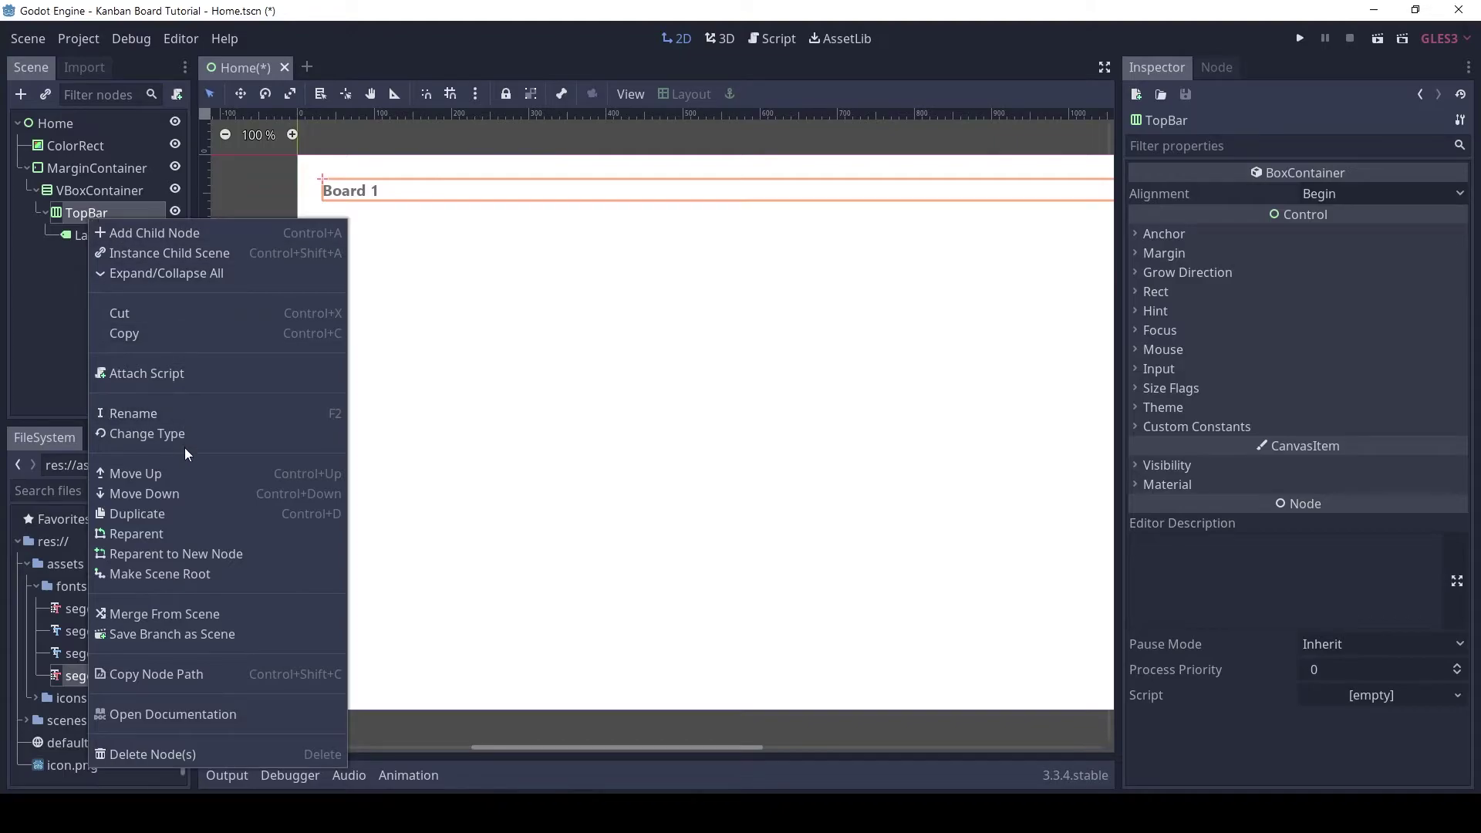
pyautogui.click(86, 234)
pyautogui.rightClick(67, 233)
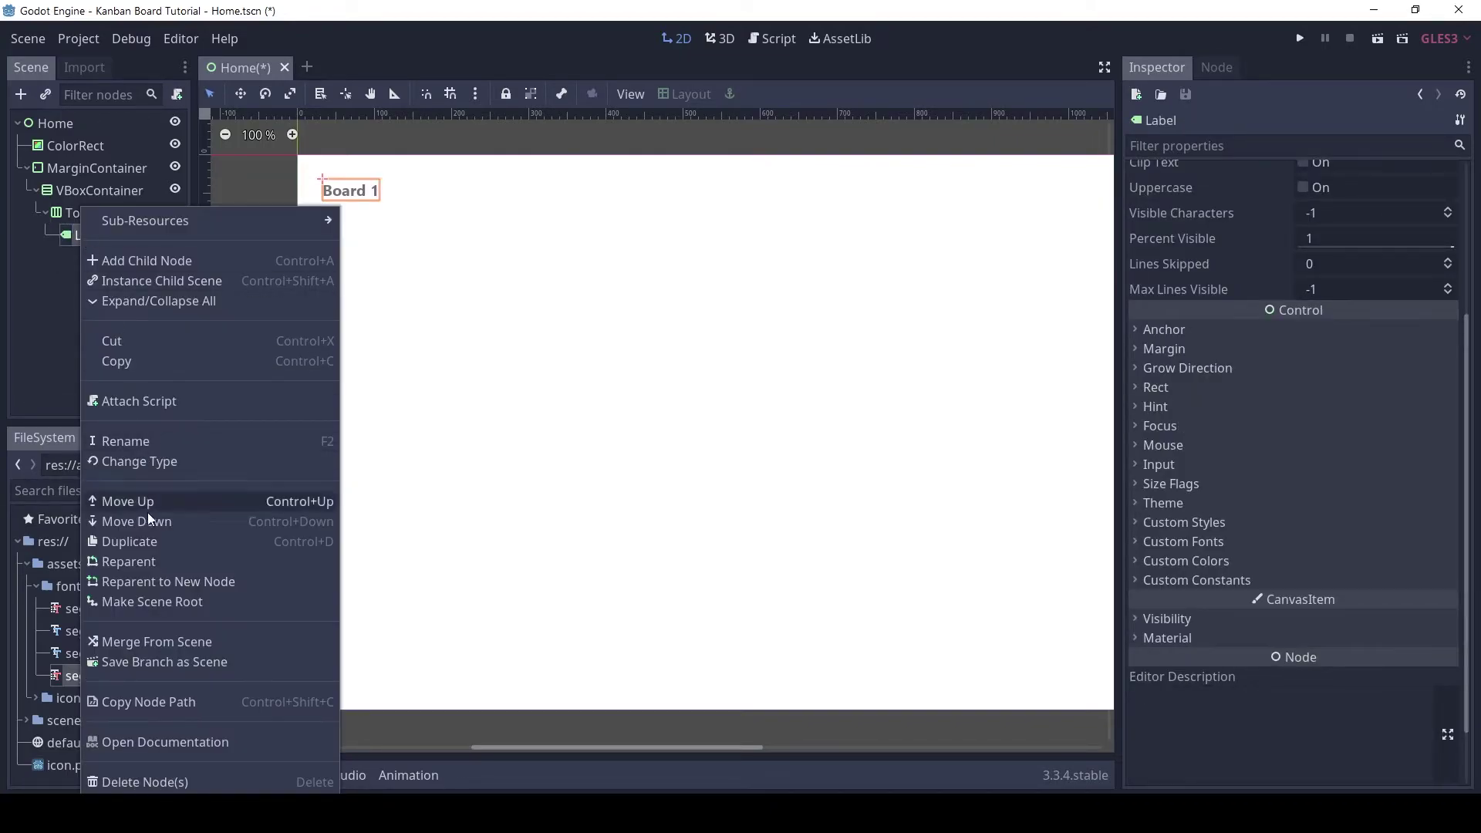
pyautogui.click(146, 539)
pyautogui.click(1141, 214)
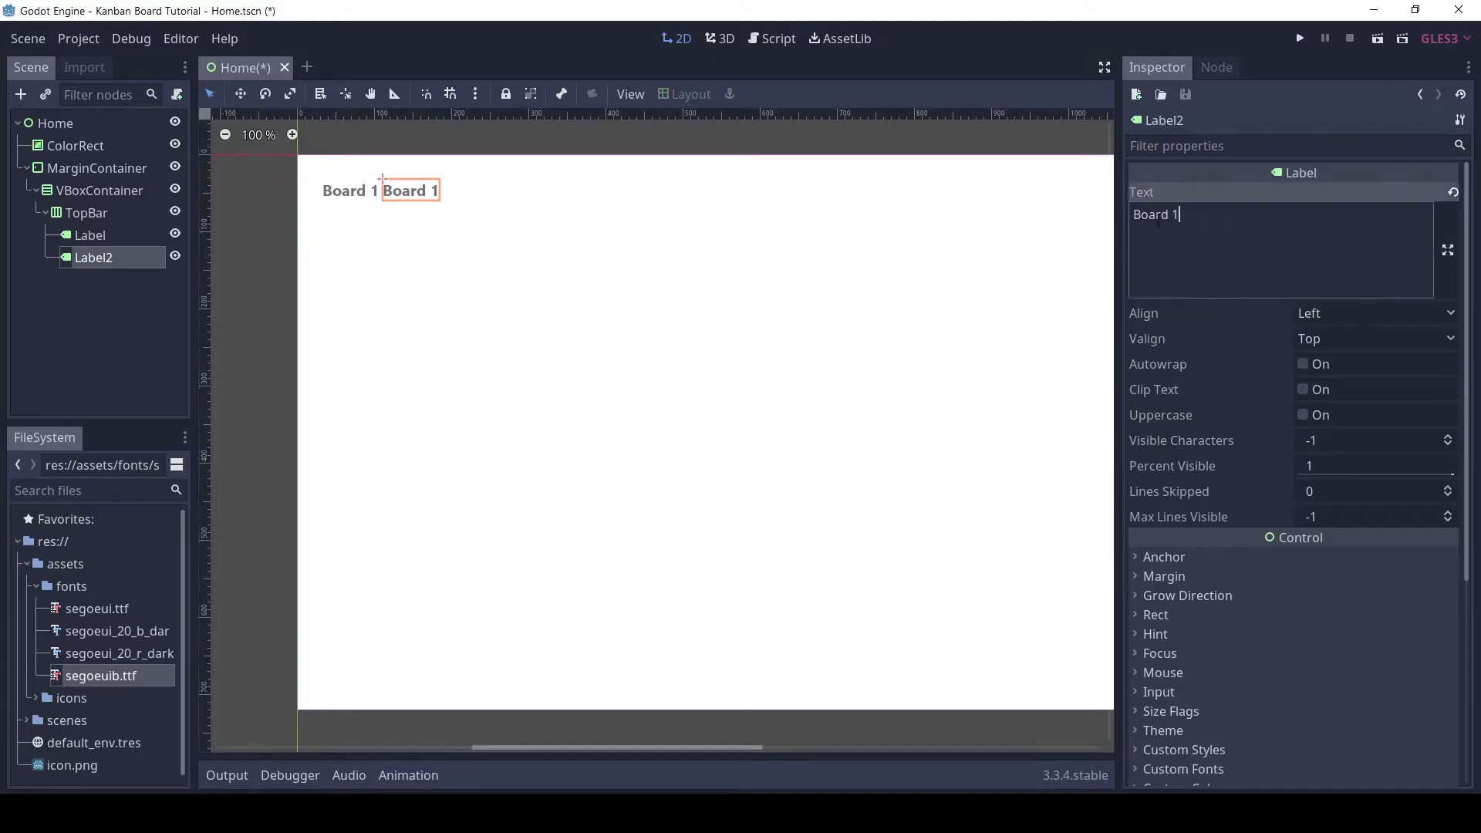
pyautogui.hotkey('ctrl', 'a')
pyautogui.write('Kanban Board')
# Add a TextureButton as a child of TopBar.
pyautogui.click(84, 213)
pyautogui.click(26, 99)
pyautogui.write('textureb')
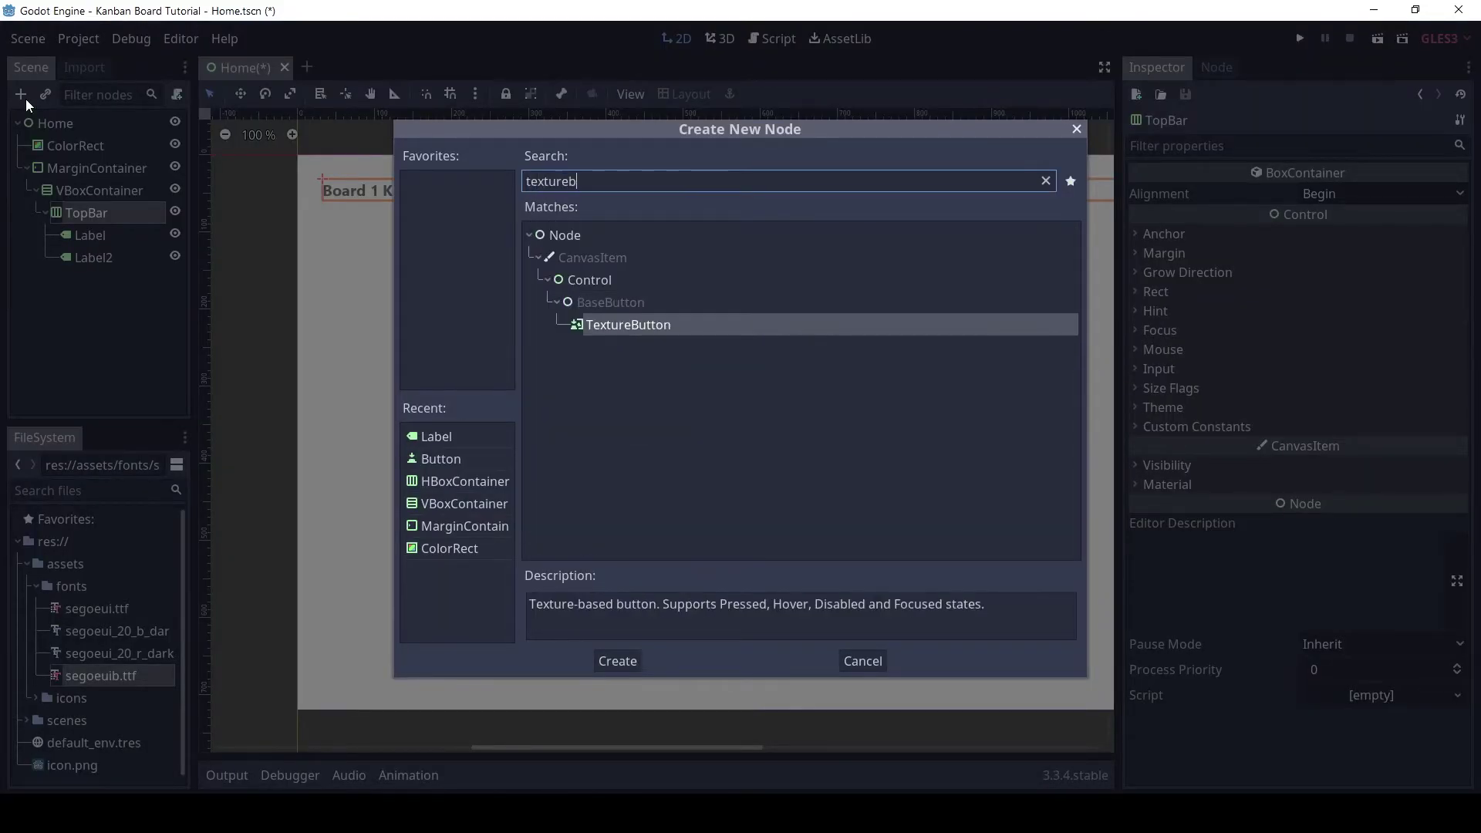
pyautogui.press('BackSpace')
pyautogui.press('BackSpace')
pyautogui.write('ebutton')
pyautogui.press('Return')
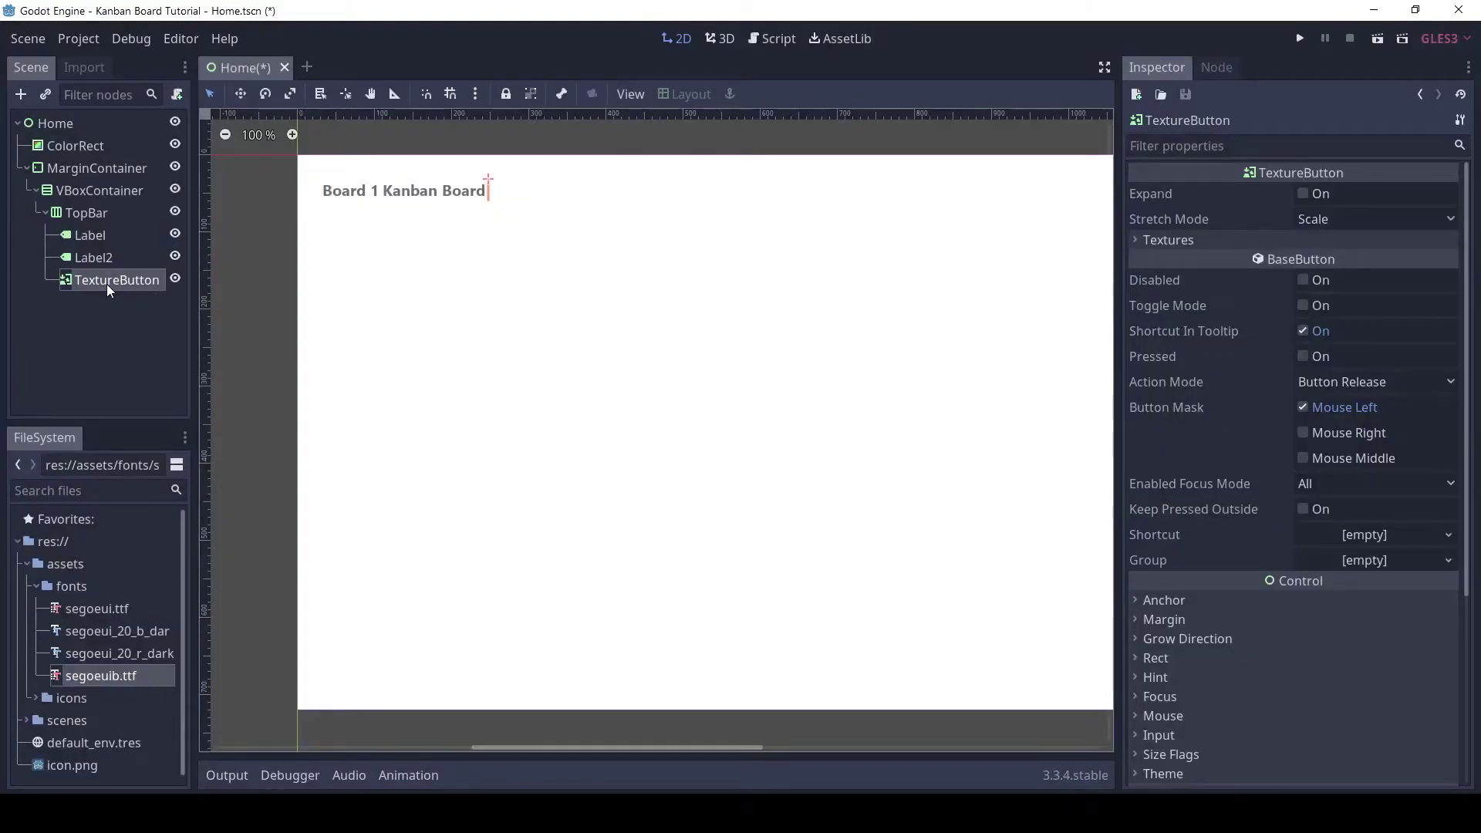
# Set the TextureButton's Normal texture to settings_icon.png.
pyautogui.click(1184, 239)
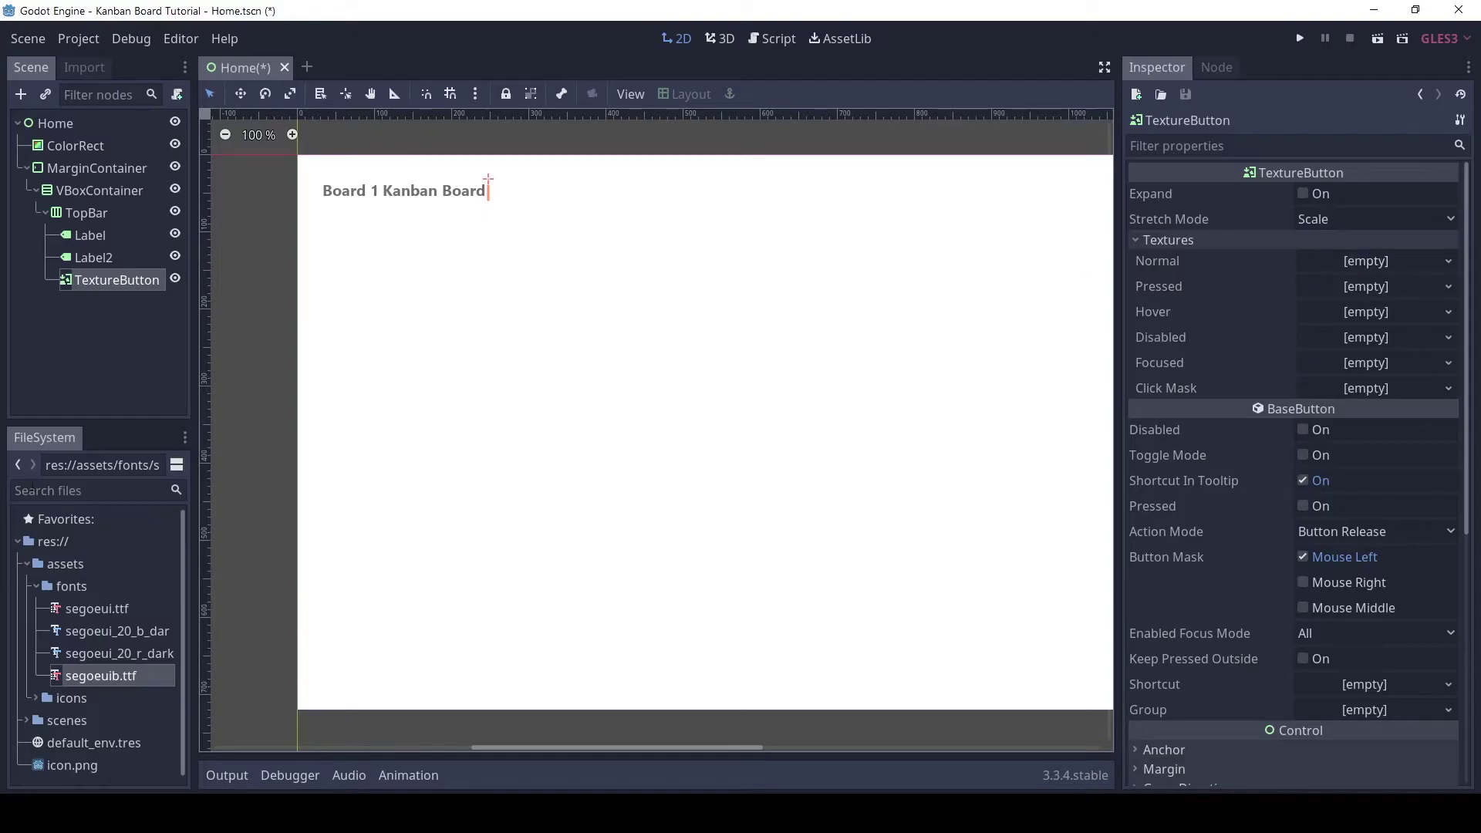
pyautogui.click(67, 493)
pyautogui.write('settin')
pyautogui.moveTo(65, 610); pyautogui.dragTo(1367, 272)
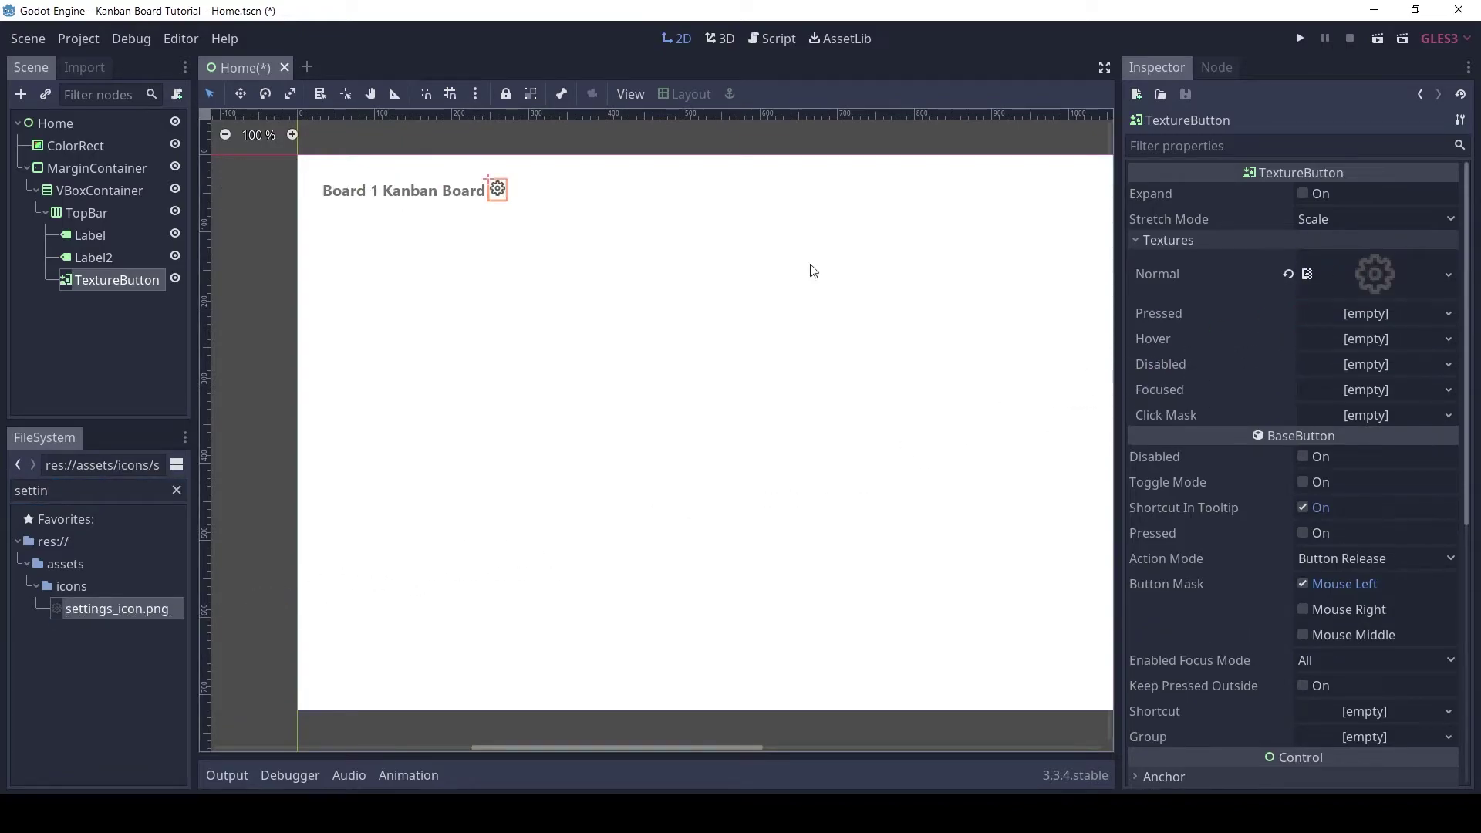
pyautogui.click(292, 134)
pyautogui.click(292, 134)
pyautogui.click(292, 135)
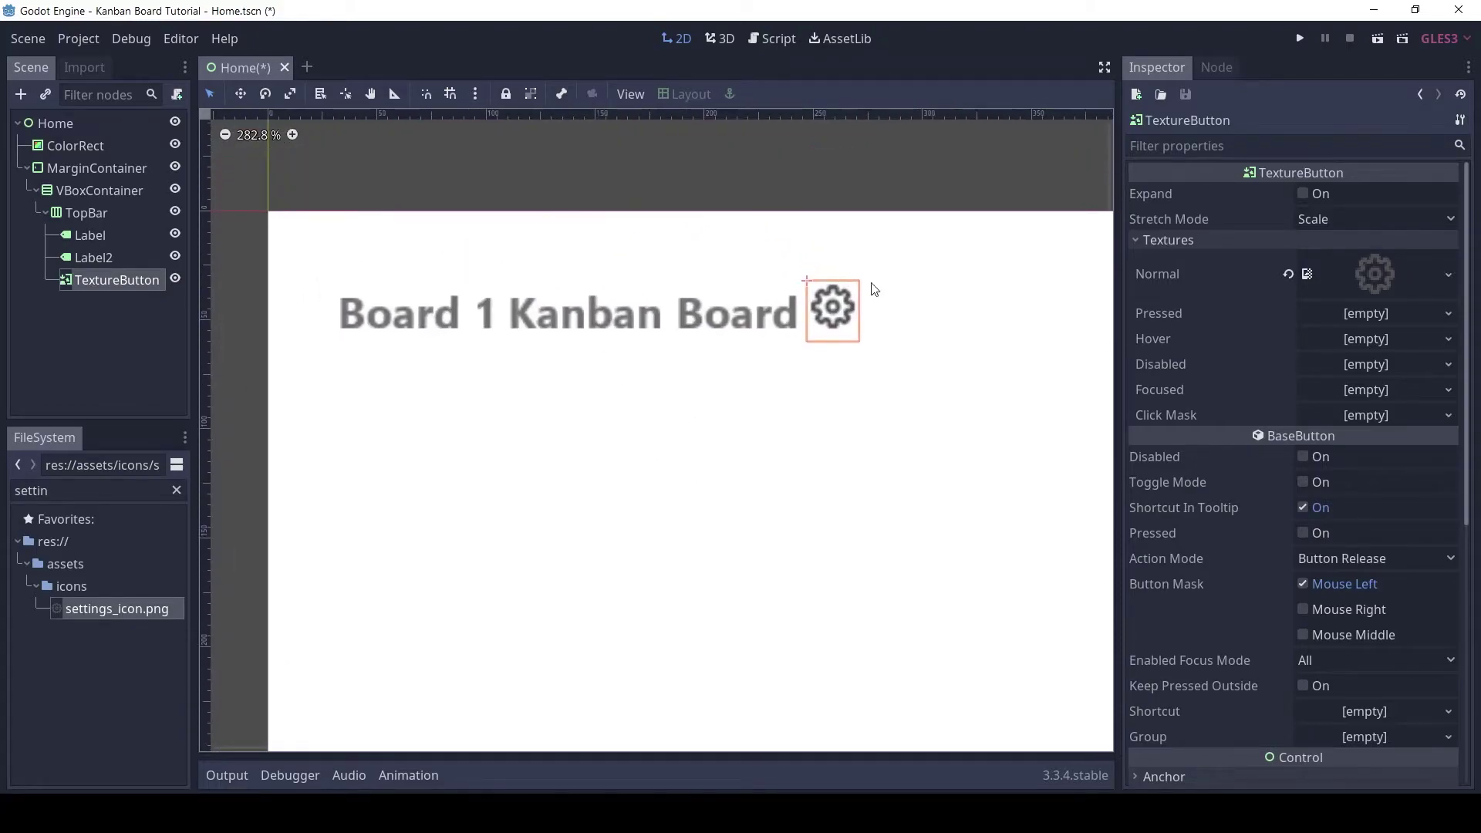
# Set the gear button's Stretch Mode to Keep Aspect Centered.
pyautogui.click(1341, 219)
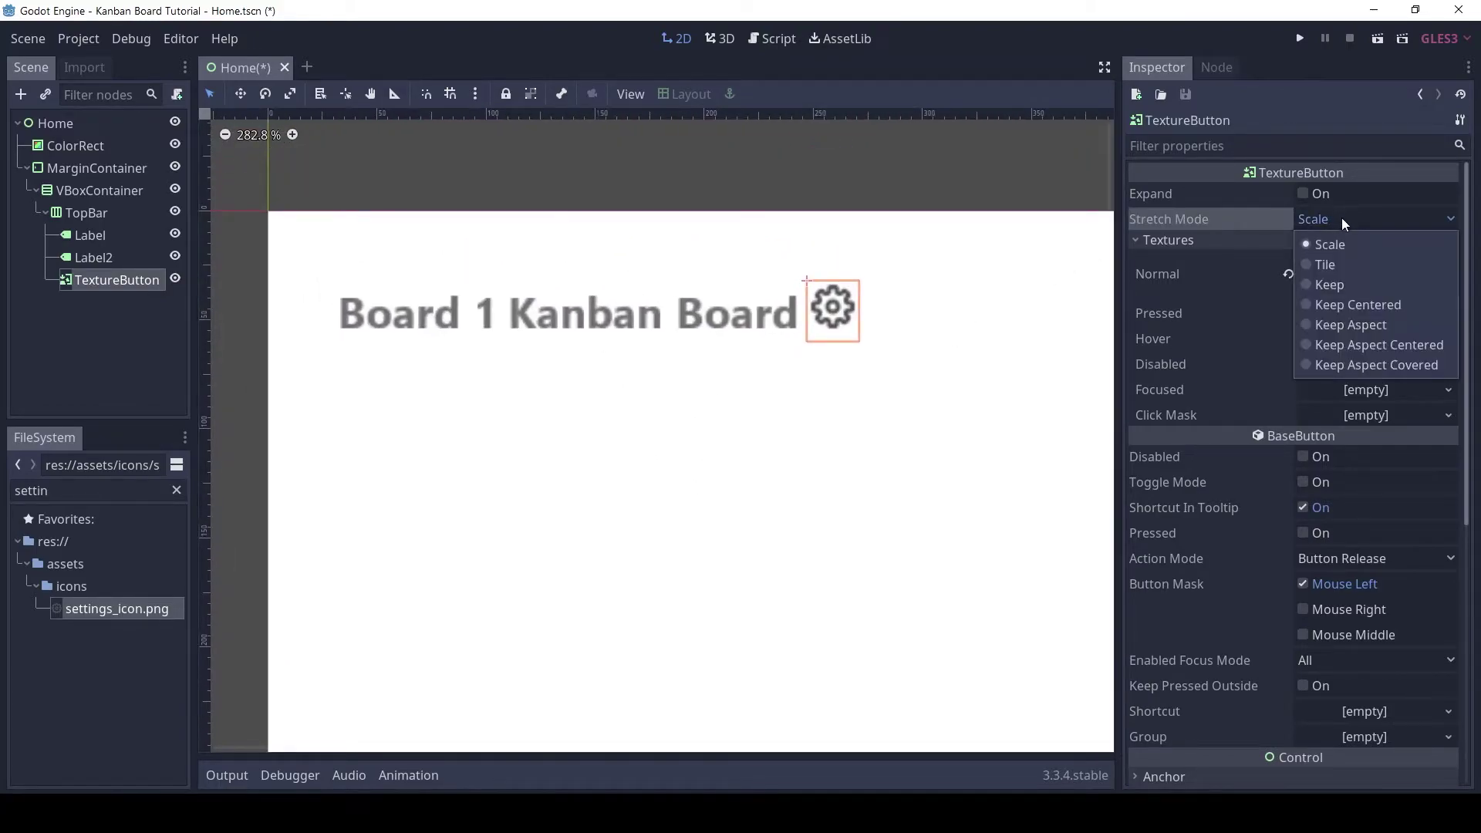
pyautogui.click(1363, 305)
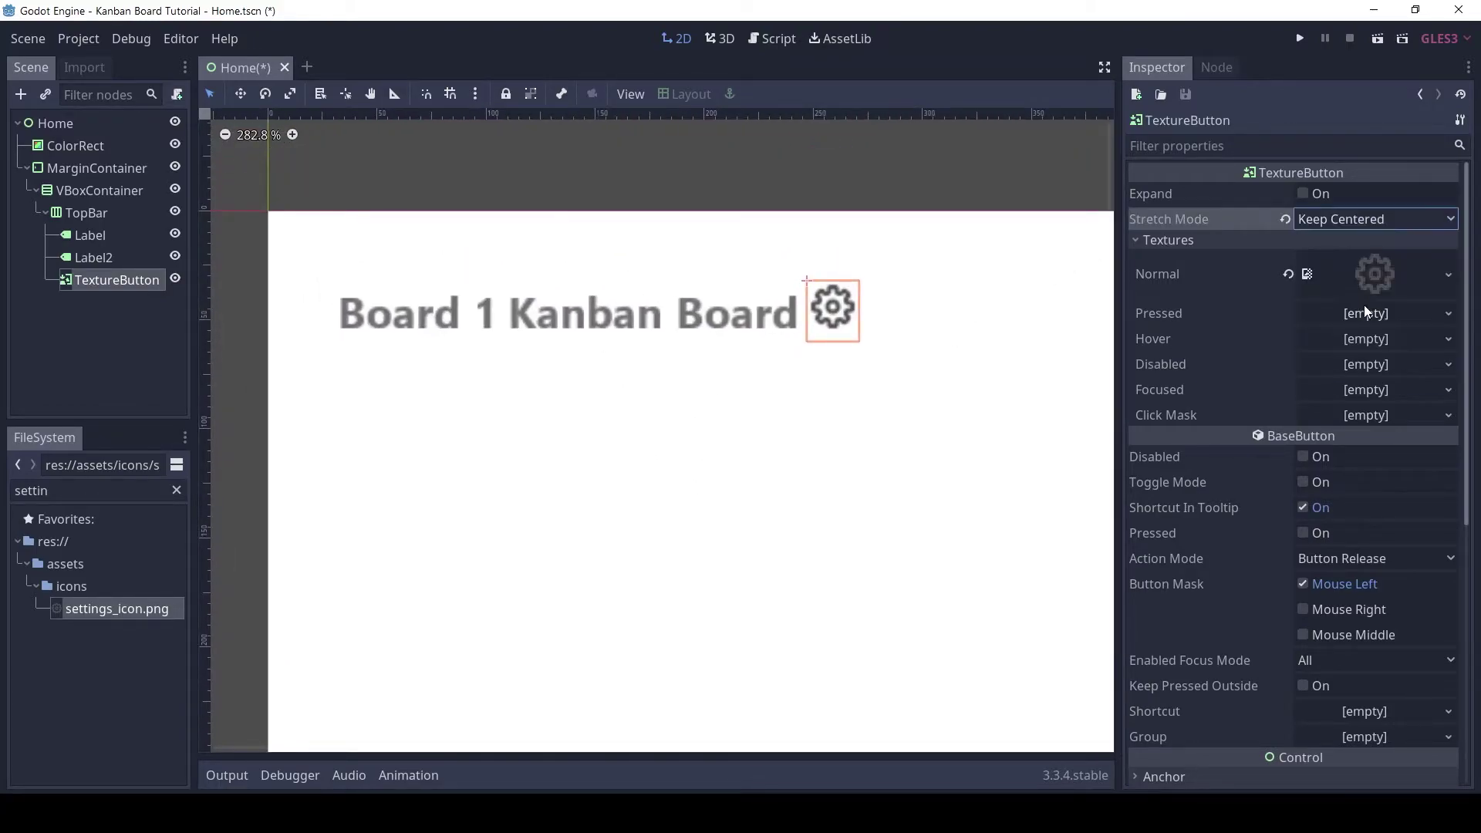
pyautogui.click(1326, 222)
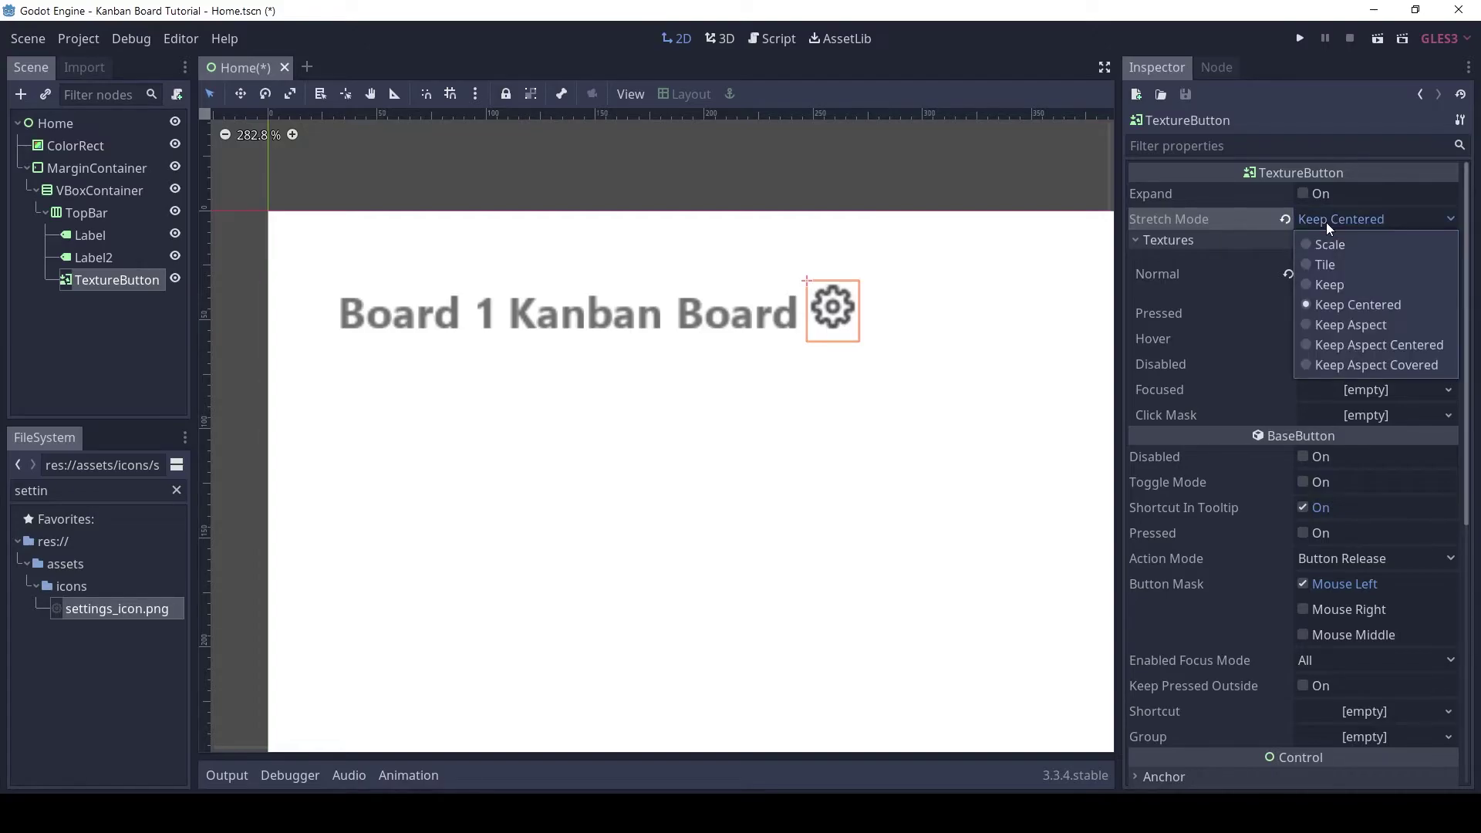
pyautogui.click(1335, 350)
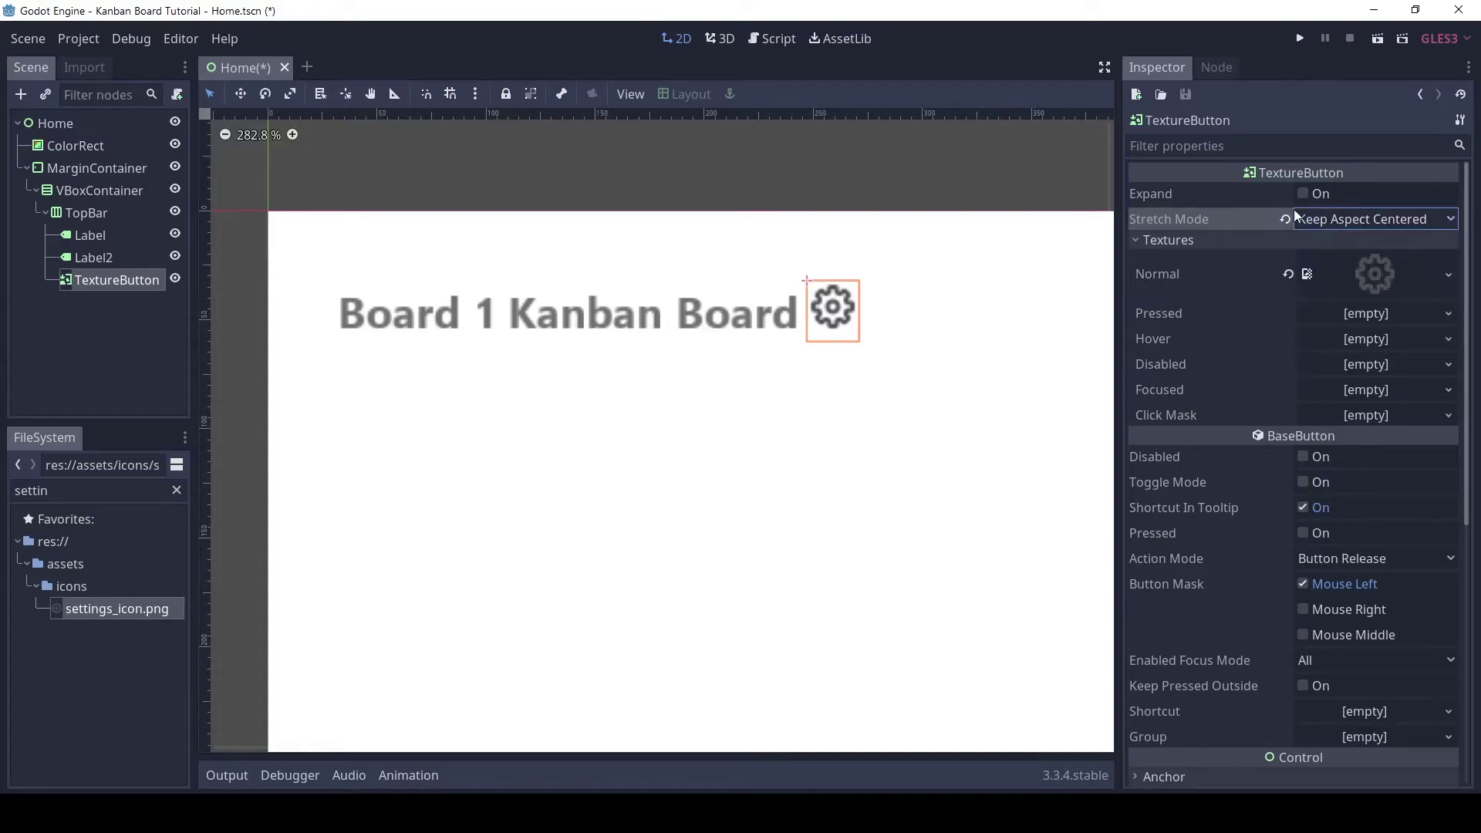
pyautogui.click(1350, 224)
pyautogui.click(1232, 224)
# Assign settings_icon.png to the Pressed, Hover and Focused texture slots.
pyautogui.moveTo(1369, 278); pyautogui.dragTo(1385, 444)
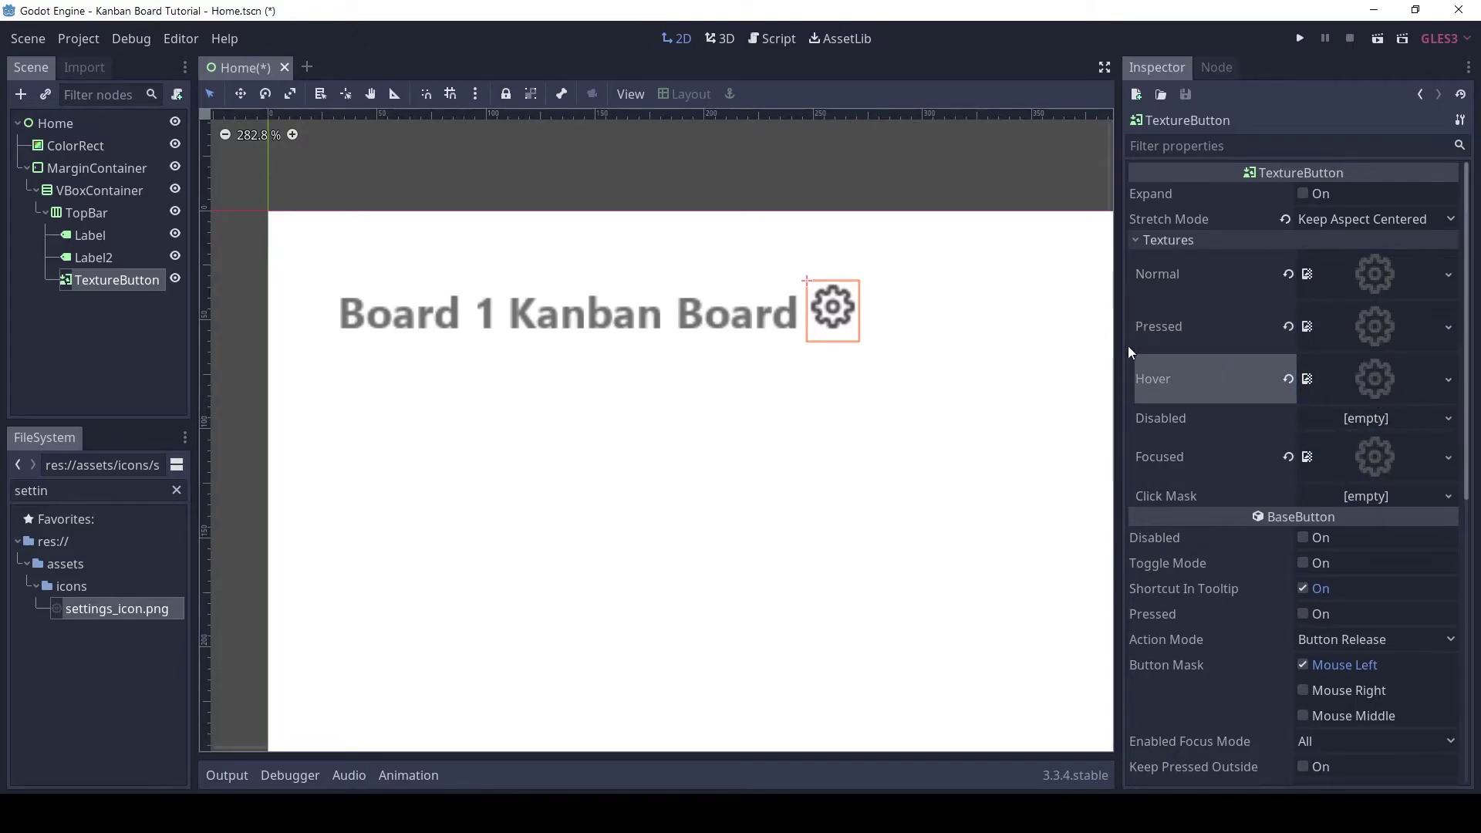
pyautogui.click(1168, 240)
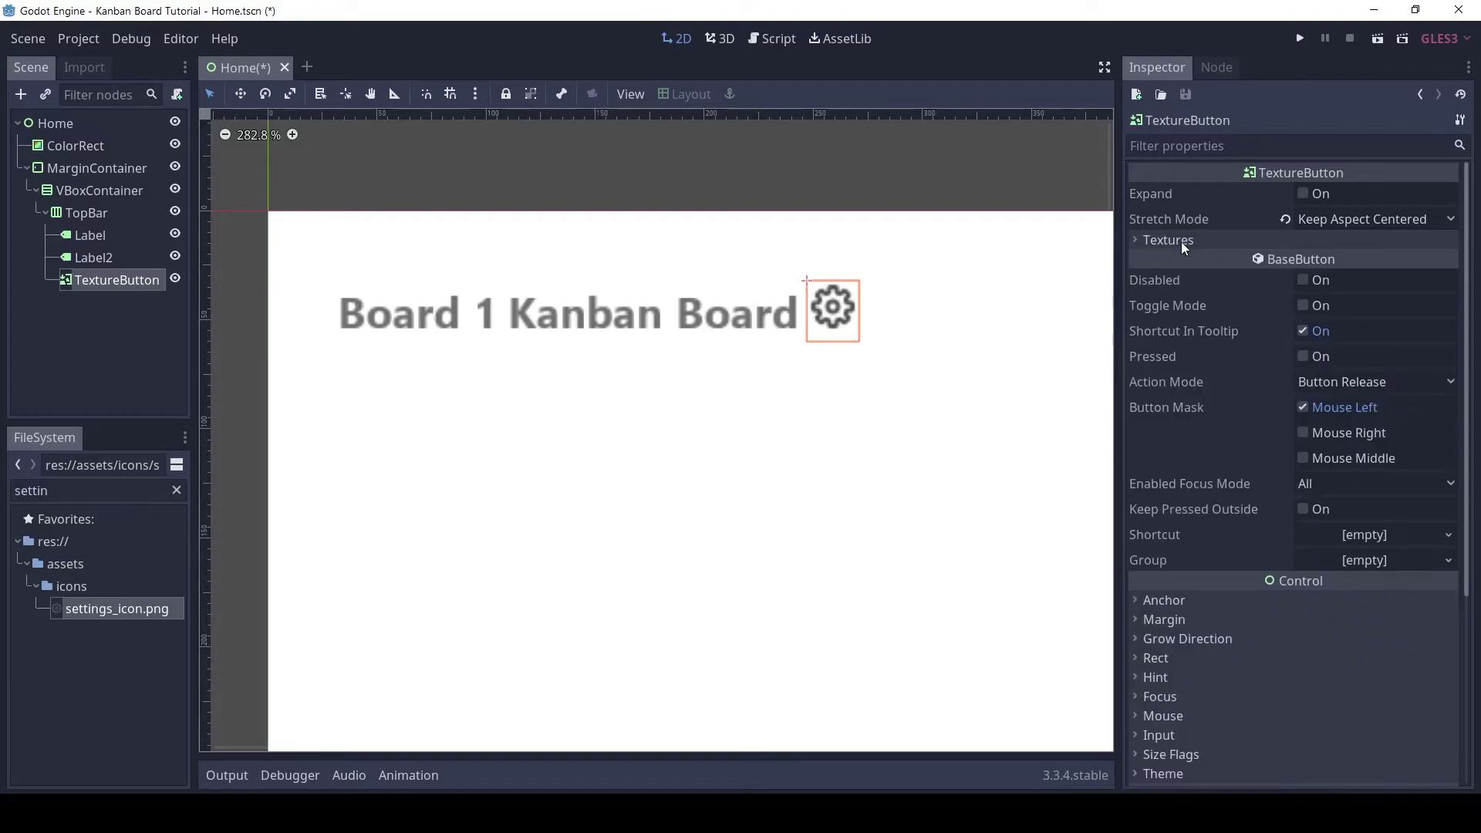
pyautogui.moveTo(602, 344)
pyautogui.mouseDown(button='middle')
pyautogui.moveTo(671, 383)
pyautogui.moveTo(608, 319)
pyautogui.moveTo(595, 331)
pyautogui.mouseUp(button='middle')
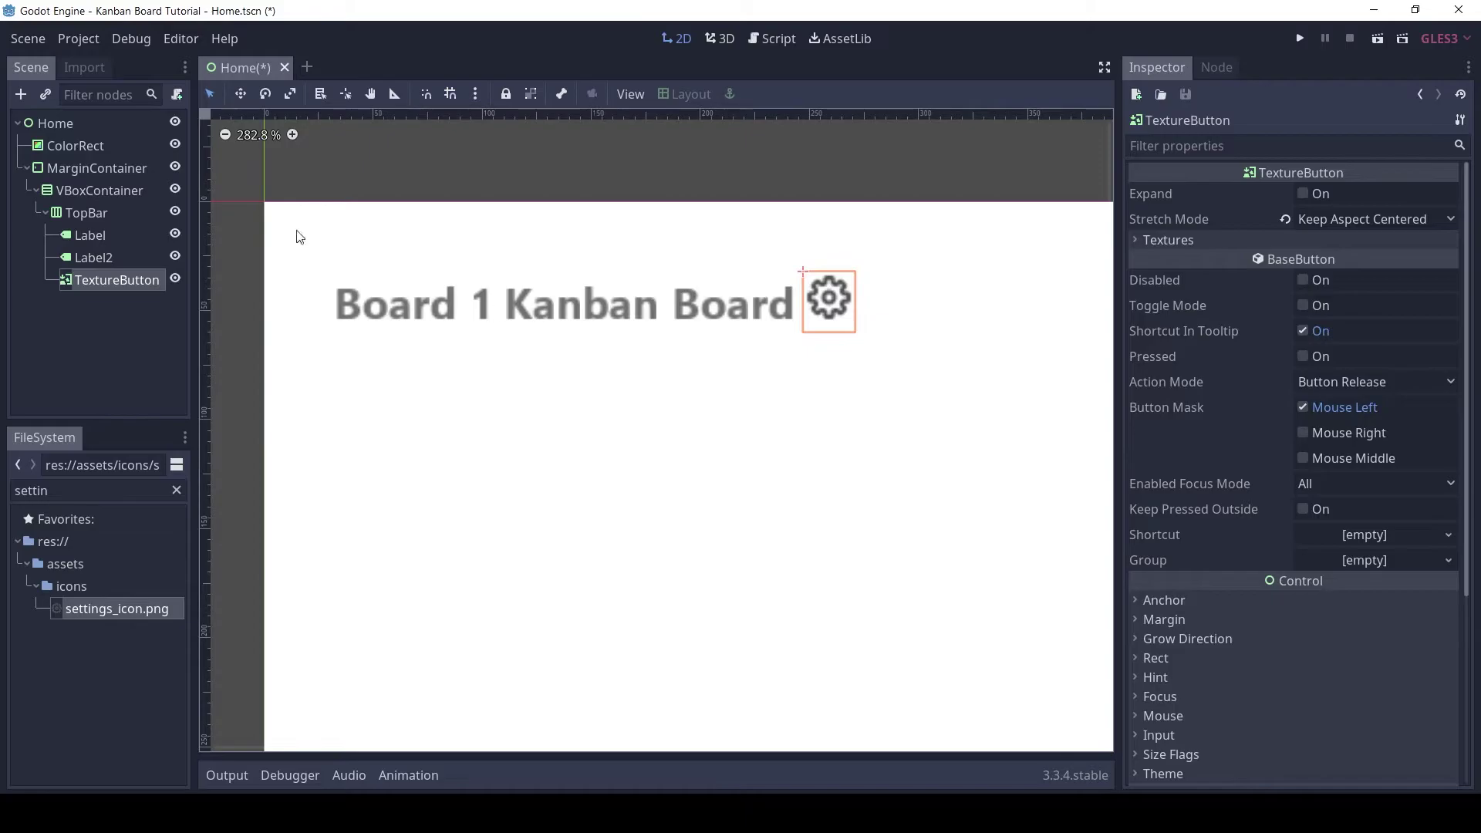
pyautogui.click(251, 138)
pyautogui.moveTo(692, 387); pyautogui.dragTo(379, 299, button='middle')
pyautogui.click(224, 134)
# Add a VSeparator under TopBar and move it between Label and Label2 in the Scene tree.
pyautogui.click(96, 212)
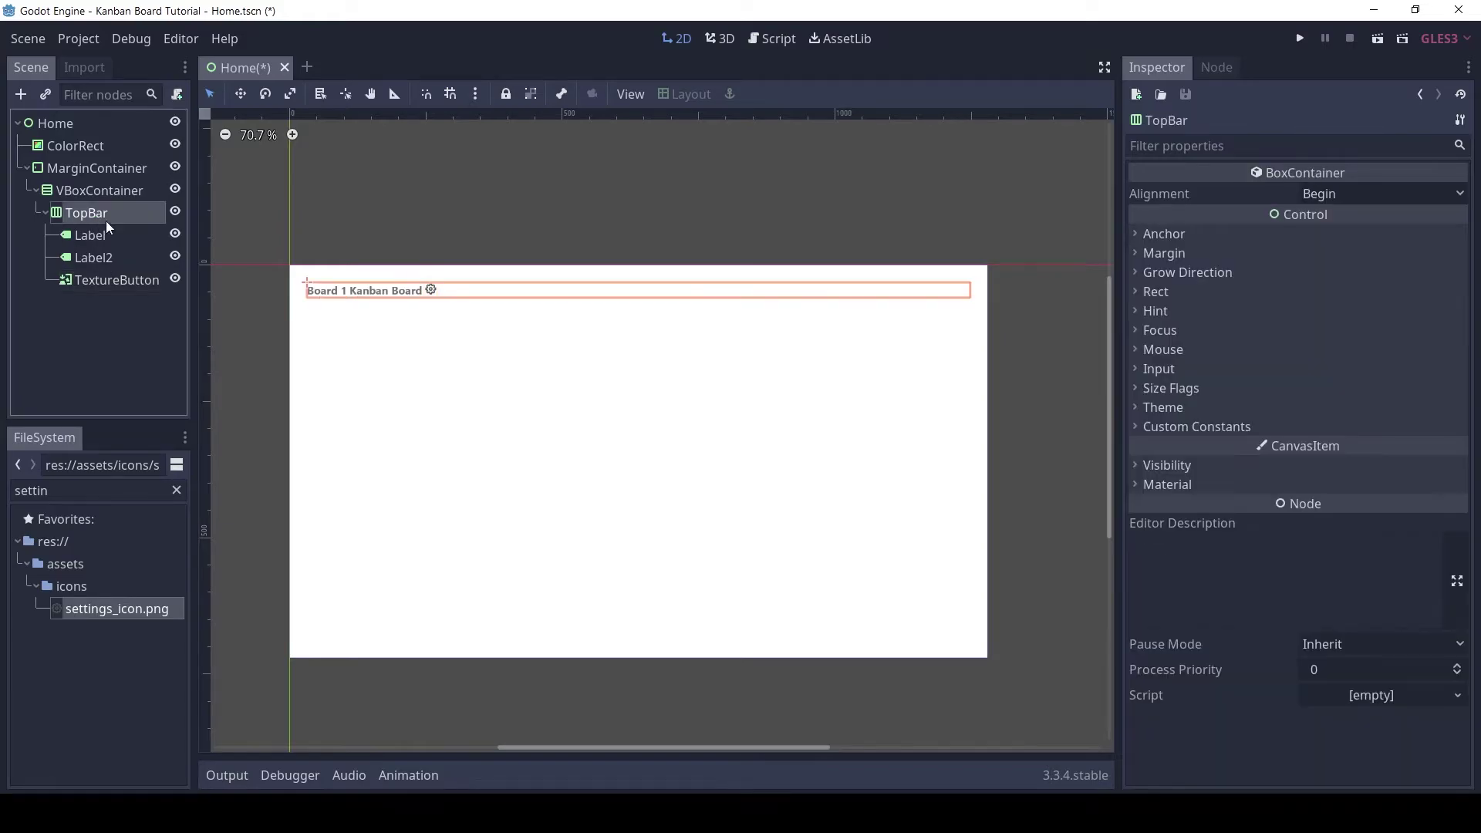
pyautogui.click(20, 94)
pyautogui.write('verti')
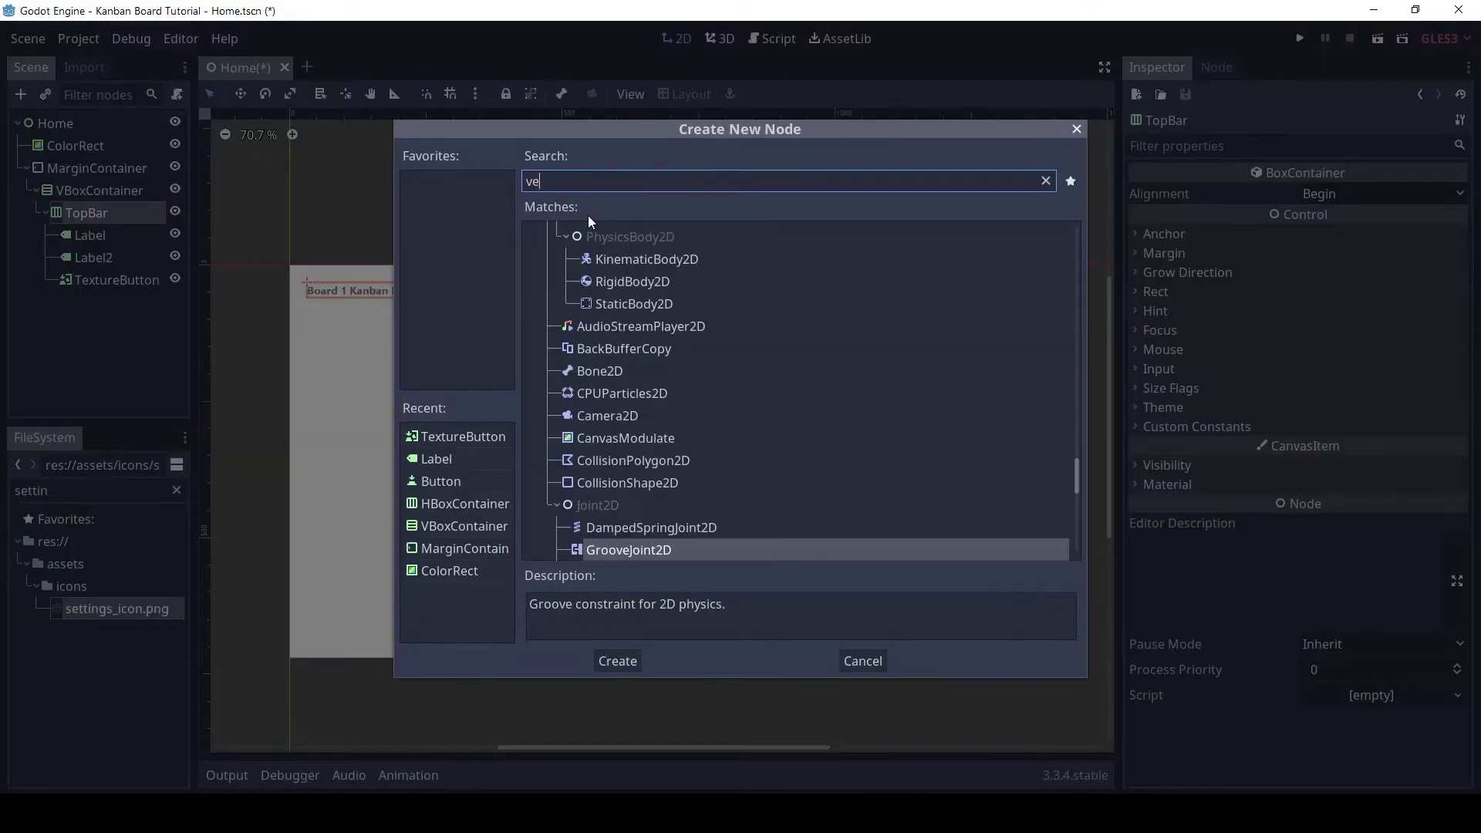
pyautogui.press('BackSpace')
pyautogui.press('BackSpace')
pyautogui.press('BackSpace')
pyautogui.press('BackSpace')
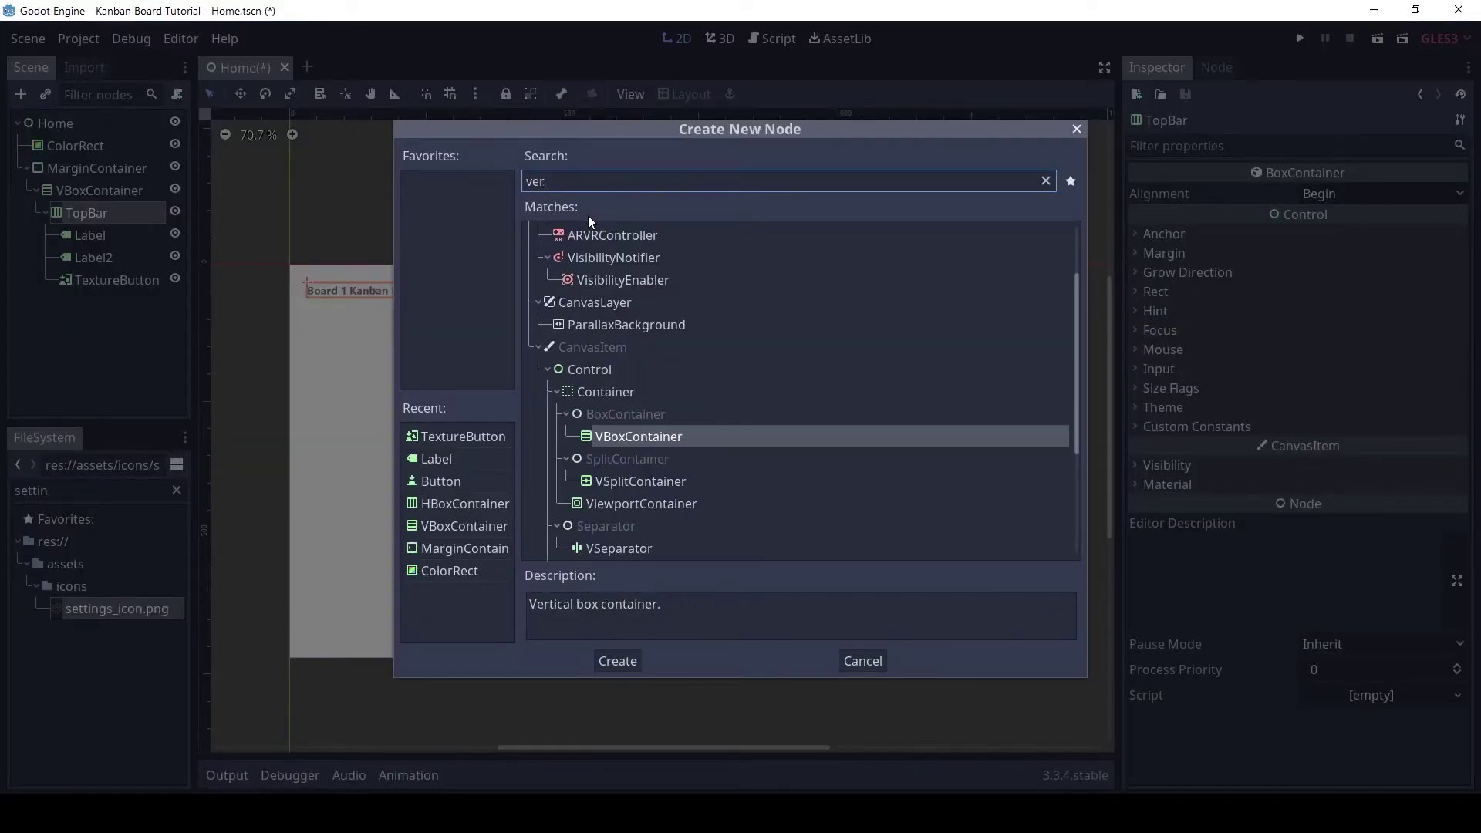
pyautogui.write('sevsepa')
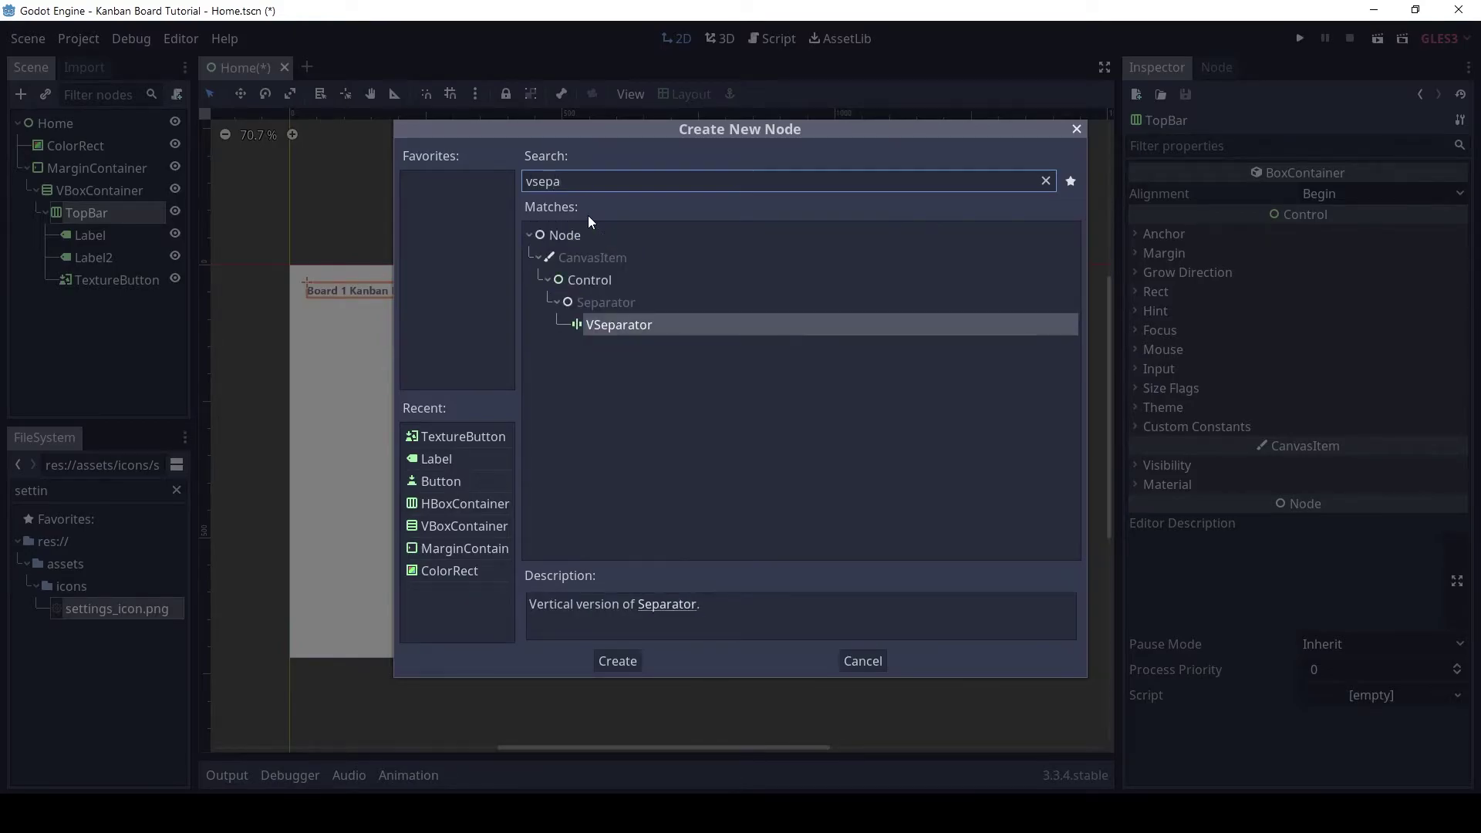
pyautogui.click(618, 657)
pyautogui.moveTo(89, 308); pyautogui.dragTo(84, 247)
pyautogui.click(105, 242)
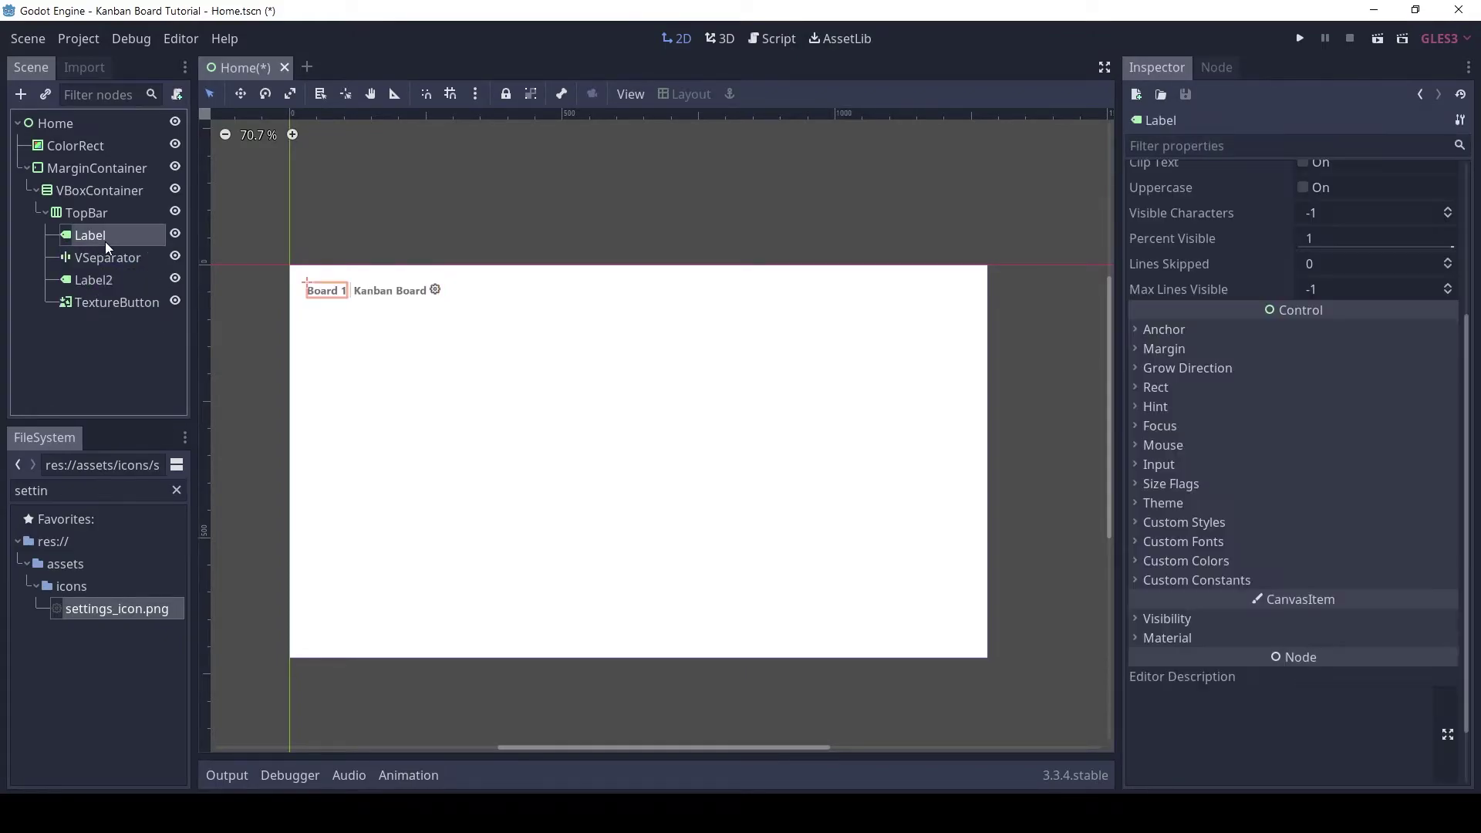
# Rename Label to BoardName and Label2 to AppName, correcting its capitalisation.
pyautogui.click(105, 243)
pyautogui.write('BoardName')
pyautogui.press('Return')
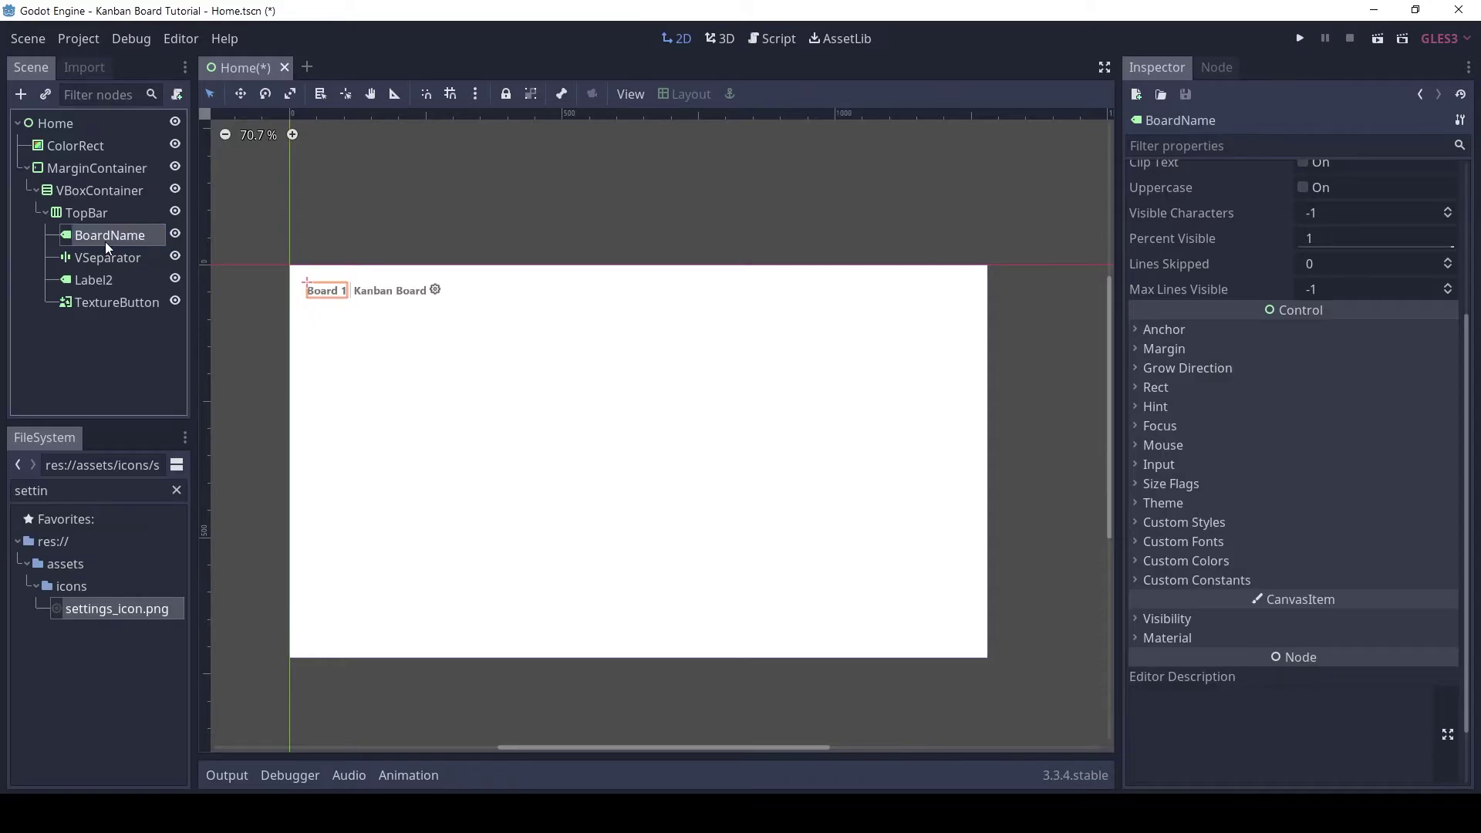
pyautogui.doubleClick(104, 283)
pyautogui.write('Appname')
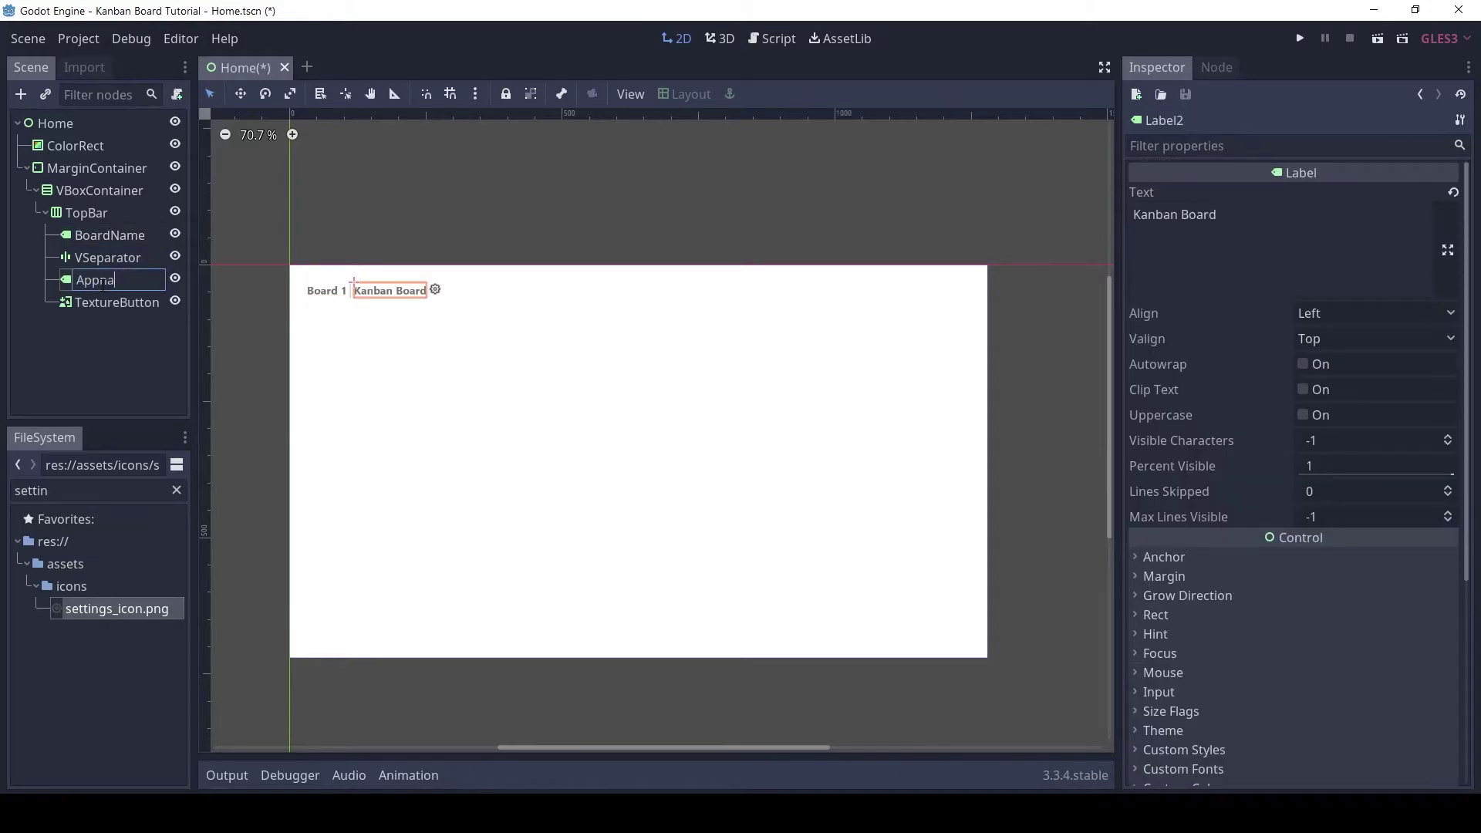
pyautogui.press('Return')
pyautogui.doubleClick(102, 285)
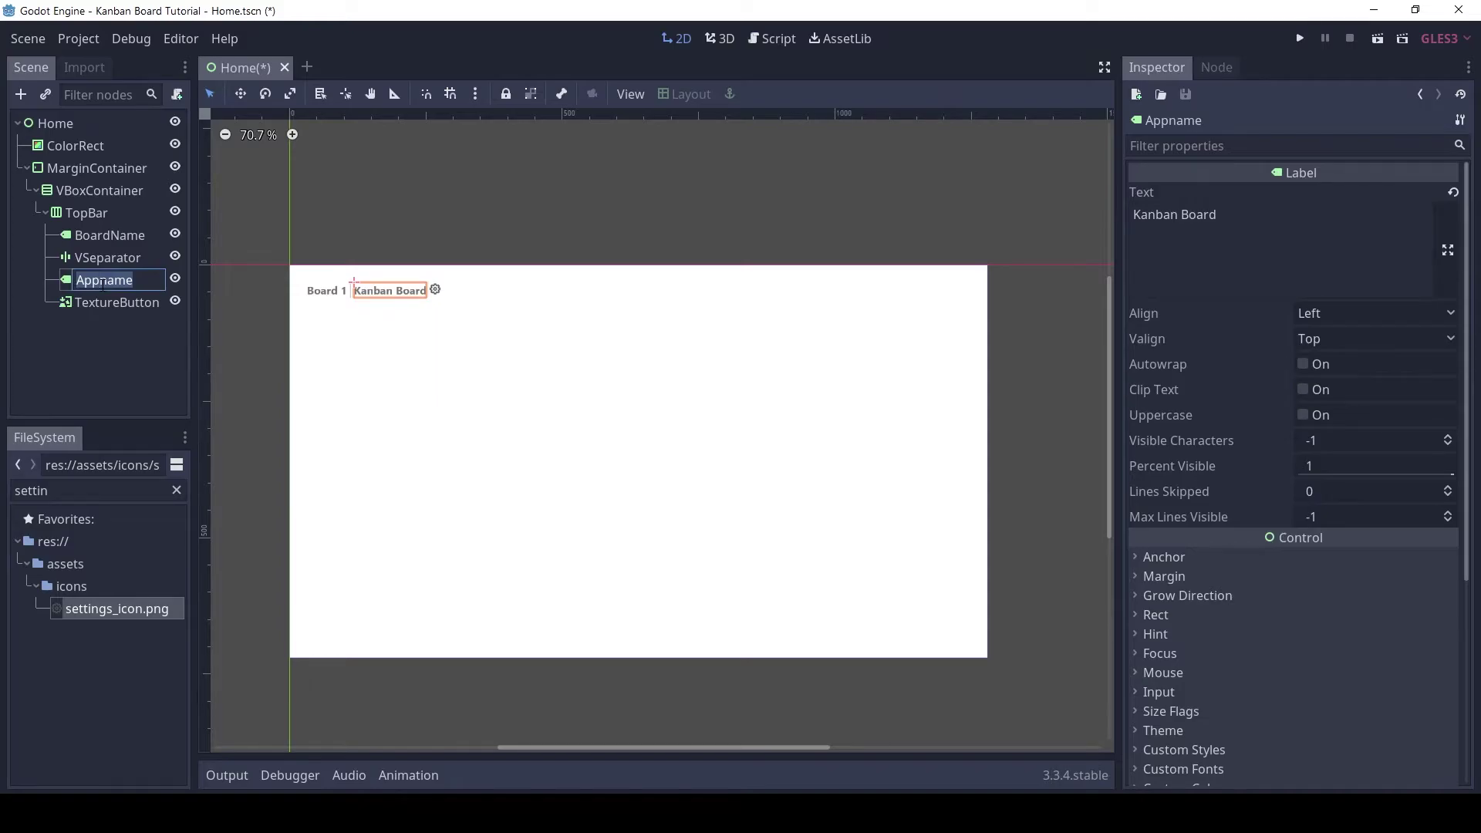
pyautogui.write('AppName')
pyautogui.press('Return')
# Rename the TextureButton to SettingsBtn.
pyautogui.doubleClick(116, 303)
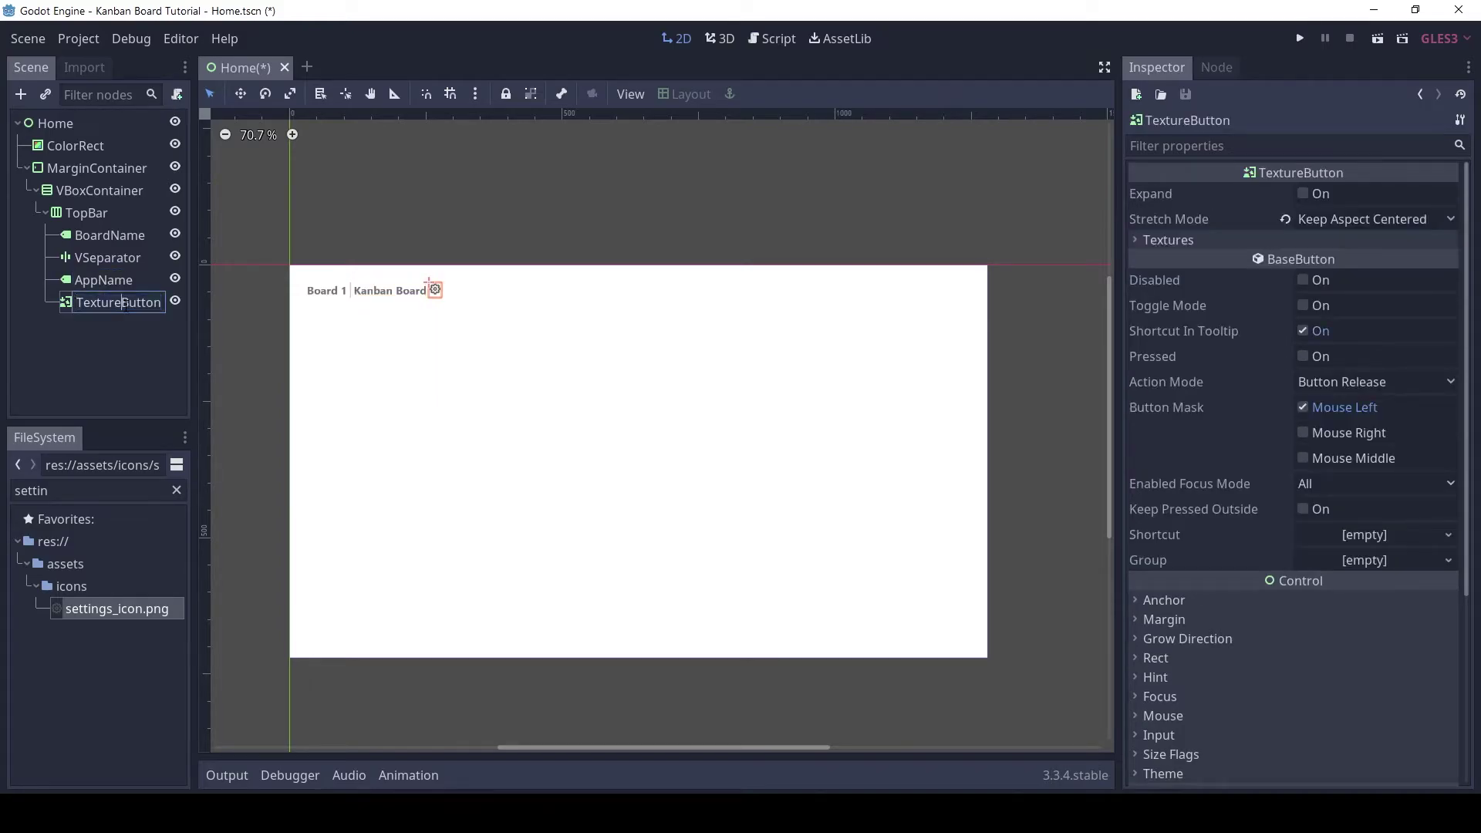
pyautogui.write('SettingsBtn')
pyautogui.press('Return')
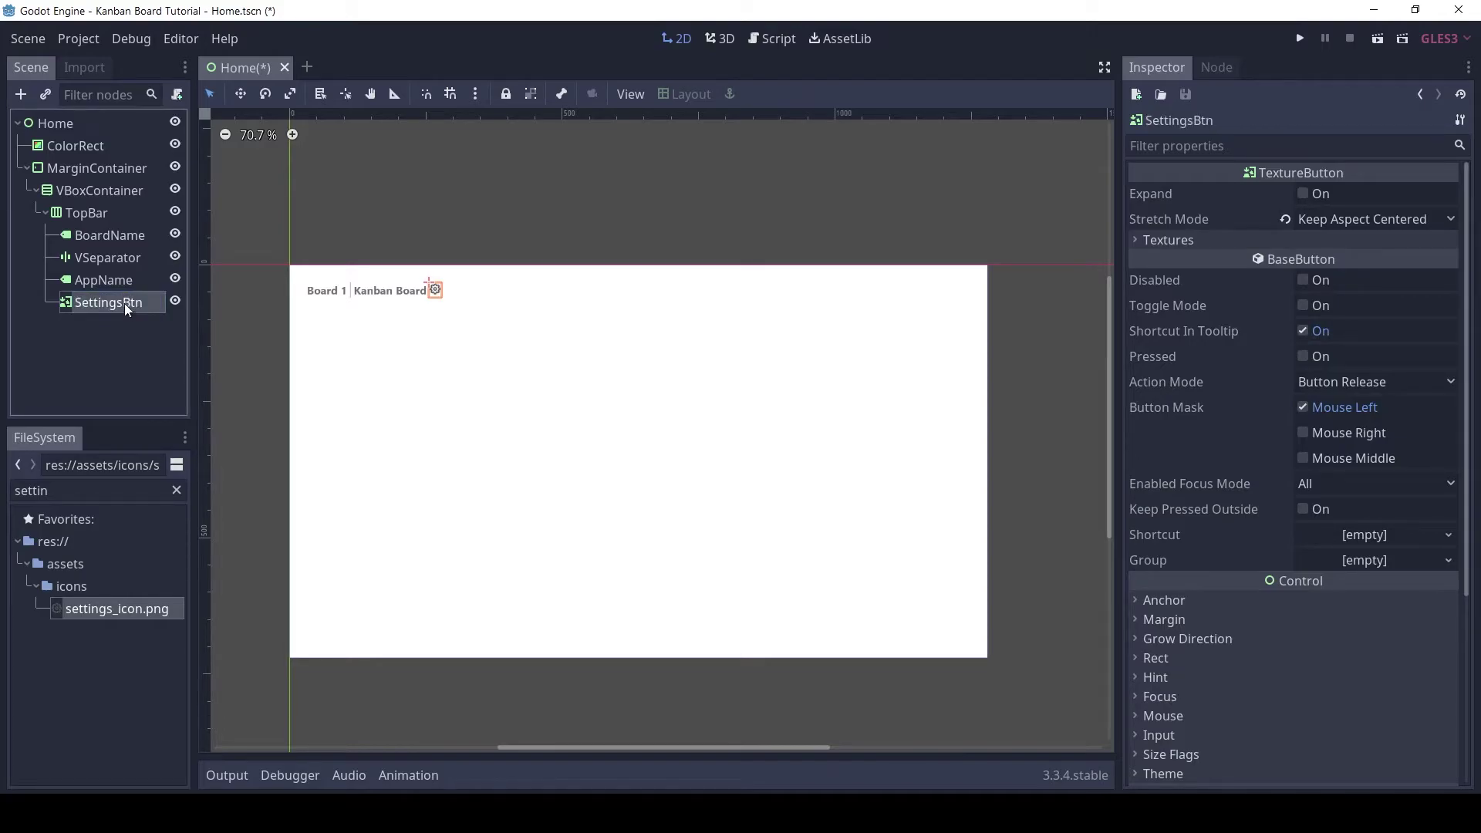
pyautogui.click(109, 261)
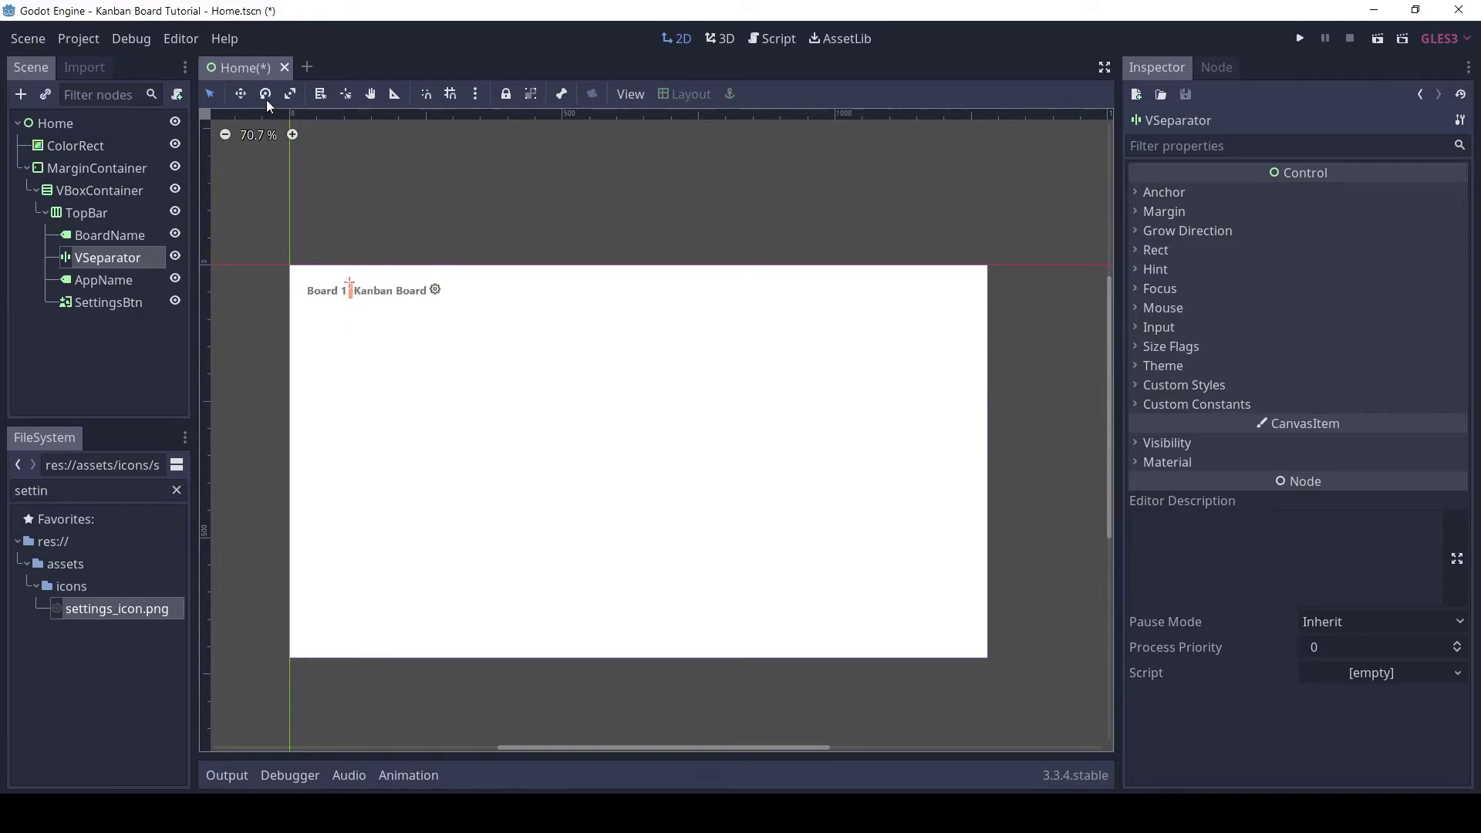
# Enable horizontal Expand on VSeparator so Kanban Board and the gear move right.
pyautogui.scroll(1, 330, 155)
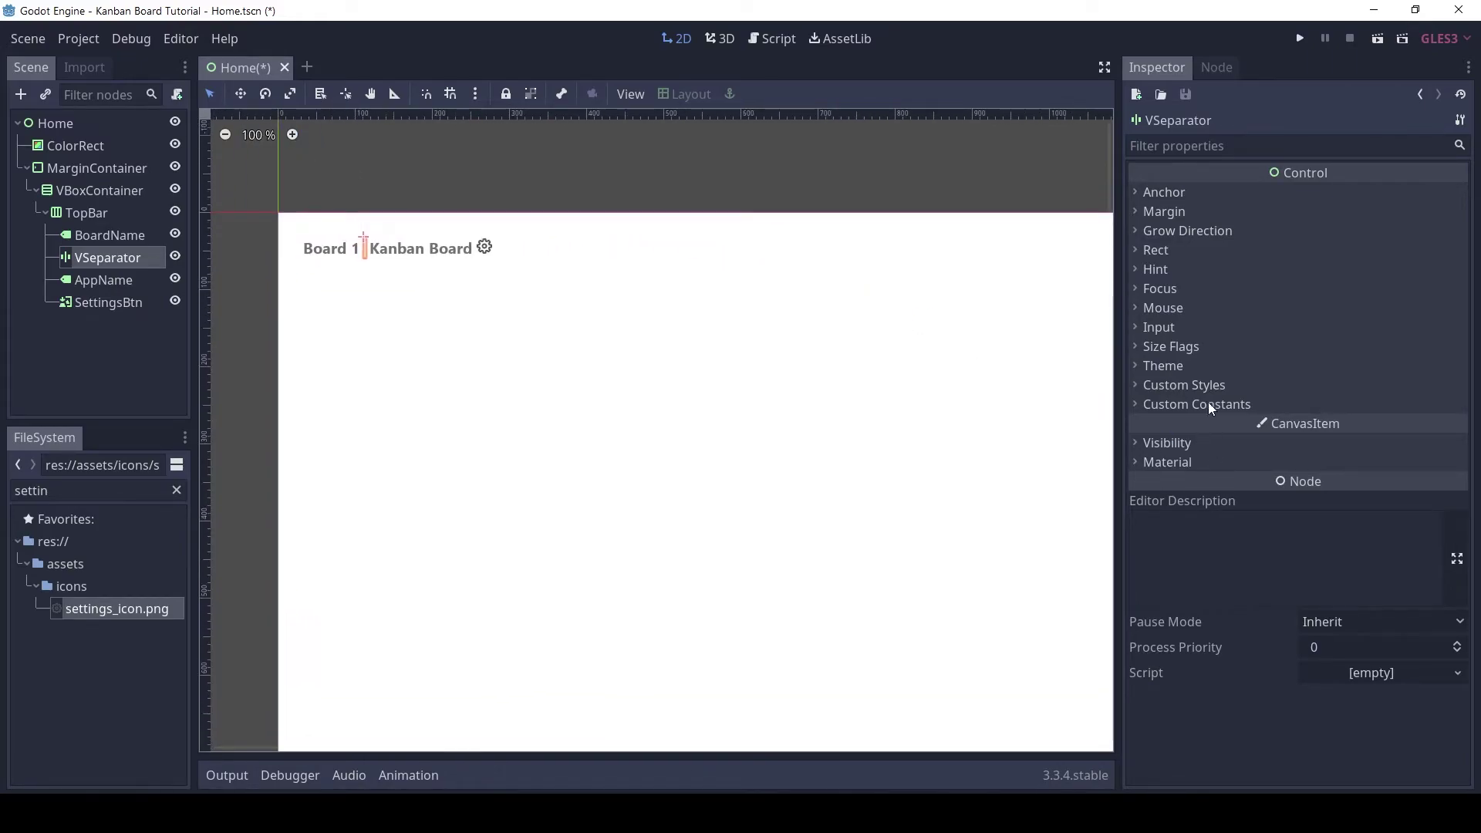
pyautogui.click(1188, 348)
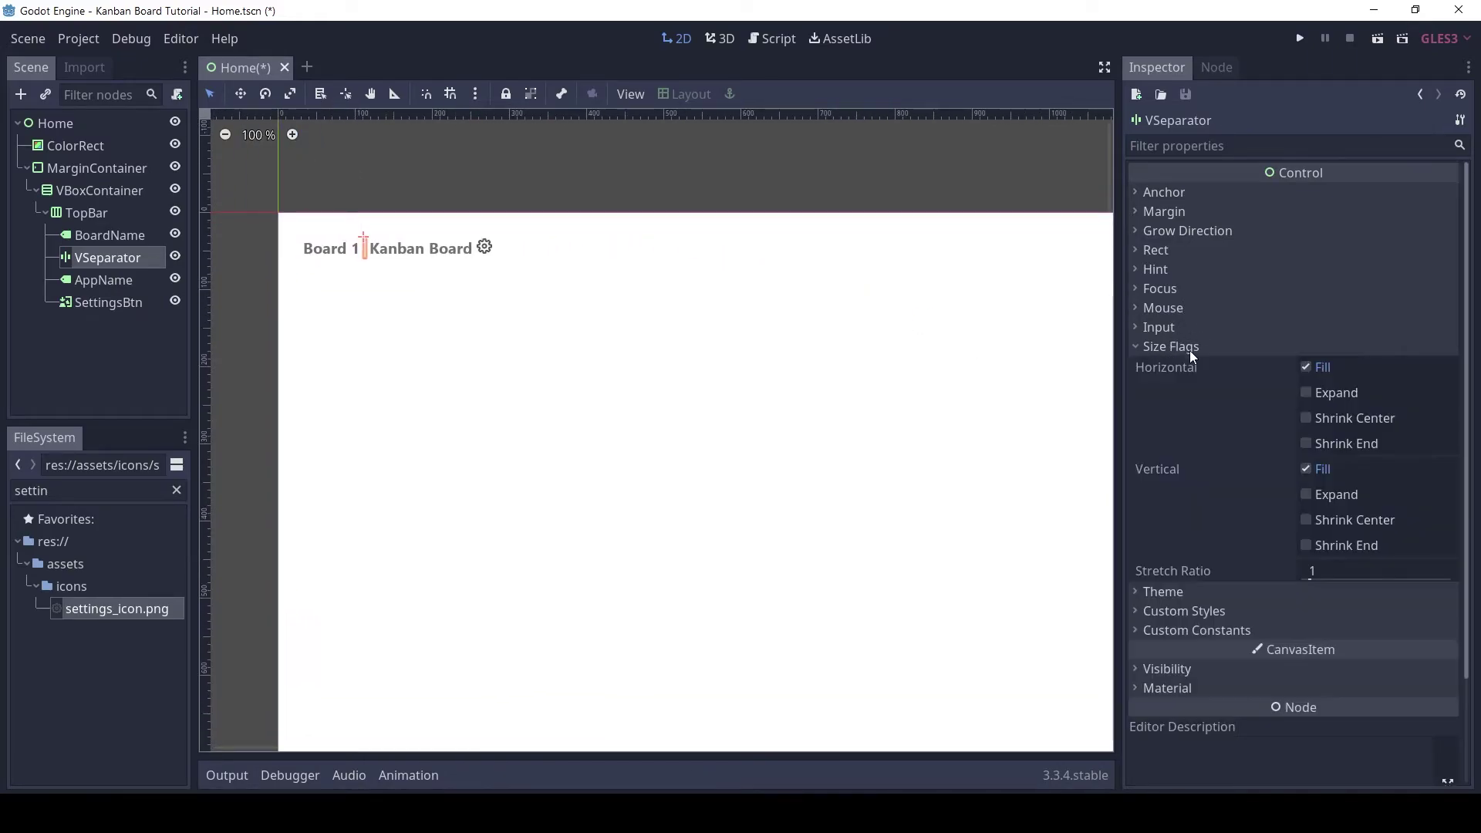
pyautogui.click(1309, 391)
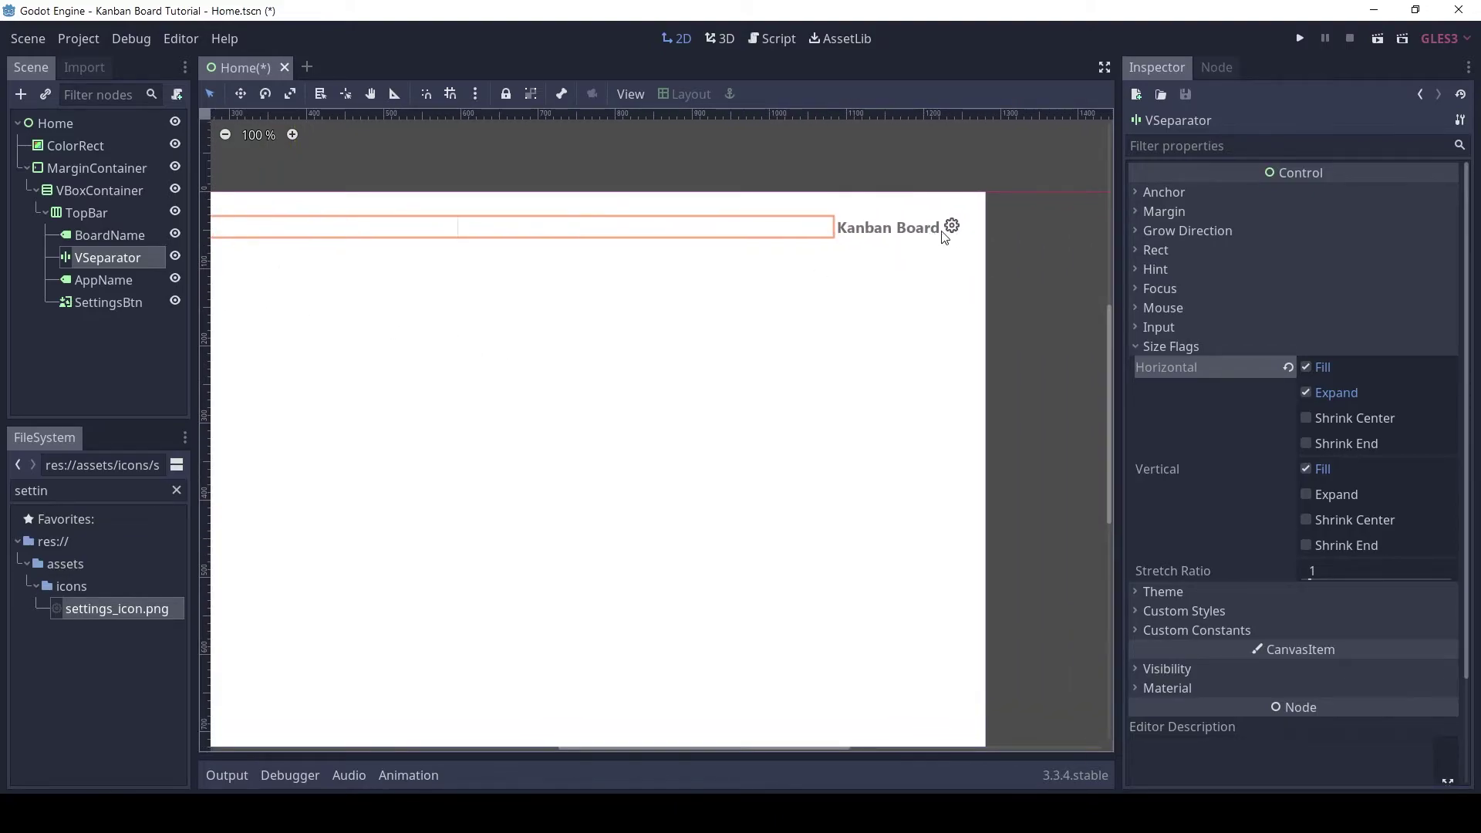
pyautogui.click(67, 263)
# Add a second VSeparator under TopBar and place it just above SettingsBtn.
pyautogui.click(80, 213)
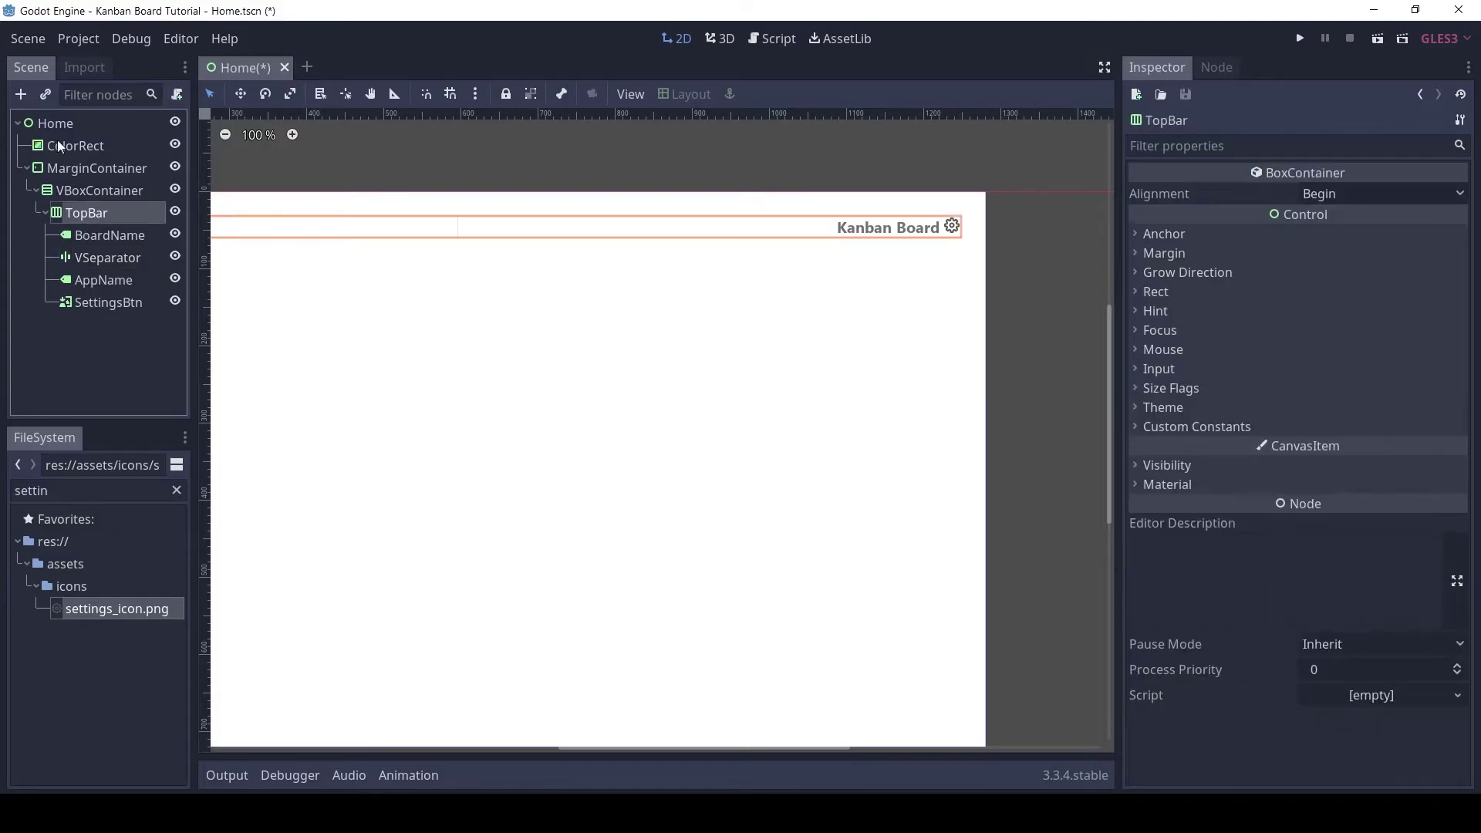
pyautogui.click(22, 94)
pyautogui.write('vs')
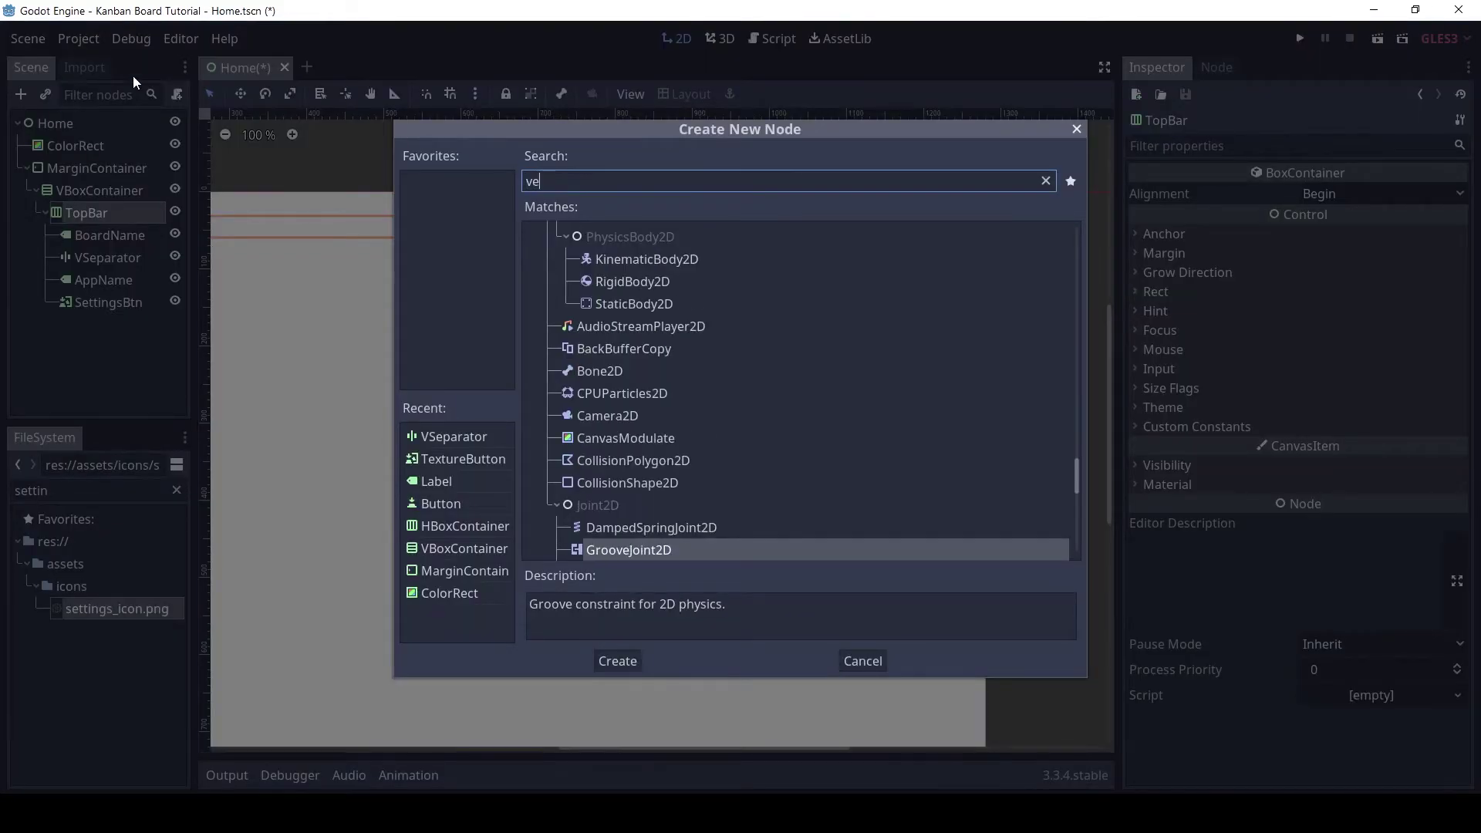
pyautogui.write('epa')
pyautogui.press('Return')
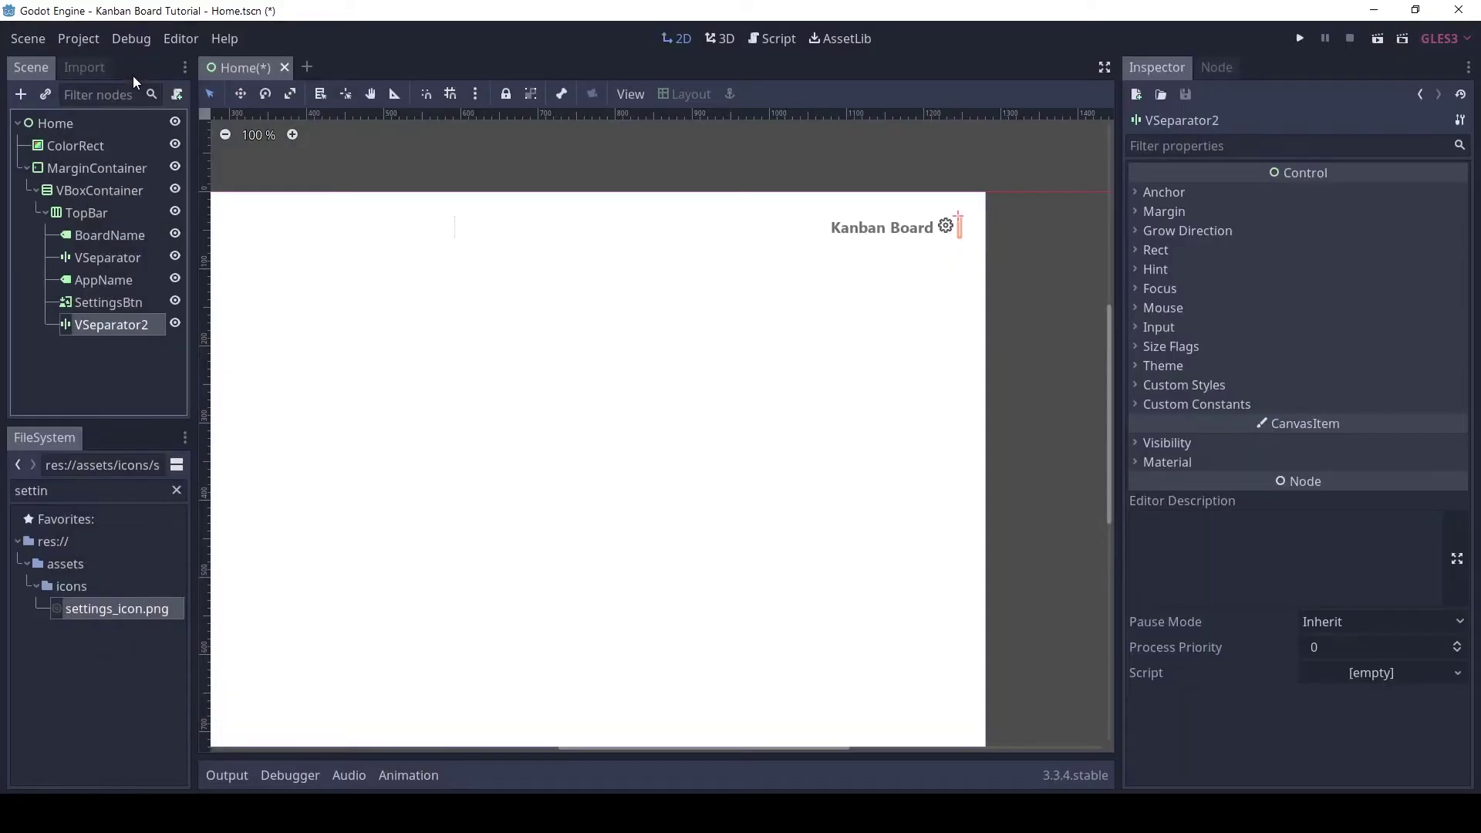
pyautogui.moveTo(68, 322); pyautogui.dragTo(68, 298)
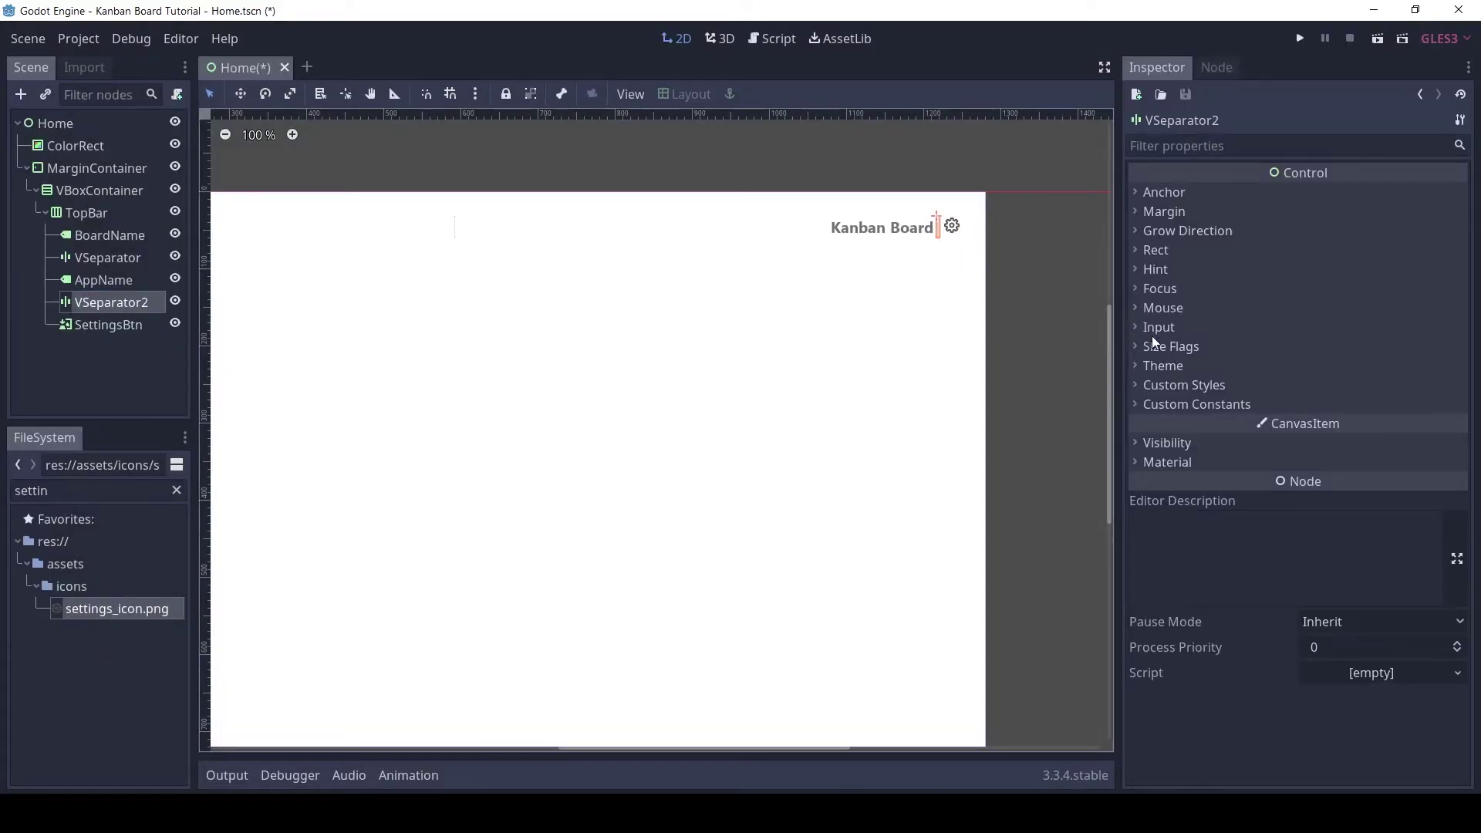
# Set VSeparator2's custom Separation constant to 8 and zoom in on the top bar.
pyautogui.click(1196, 406)
pyautogui.click(1321, 422)
pyautogui.write('8')
pyautogui.click(1097, 370)
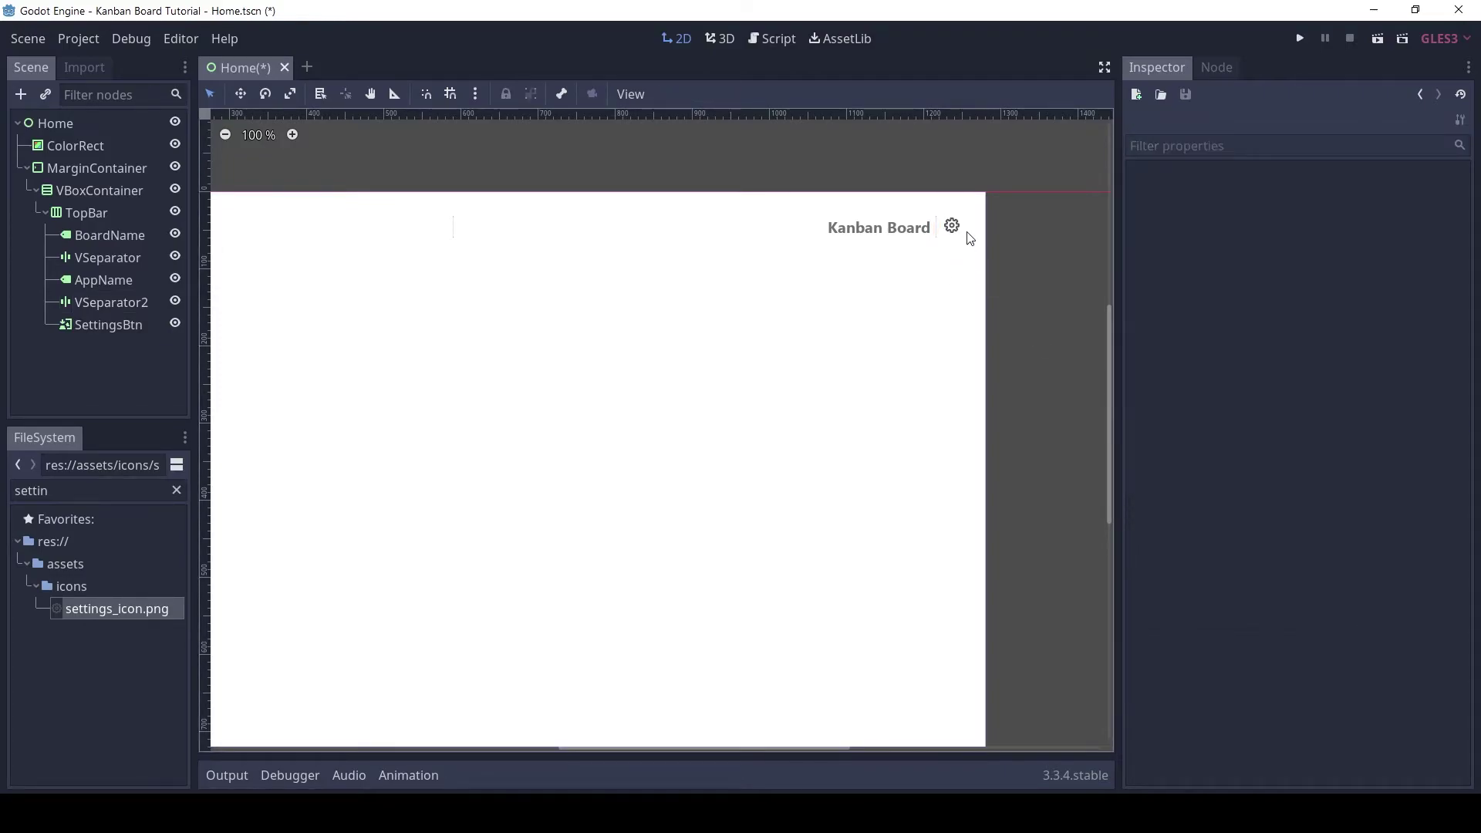
pyautogui.moveTo(967, 236); pyautogui.dragTo(875, 239, button='middle')
pyautogui.click(292, 135)
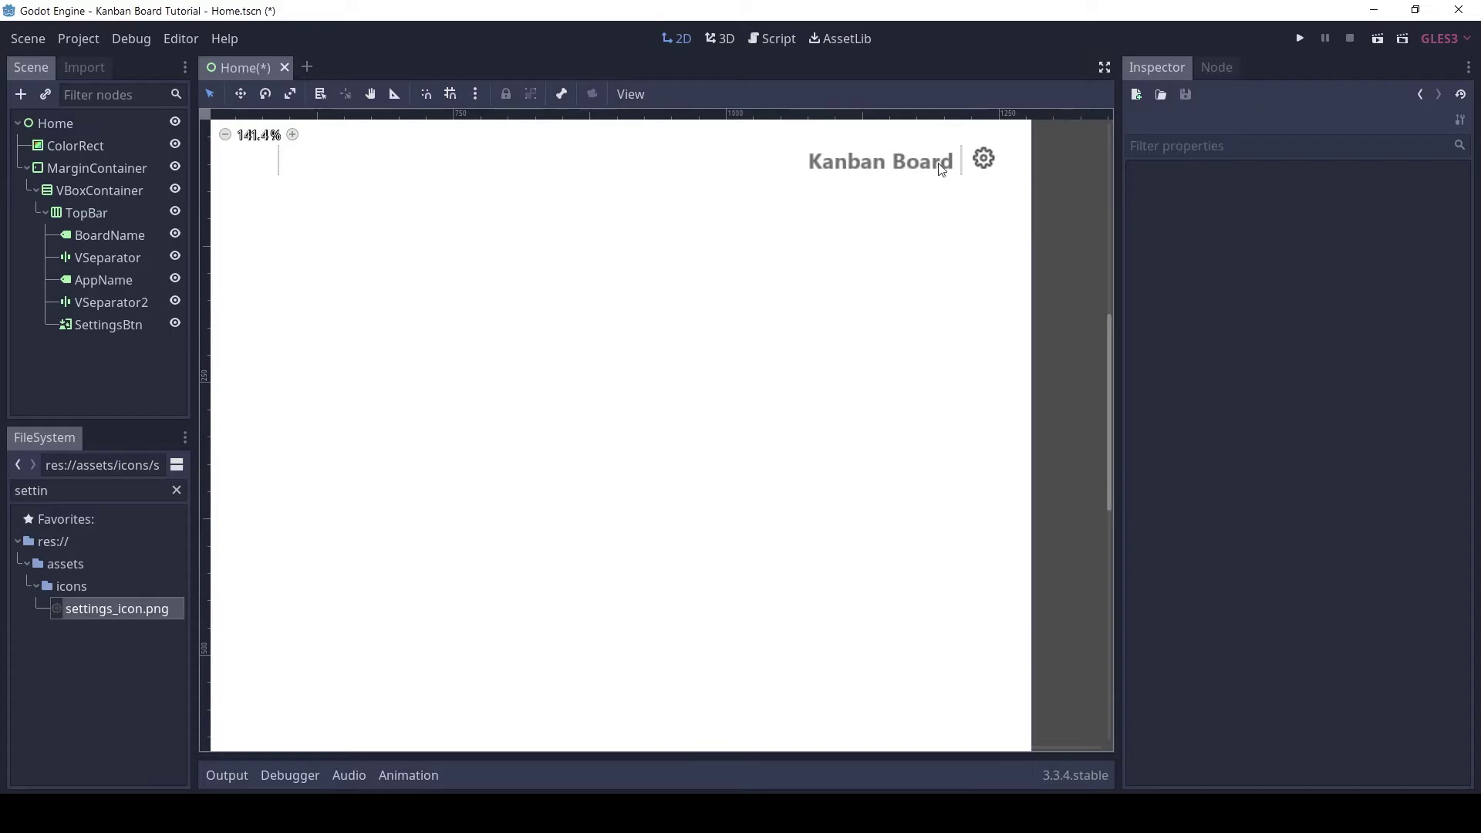
pyautogui.scroll(2, 743, 172)
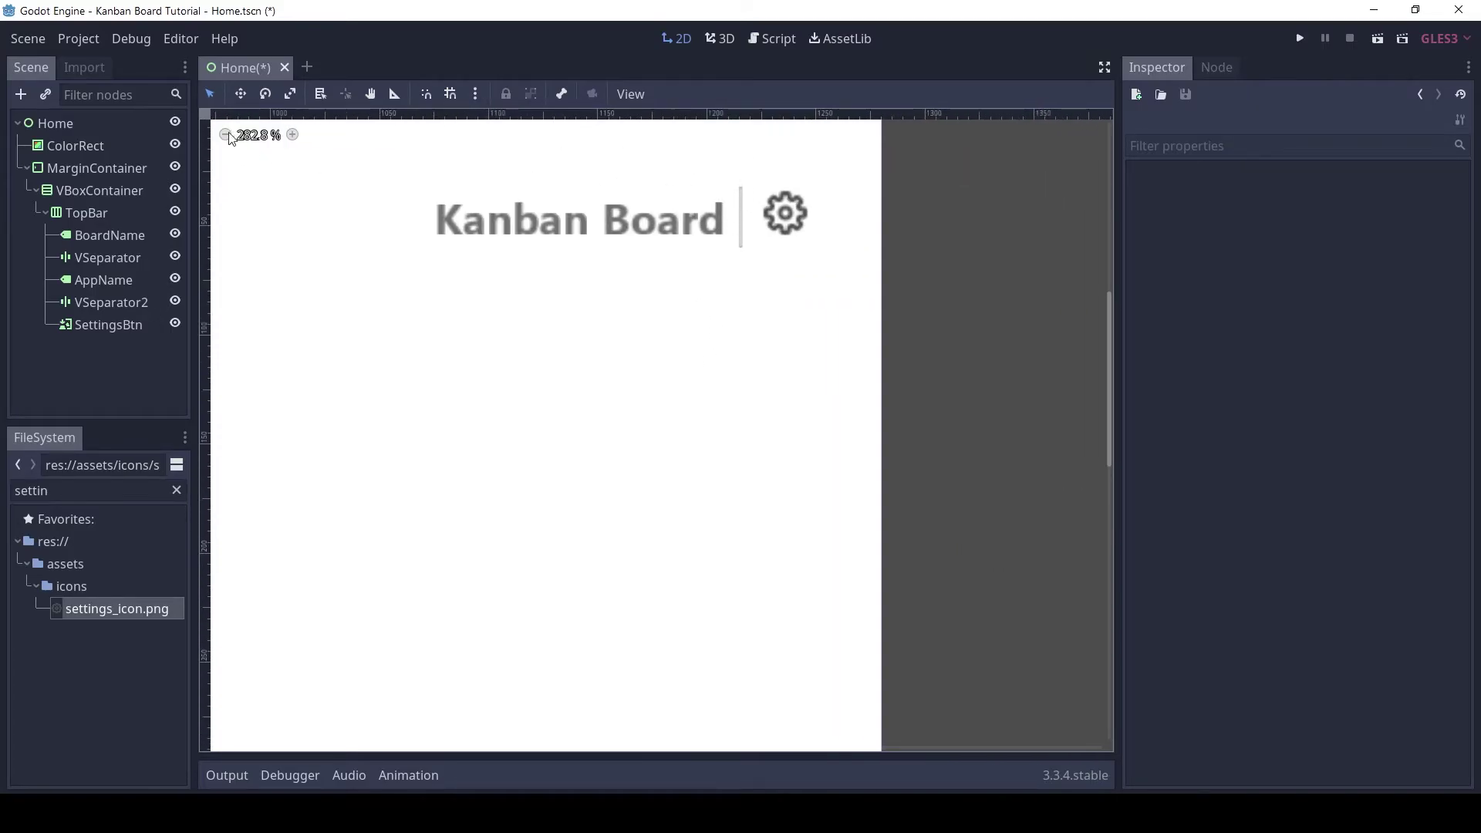
# Add all VSeparator class items to the Home node's theme.
pyautogui.click(132, 122)
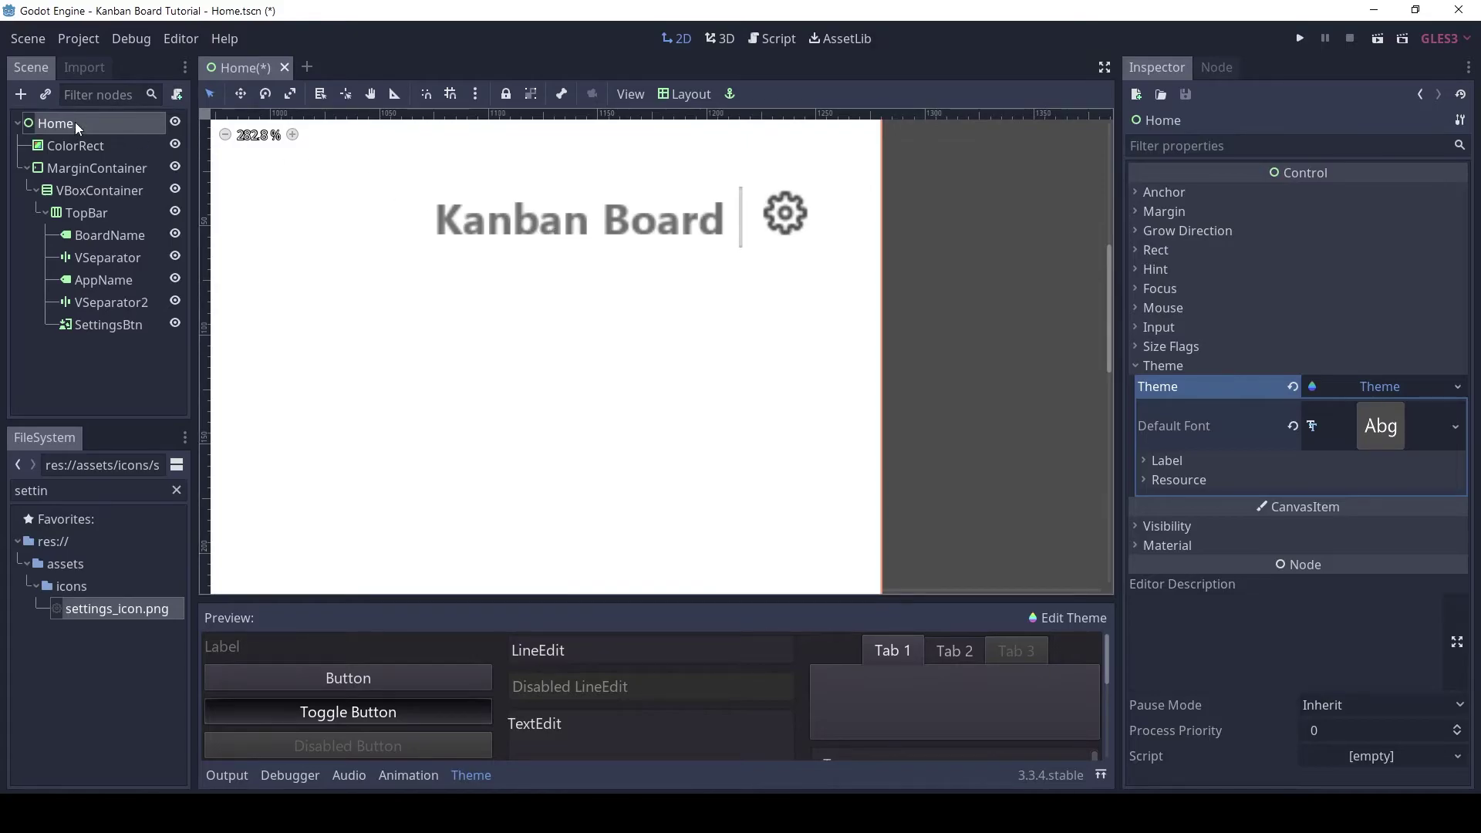
pyautogui.click(1066, 616)
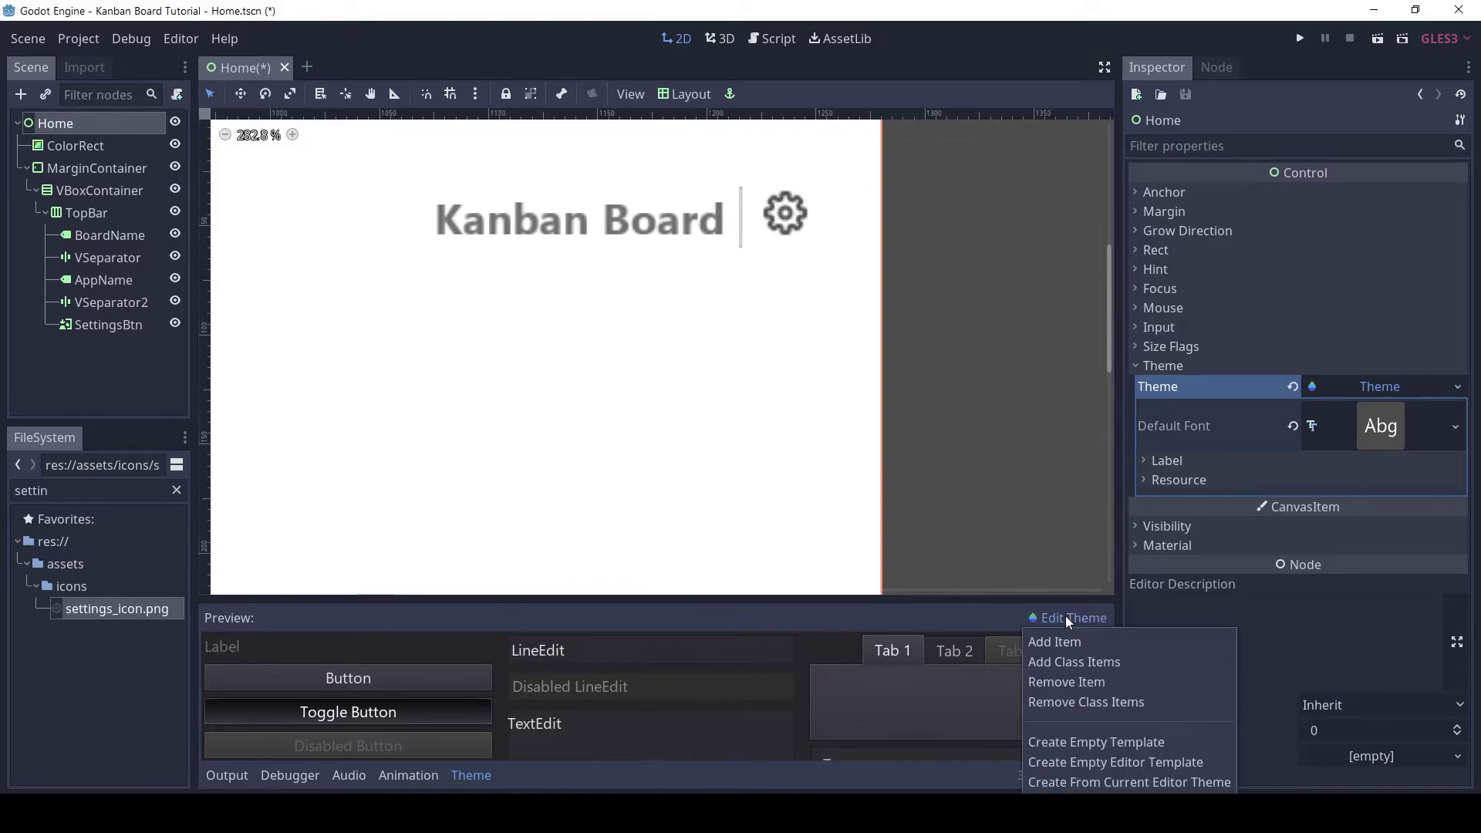
pyautogui.click(1073, 656)
pyautogui.click(818, 355)
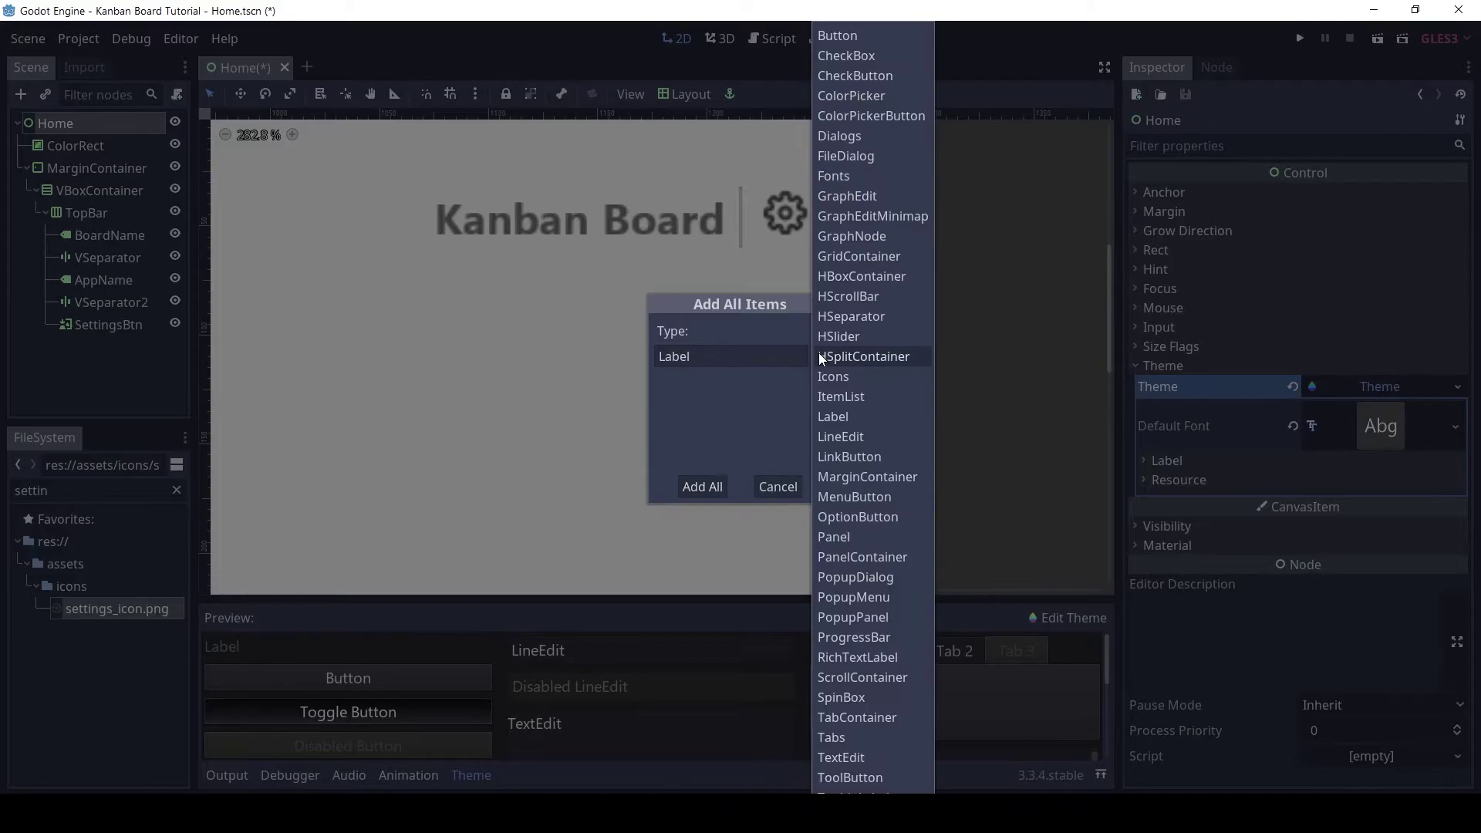
pyautogui.scroll(-3, 861, 738)
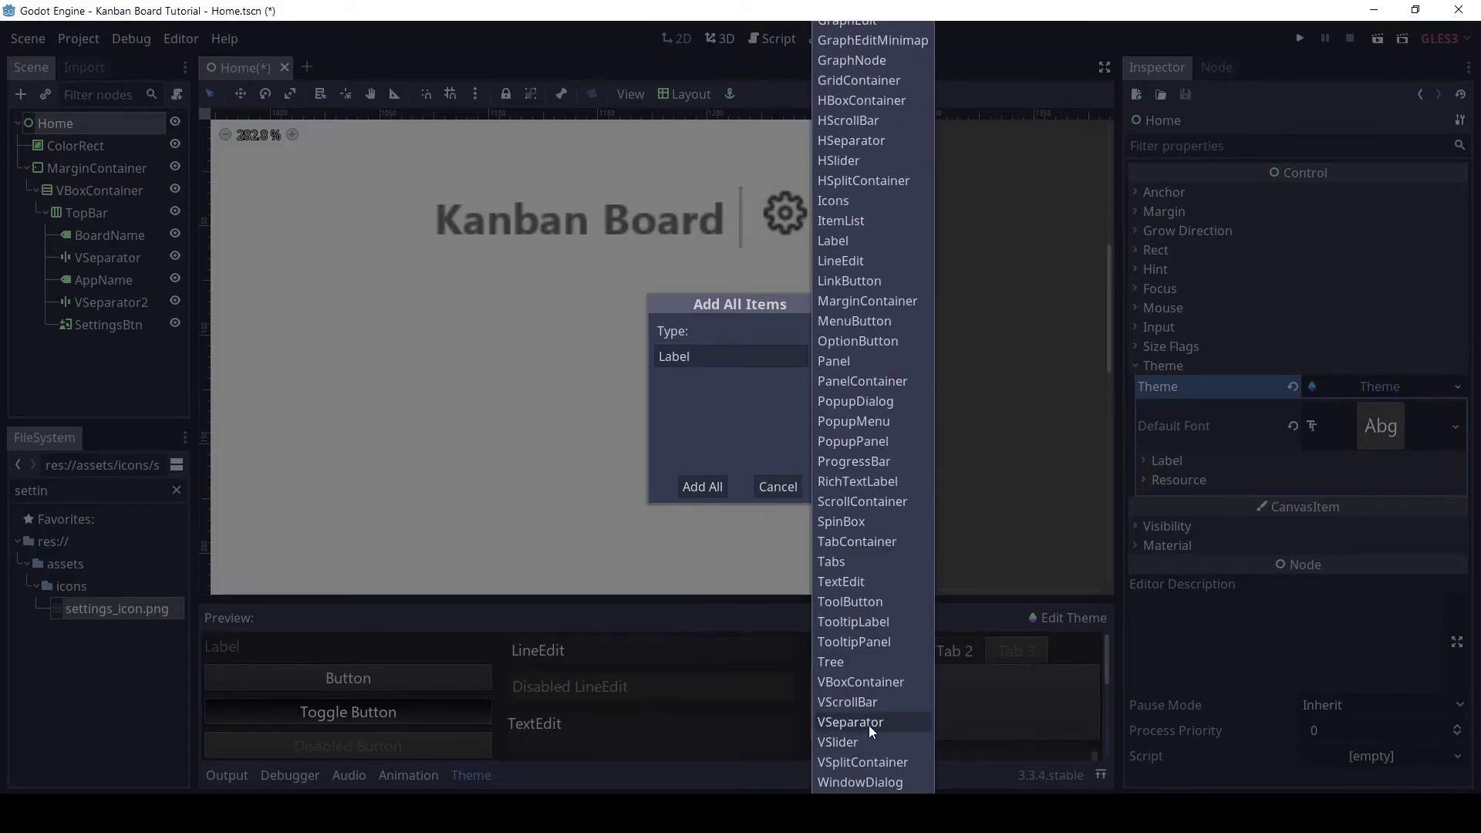
pyautogui.click(868, 723)
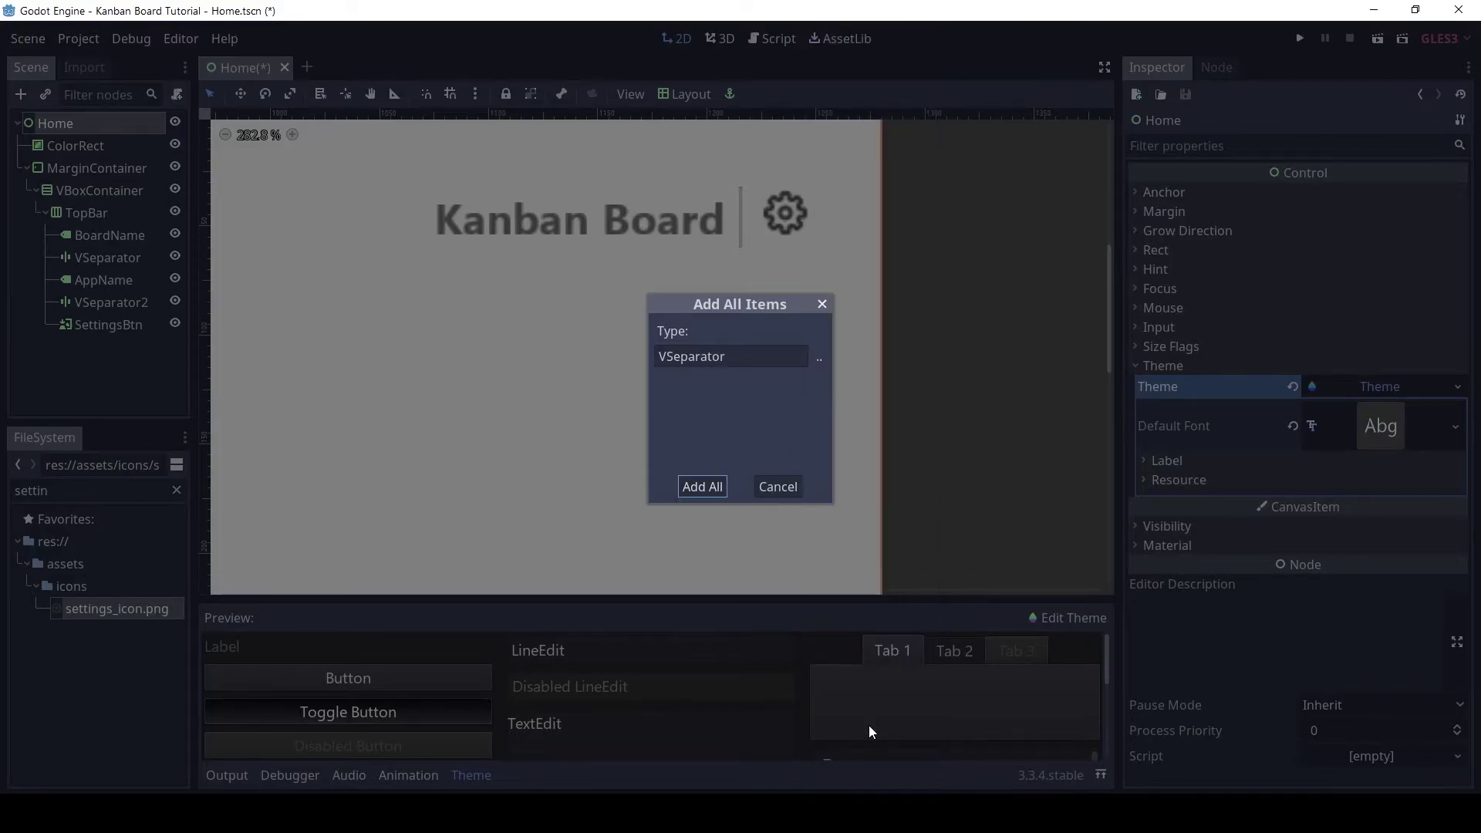
pyautogui.click(703, 486)
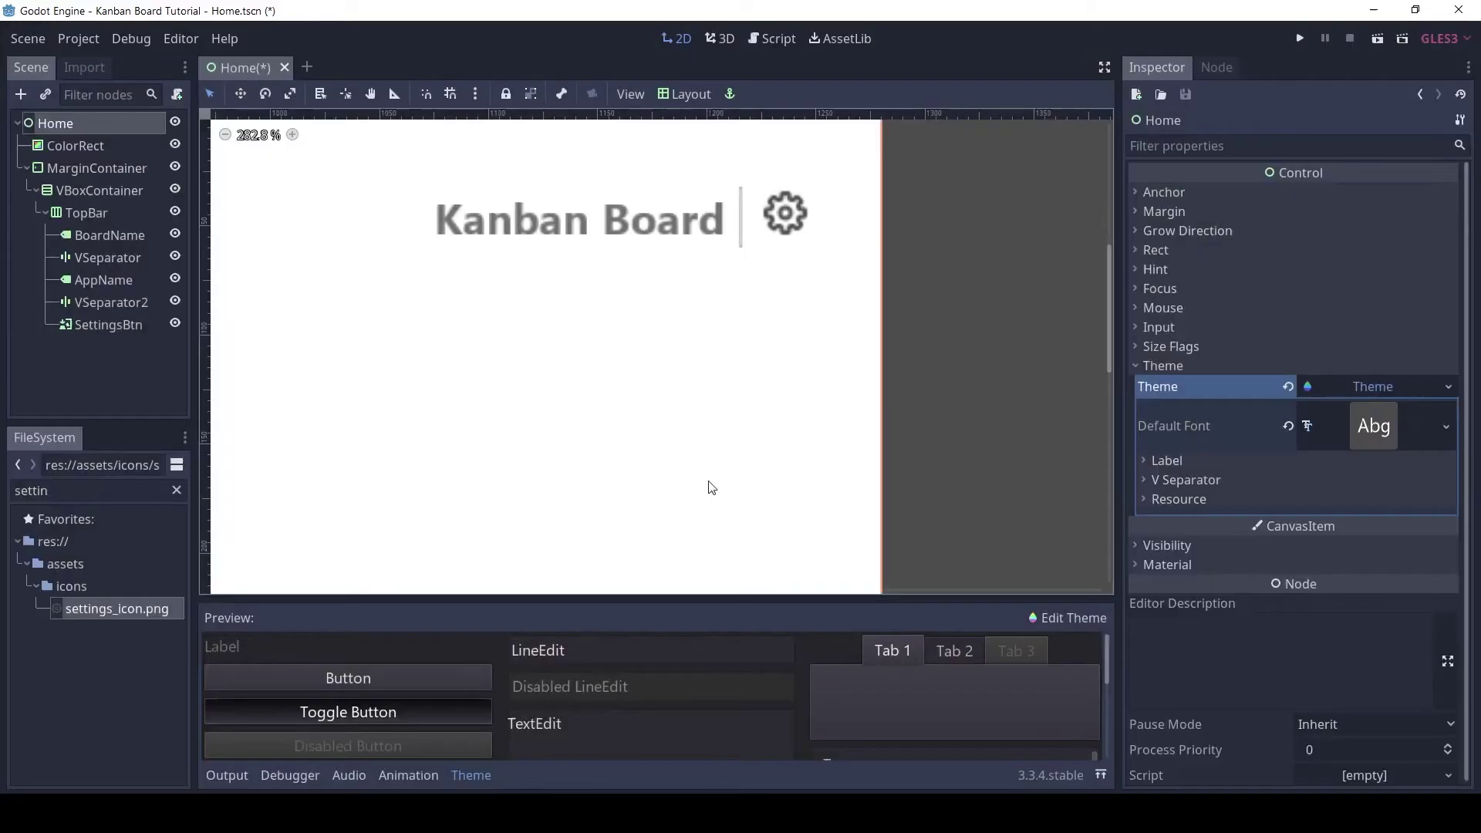
# Set the theme's V Separator Separator style to a new StyleBoxEmpty.
pyautogui.click(1192, 481)
pyautogui.click(1174, 522)
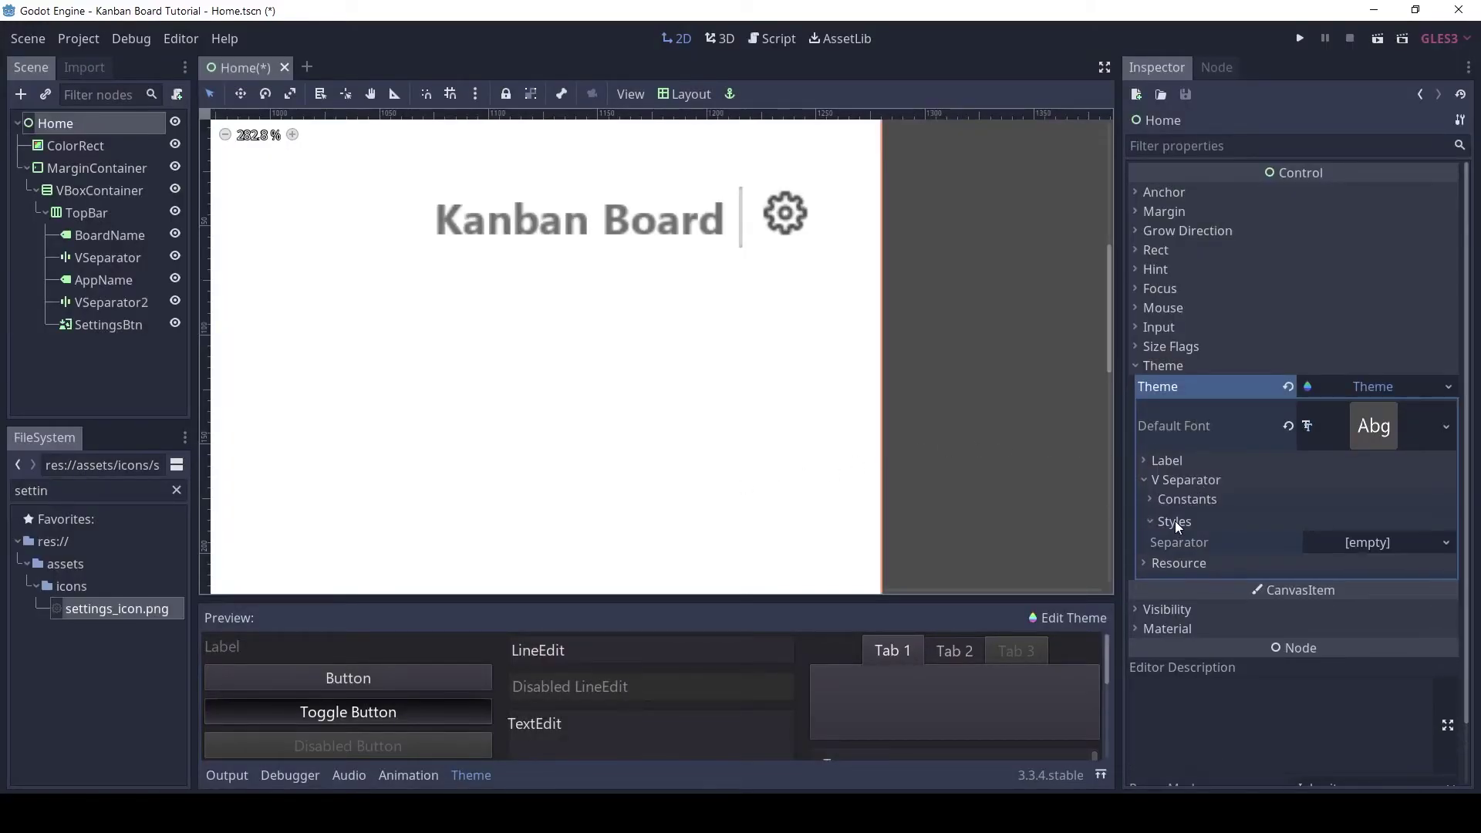
pyautogui.click(1407, 540)
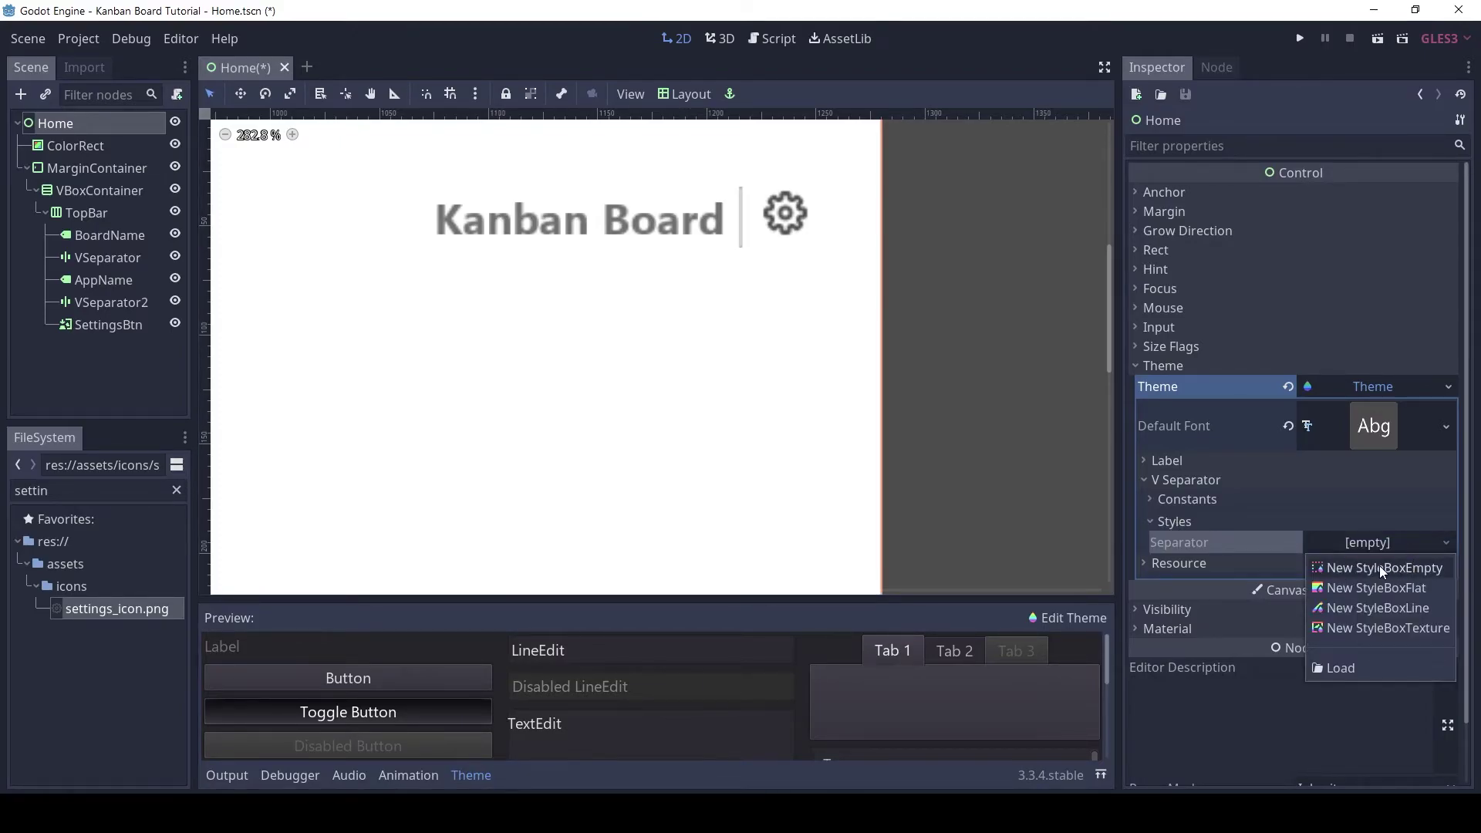
pyautogui.click(1379, 566)
pyautogui.click(1178, 523)
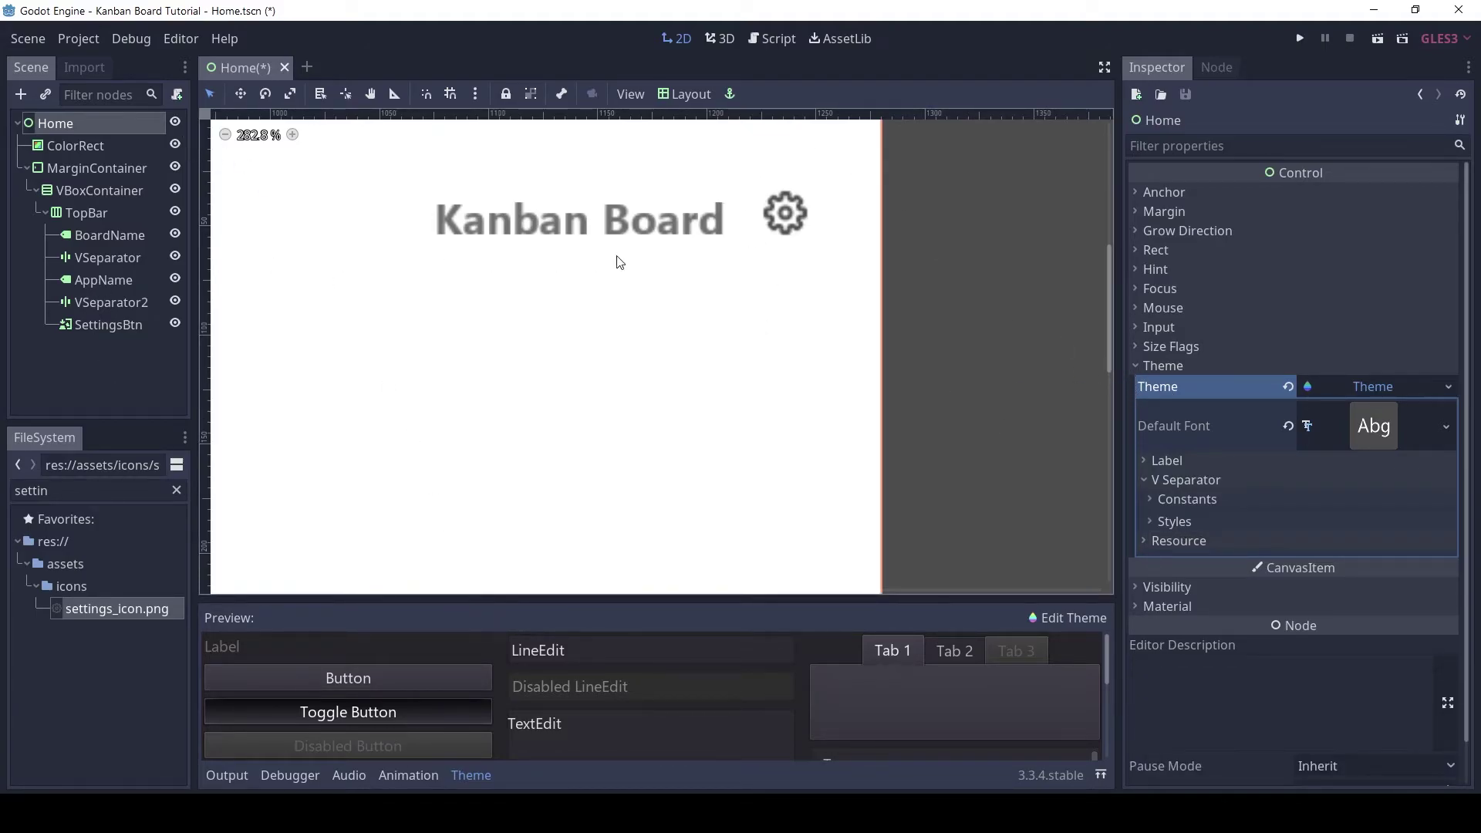
pyautogui.scroll(1, 615, 258)
pyautogui.moveTo(615, 257); pyautogui.dragTo(777, 300, button='middle')
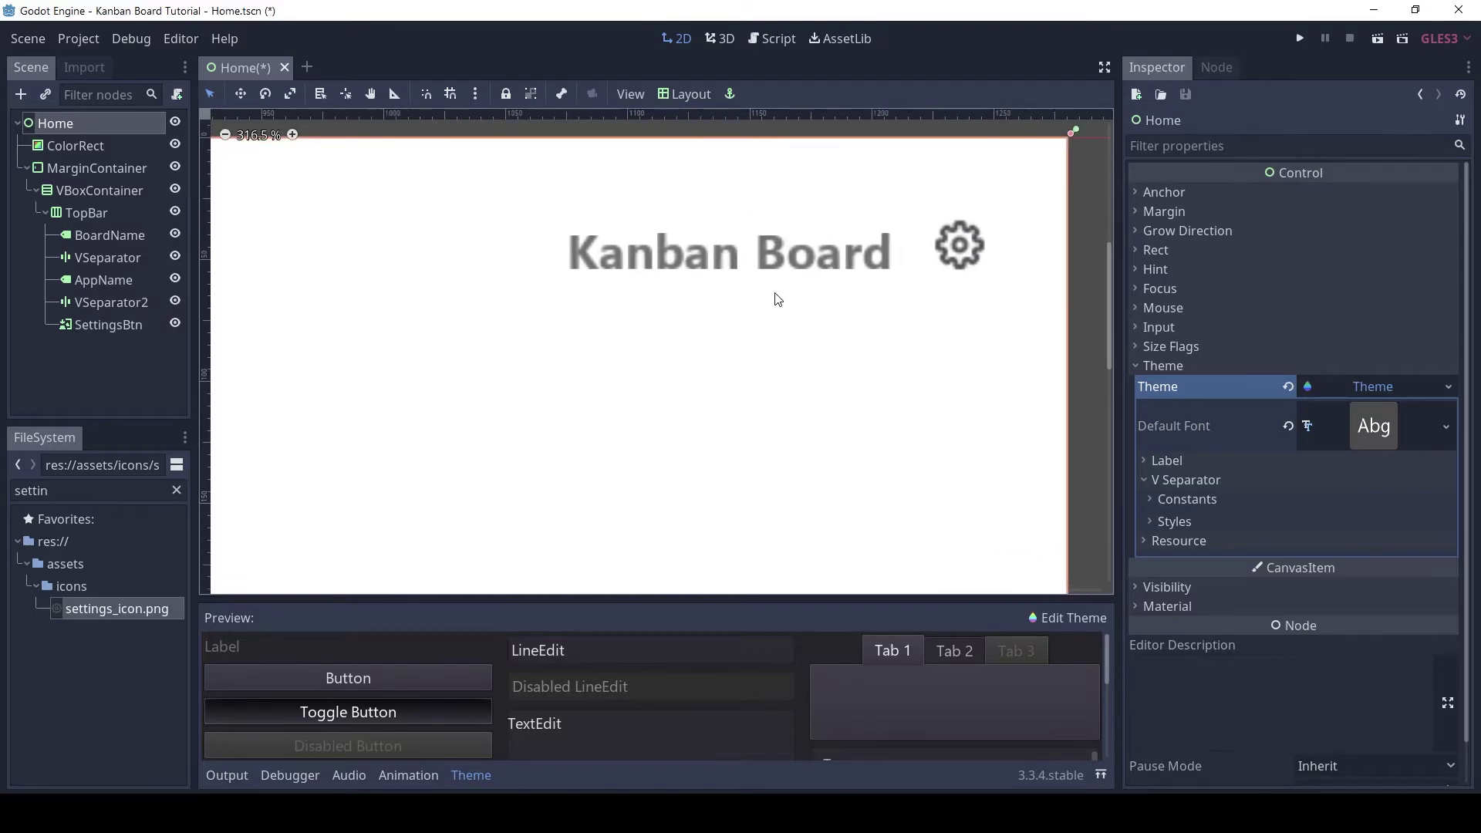
# Add all HSeparator class items to the custom theme.
pyautogui.click(258, 135)
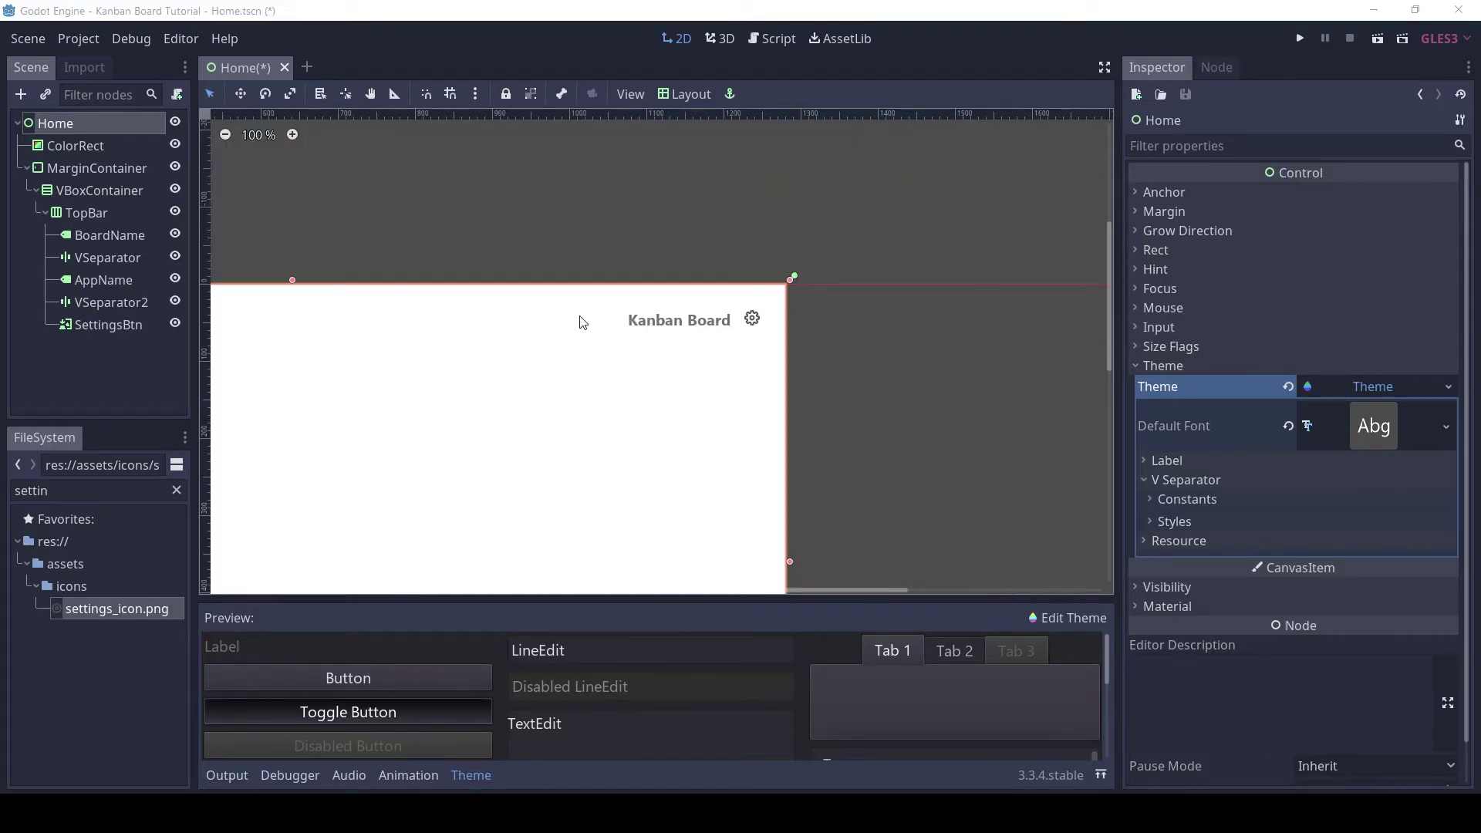
pyautogui.click(1169, 478)
pyautogui.click(1069, 620)
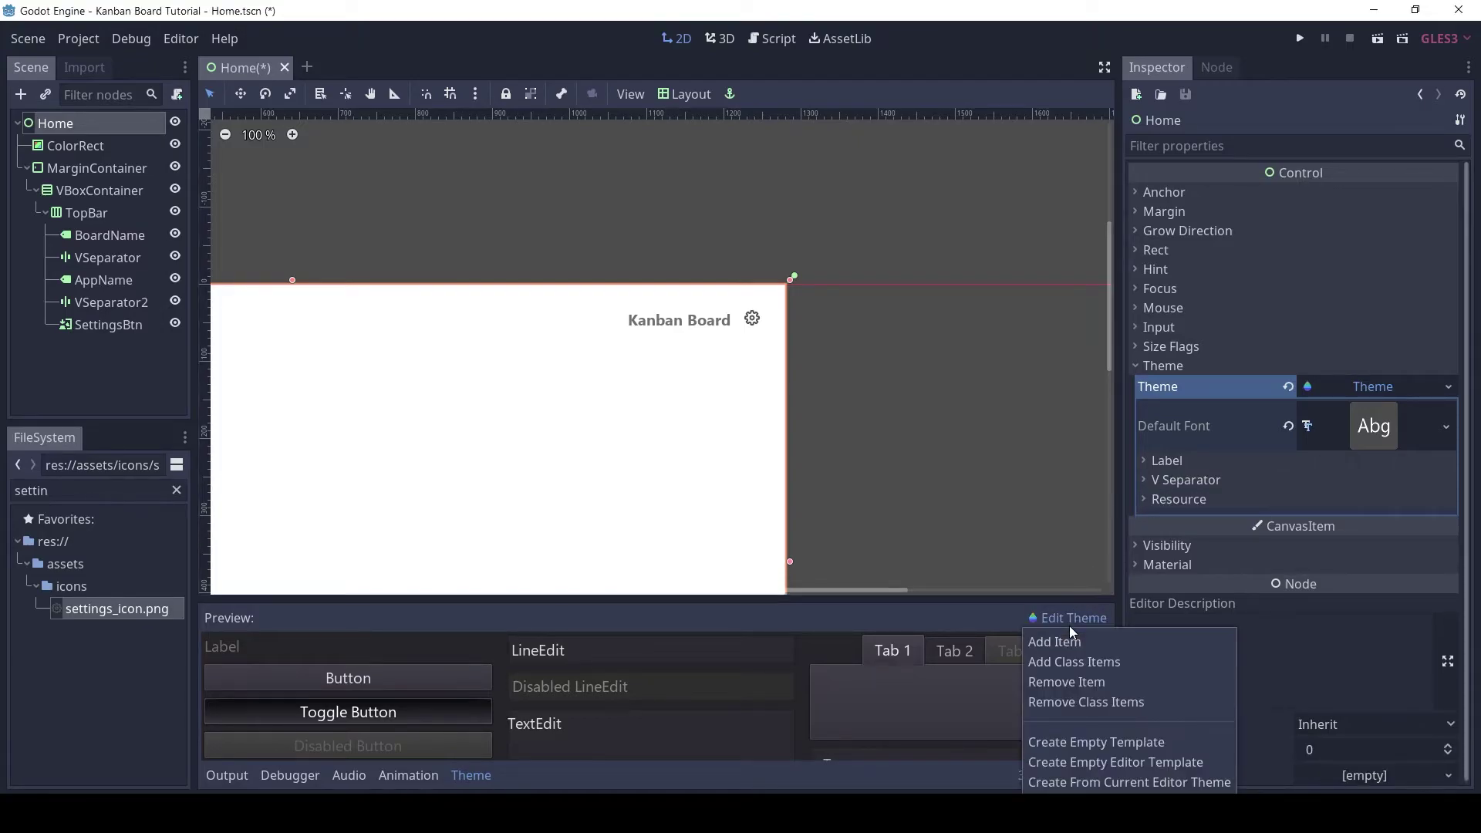
pyautogui.click(1084, 658)
pyautogui.click(819, 357)
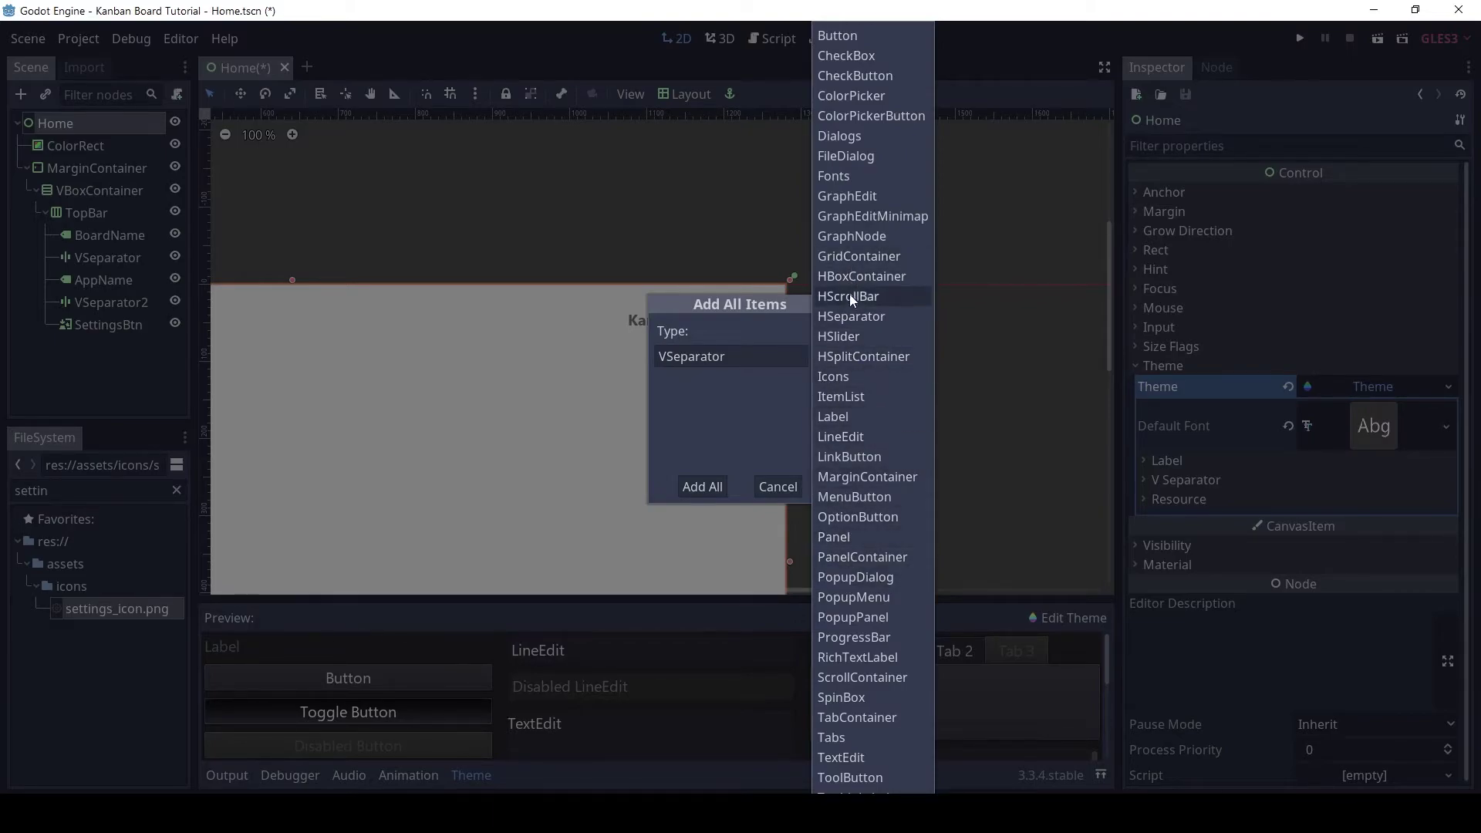
pyautogui.click(850, 316)
pyautogui.click(702, 486)
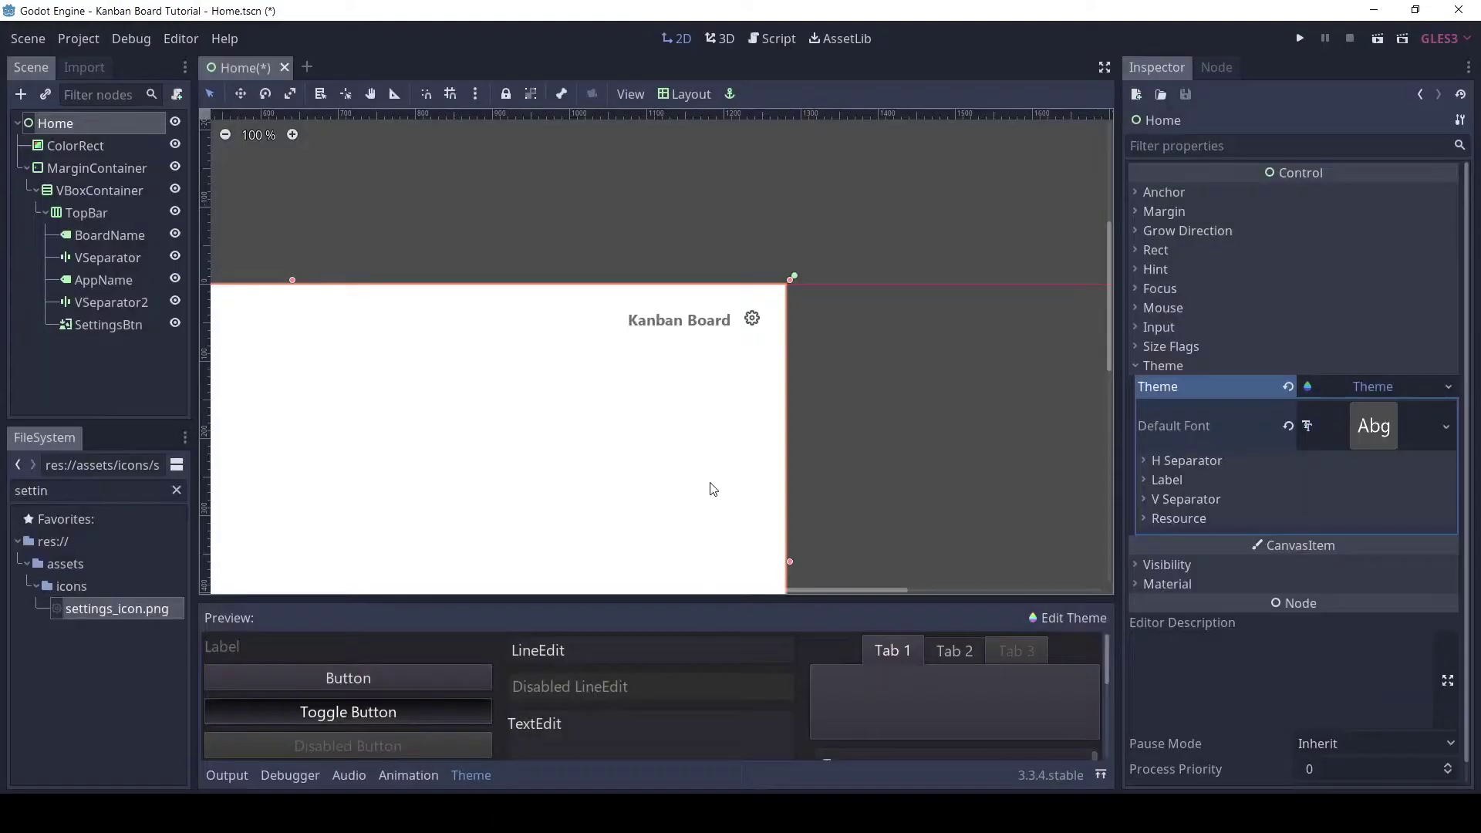
# Set the theme's H Separator Separator style to a new StyleBoxEmpty.
pyautogui.click(1173, 462)
pyautogui.click(1216, 501)
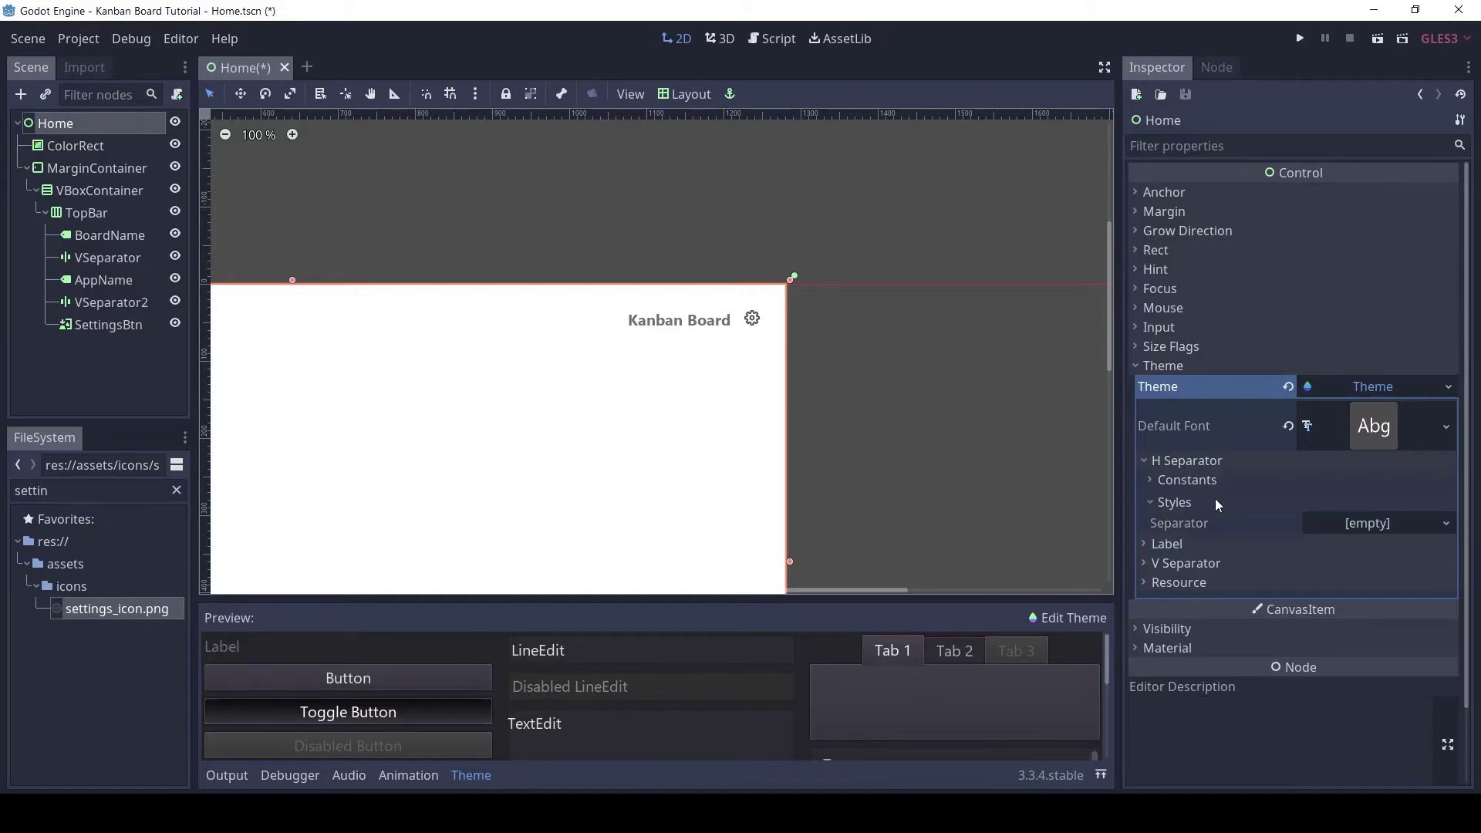
pyautogui.click(1371, 522)
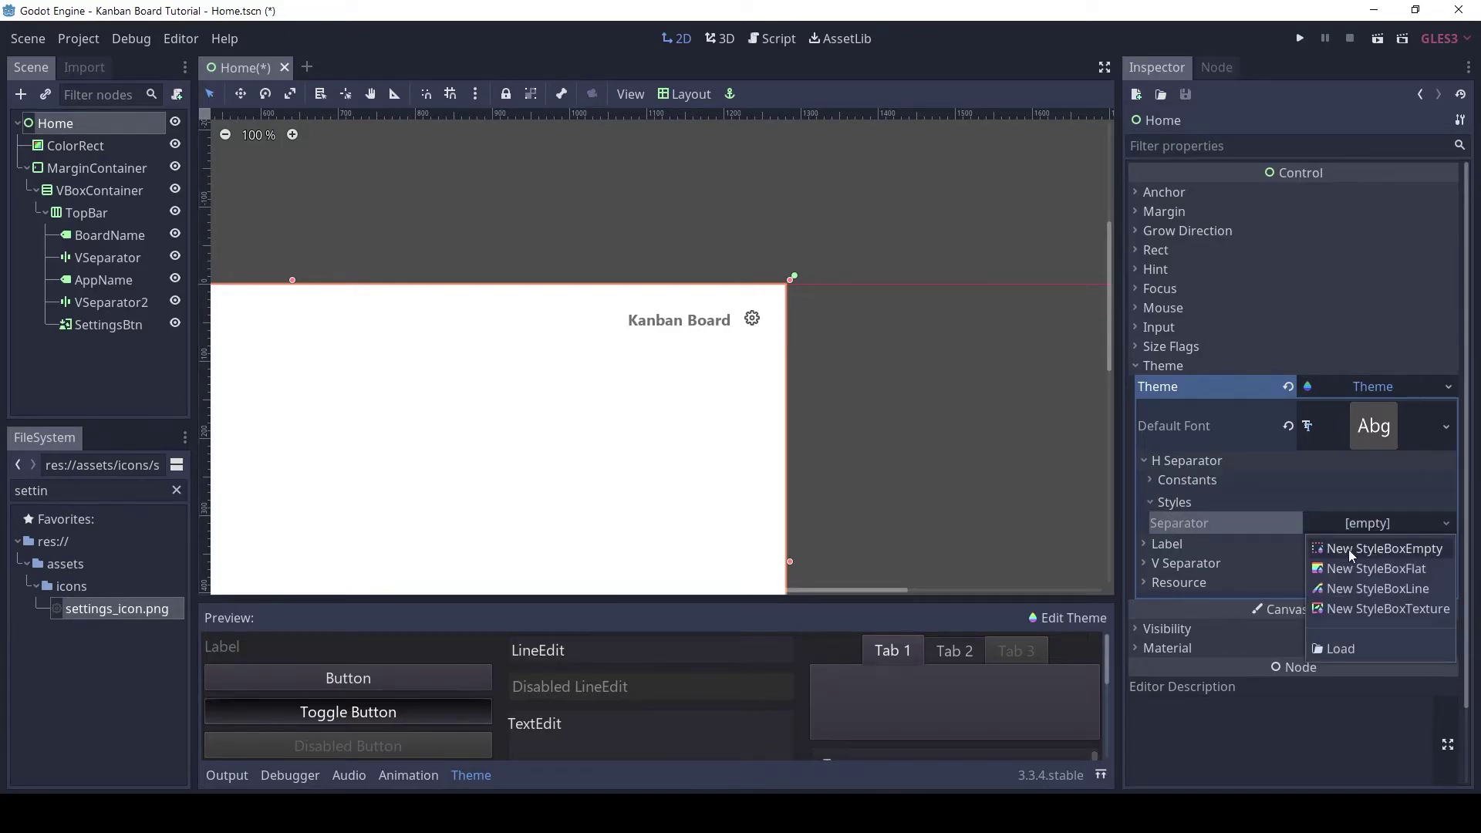
pyautogui.click(1359, 550)
pyautogui.click(1178, 502)
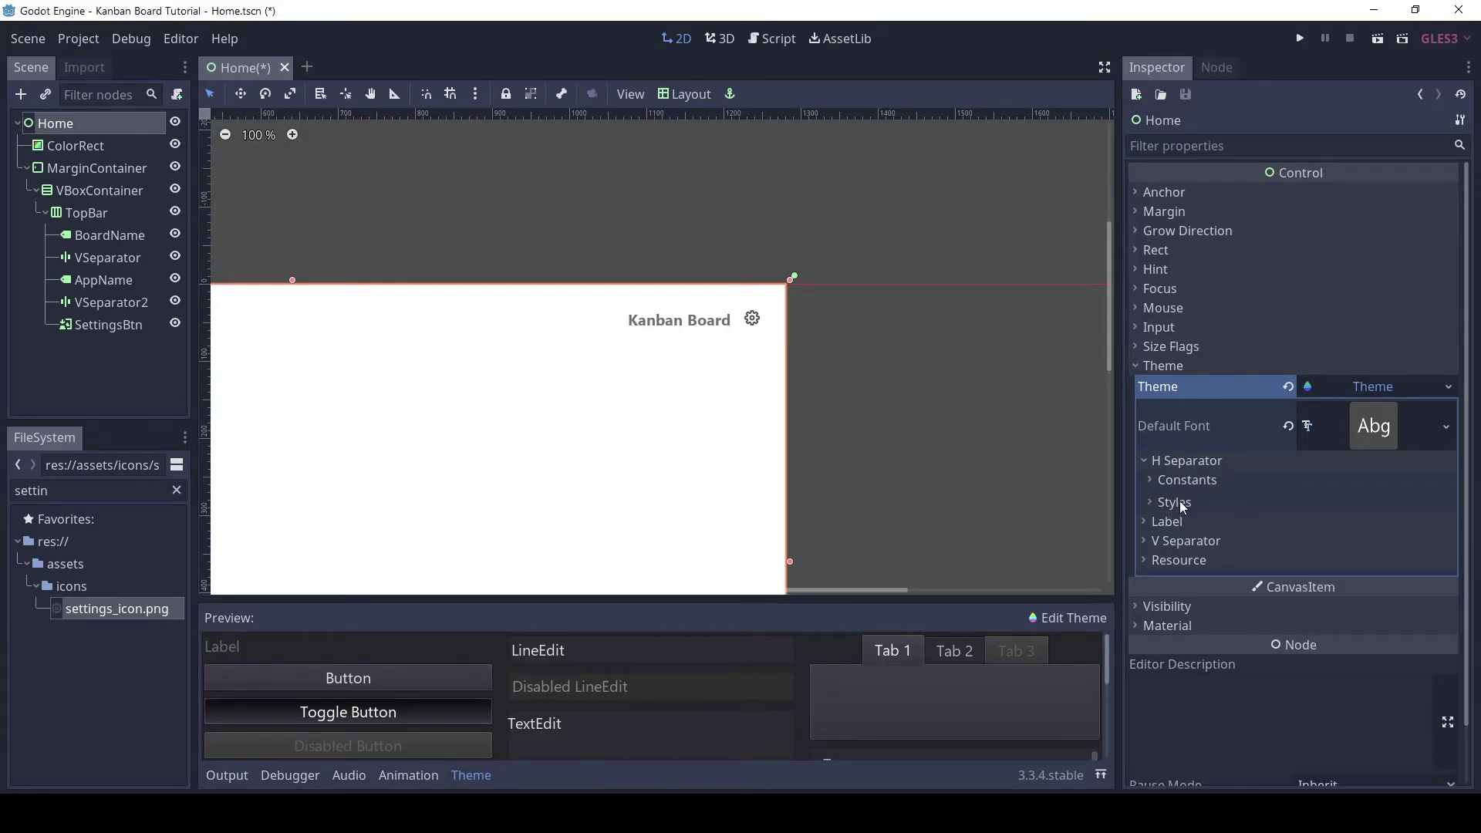
pyautogui.click(1162, 460)
pyautogui.moveTo(673, 421); pyautogui.dragTo(734, 304, button='middle')
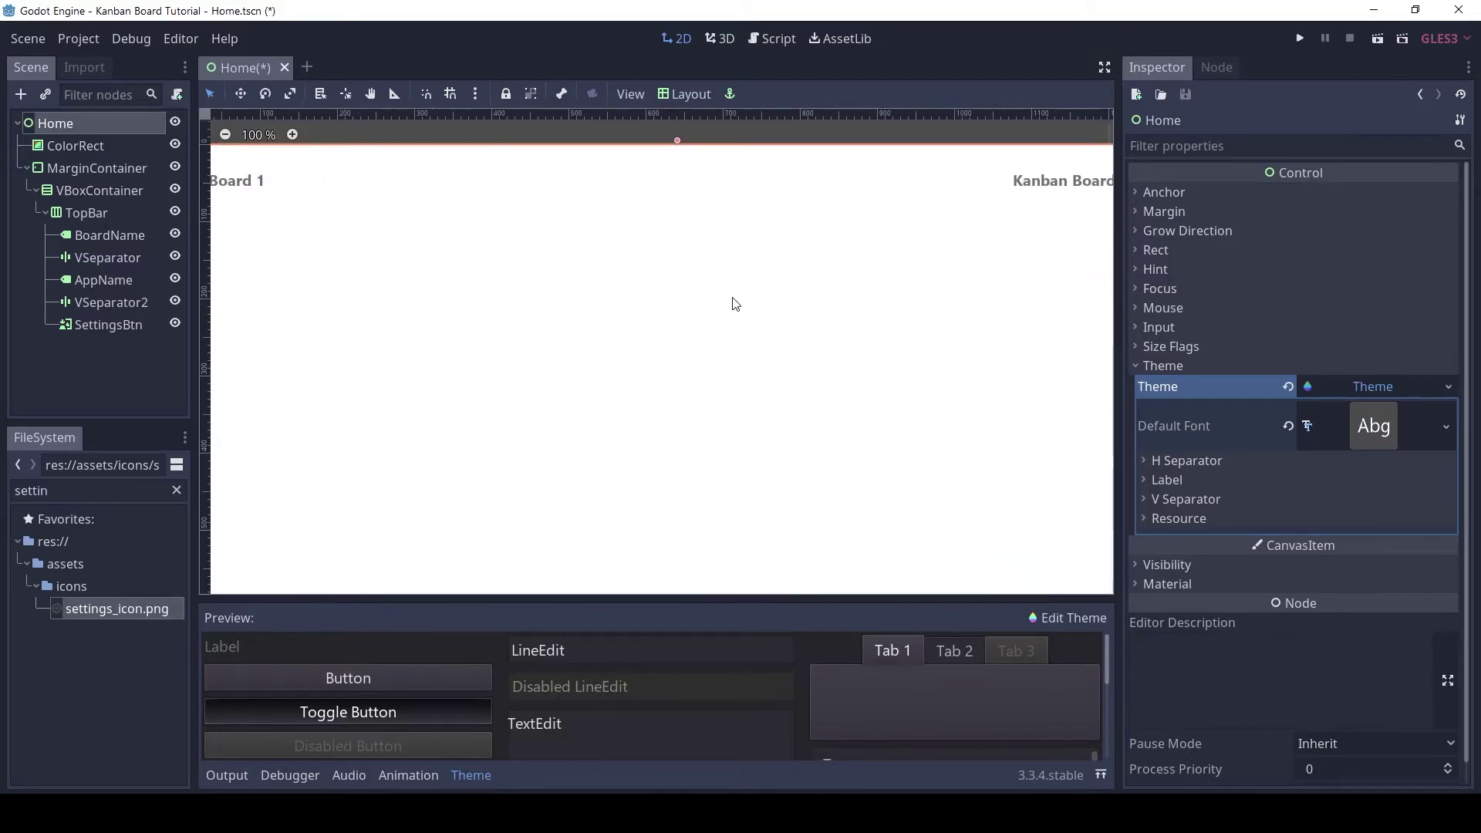
# Rename MarginContainer to MC and VBoxContainer to VB.
pyautogui.click(225, 135)
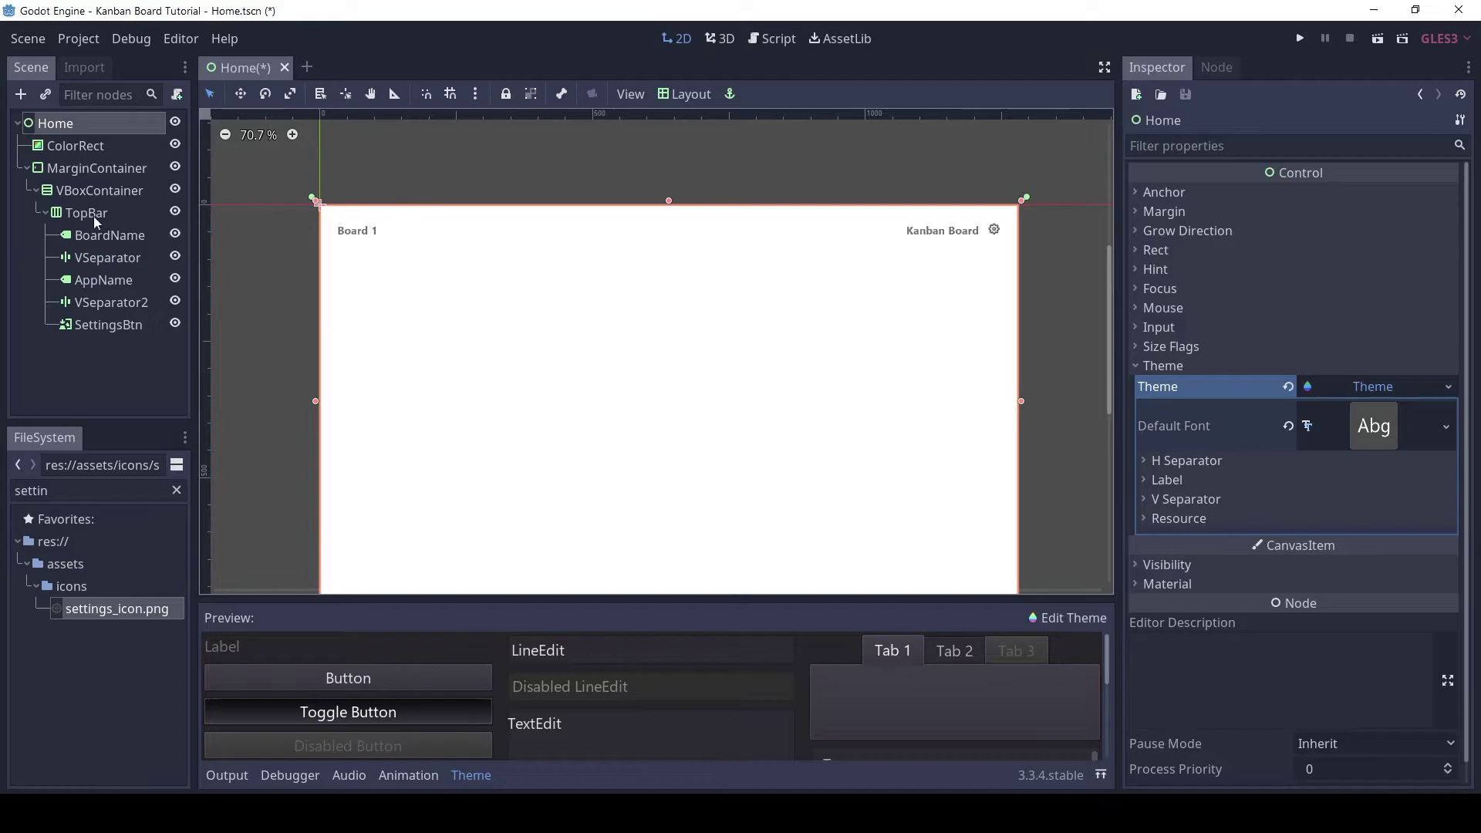
pyautogui.click(87, 168)
pyautogui.click(84, 166)
pyautogui.write('MC')
pyautogui.press('Return')
pyautogui.click(84, 191)
pyautogui.click(87, 191)
pyautogui.write('VB')
pyautogui.press('Return')
# Add a ScrollContainer under VB and set its vertical size flag to Expand.
pyautogui.click(44, 214)
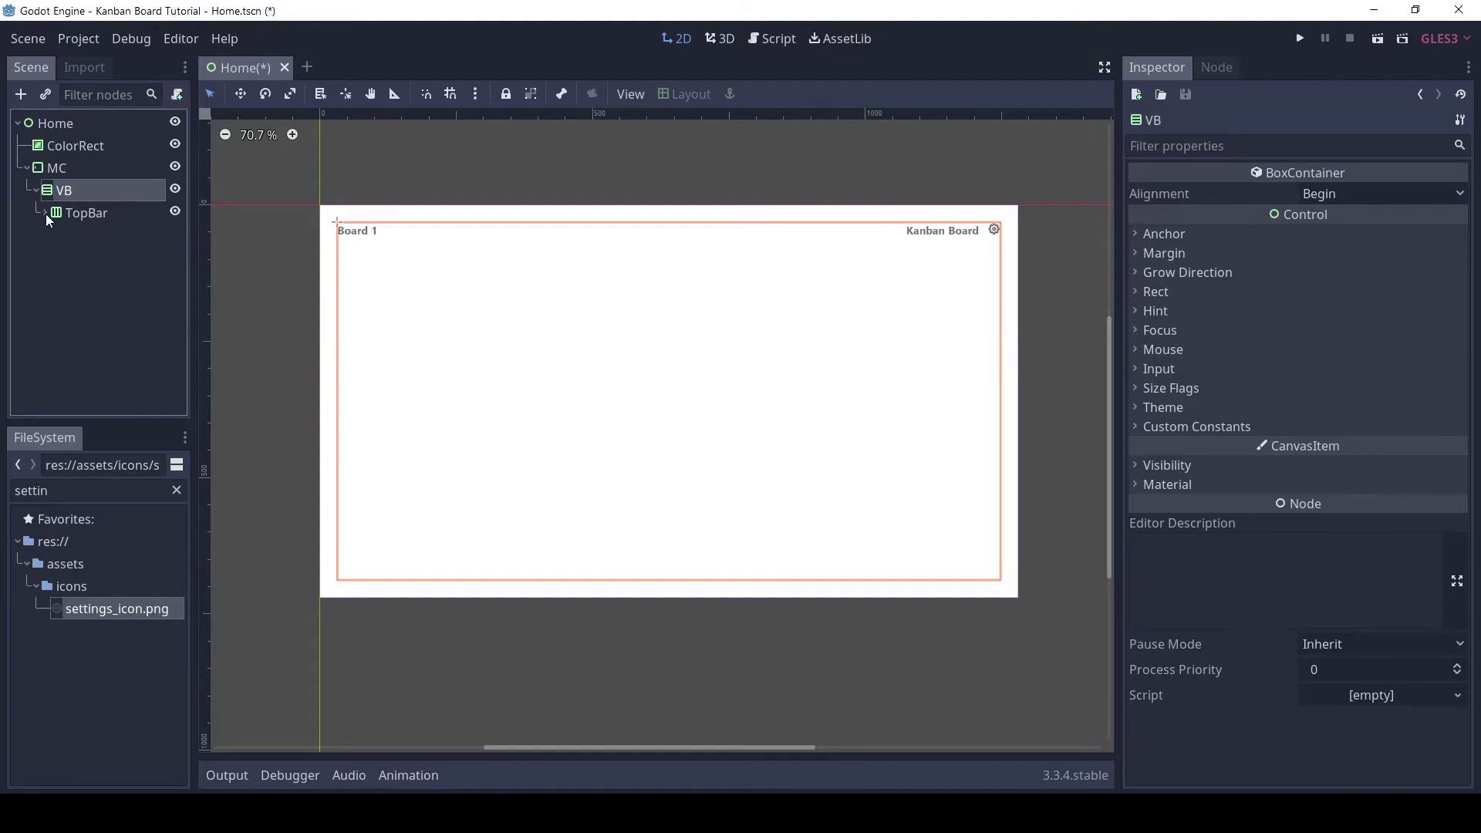
pyautogui.click(89, 215)
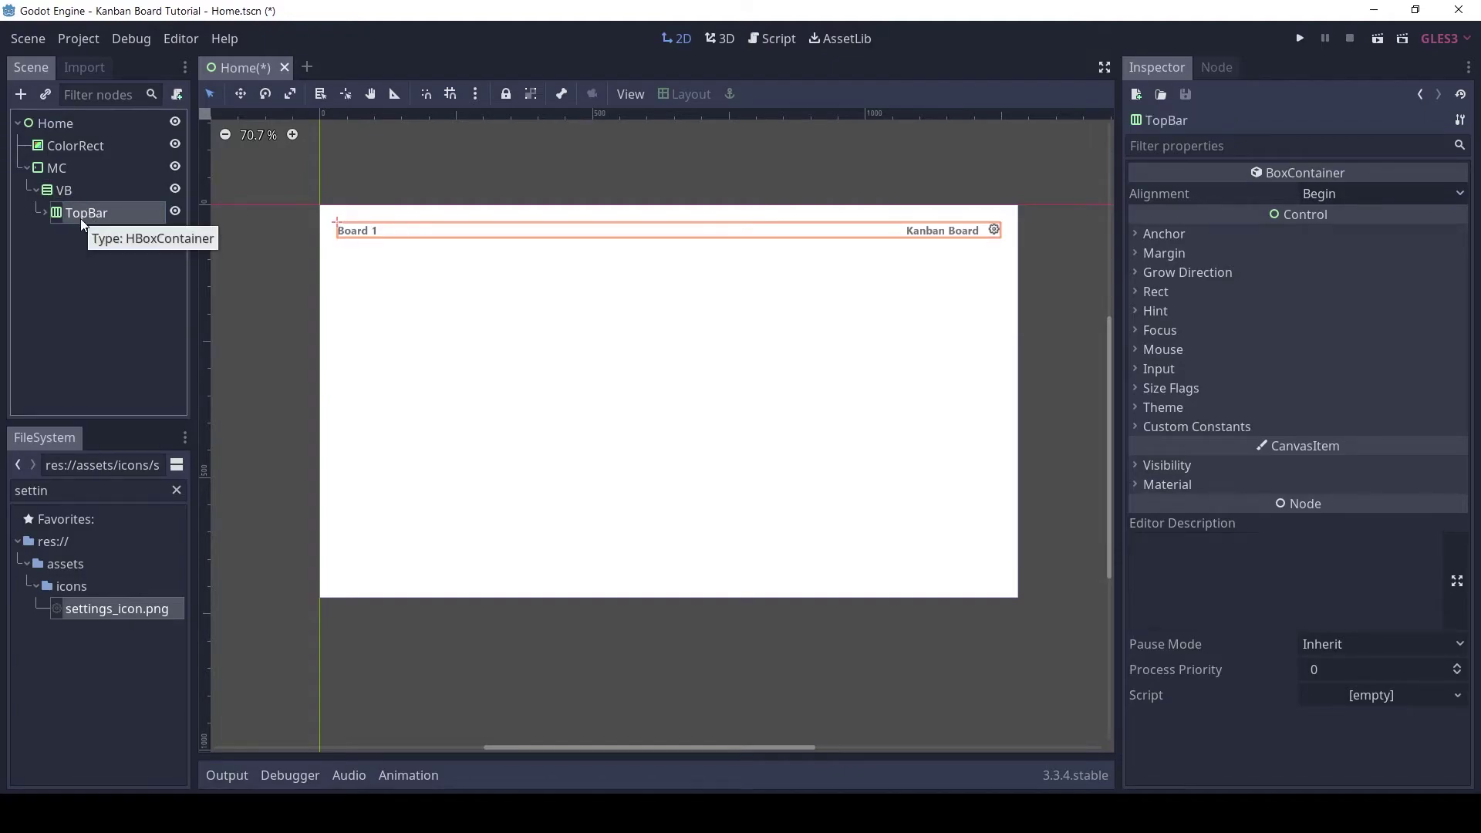
pyautogui.click(61, 191)
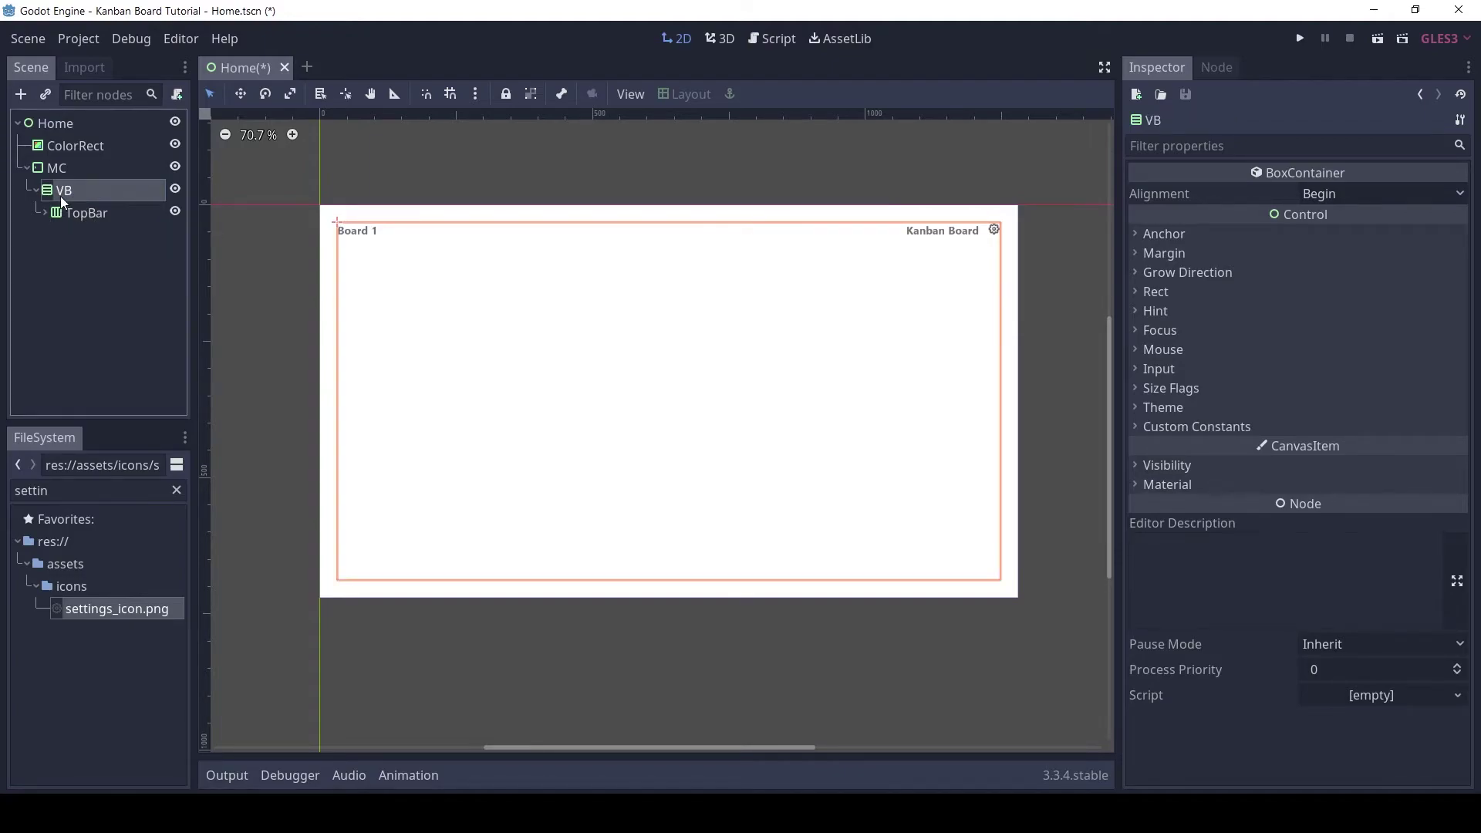
pyautogui.click(20, 96)
pyautogui.write('scroll')
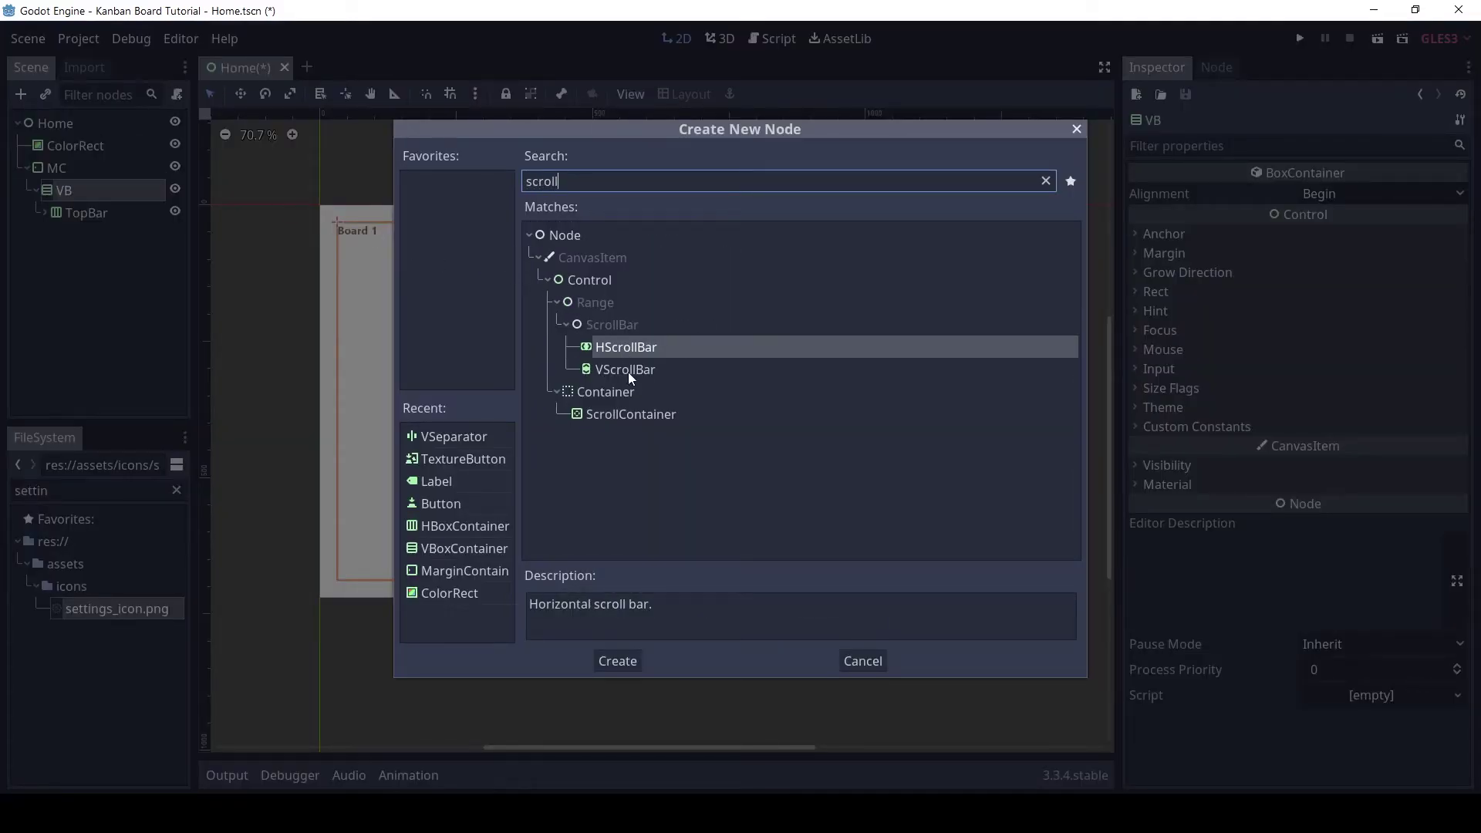
pyautogui.click(637, 411)
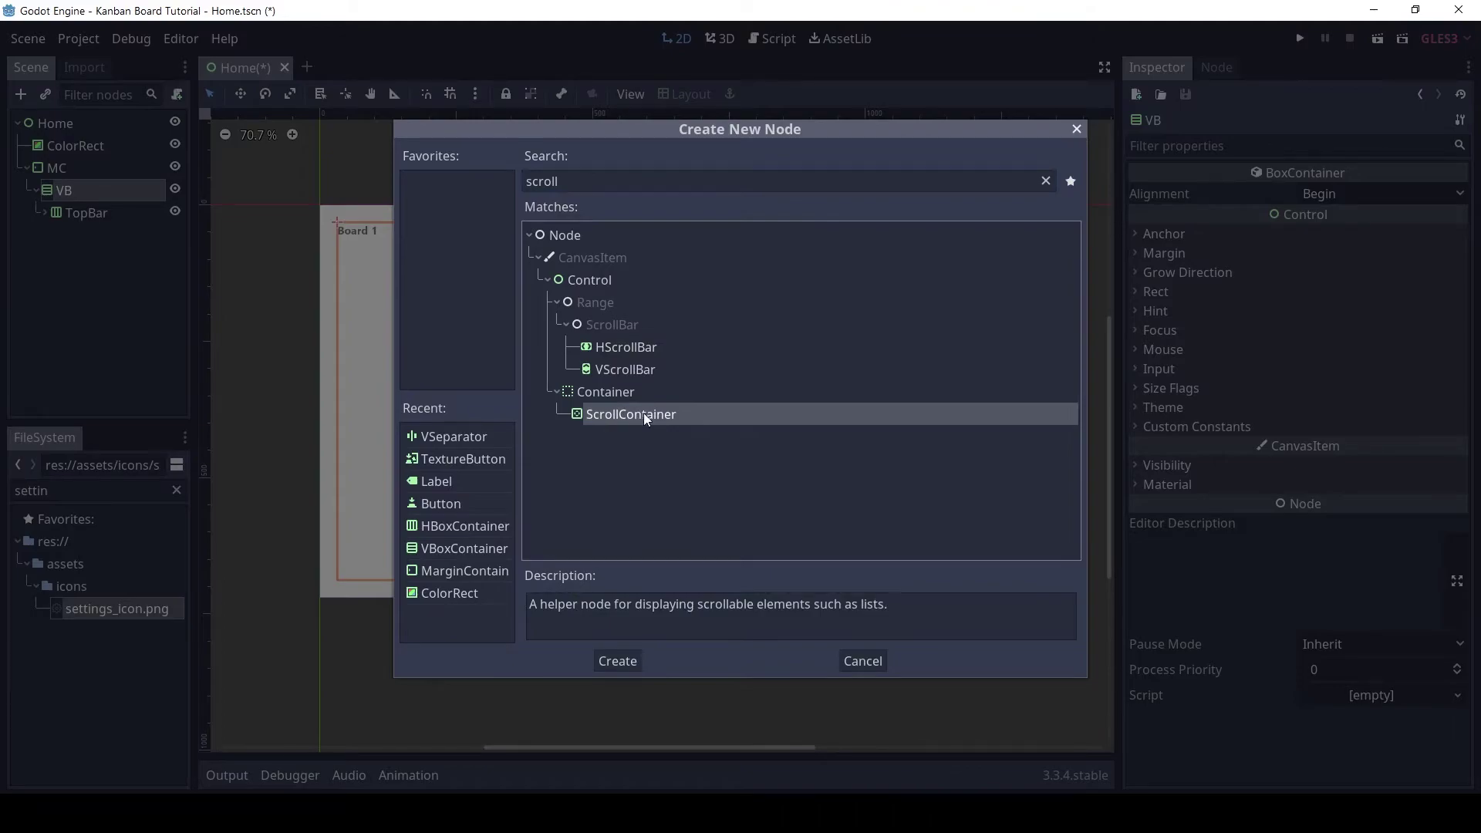
pyautogui.click(618, 660)
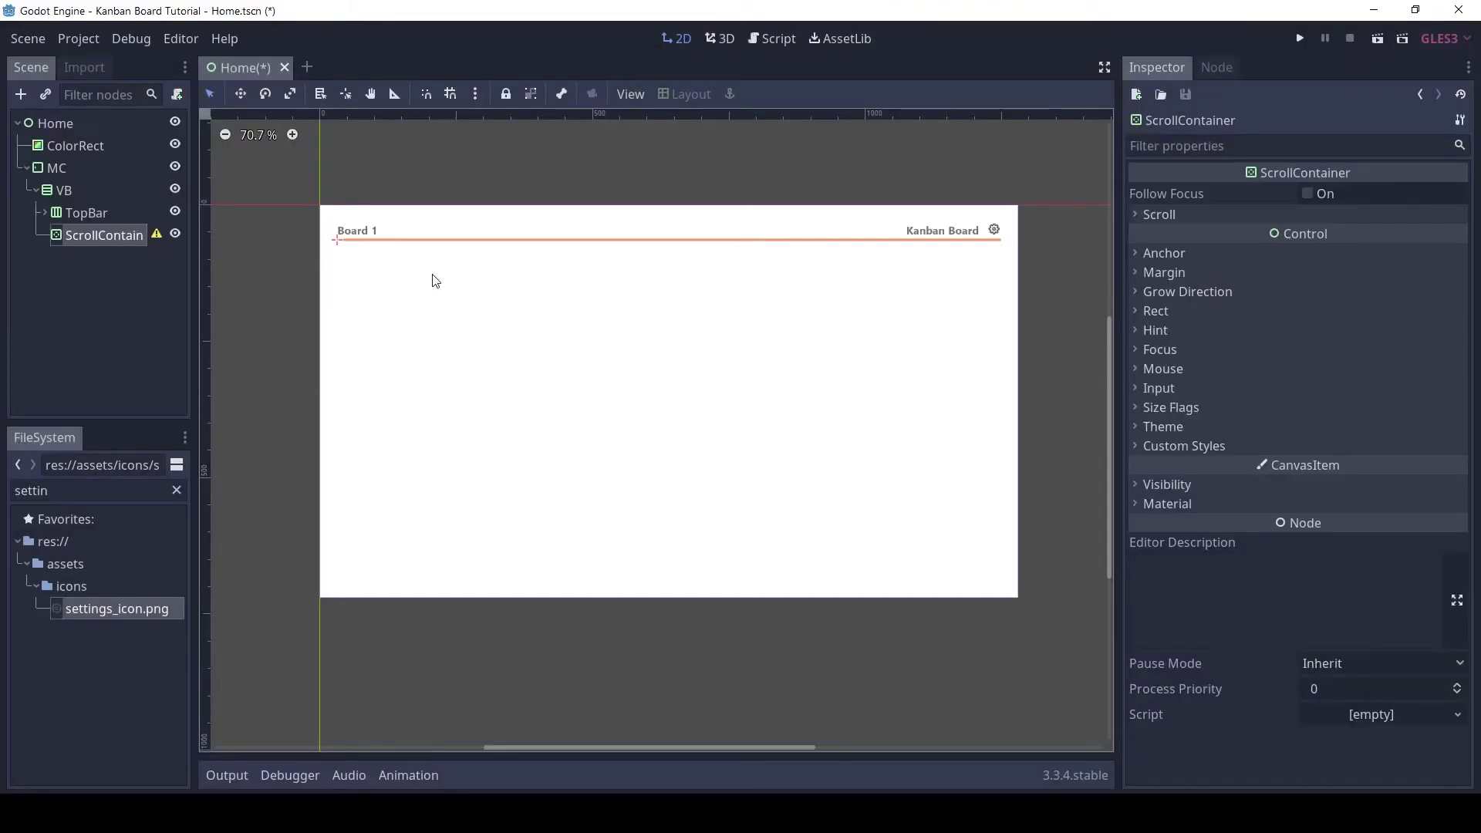
pyautogui.click(1171, 409)
pyautogui.click(1306, 555)
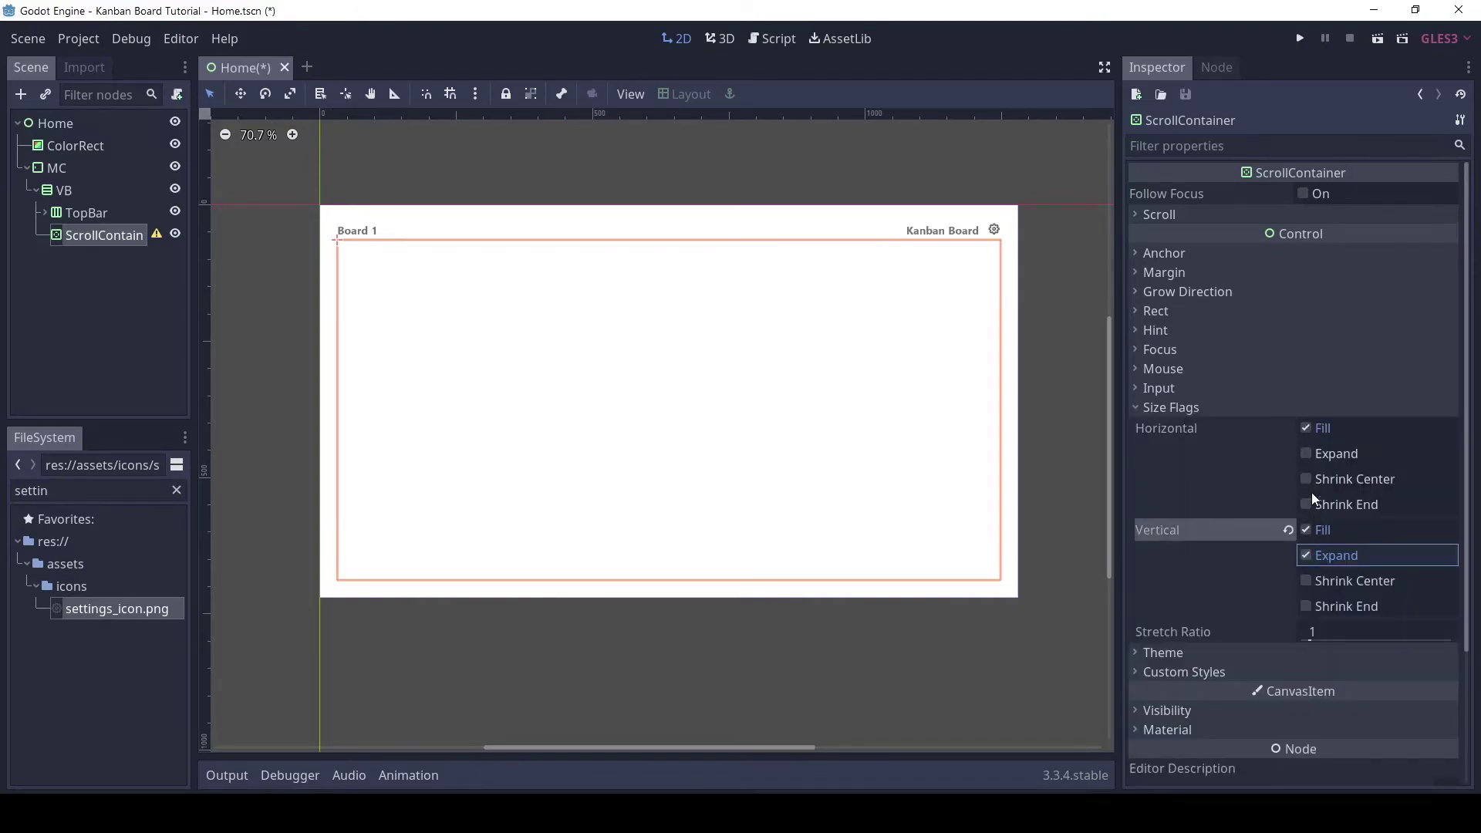
pyautogui.click(1173, 410)
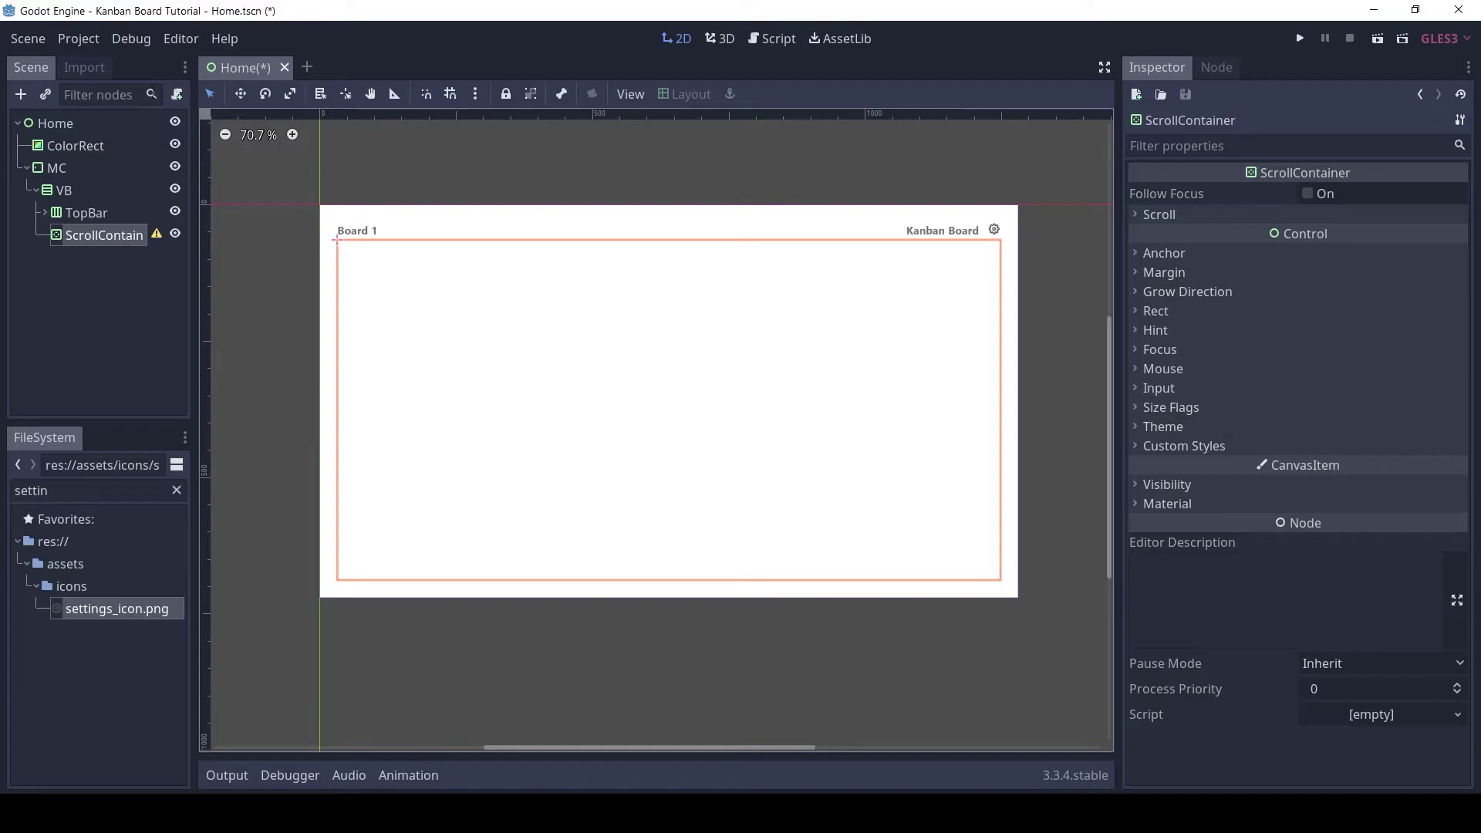
# Add a VBoxContainer under ScrollContainer containing an HBoxContainer renamed Columns.
pyautogui.click(21, 95)
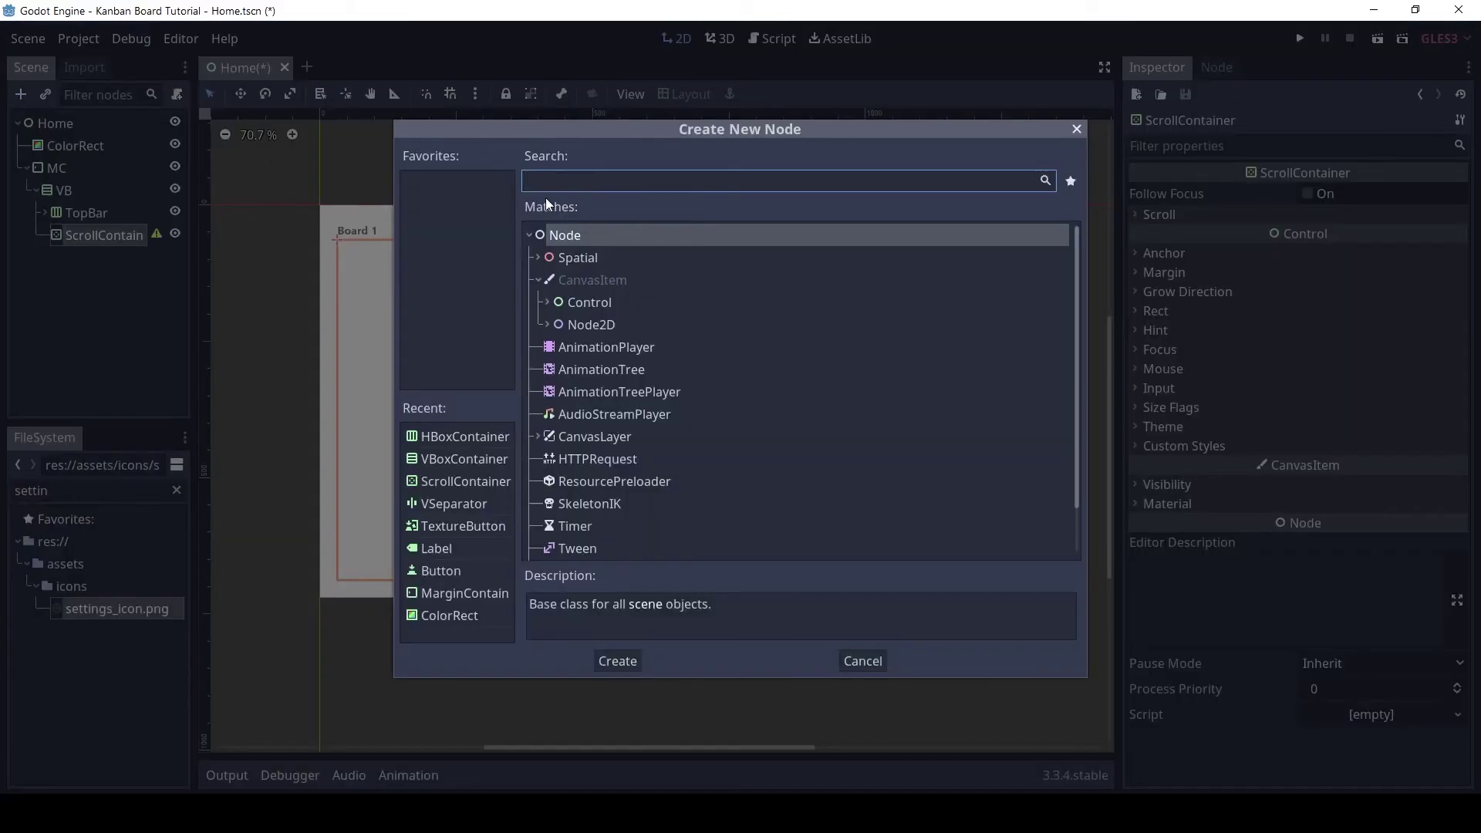
pyautogui.write('vbox')
pyautogui.press('Return')
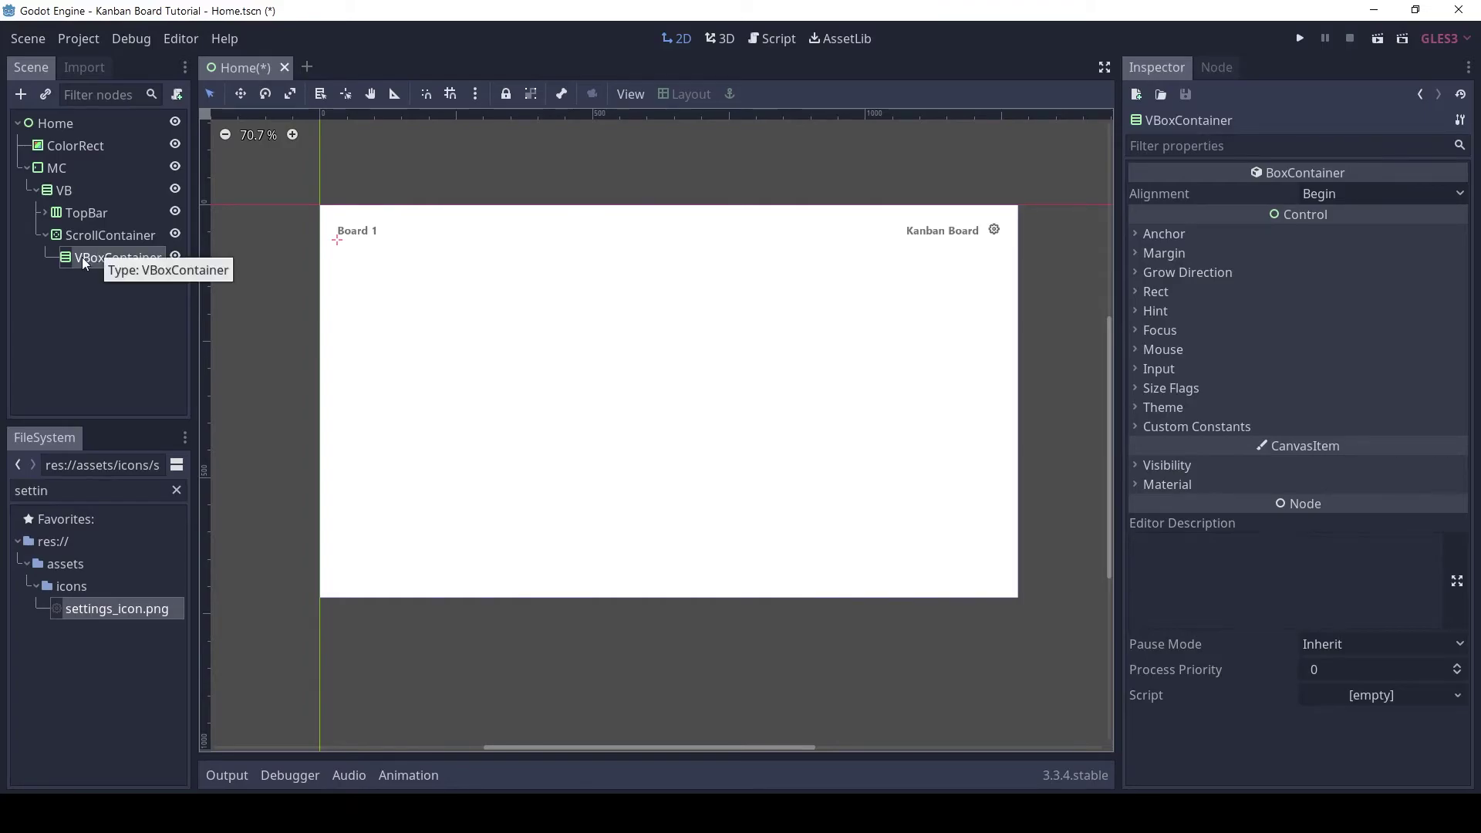
pyautogui.click(15, 101)
pyautogui.write('hbox')
pyautogui.press('Return')
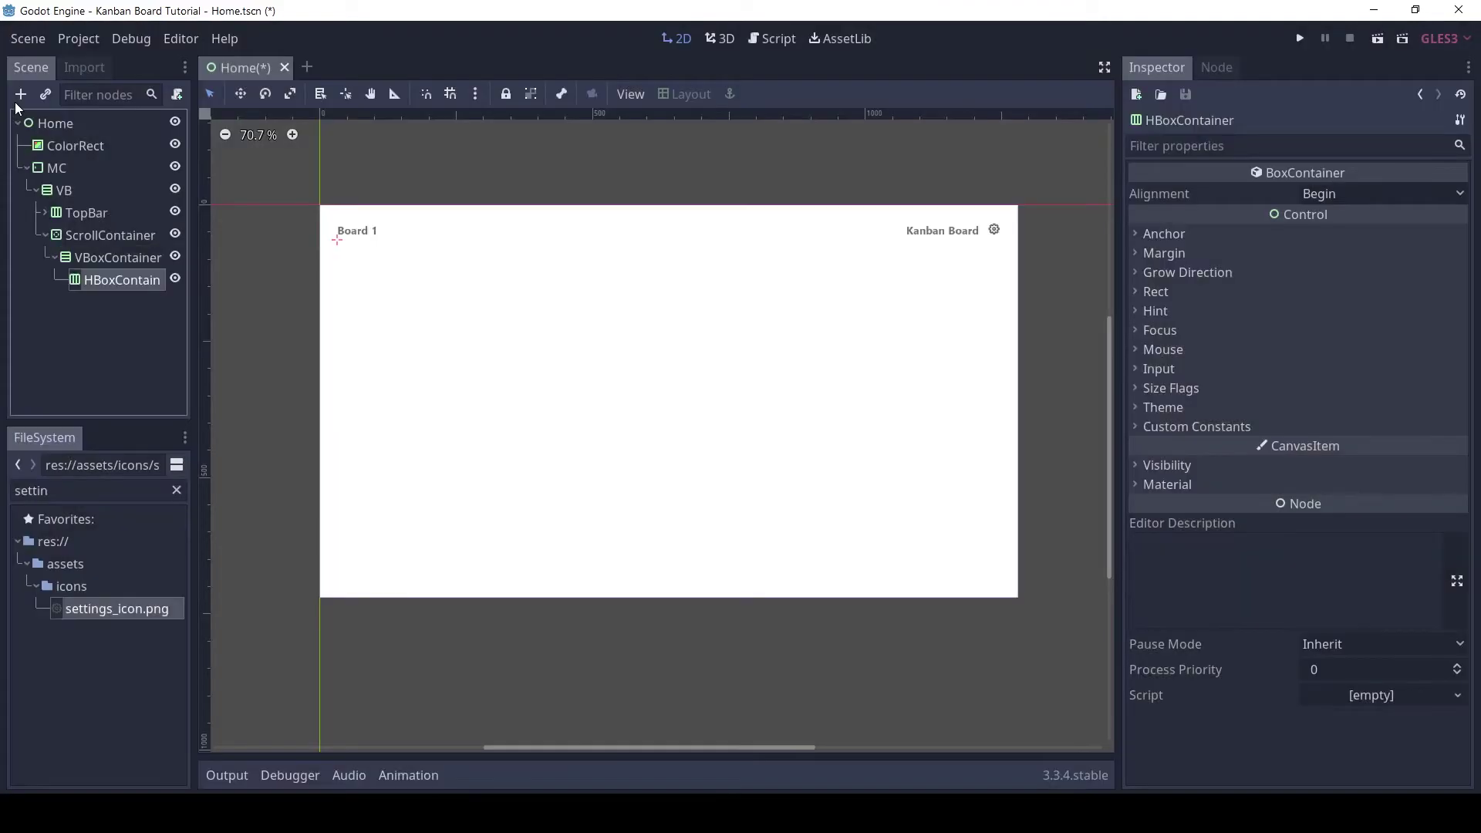
pyautogui.doubleClick(125, 280)
pyautogui.write('Columns')
pyautogui.press('Return')
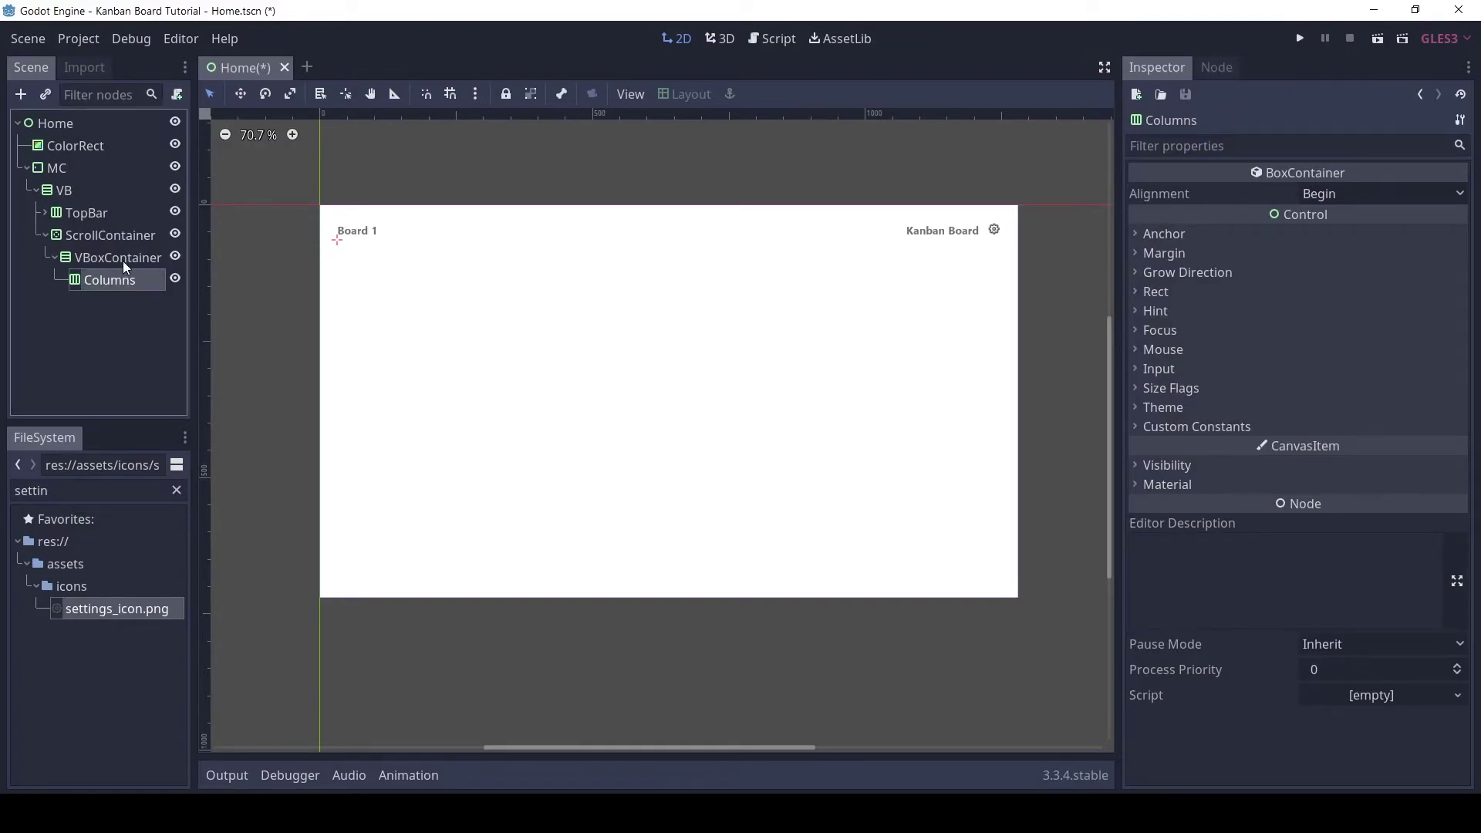
# Add an HSeparator under the VBoxContainer and a Button under Columns.
pyautogui.click(125, 262)
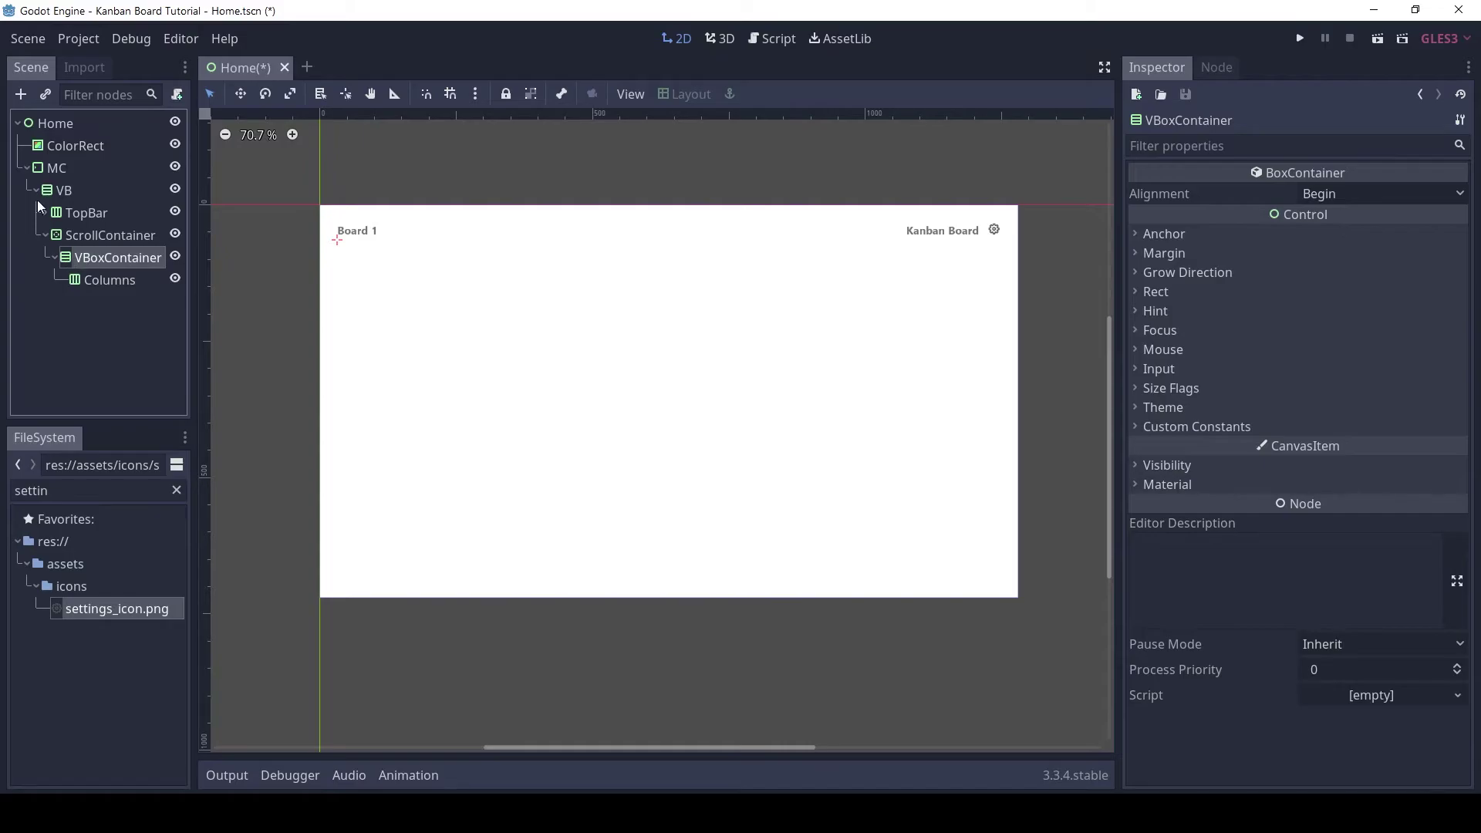
pyautogui.click(22, 95)
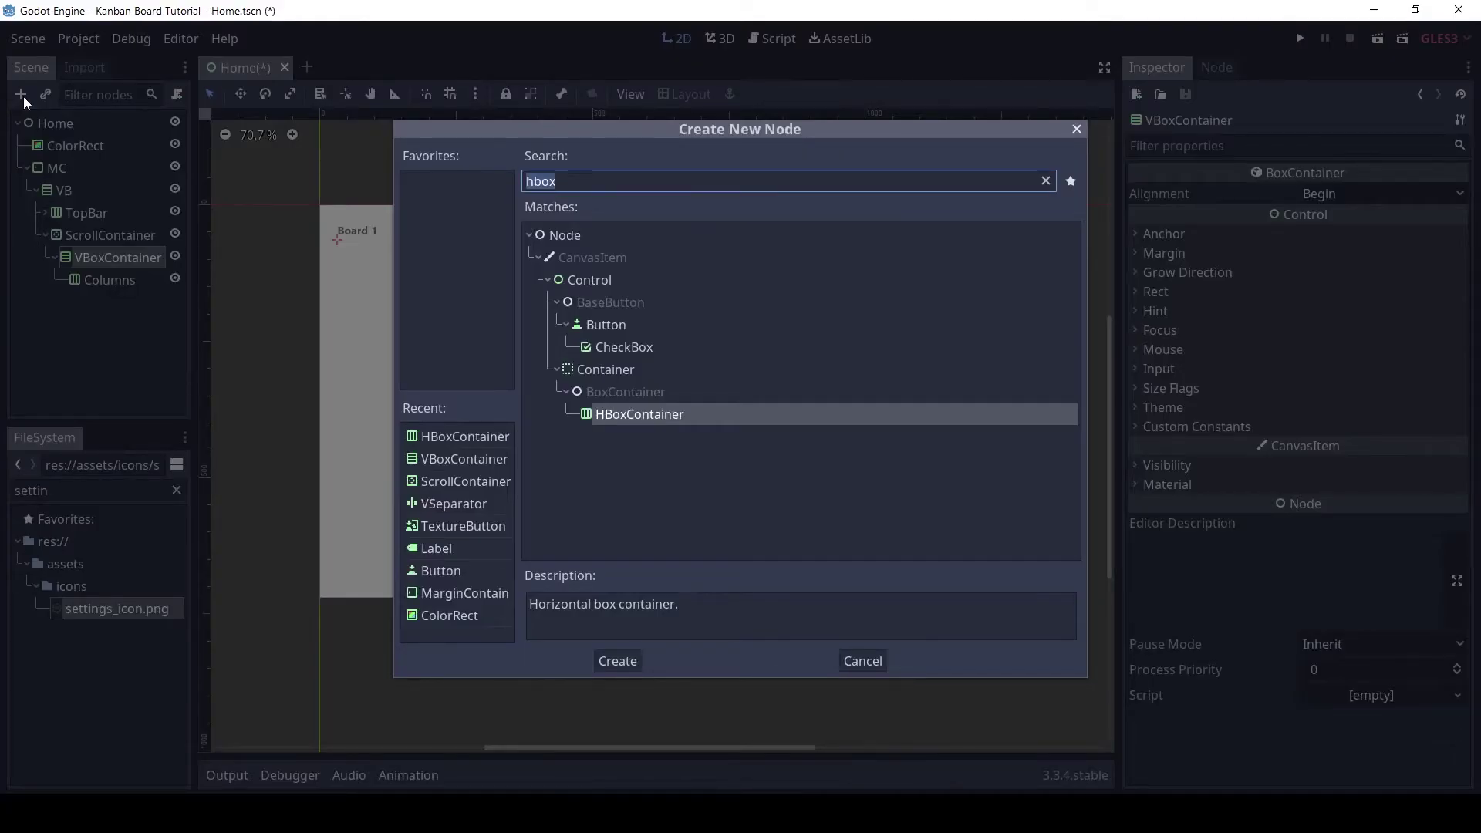
pyautogui.write('hsepa')
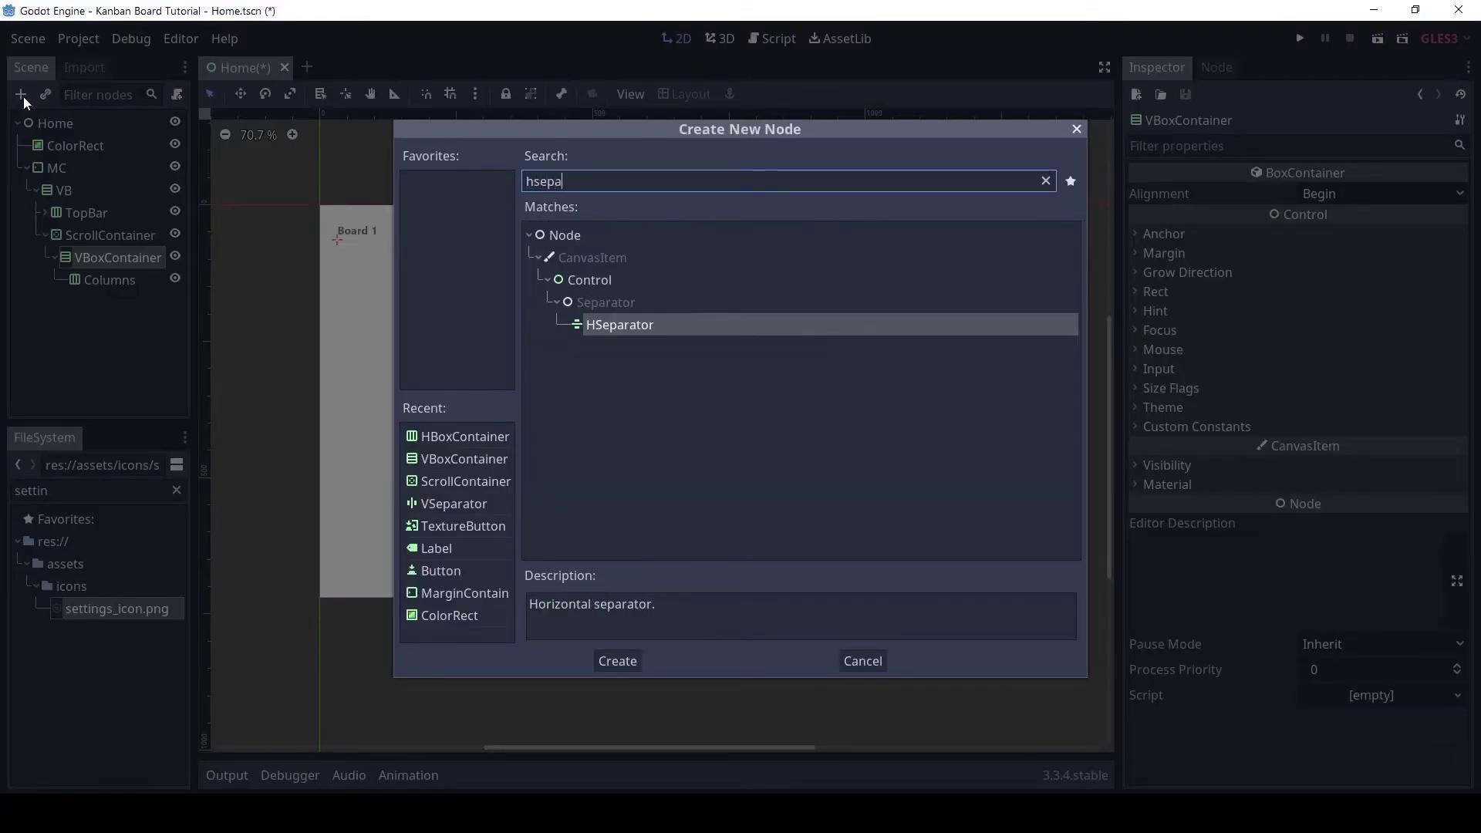
pyautogui.press('Return')
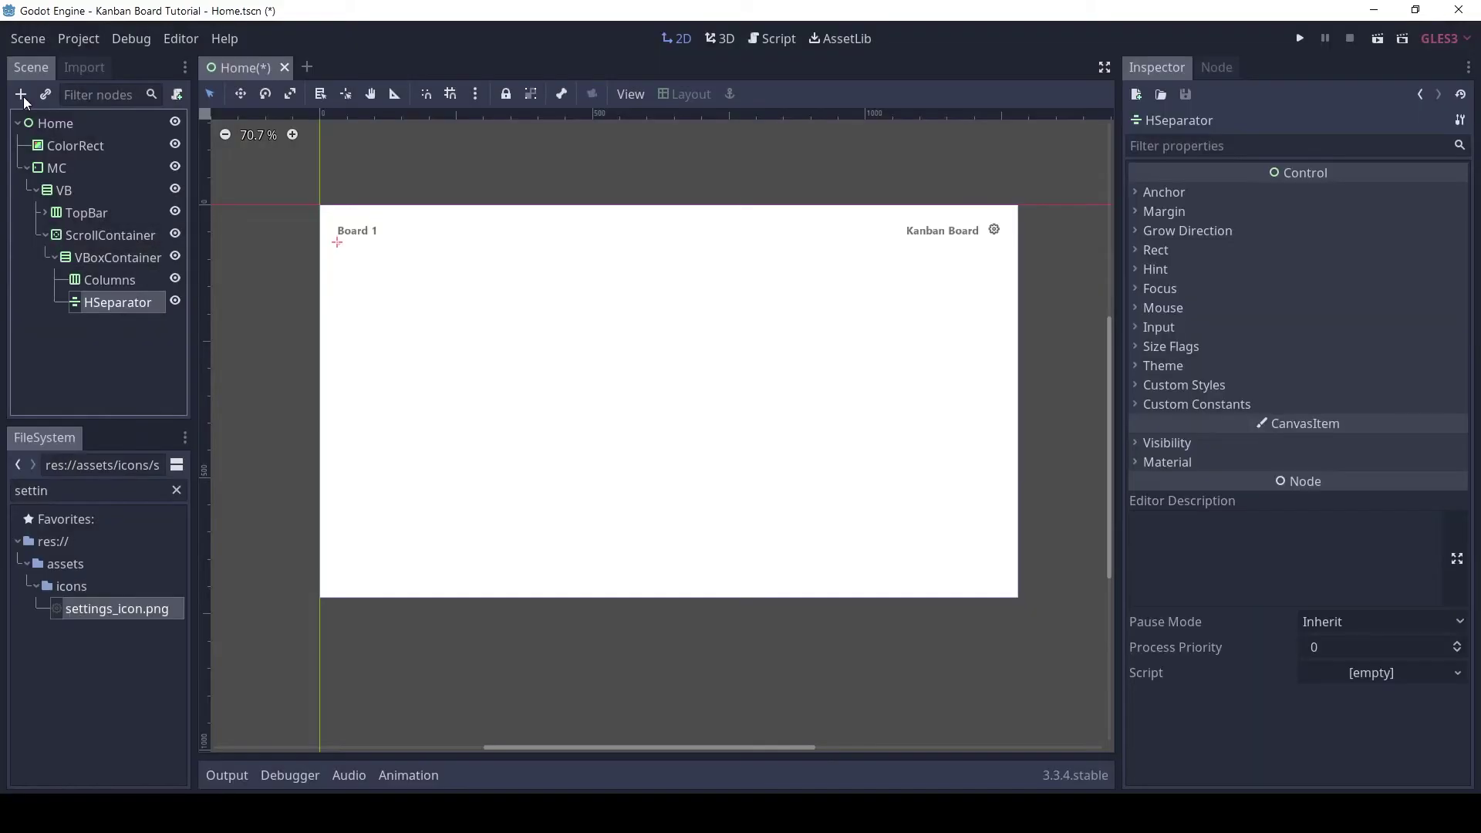
pyautogui.click(115, 281)
pyautogui.click(23, 95)
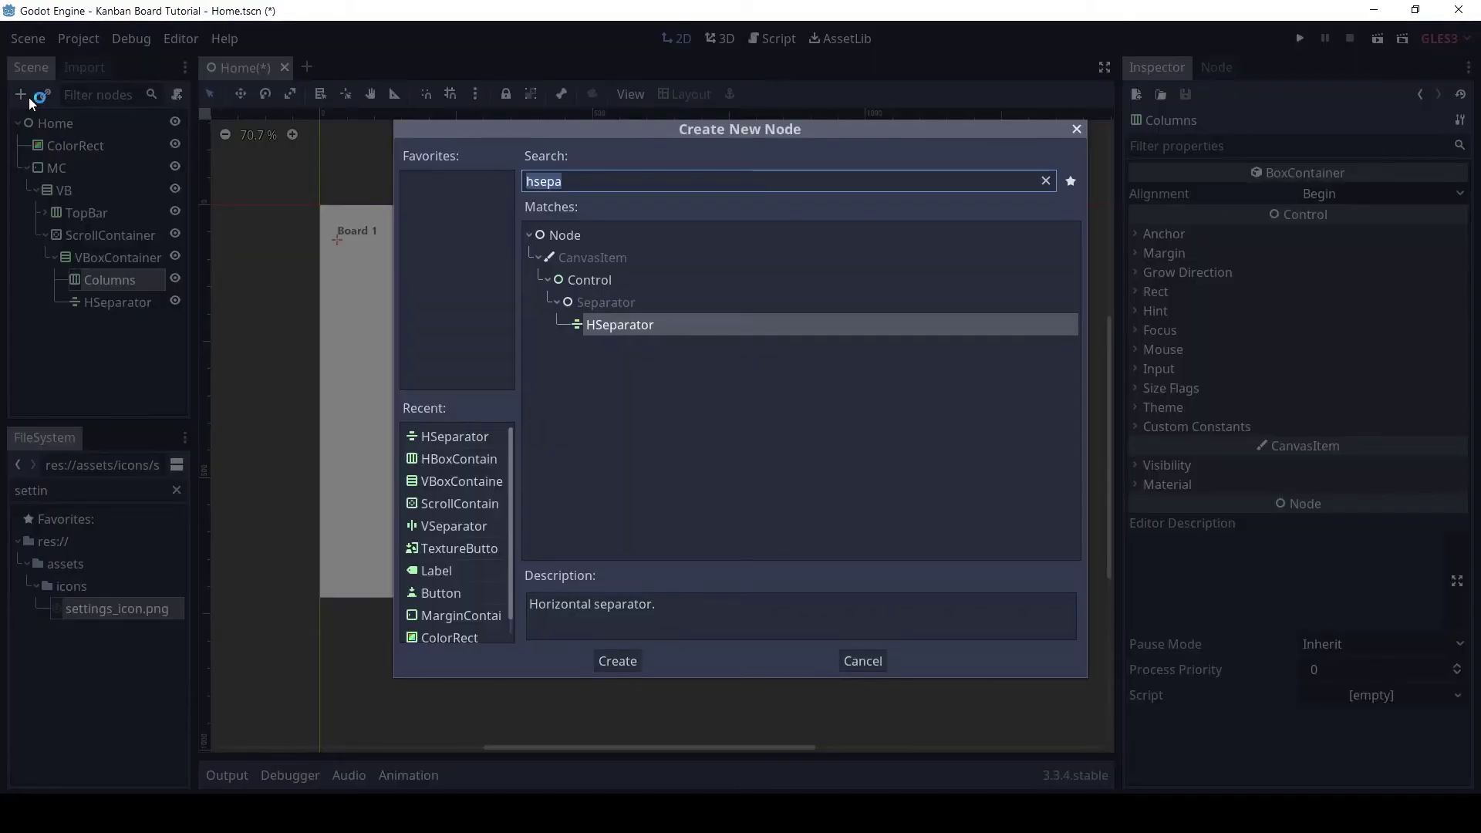
pyautogui.write('butt')
pyautogui.press('Return')
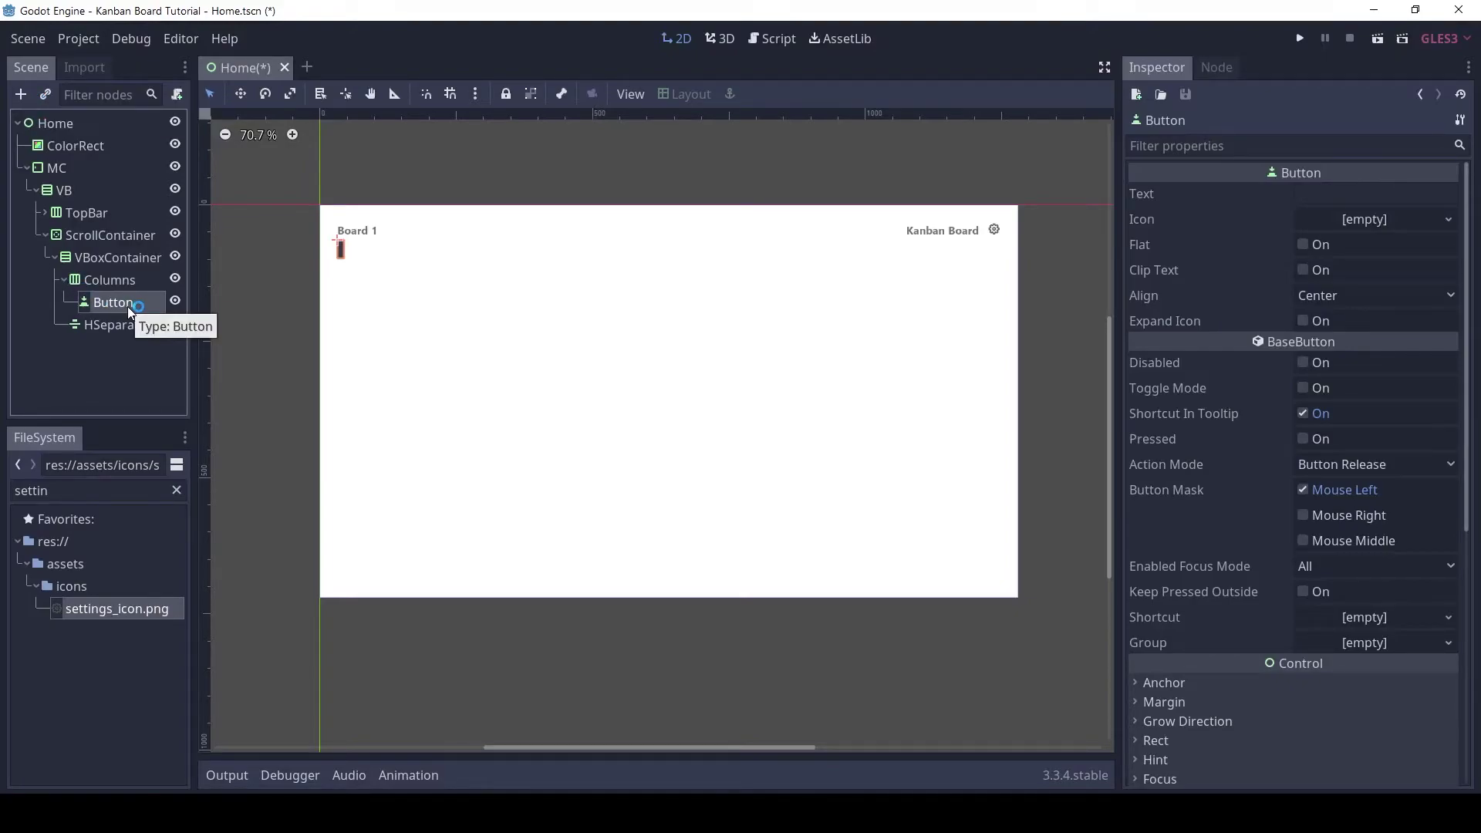
# Duplicate the Button to get three buttons in Columns and zoom in on them.
pyautogui.hotkey('ctrl', 'd')
pyautogui.hotkey('ctrl', 'd')
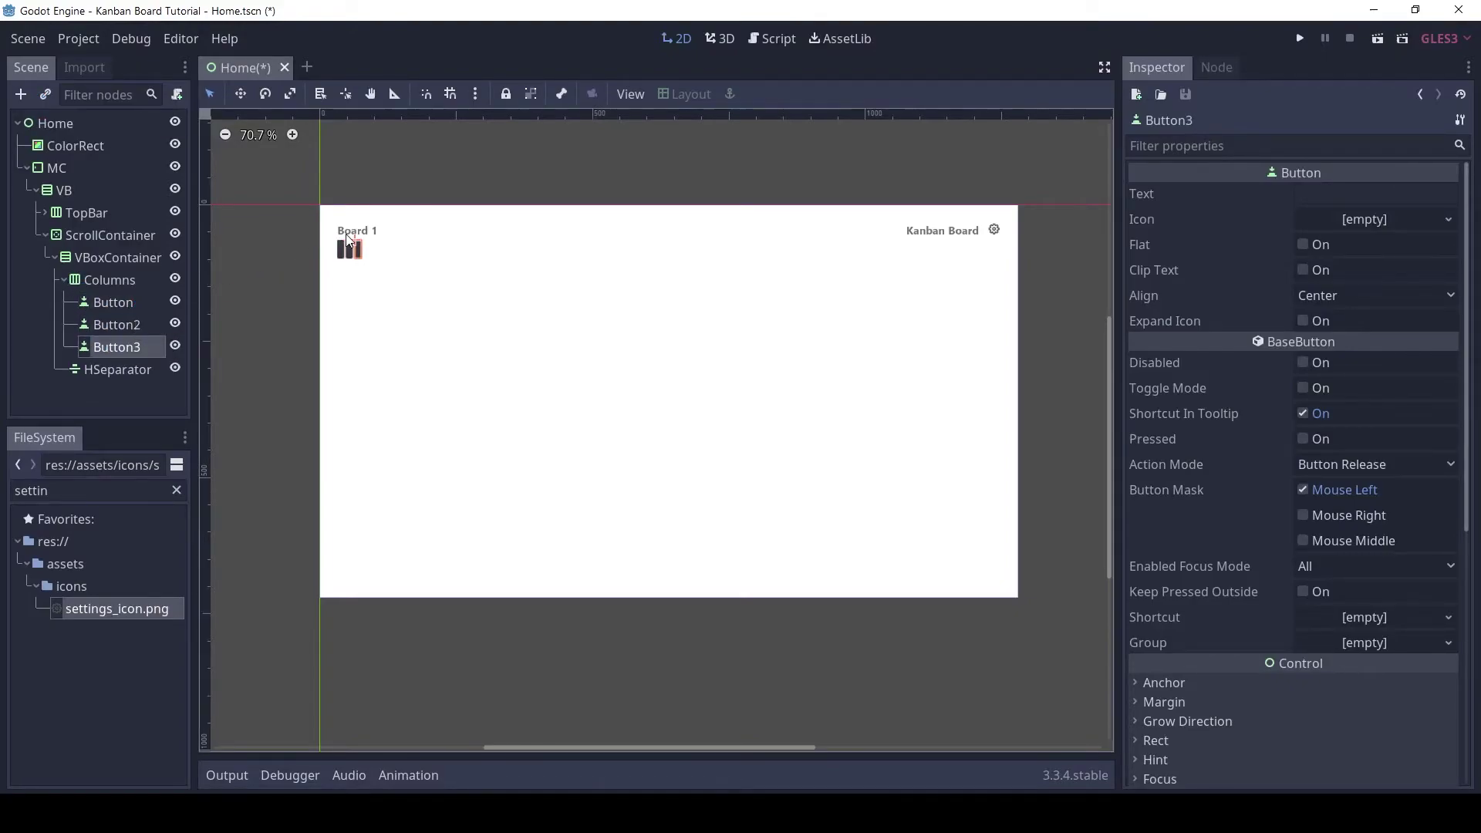
pyautogui.click(292, 135)
pyautogui.click(292, 134)
pyautogui.moveTo(724, 320); pyautogui.dragTo(800, 403, button='middle')
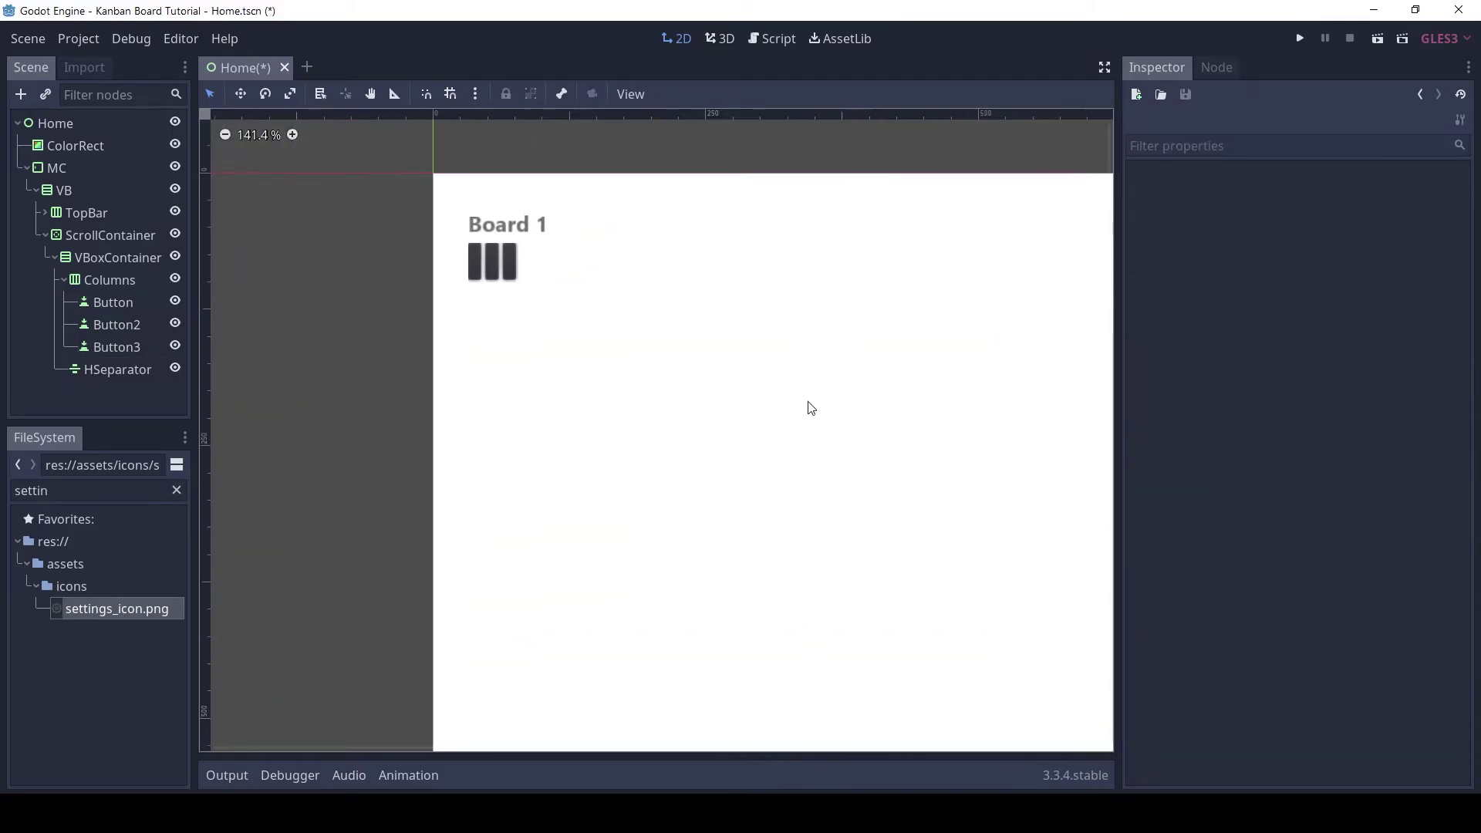
# Give the three buttons the texts sdasasdadasdsad, dasadsadd and dasdadd.
pyautogui.click(127, 302)
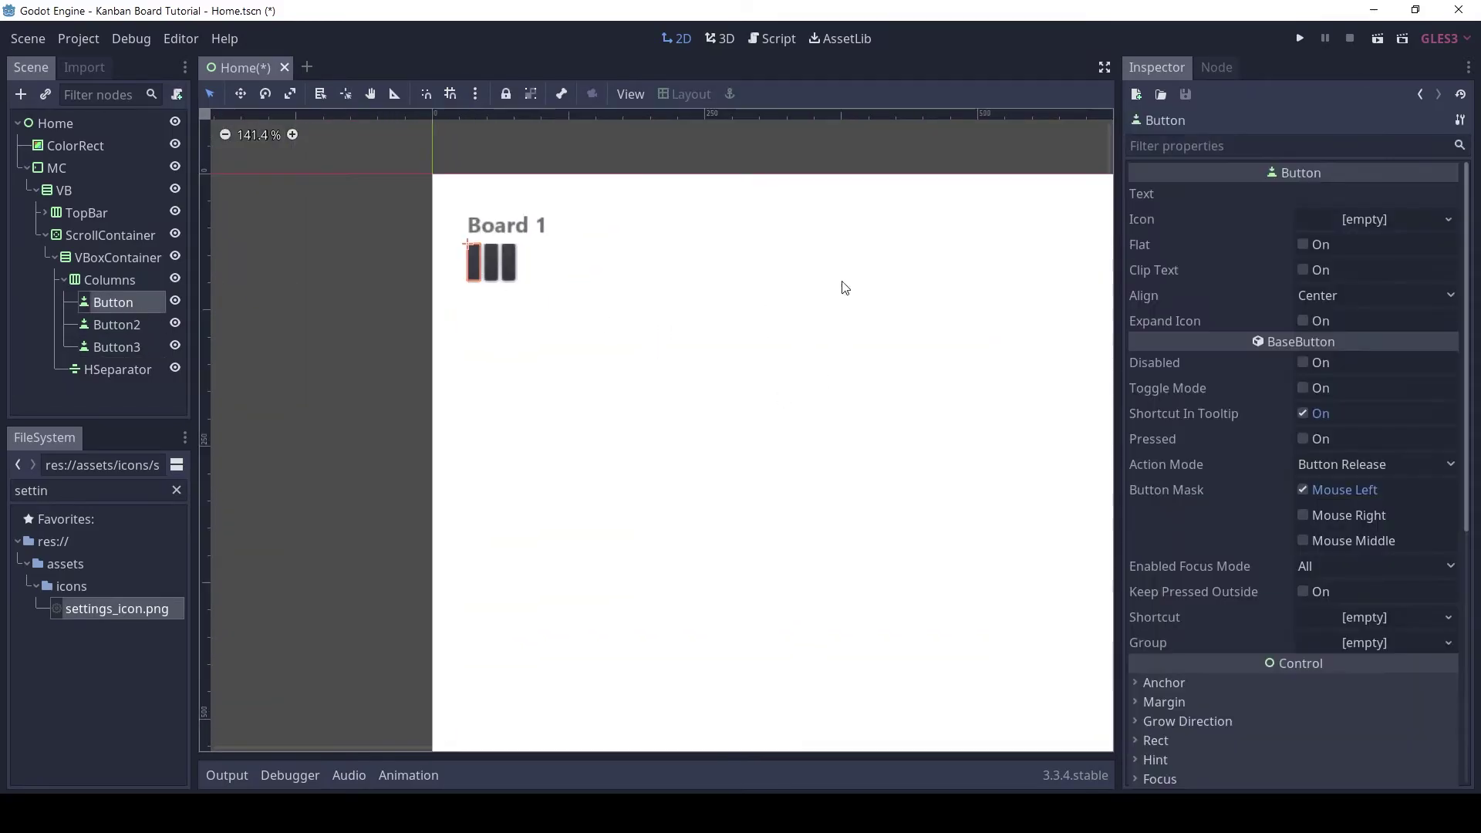
pyautogui.click(1314, 189)
pyautogui.write('sdasasdadasdsad')
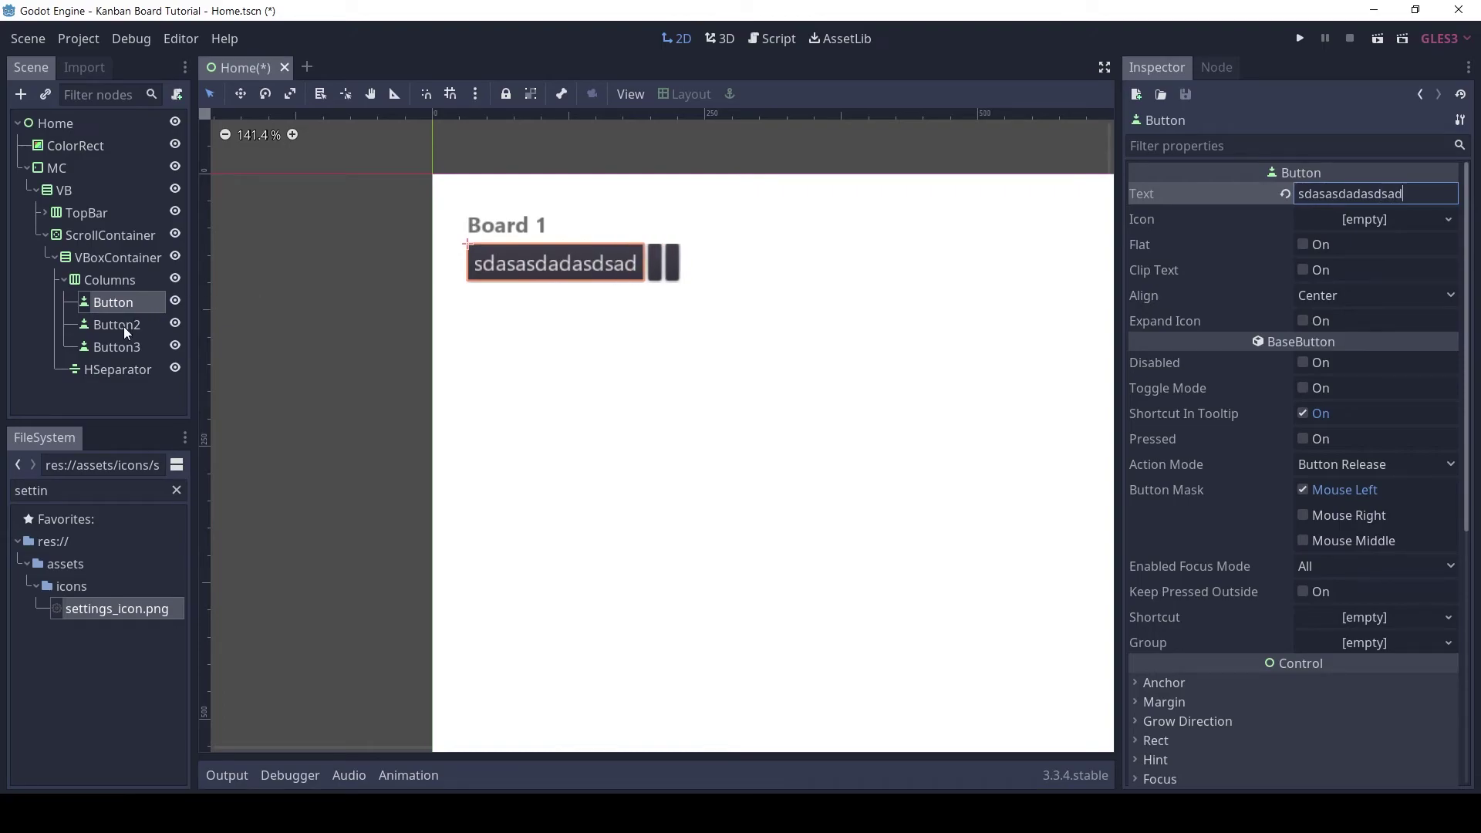
pyautogui.click(124, 324)
pyautogui.click(1331, 196)
pyautogui.write('dasadsadd')
pyautogui.click(116, 347)
pyautogui.click(1327, 193)
pyautogui.write('dasdadd')
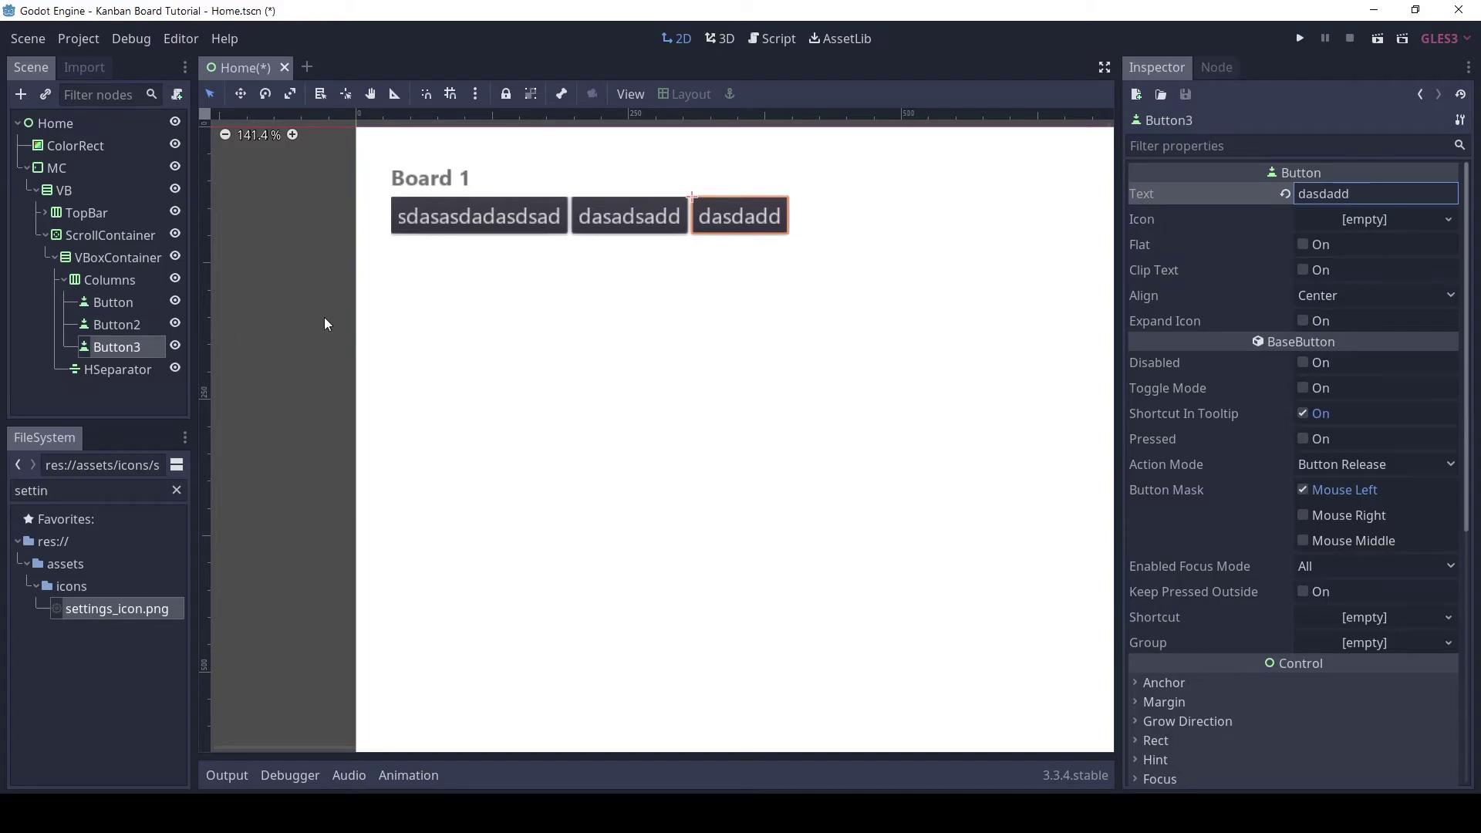
pyautogui.click(114, 281)
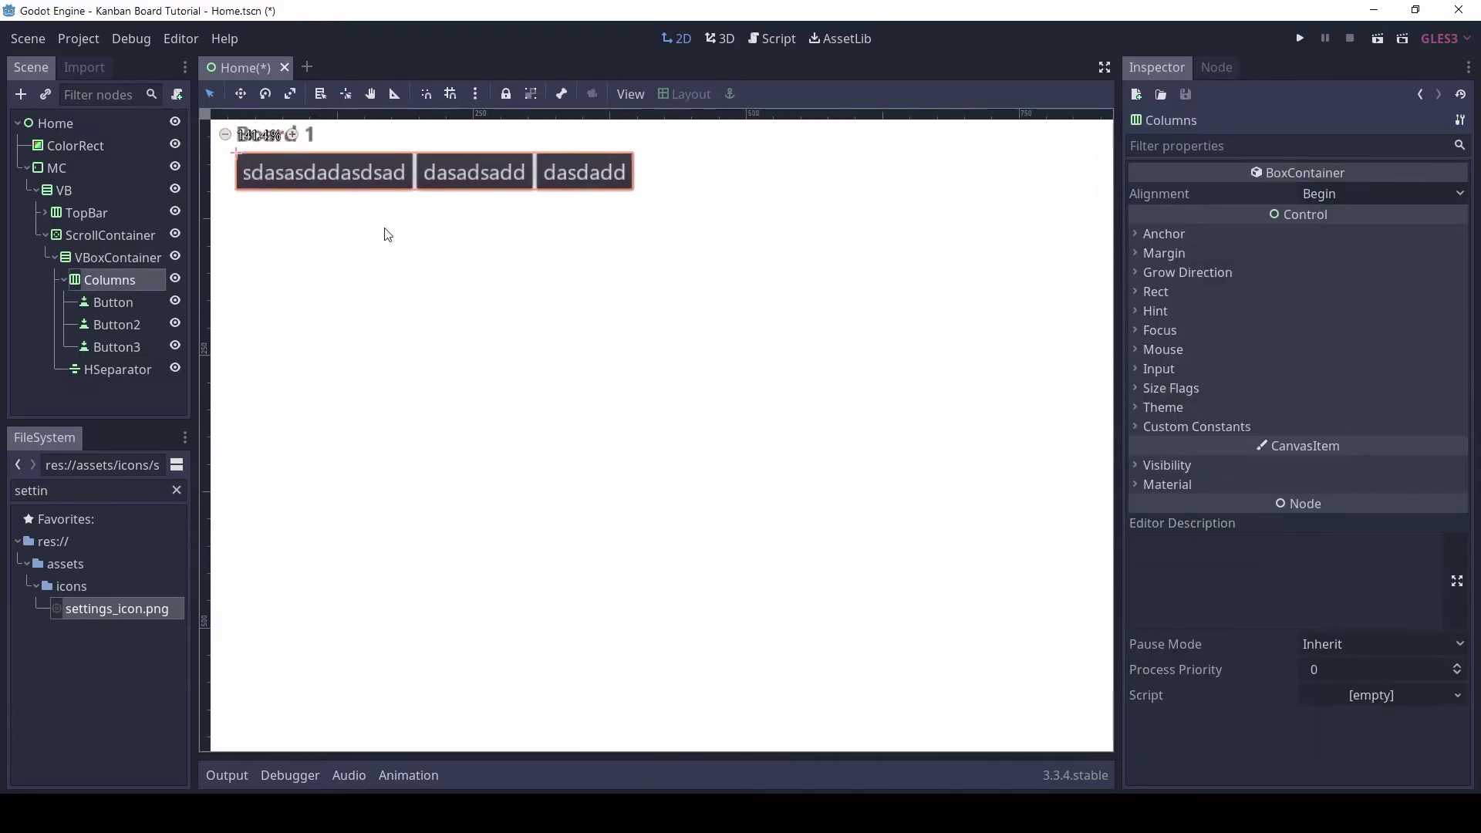
pyautogui.click(108, 235)
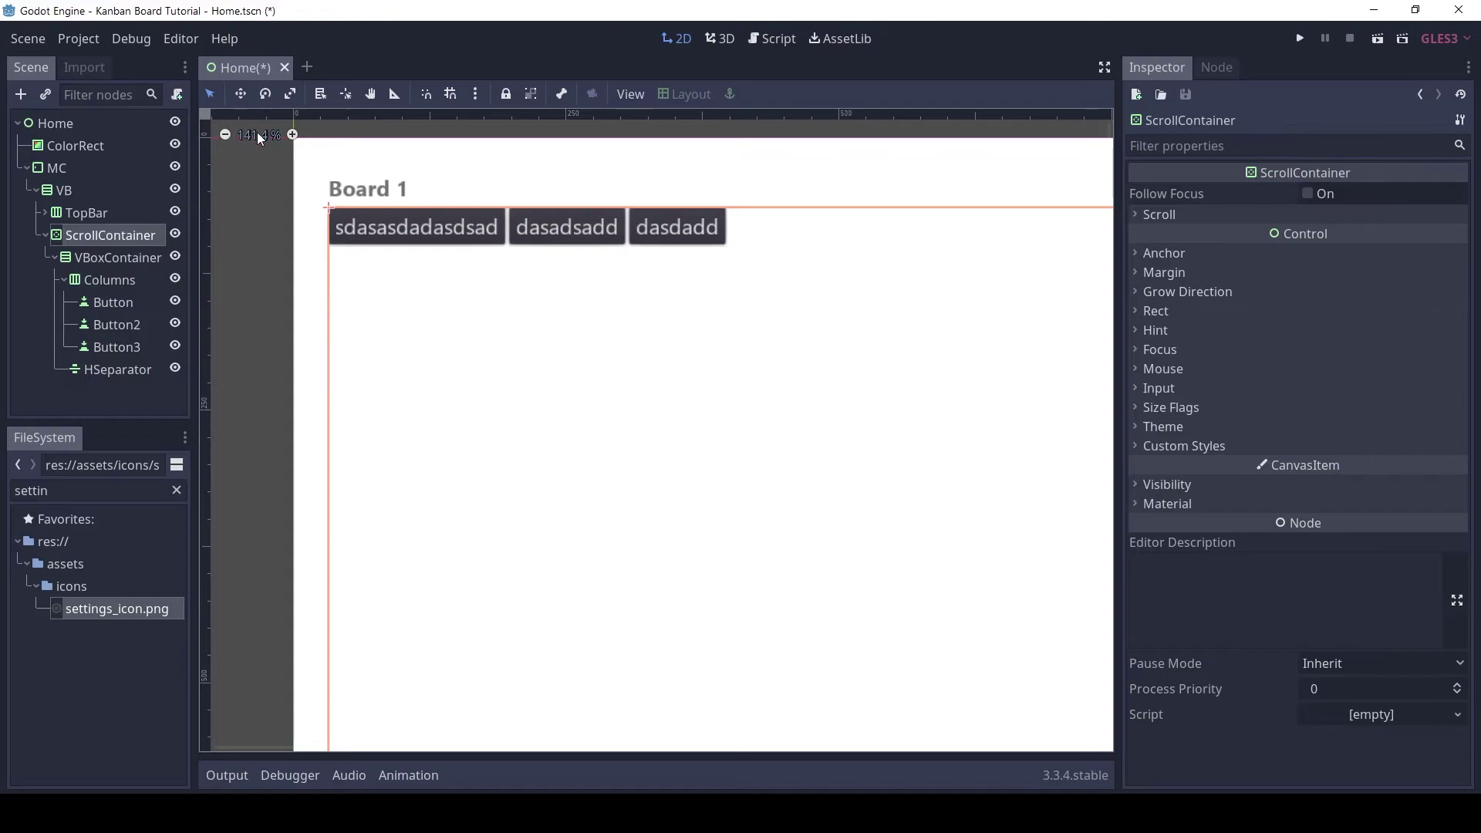
# Turn on horizontal and vertical Expand for the VBoxContainer.
pyautogui.click(260, 136)
pyautogui.click(117, 257)
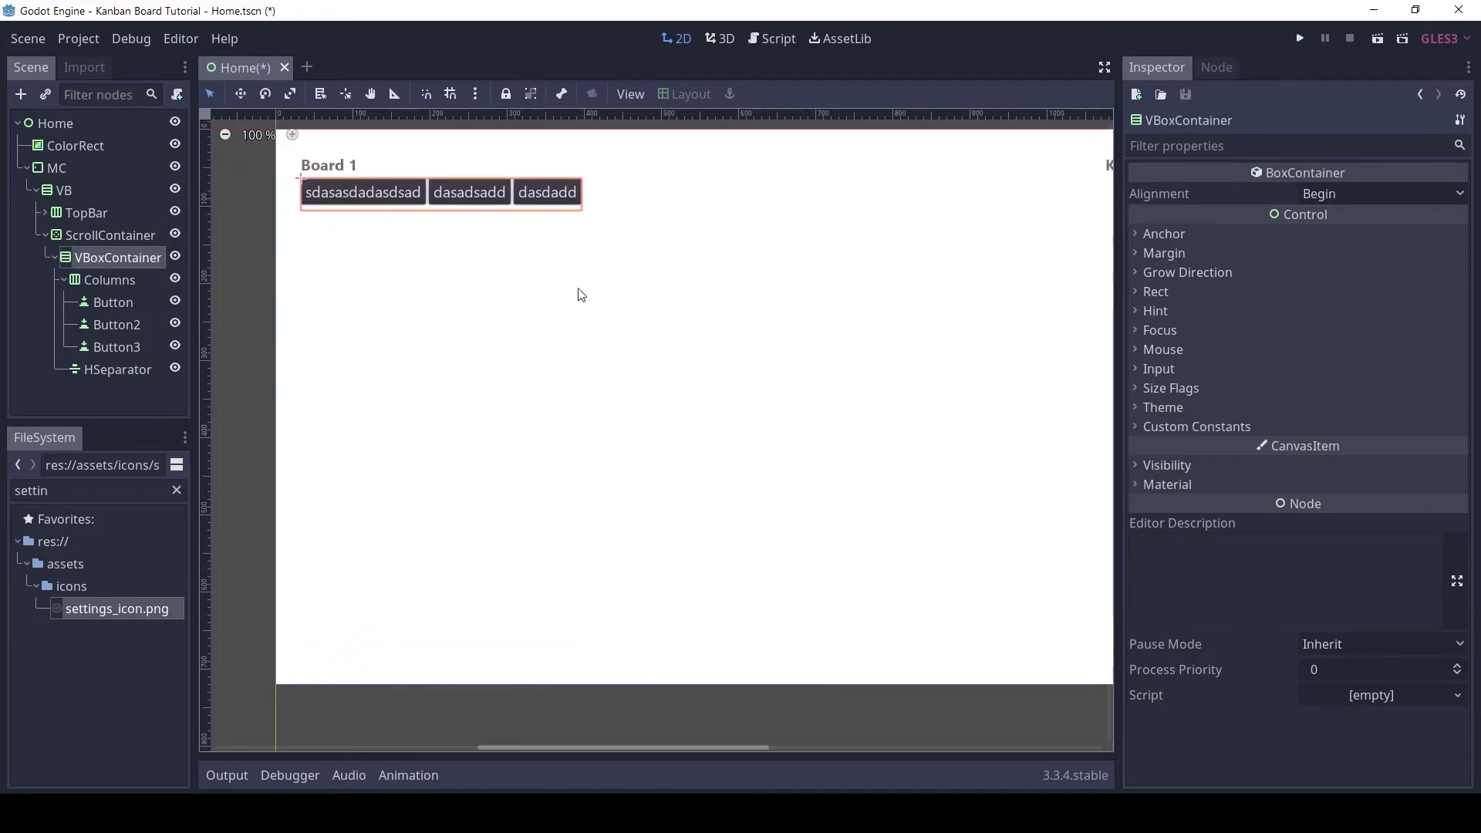
pyautogui.click(1172, 388)
pyautogui.click(1306, 434)
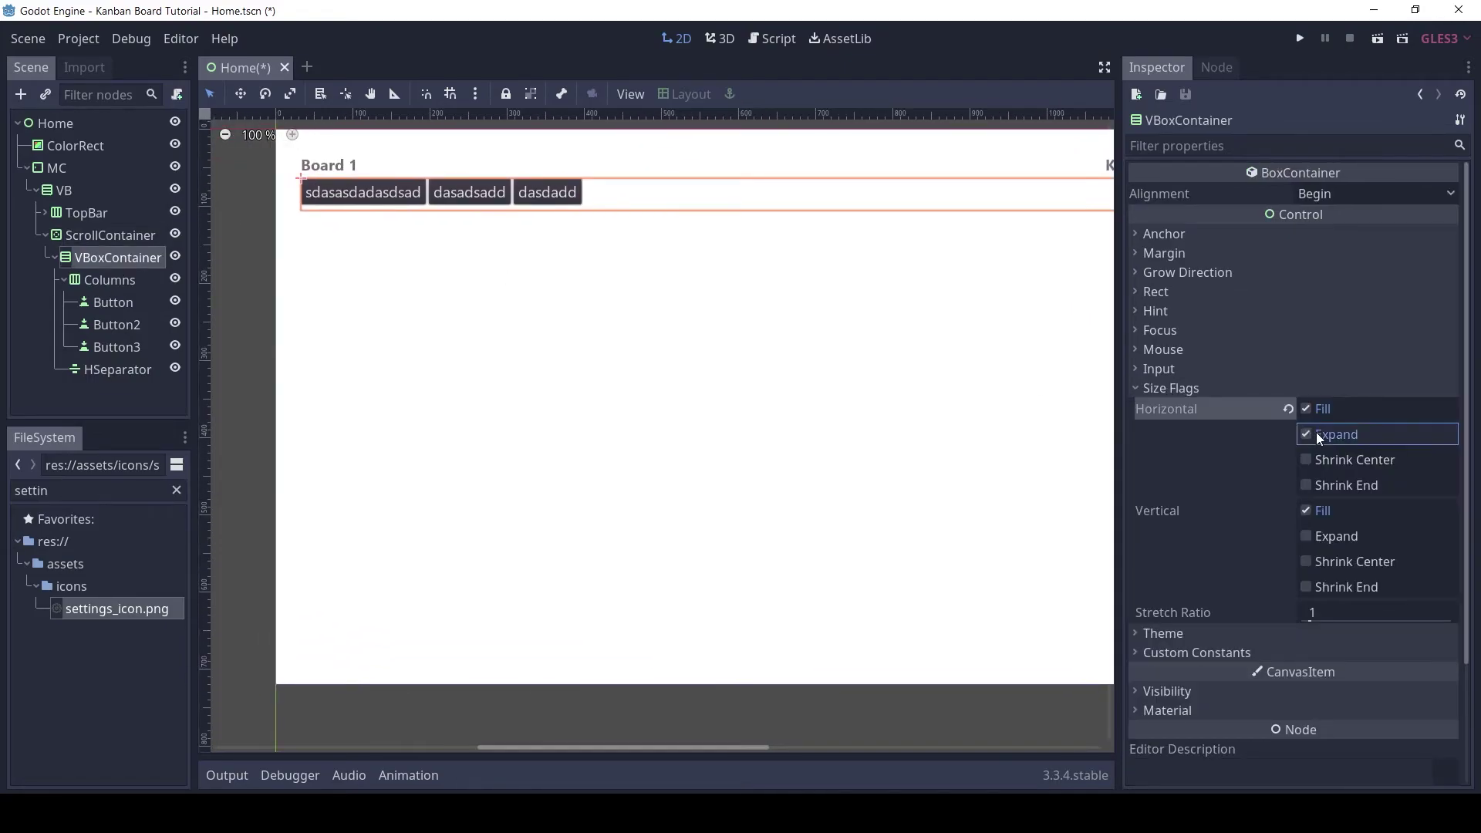
pyautogui.click(1314, 538)
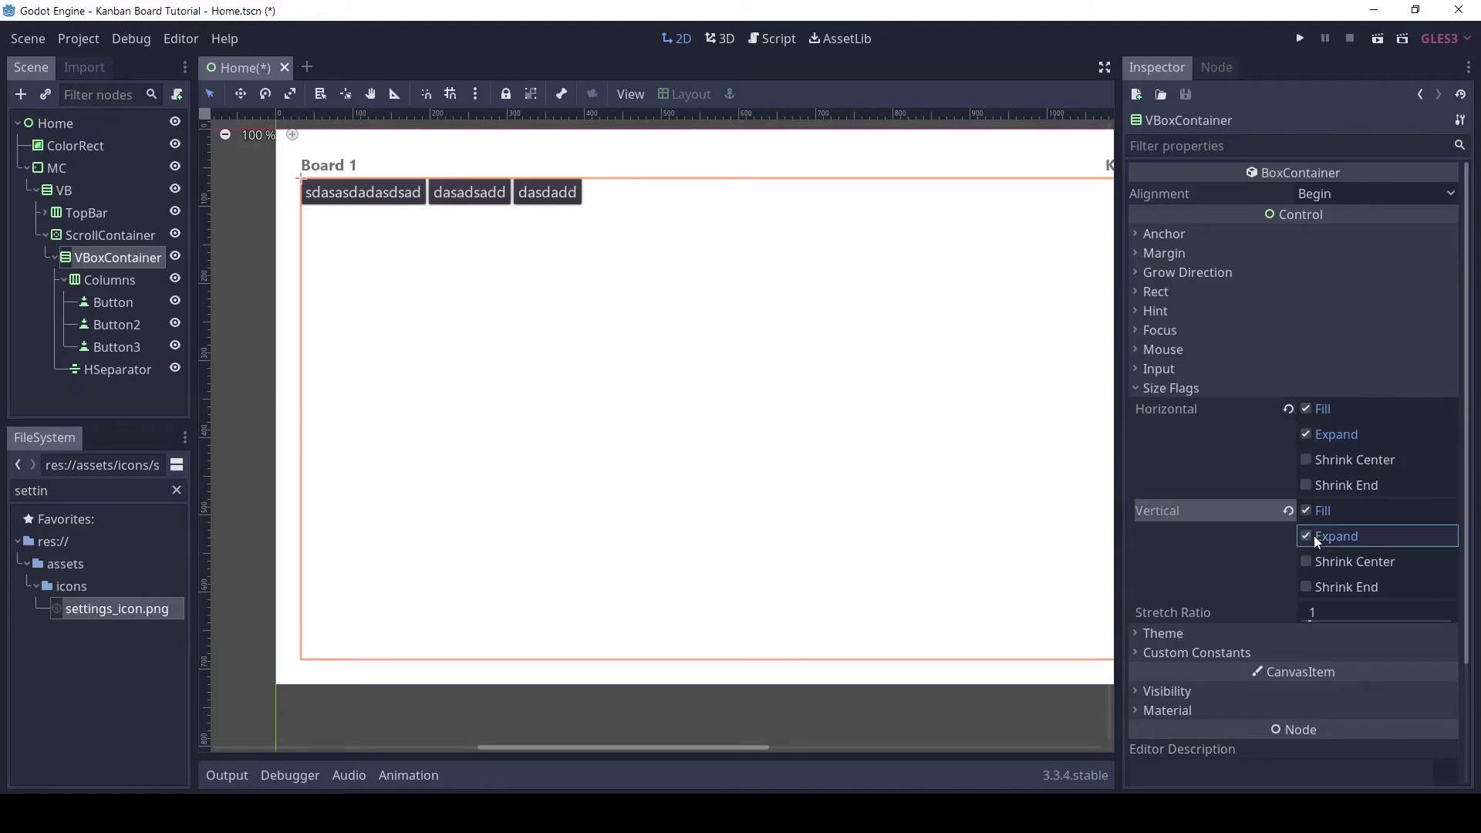
pyautogui.click(1182, 390)
# Turn on horizontal and vertical Expand for Columns so the buttons stretch full height.
pyautogui.click(110, 281)
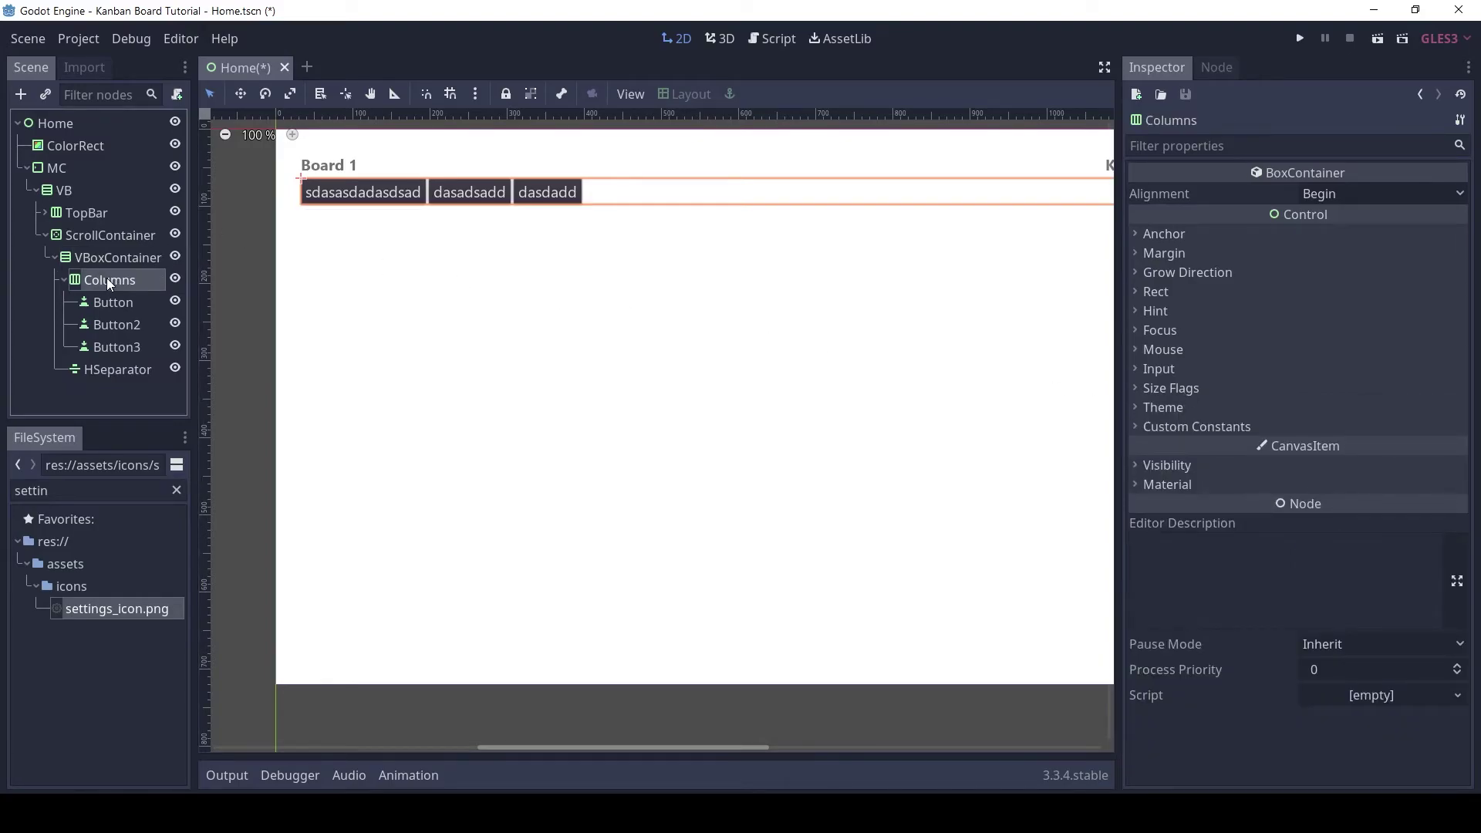
pyautogui.click(1188, 388)
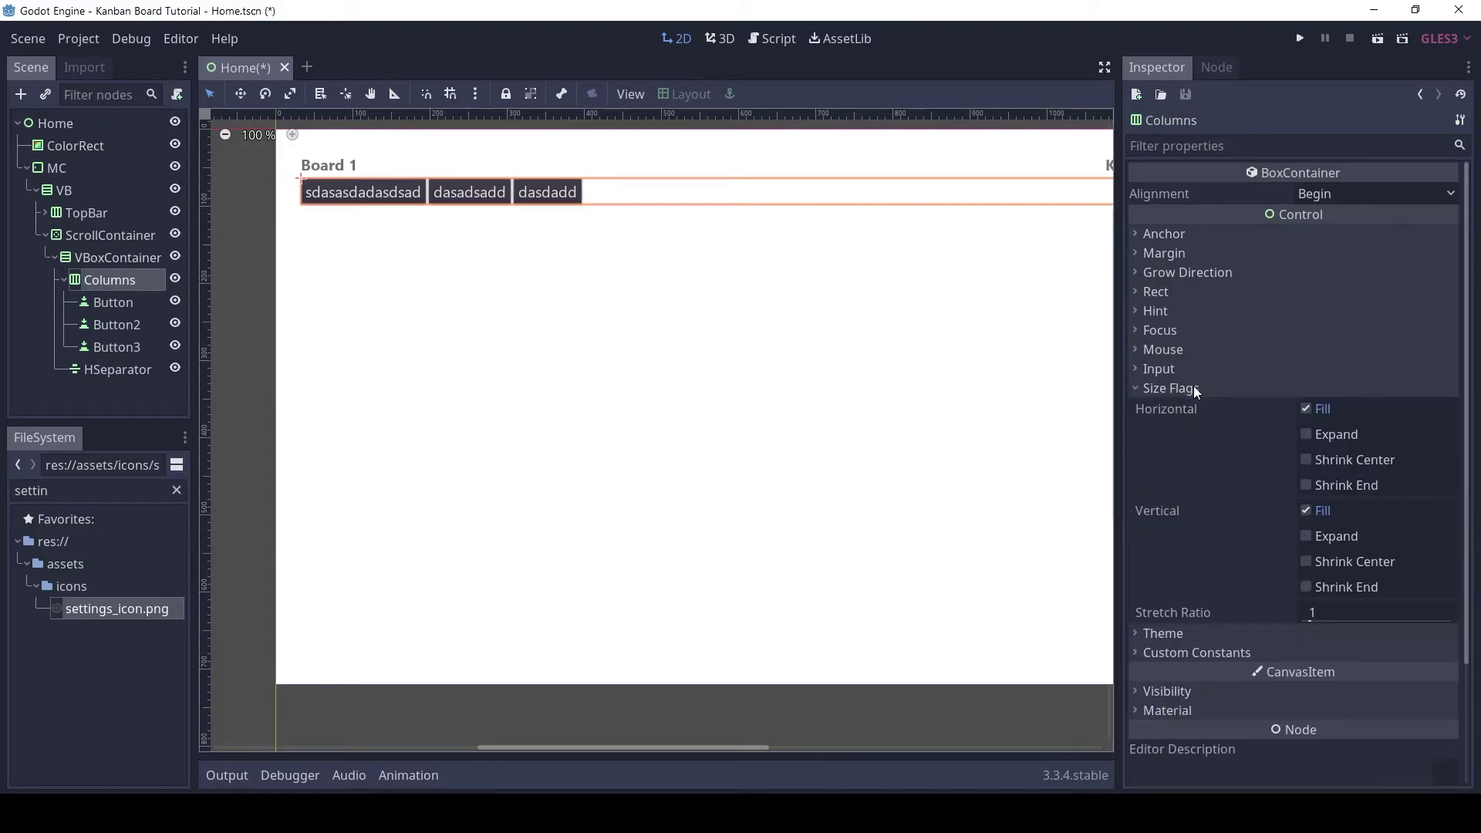
pyautogui.click(1306, 434)
pyautogui.click(1313, 533)
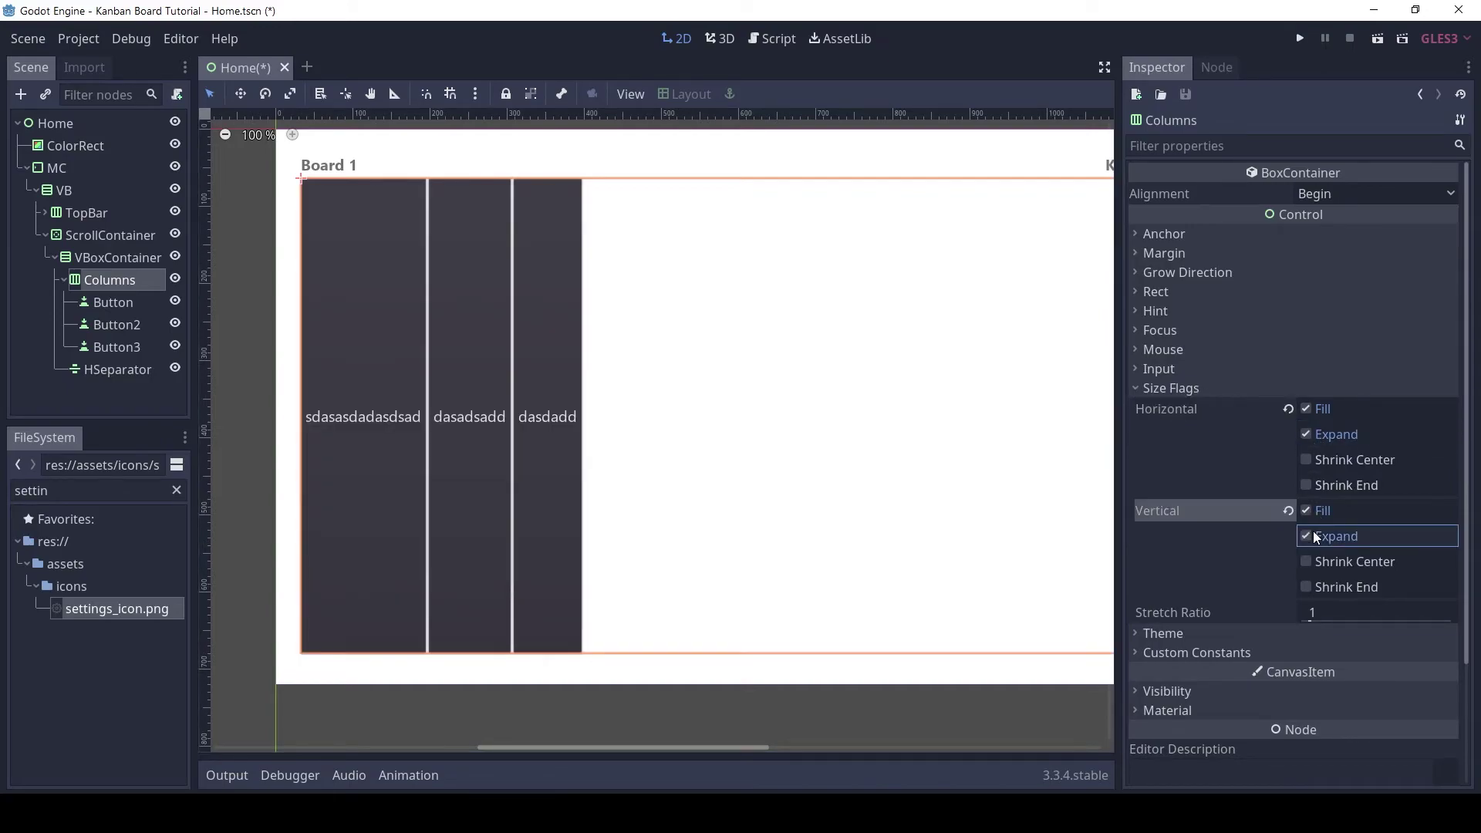
pyautogui.click(1169, 387)
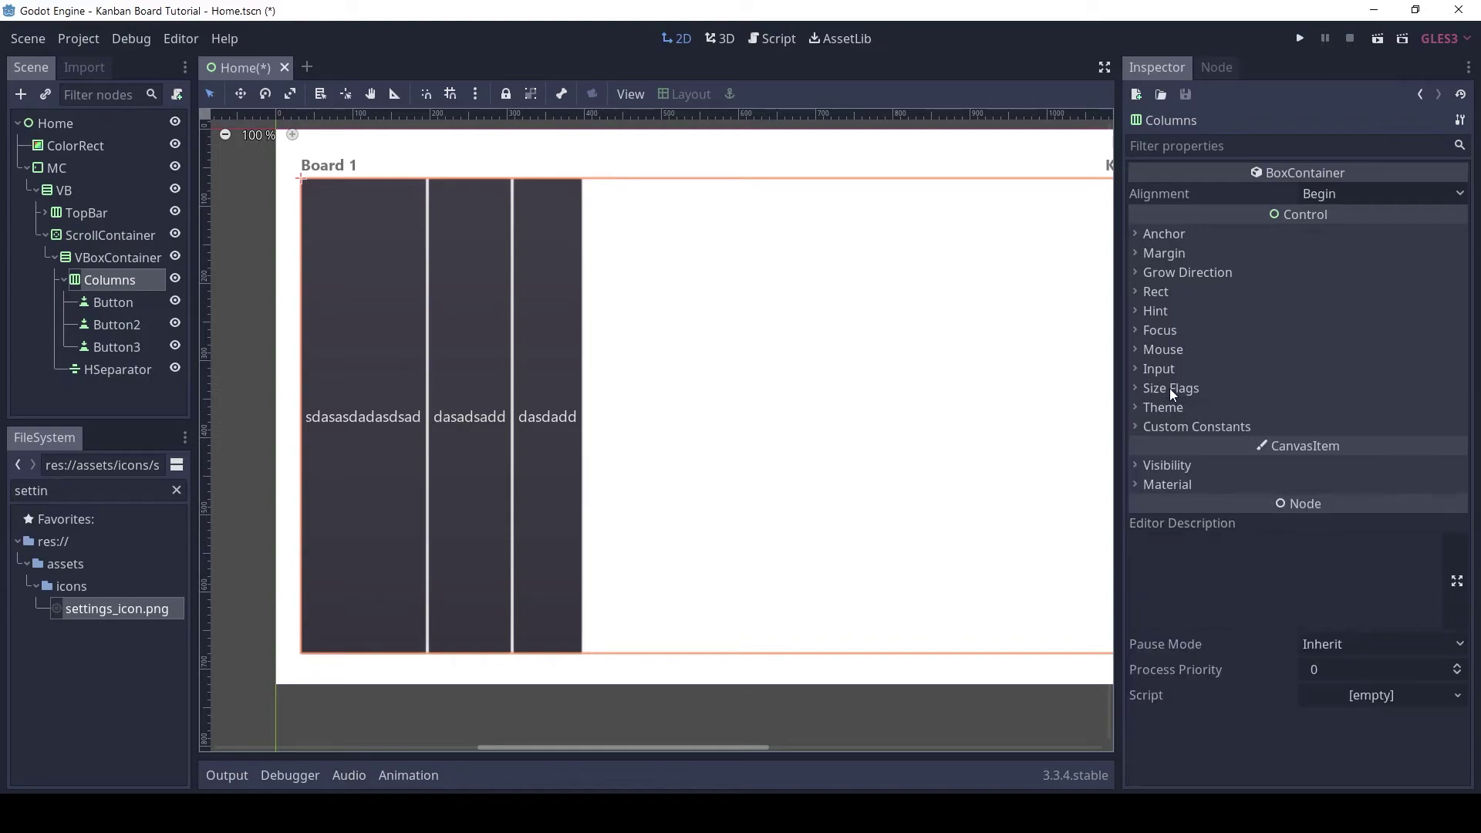
# Set the HSeparator's Separation custom constant to 8.
pyautogui.click(101, 372)
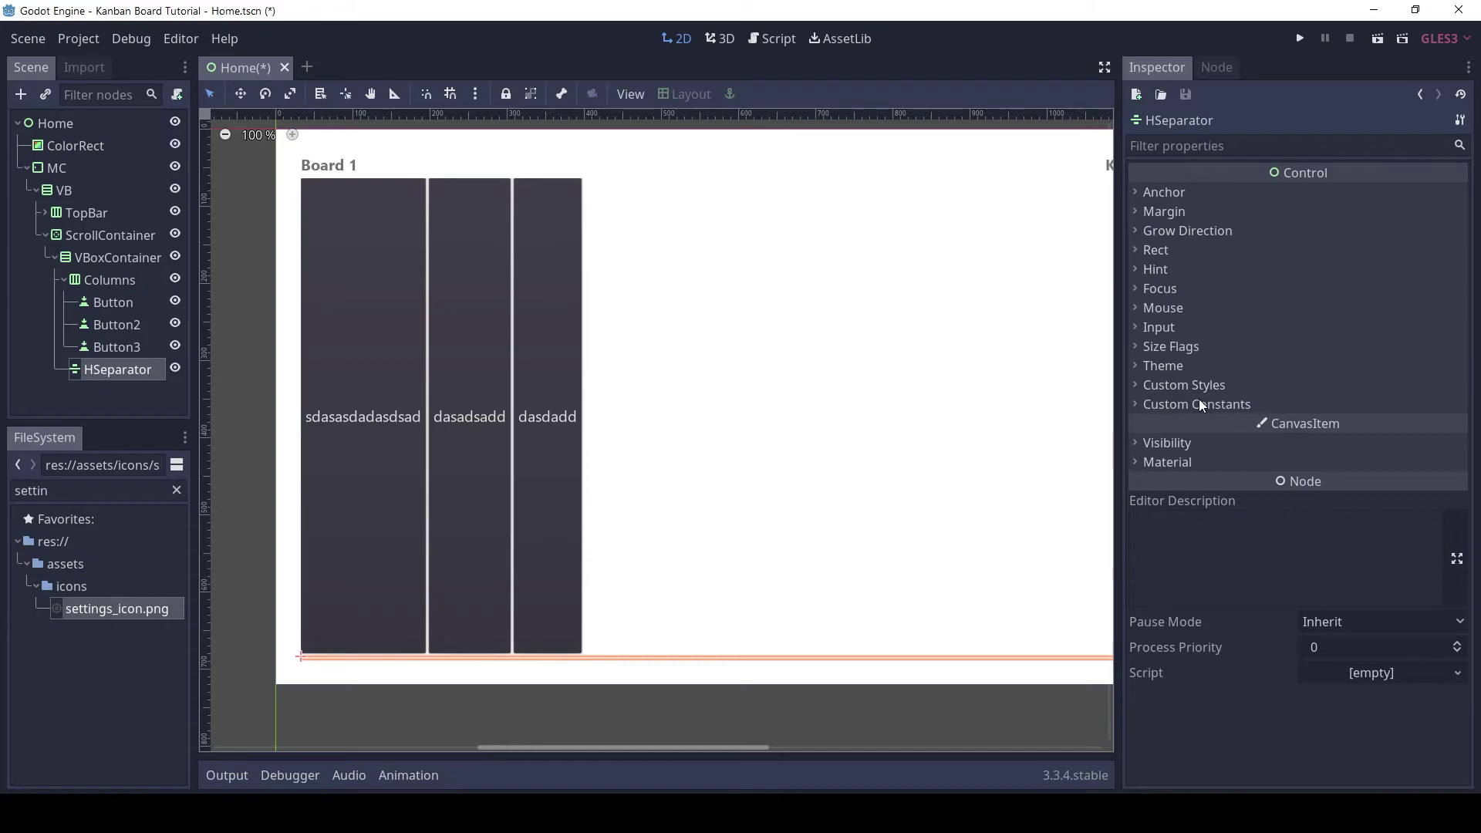
pyautogui.click(1201, 405)
pyautogui.click(1439, 429)
pyautogui.write('8')
pyautogui.press('Return')
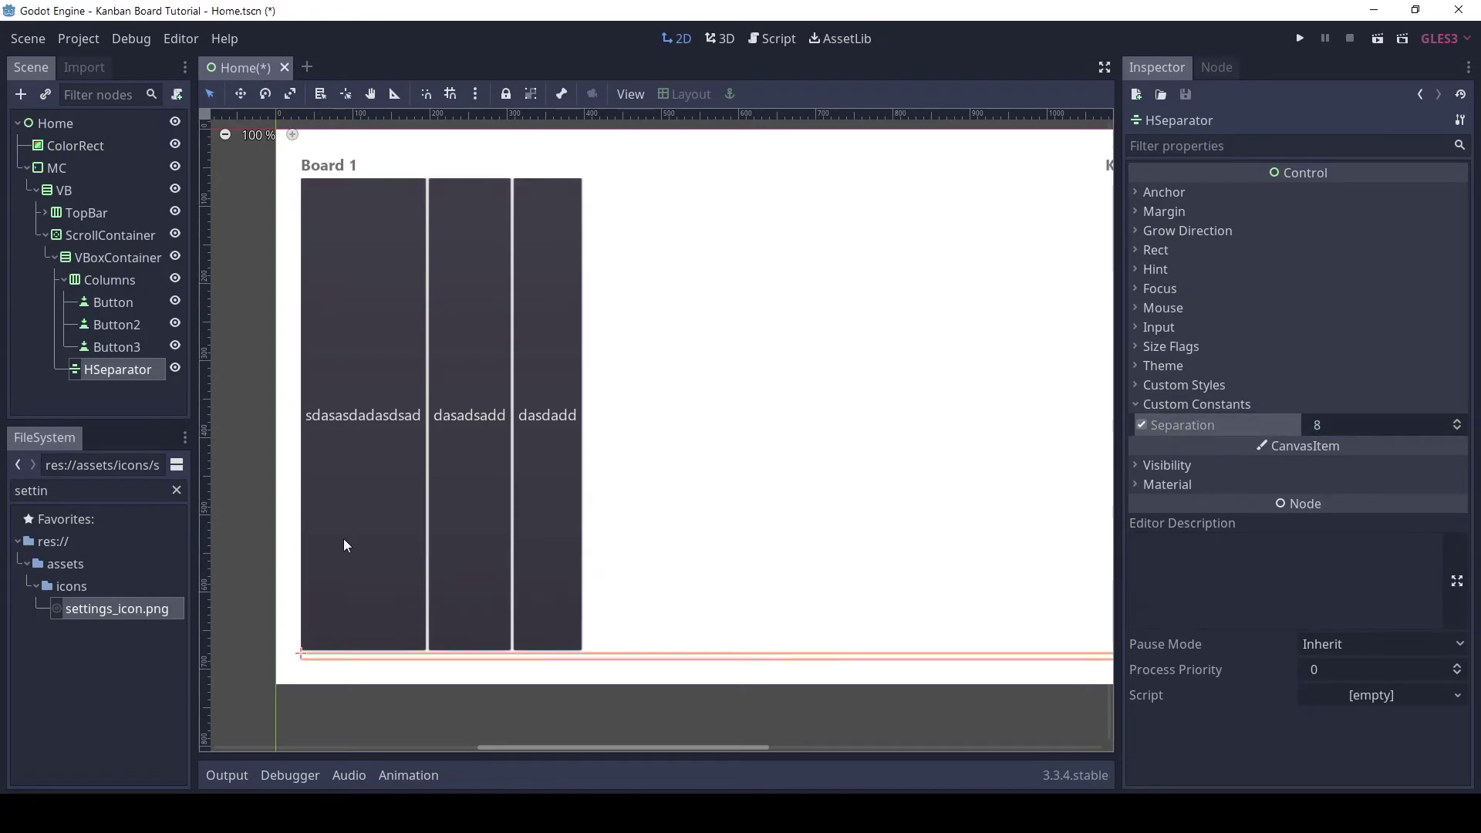
# Rename the HSeparator, VBoxContainer and ScrollContainer nodes to HS, VB and SC.
pyautogui.doubleClick(83, 371)
pyautogui.write('HS')
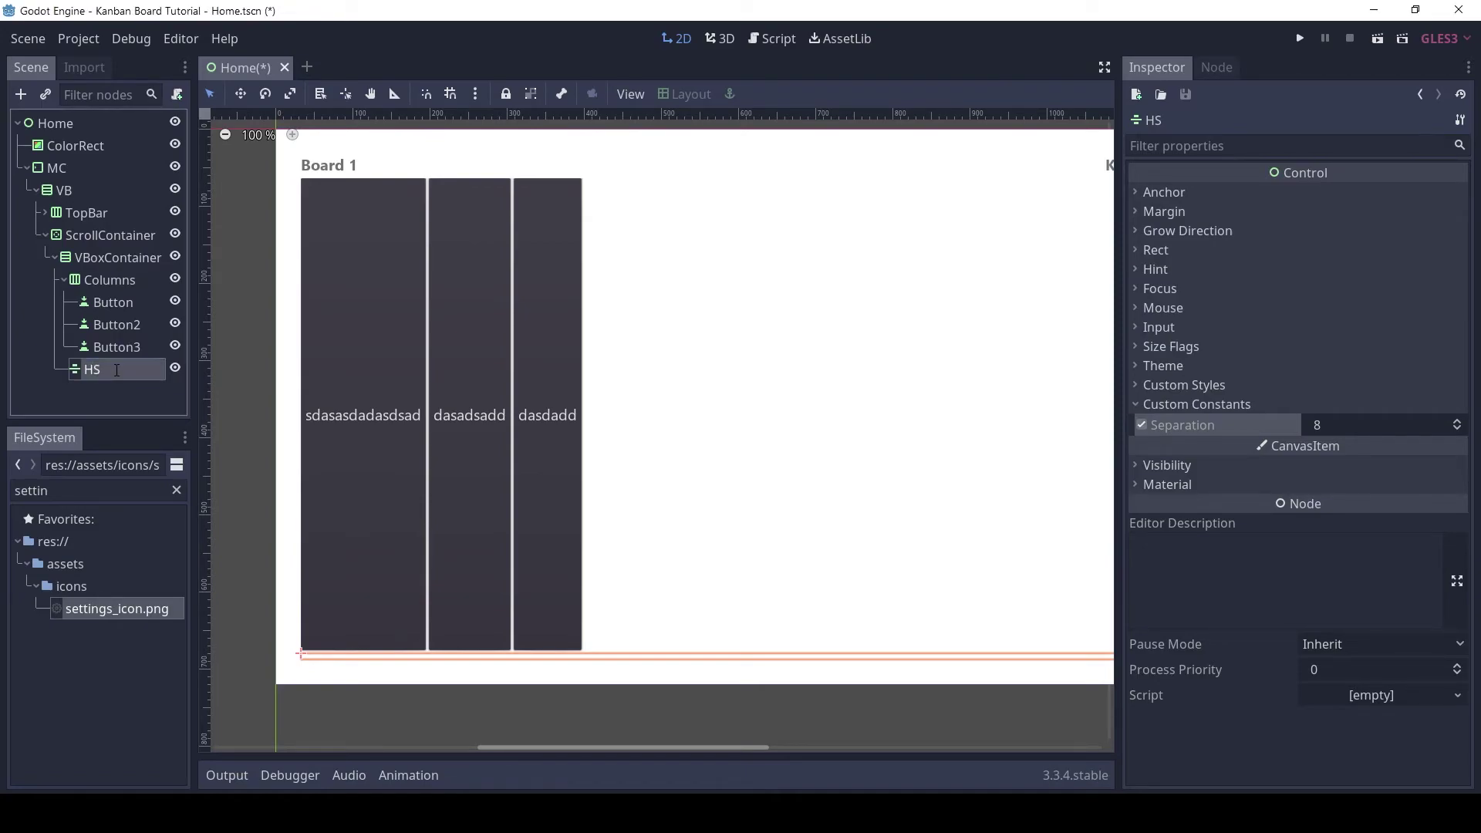
pyautogui.doubleClick(109, 258)
pyautogui.write('VB')
pyautogui.press('Return')
pyautogui.doubleClick(109, 238)
pyautogui.write('SC')
pyautogui.press('Return')
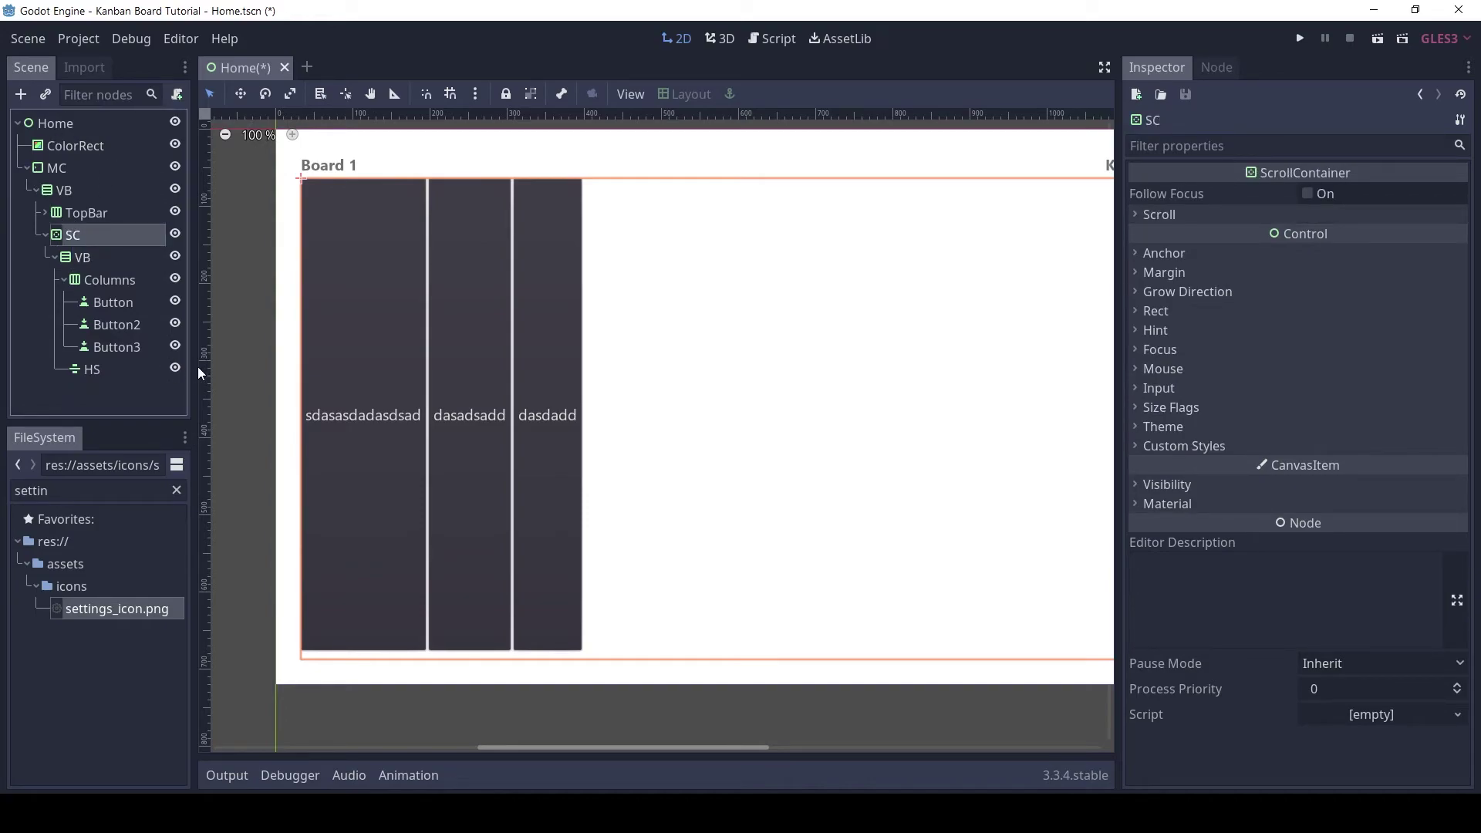
# Delete the three test buttons and save the Home.tscn scene.
pyautogui.moveTo(198, 367); pyautogui.dragTo(227, 367)
pyautogui.click(113, 303)
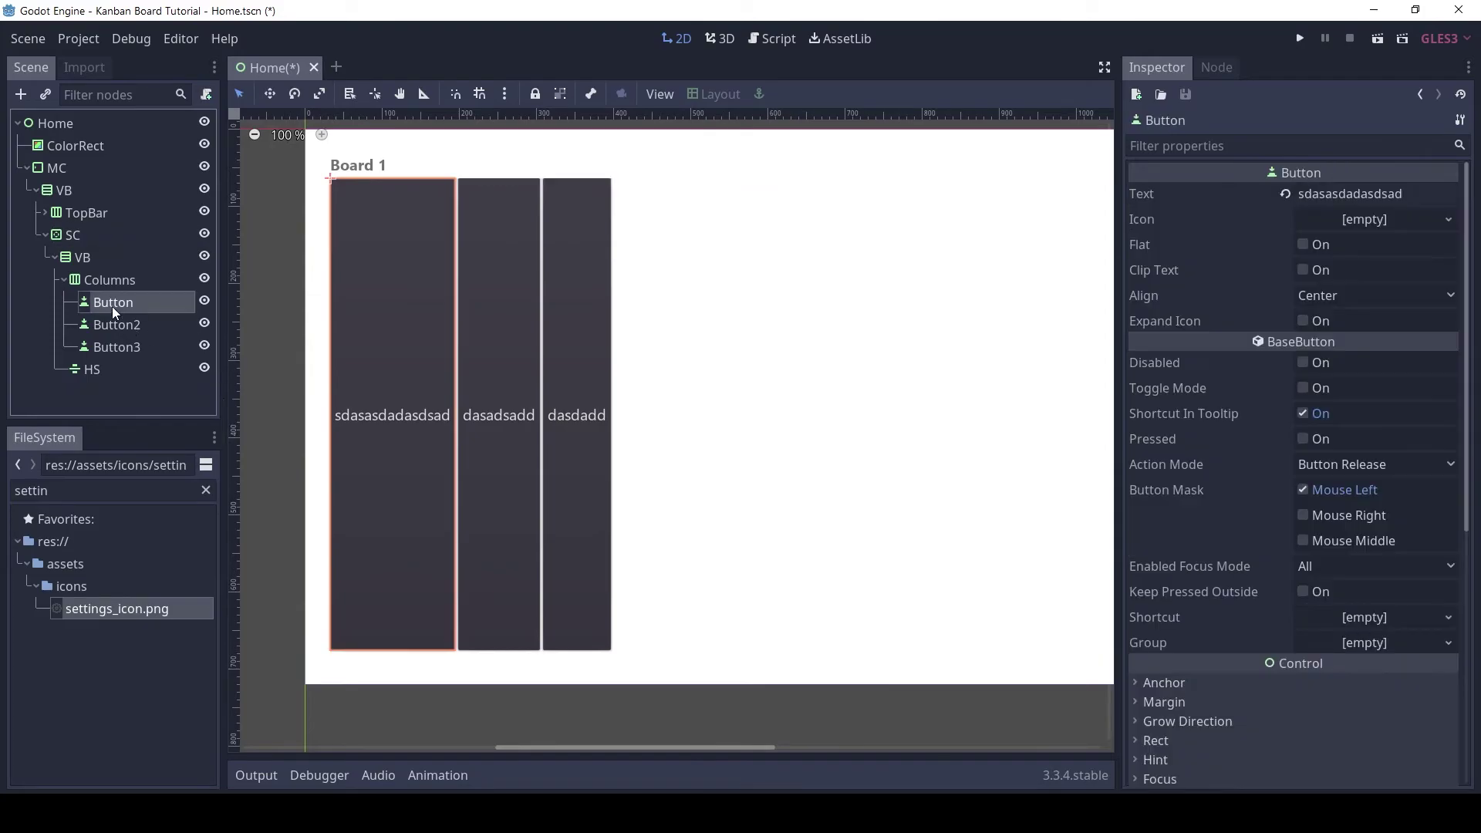
pyautogui.keyDown('shift'); pyautogui.click(137, 344); pyautogui.keyUp('shift')
pyautogui.press('Delete')
pyautogui.press('Return')
pyautogui.click(38, 47)
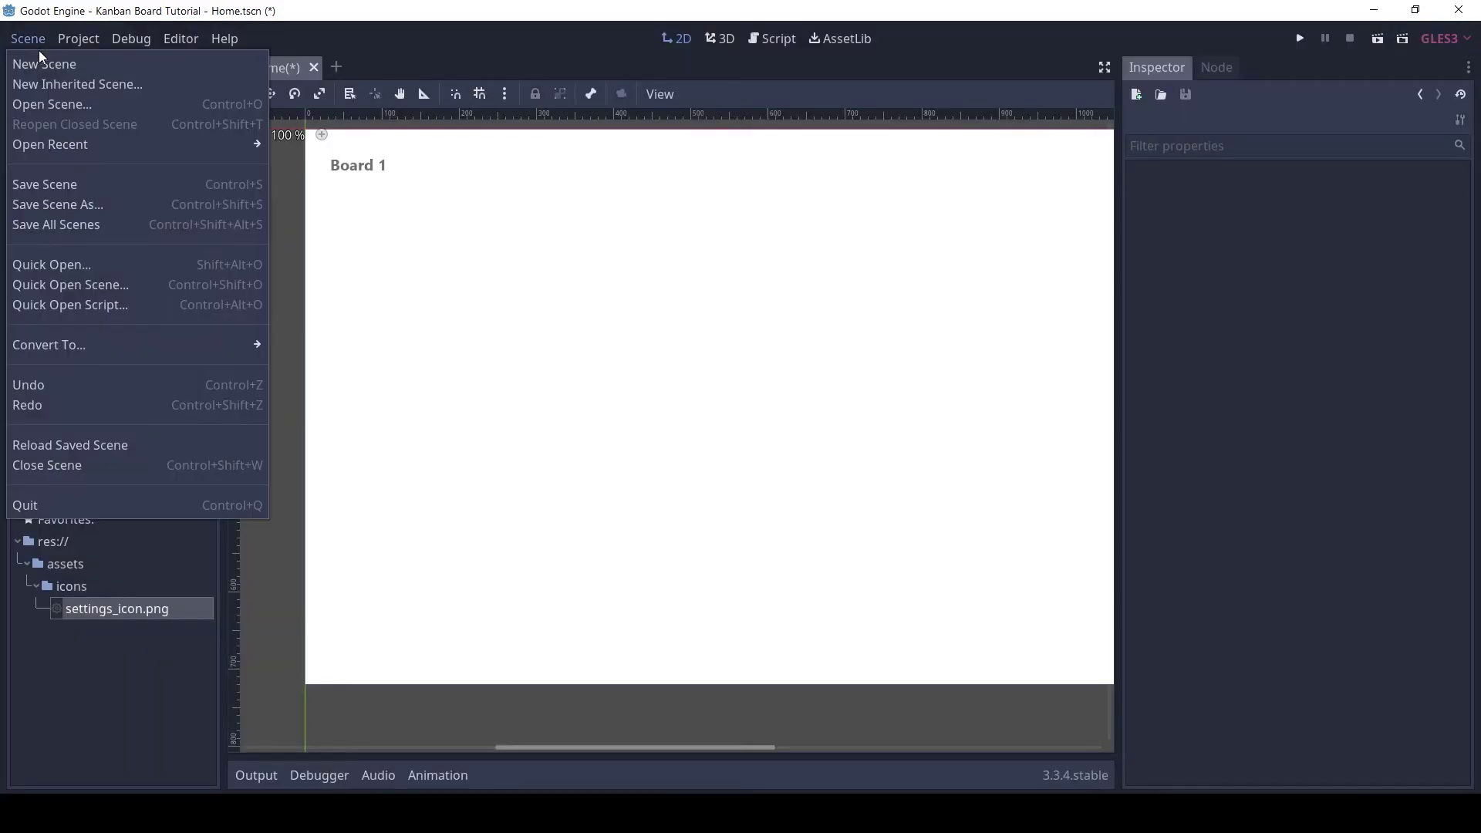
pyautogui.click(46, 181)
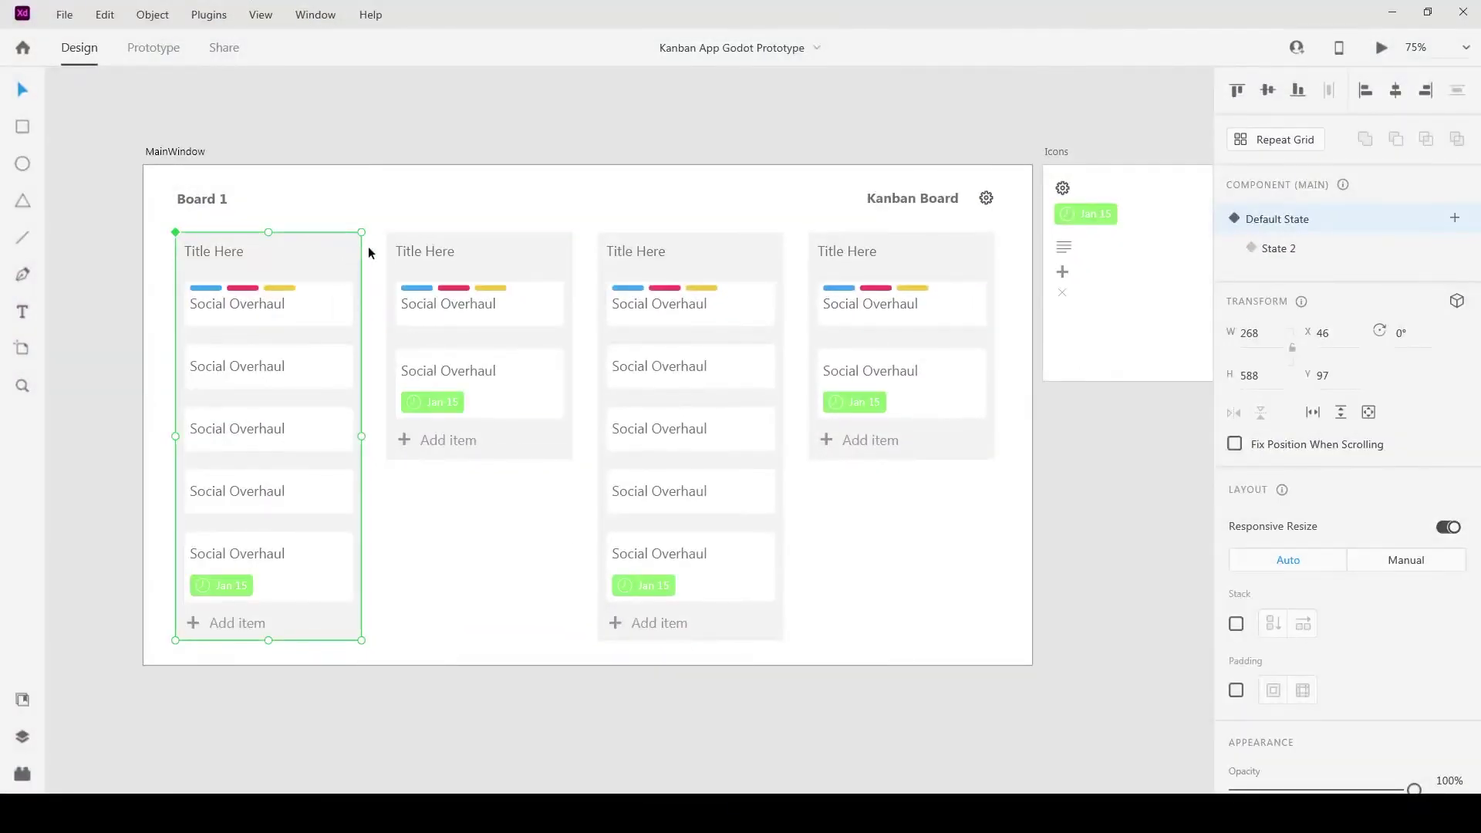
pyautogui.hscroll(-2, 381, 252)
pyautogui.hotkey('ctrl', '=')
pyautogui.hotkey('ctrl', '=')
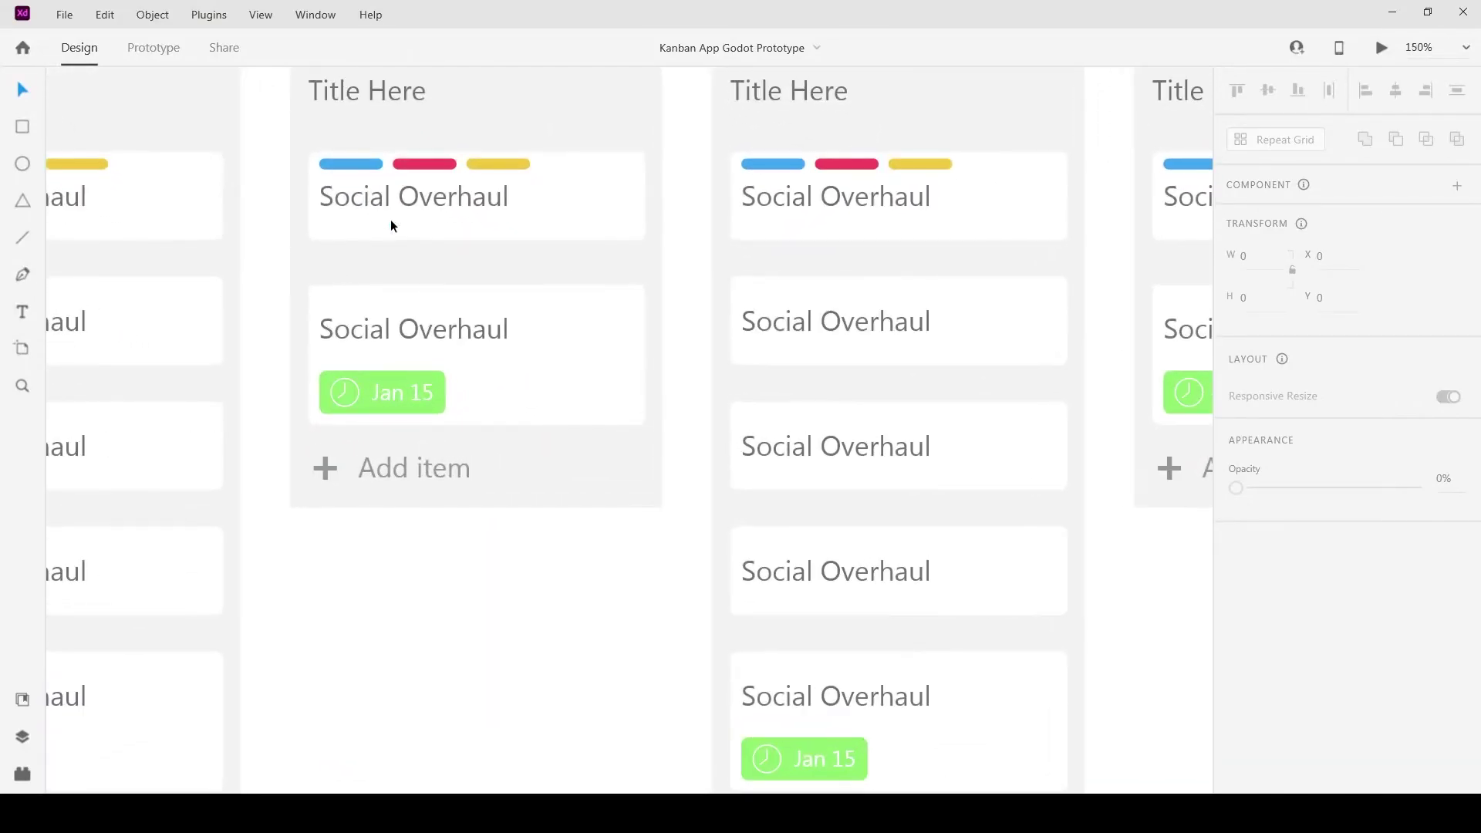
pyautogui.scroll(2, 749, 260)
pyautogui.moveTo(748, 261); pyautogui.dragTo(677, 341)
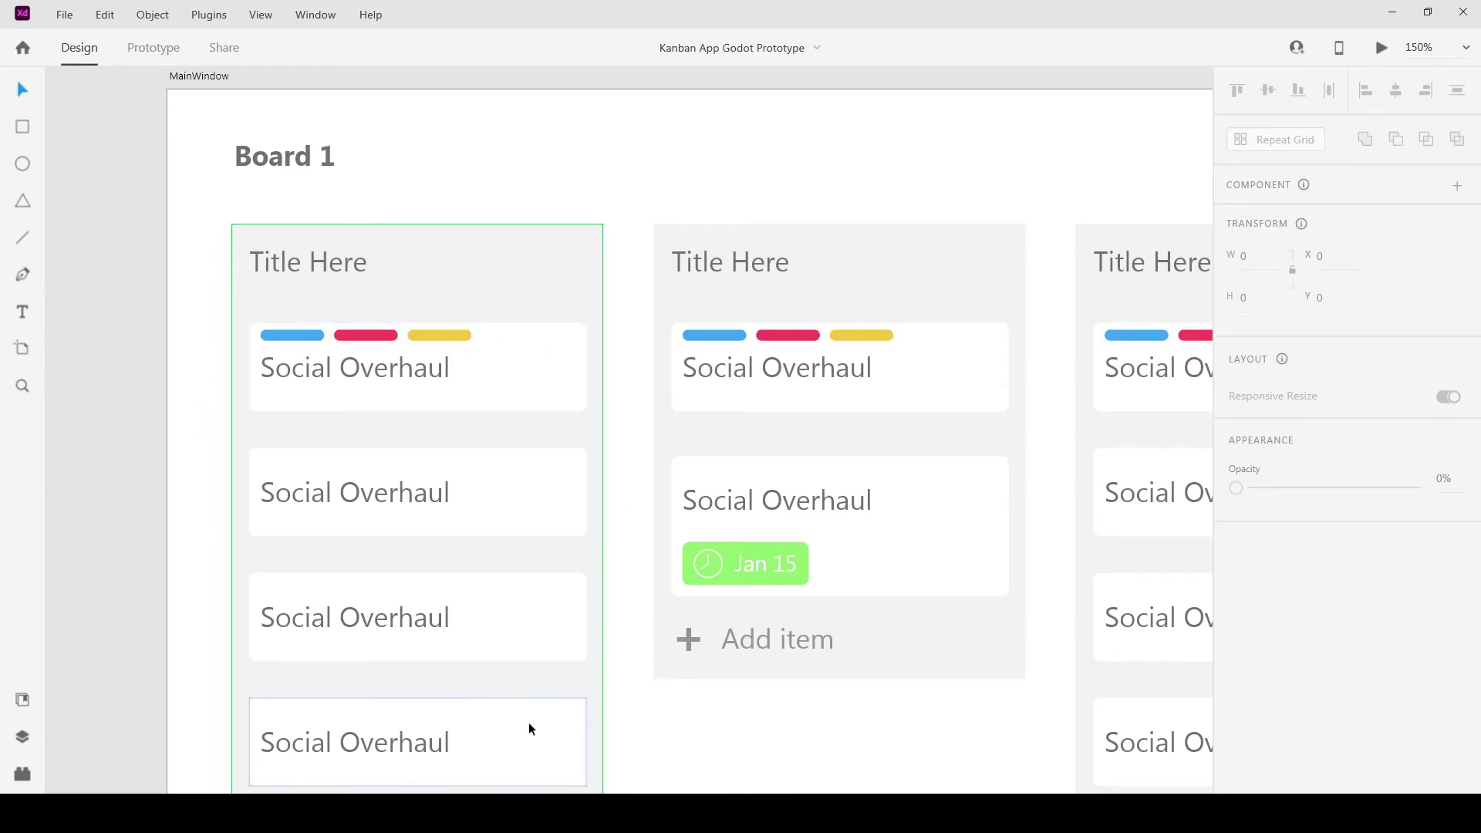
pyautogui.hotkey('alt', 'Tab')
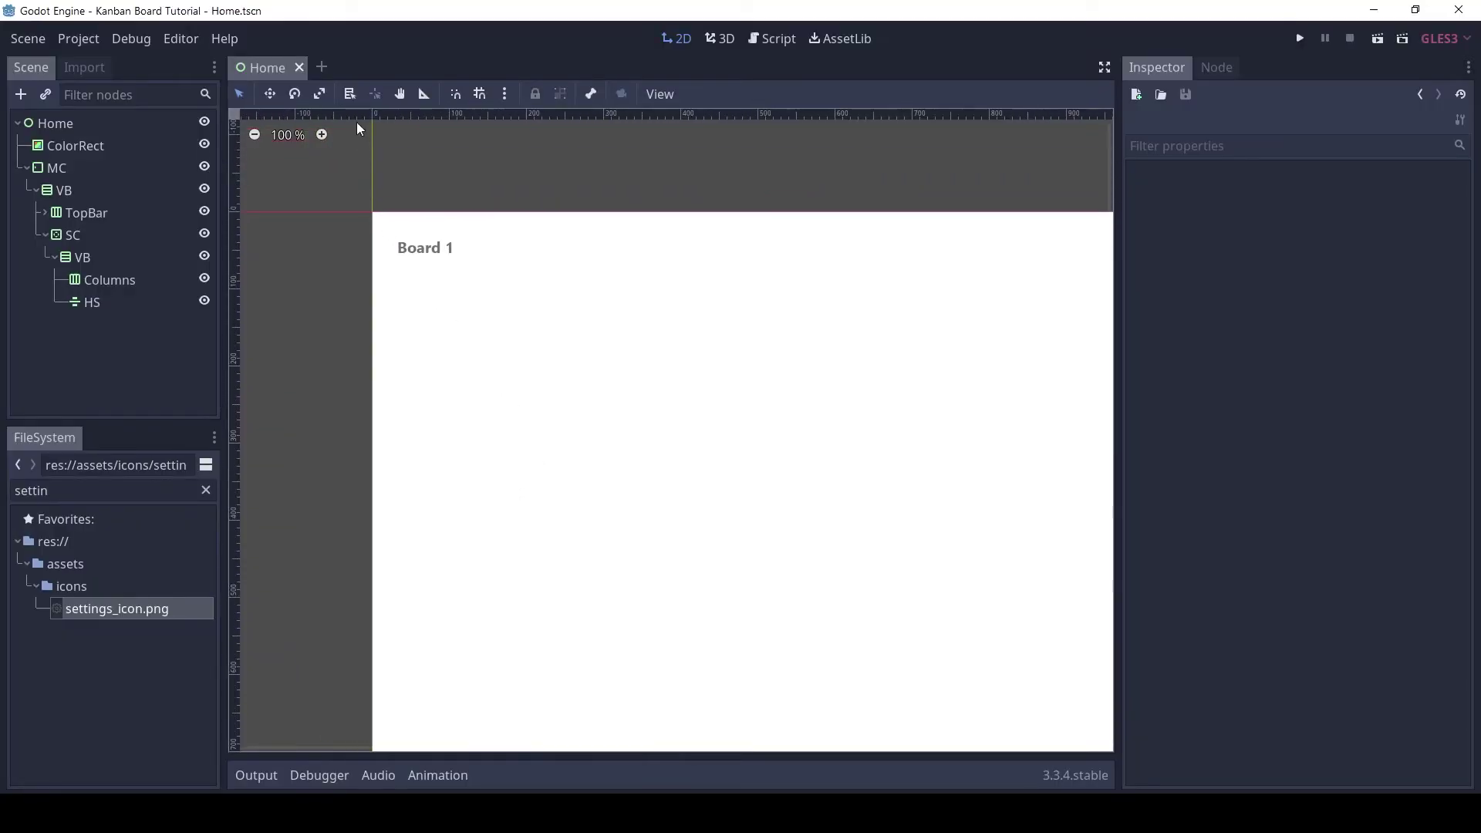
# Create a new scene with a PanelContainer as its root node.
pyautogui.click(33, 37)
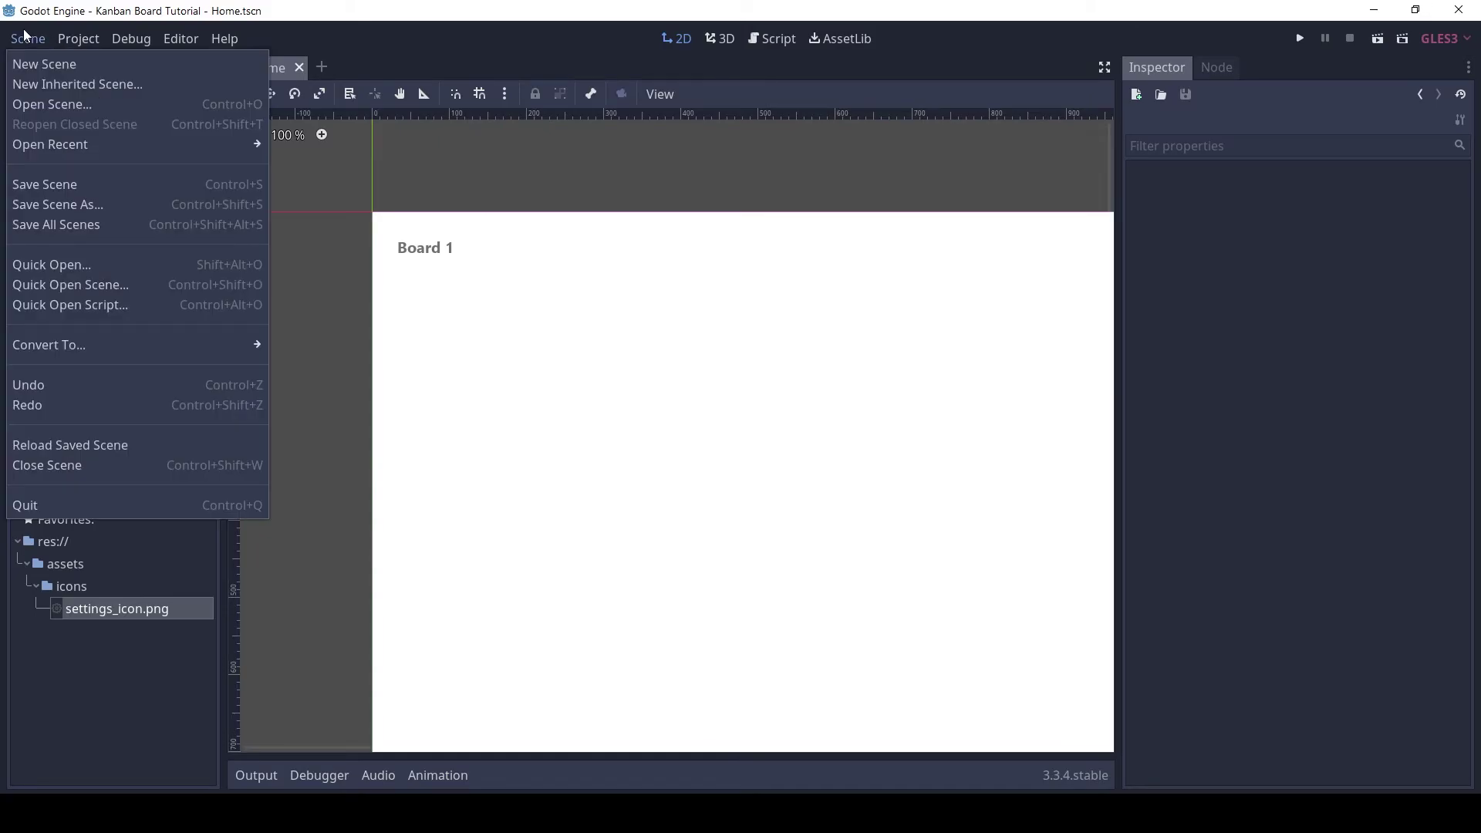
pyautogui.click(40, 68)
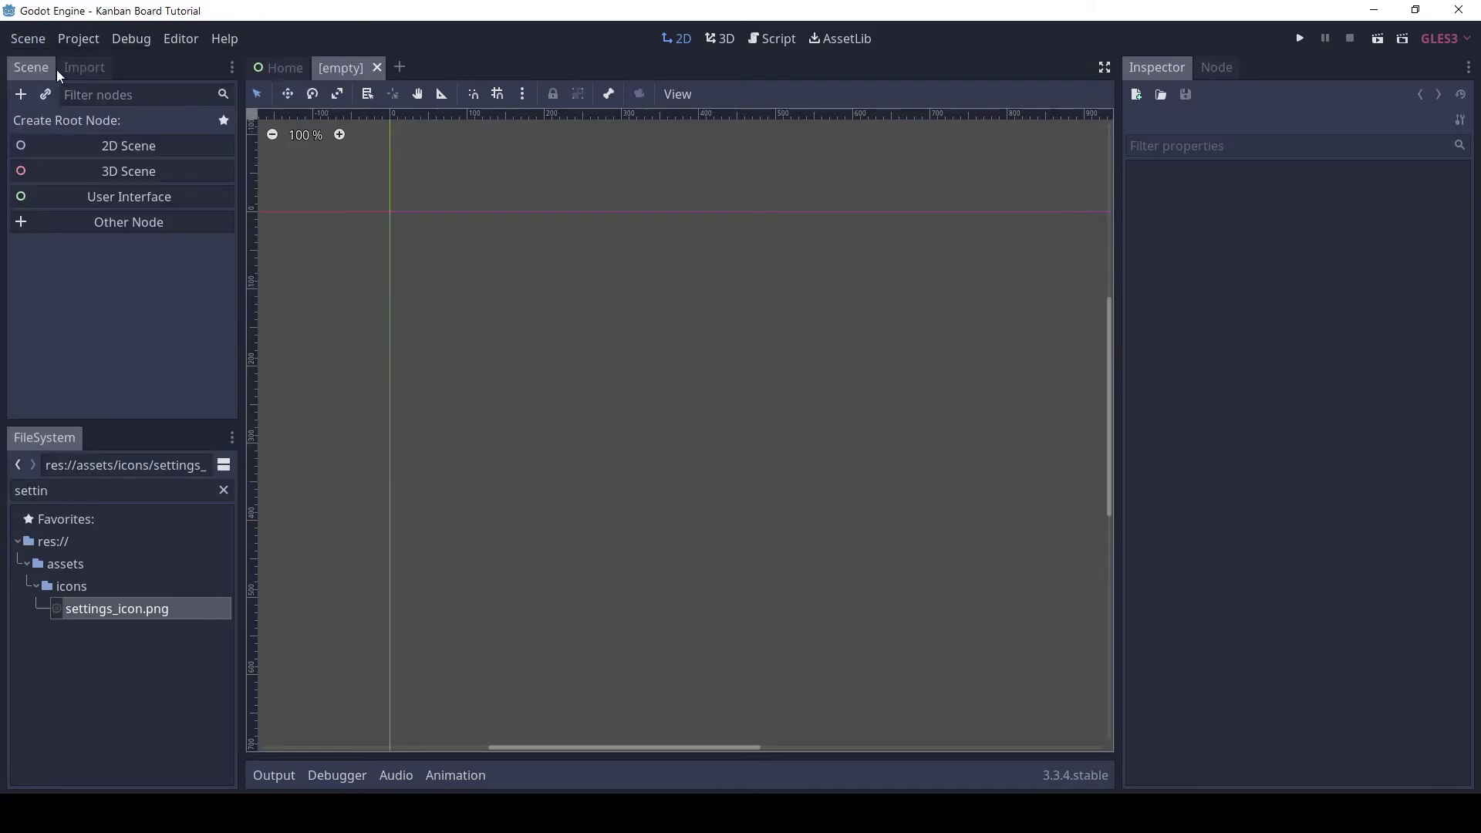
pyautogui.click(26, 104)
pyautogui.write('p')
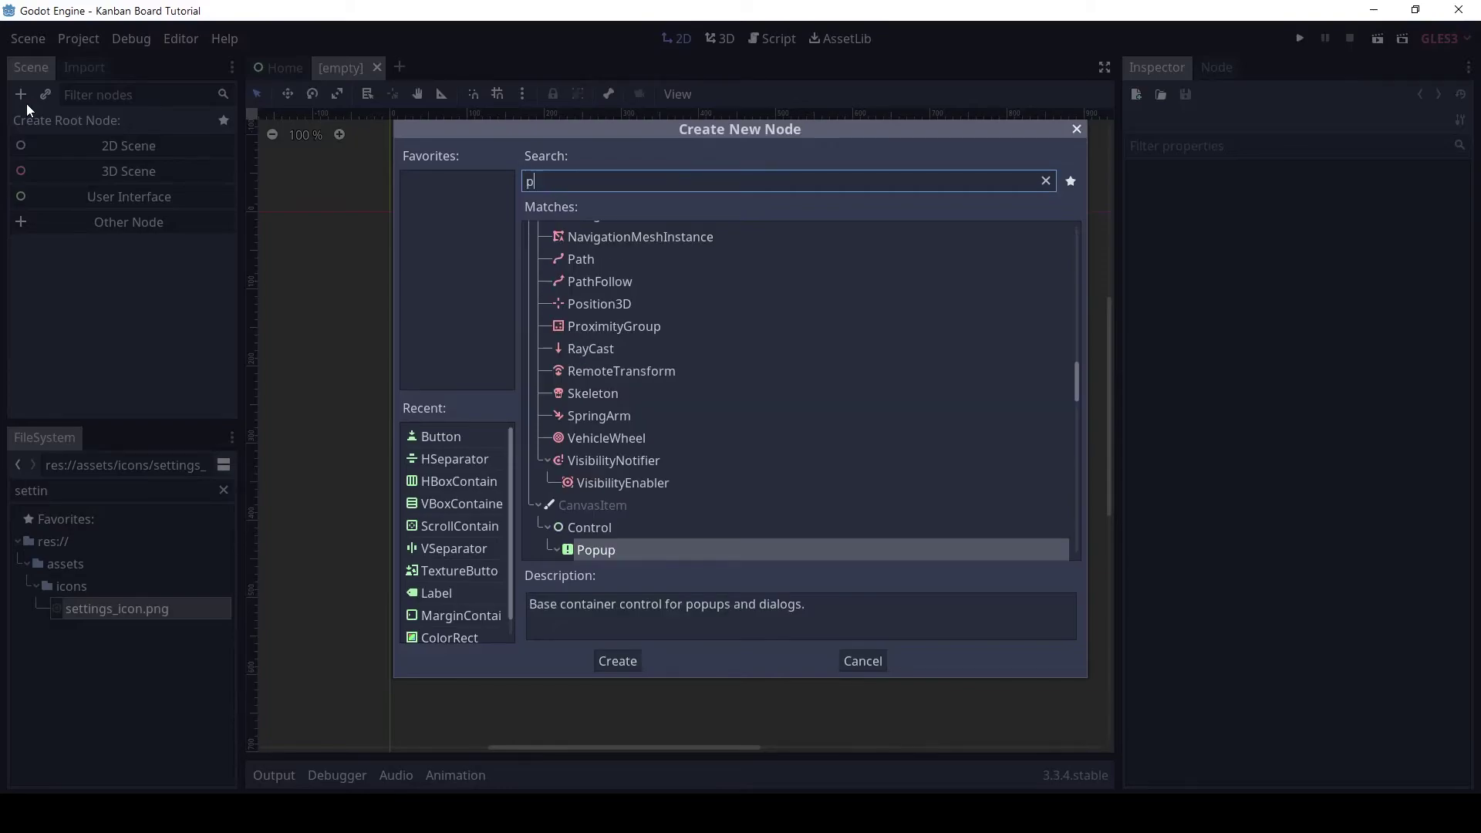
pyautogui.write('anelcon')
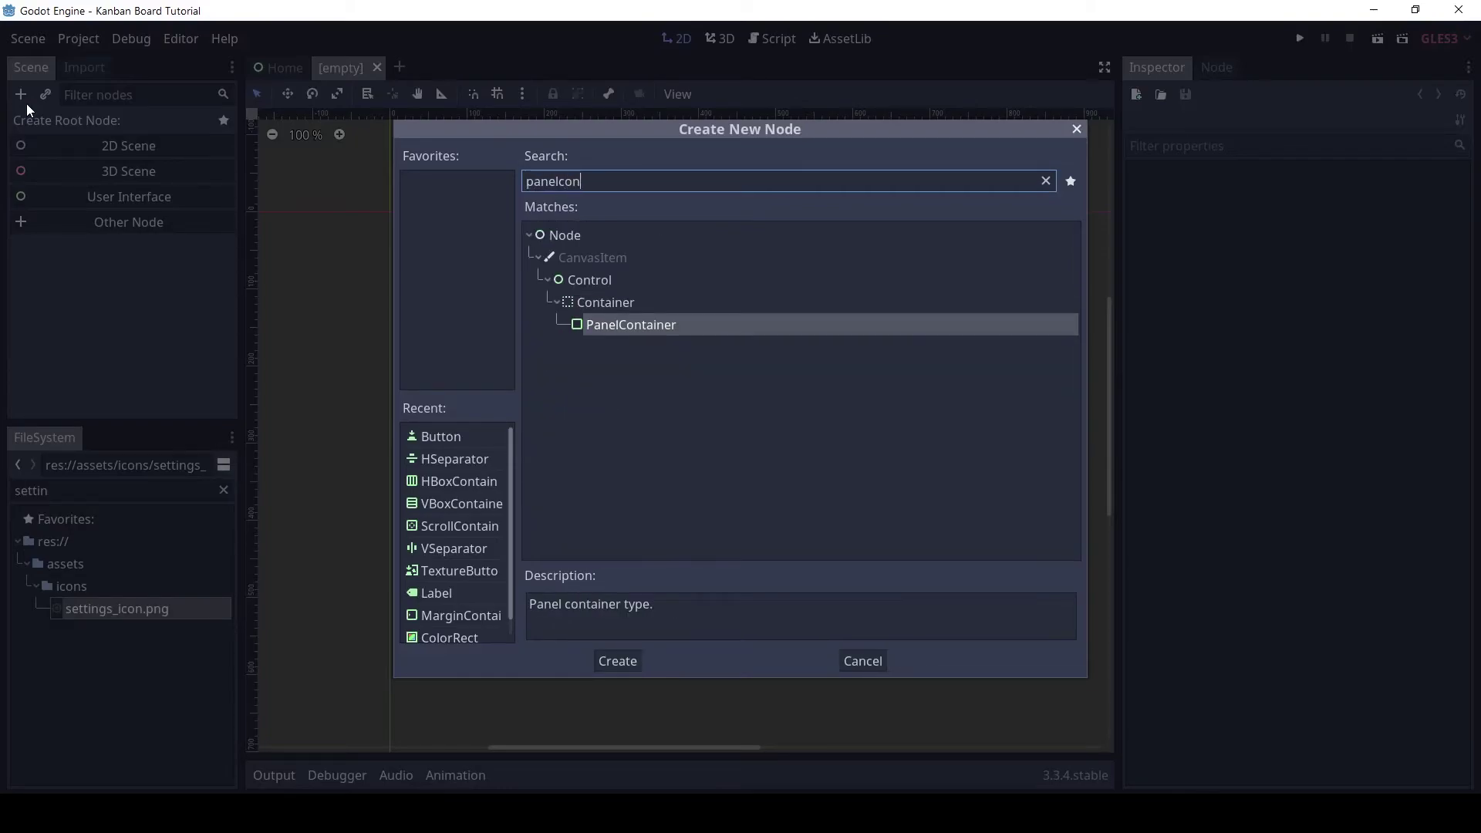
pyautogui.click(583, 324)
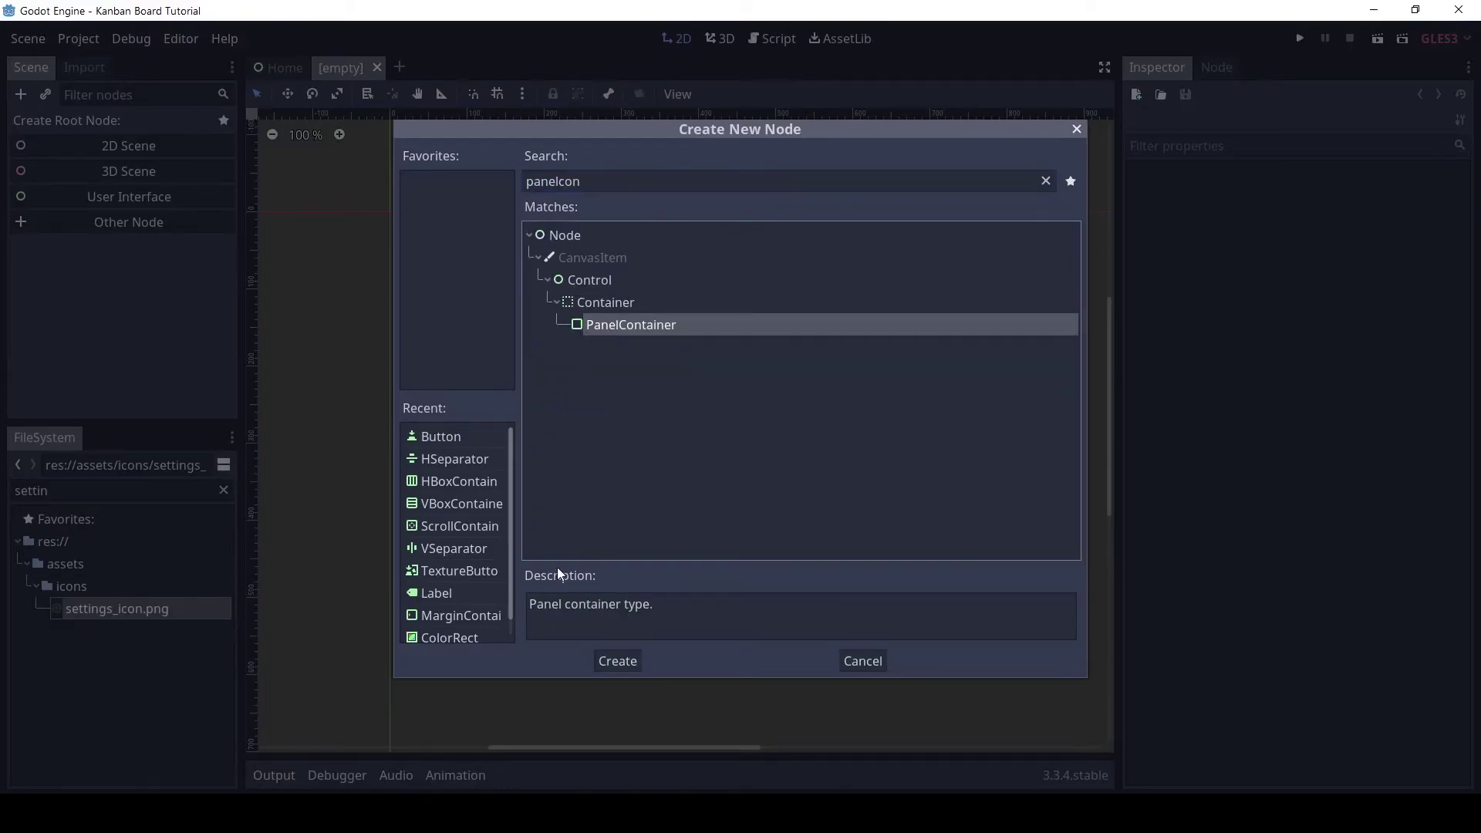
pyautogui.click(624, 657)
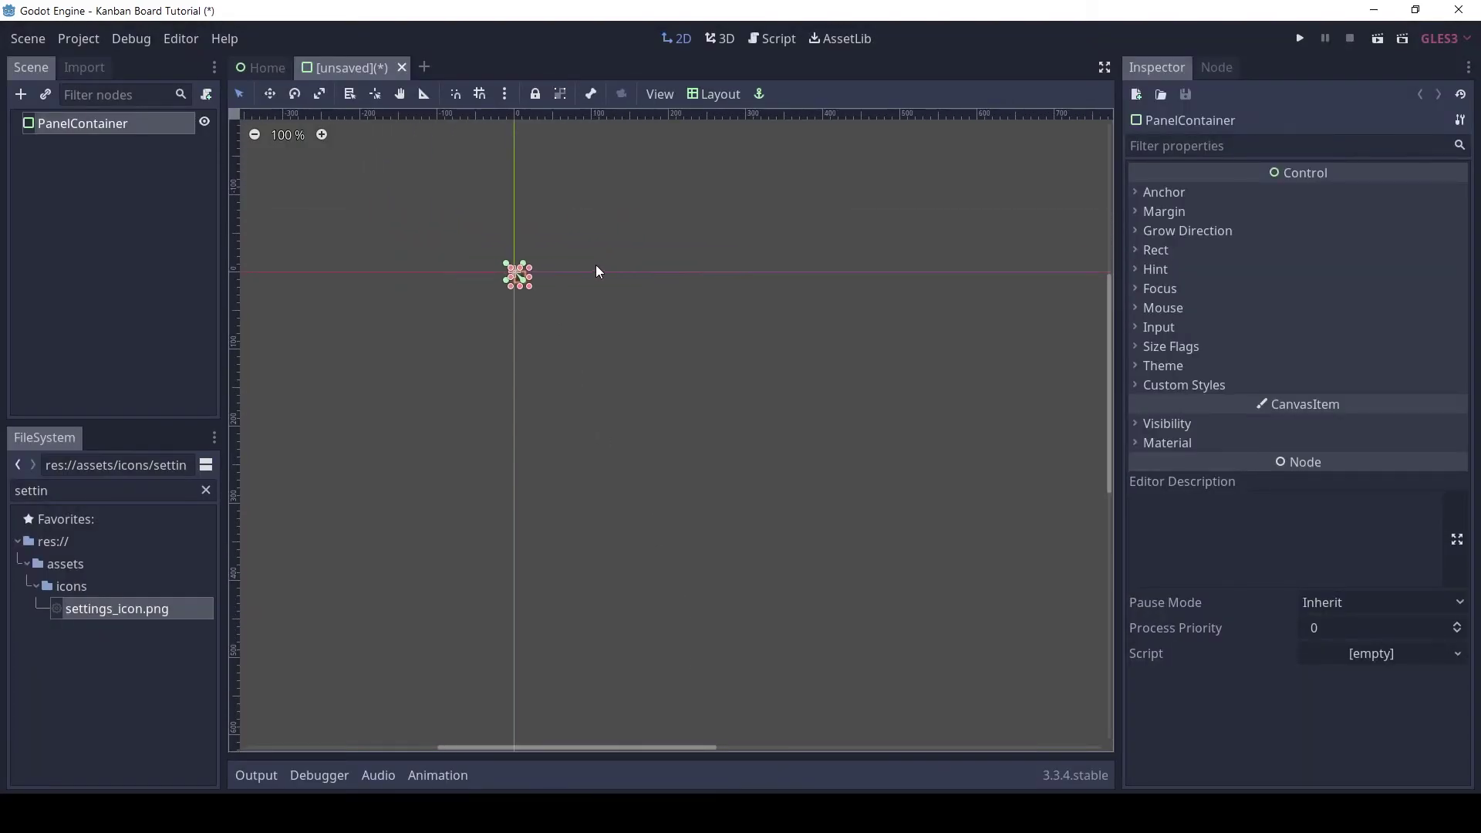
# Set the PanelContainer's minimum size to 45 by 8.
pyautogui.click(321, 134)
pyautogui.click(322, 134)
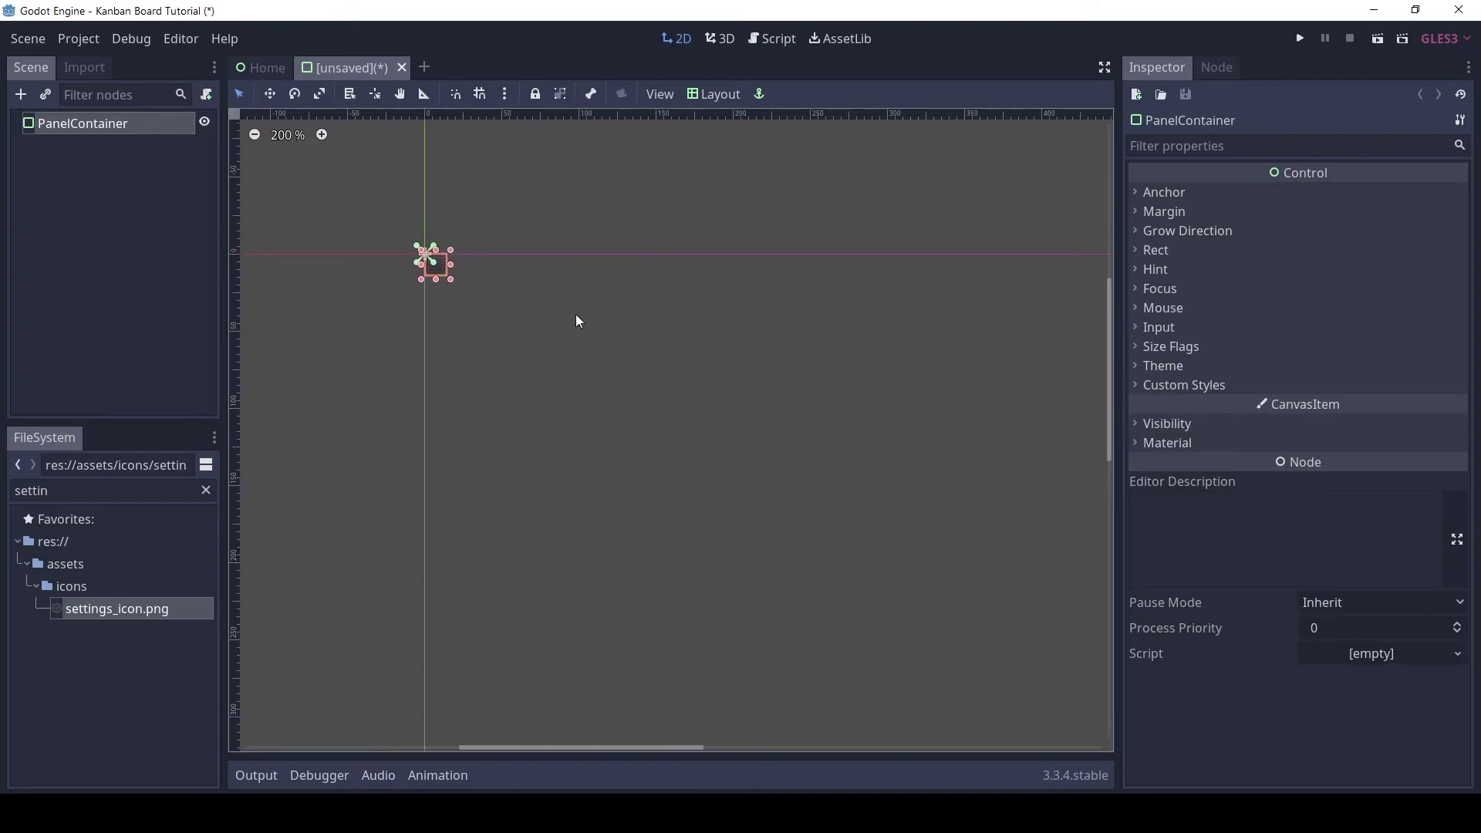
pyautogui.click(1157, 254)
pyautogui.click(1367, 373)
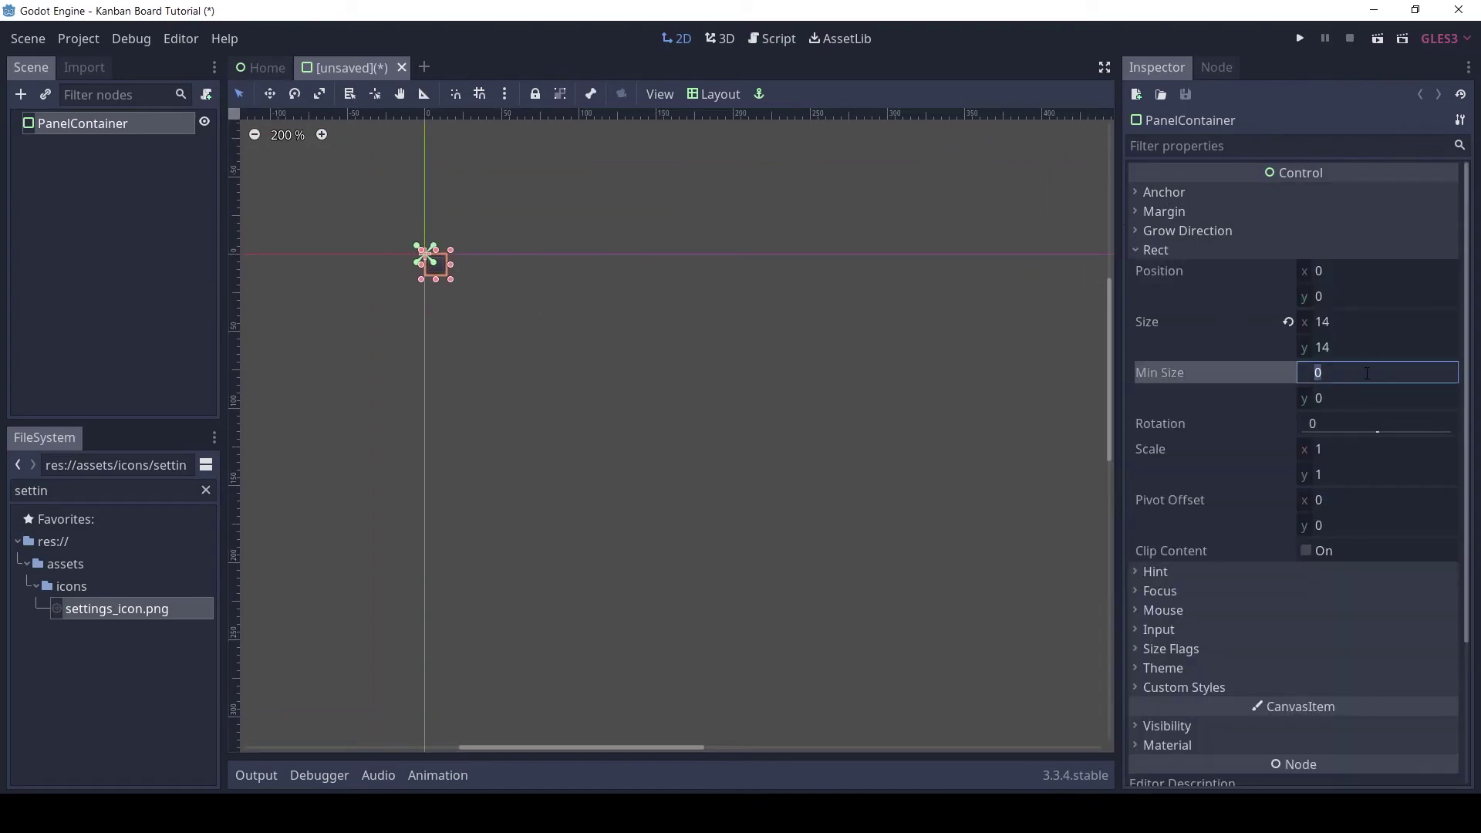
pyautogui.write('45')
pyautogui.press('Tab')
pyautogui.write('8')
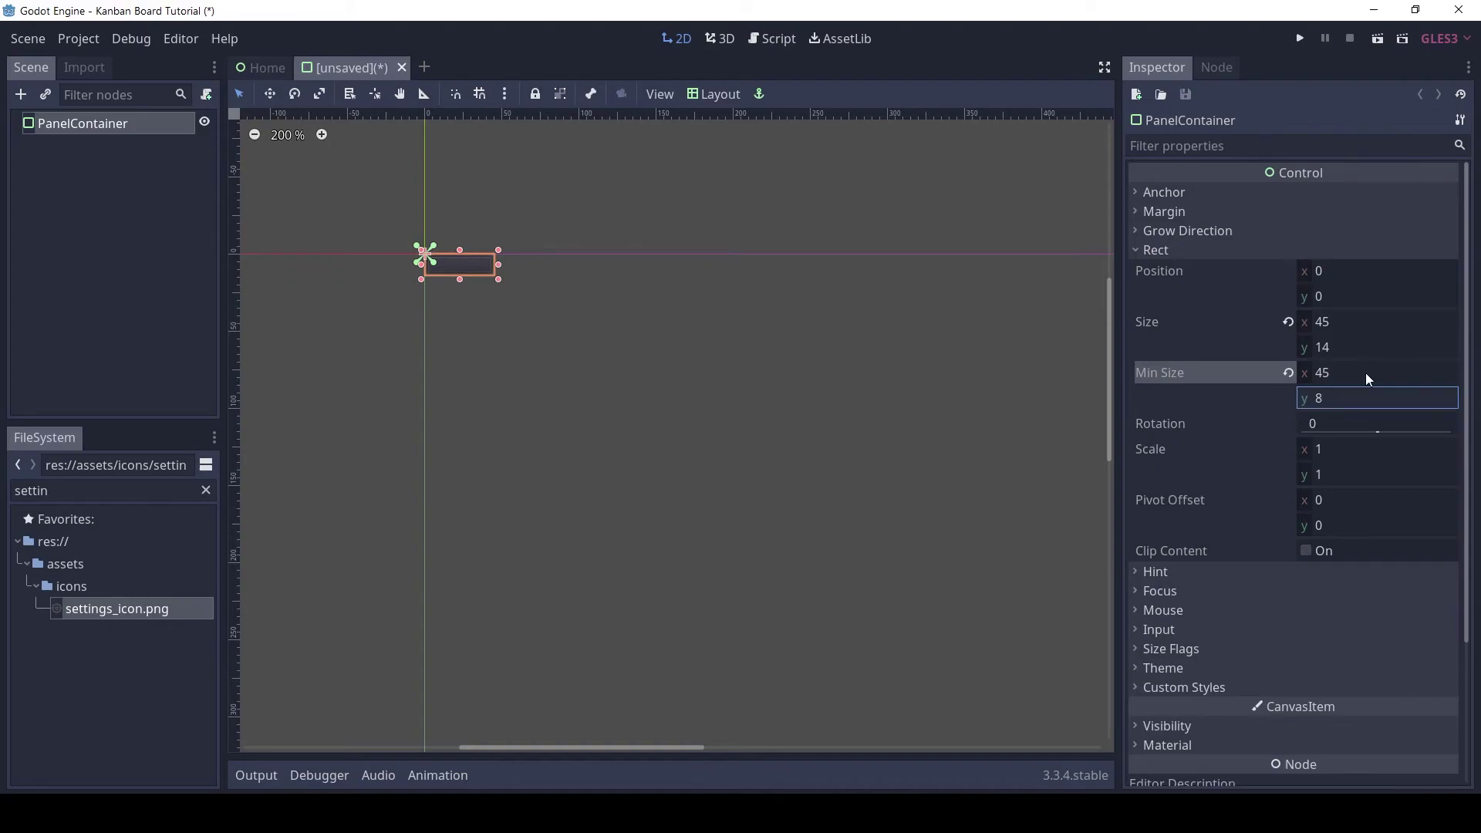
pyautogui.click(1162, 246)
pyautogui.scroll(-1, 563, 308)
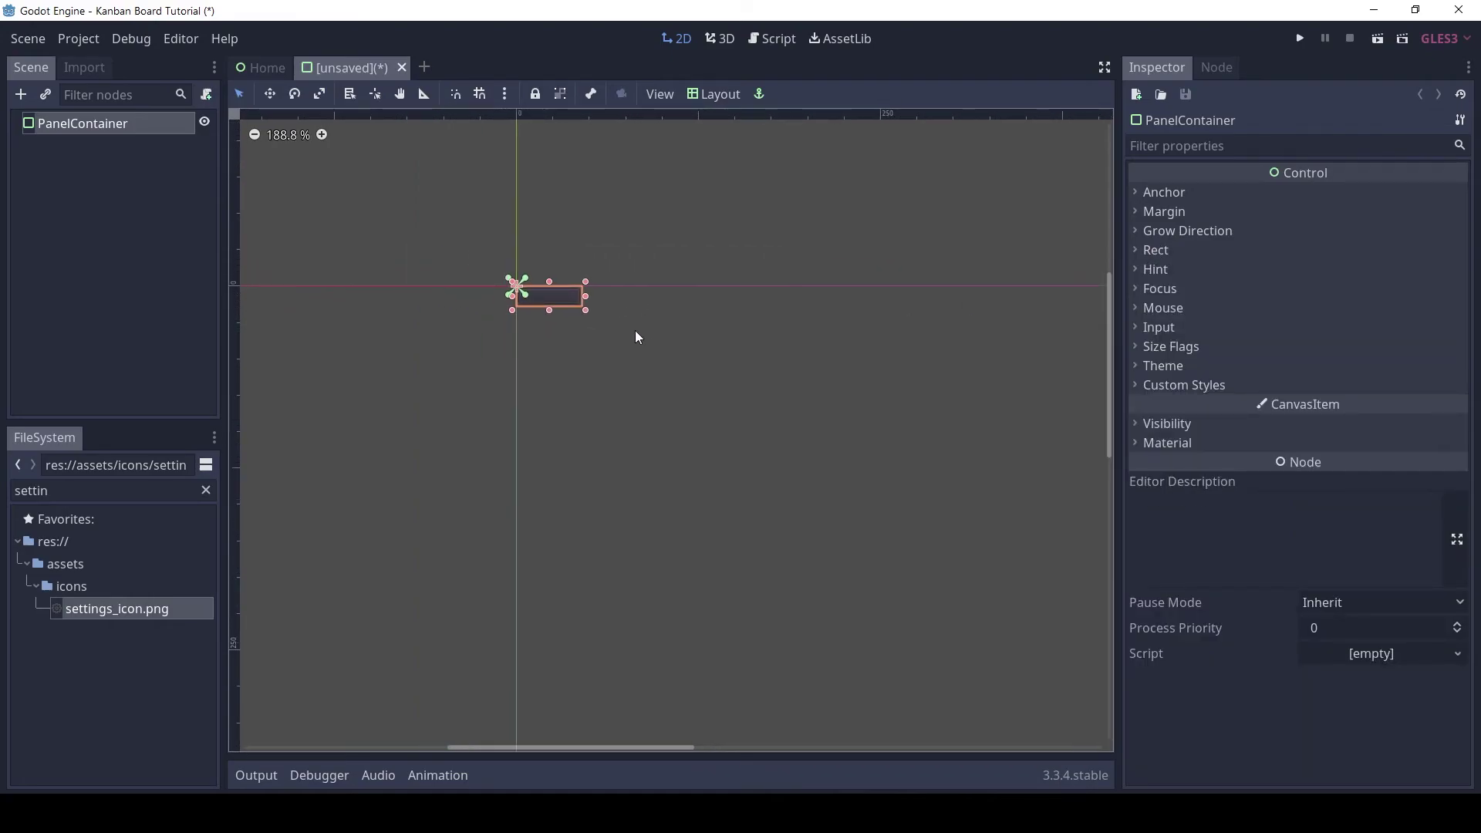
pyautogui.click(322, 135)
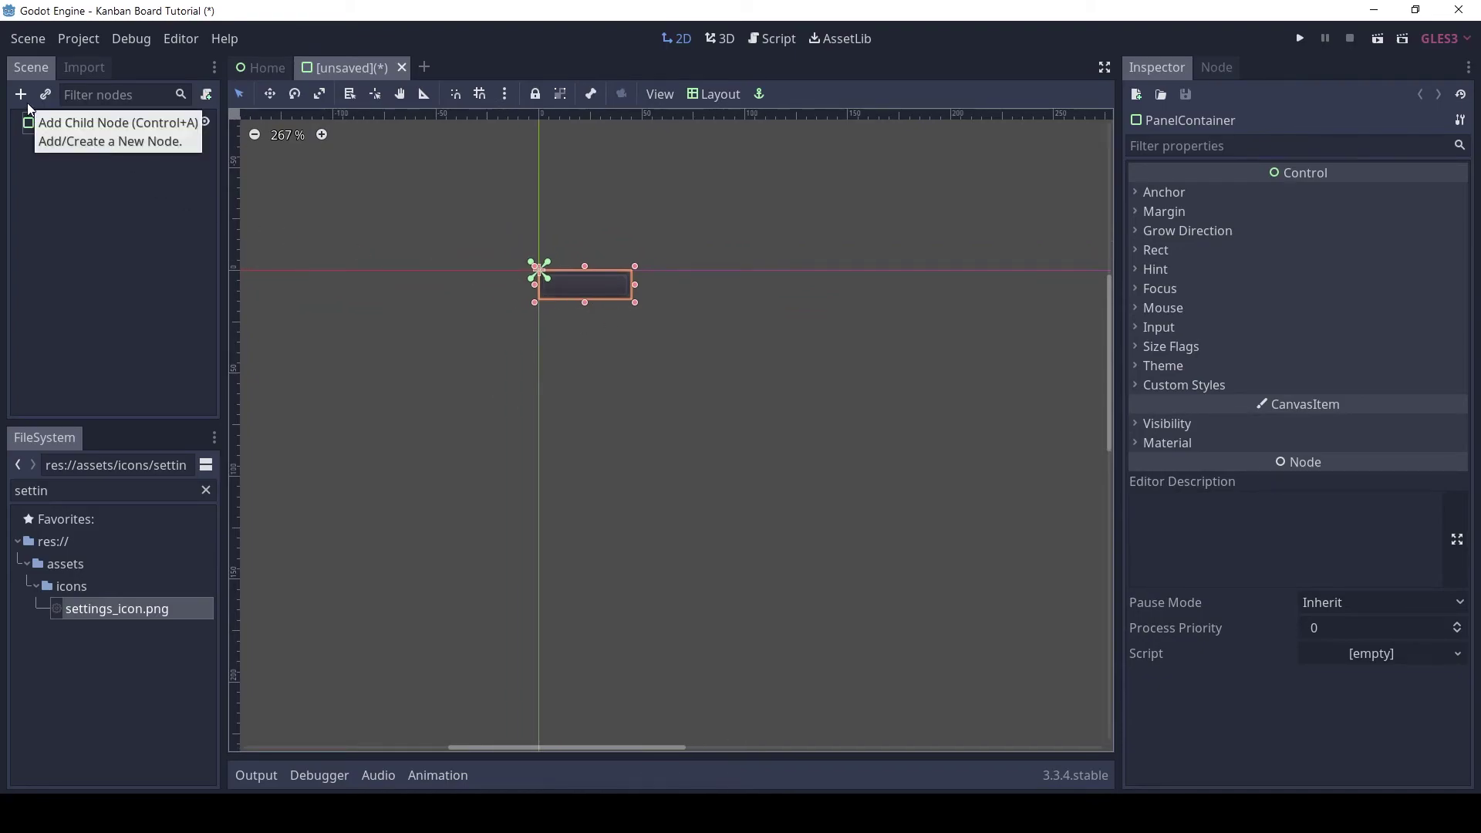
# Give the panel a new StyleBoxFlat custom style with a red background colour.
pyautogui.click(1171, 385)
pyautogui.click(1456, 409)
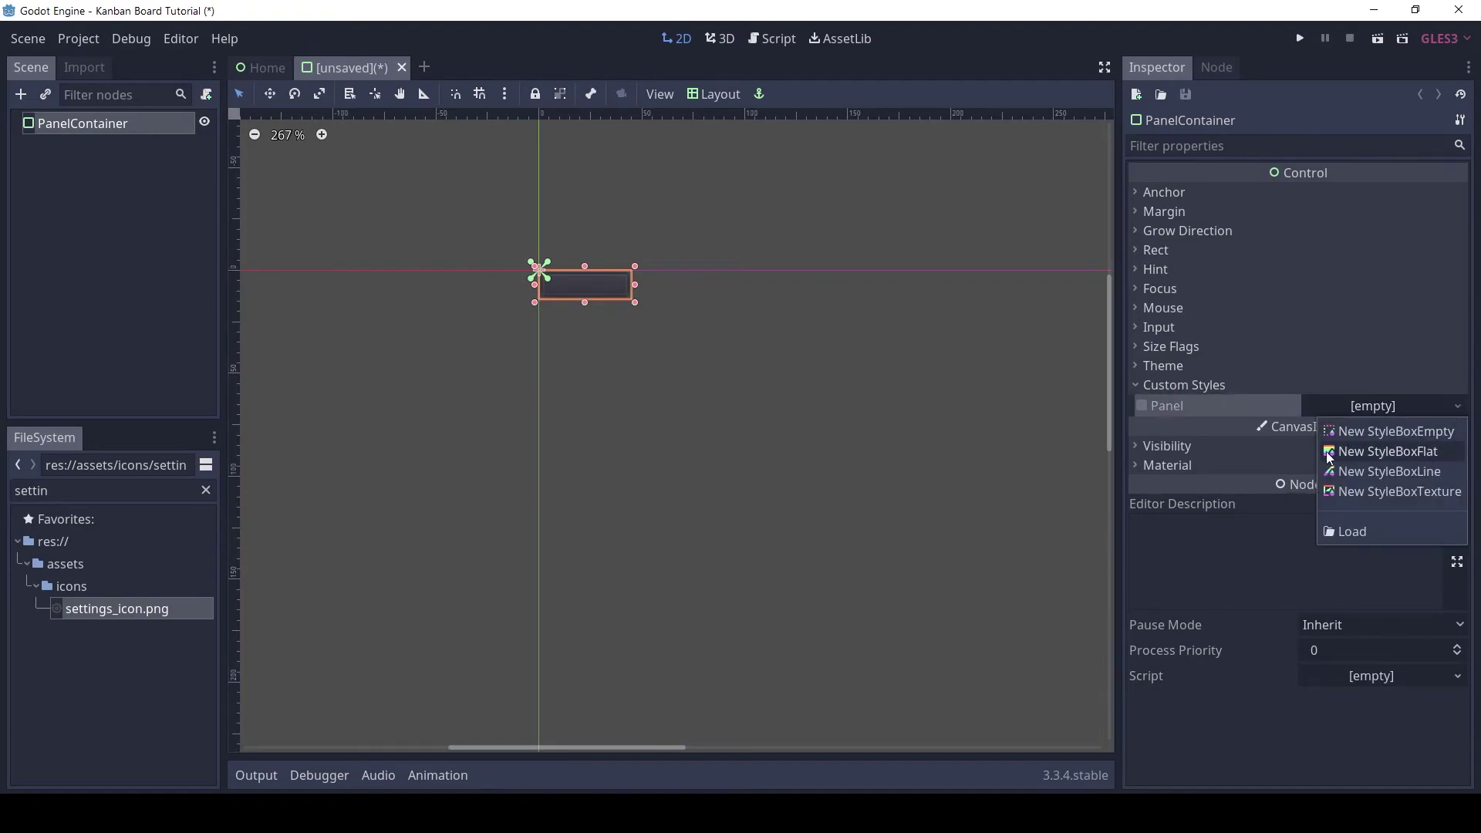
pyautogui.click(1361, 450)
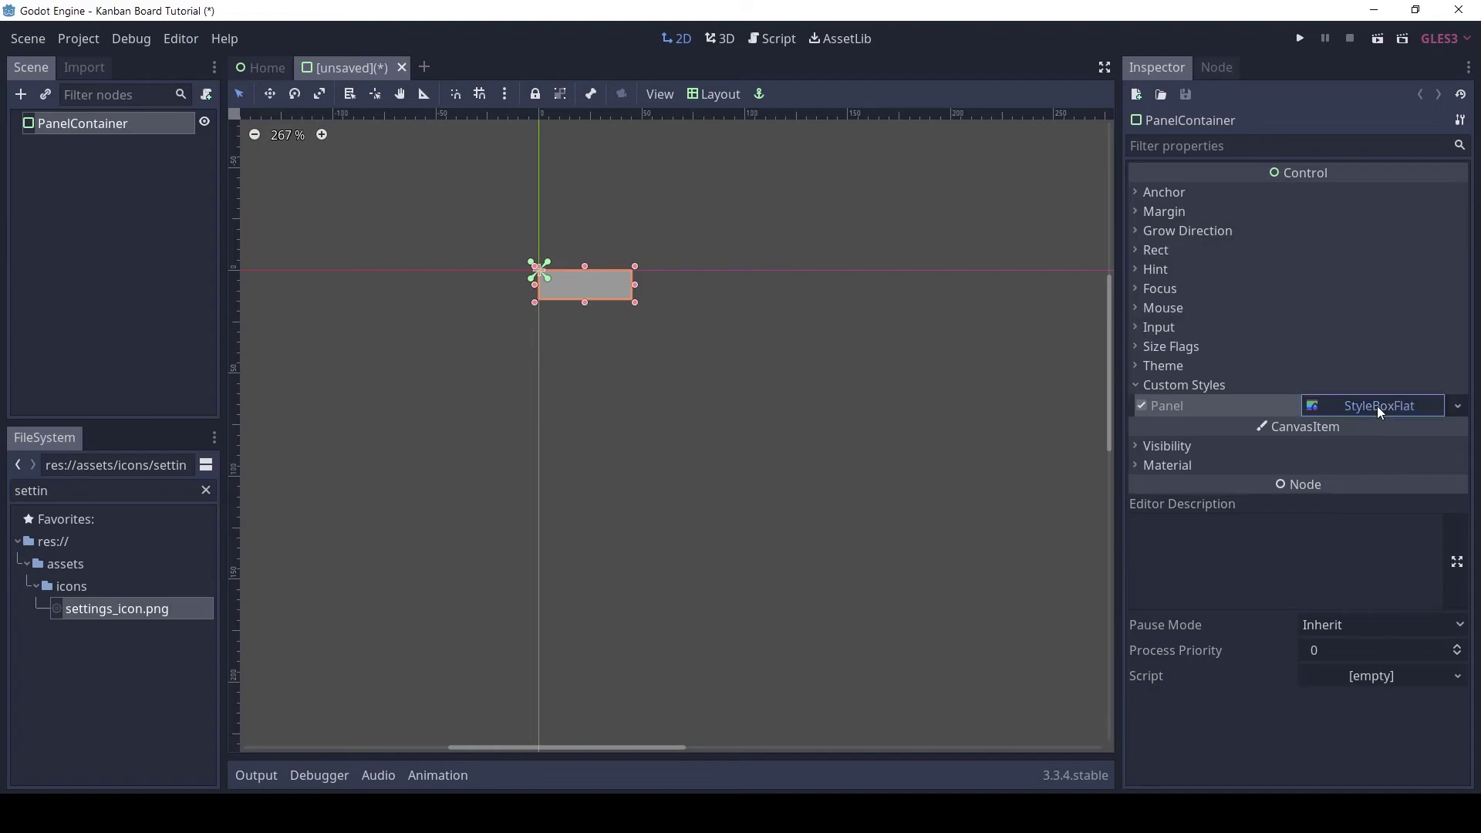
pyautogui.click(1376, 405)
pyautogui.scroll(-3, 1379, 434)
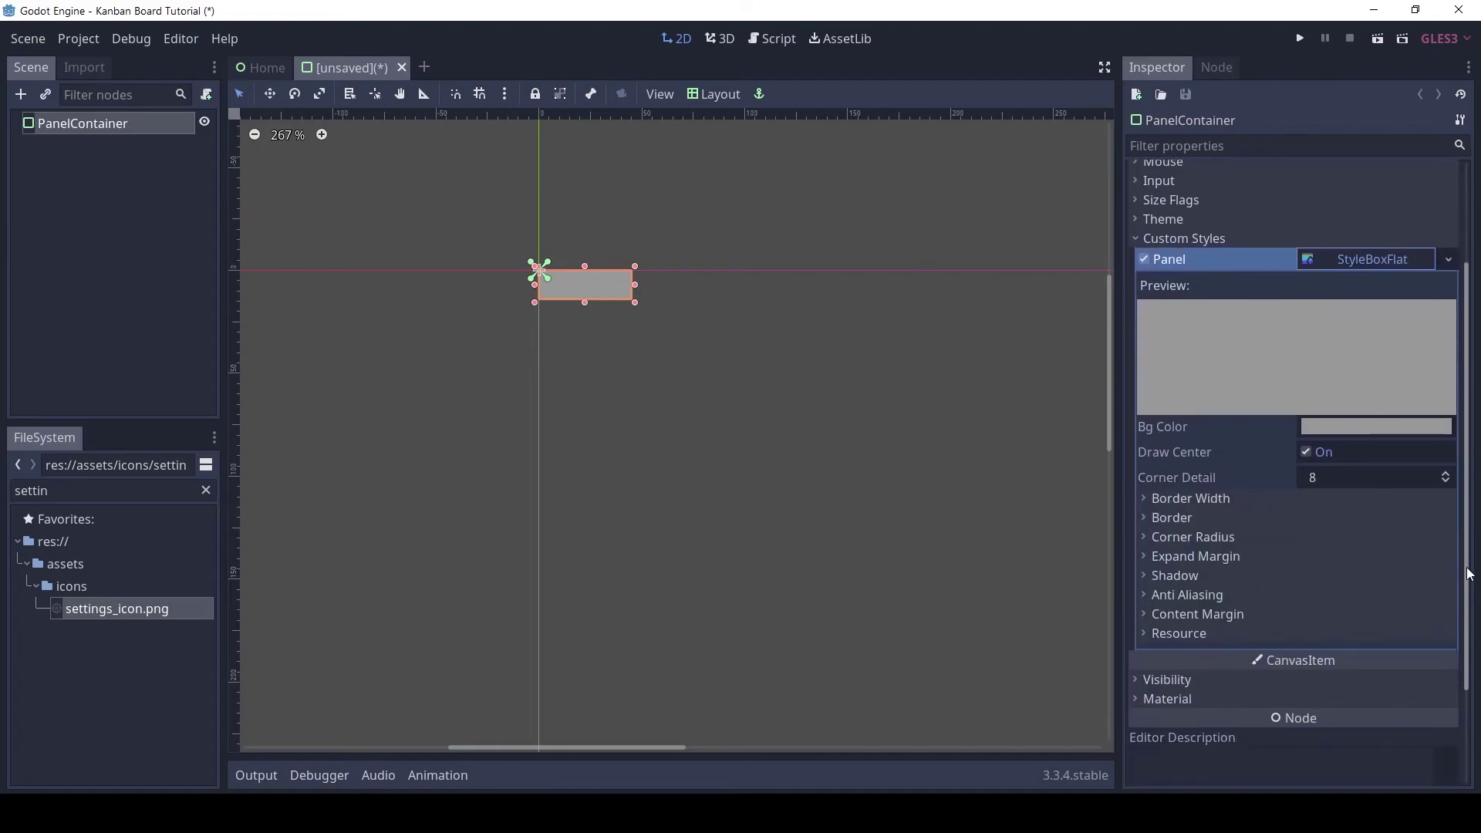
pyautogui.click(1355, 428)
pyautogui.moveTo(1178, 132); pyautogui.dragTo(1228, 48)
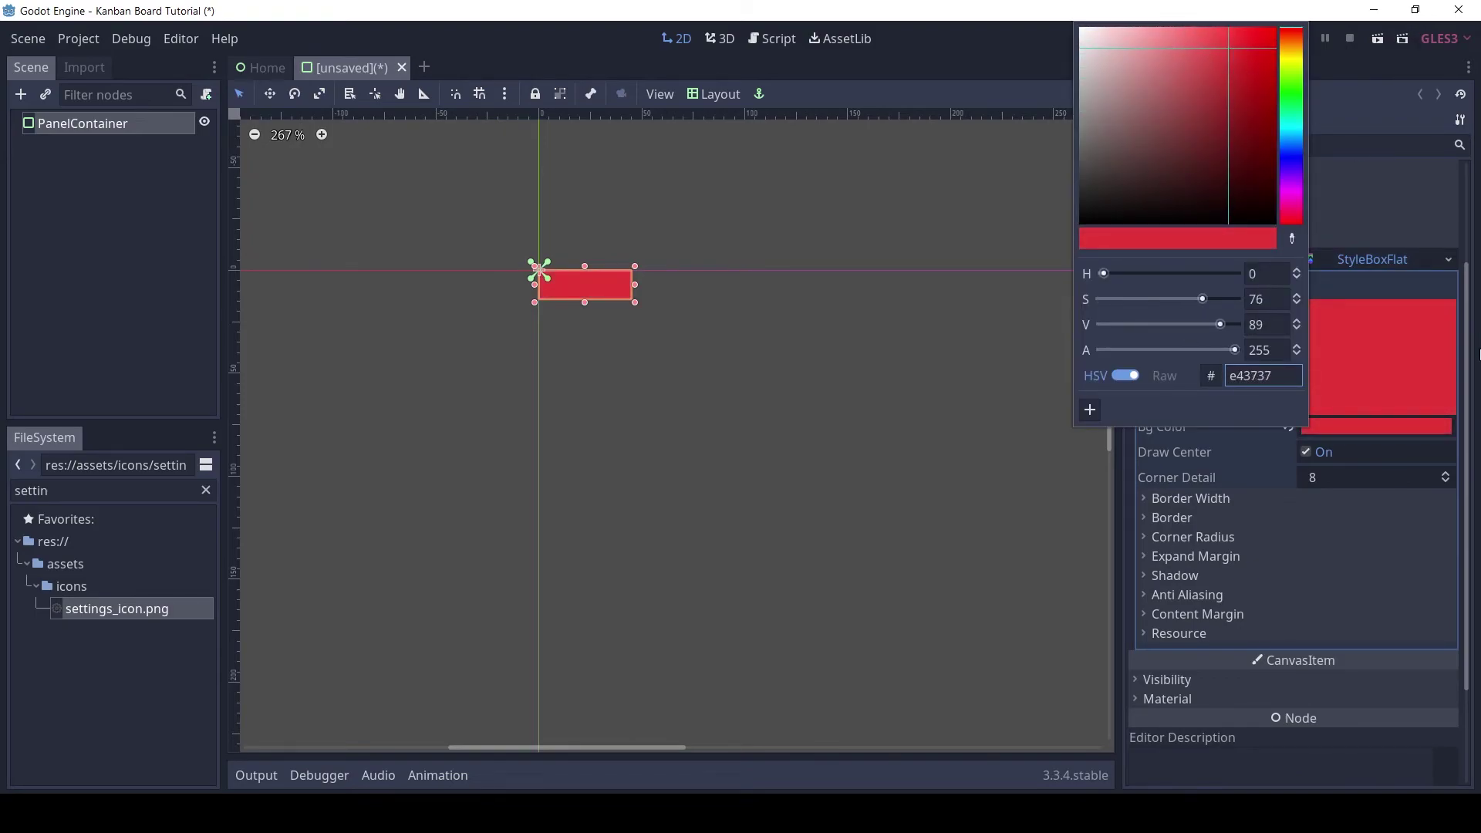
pyautogui.click(1471, 386)
# Set the flat style's Corner Detail to 20.
pyautogui.scroll(-1, 1471, 386)
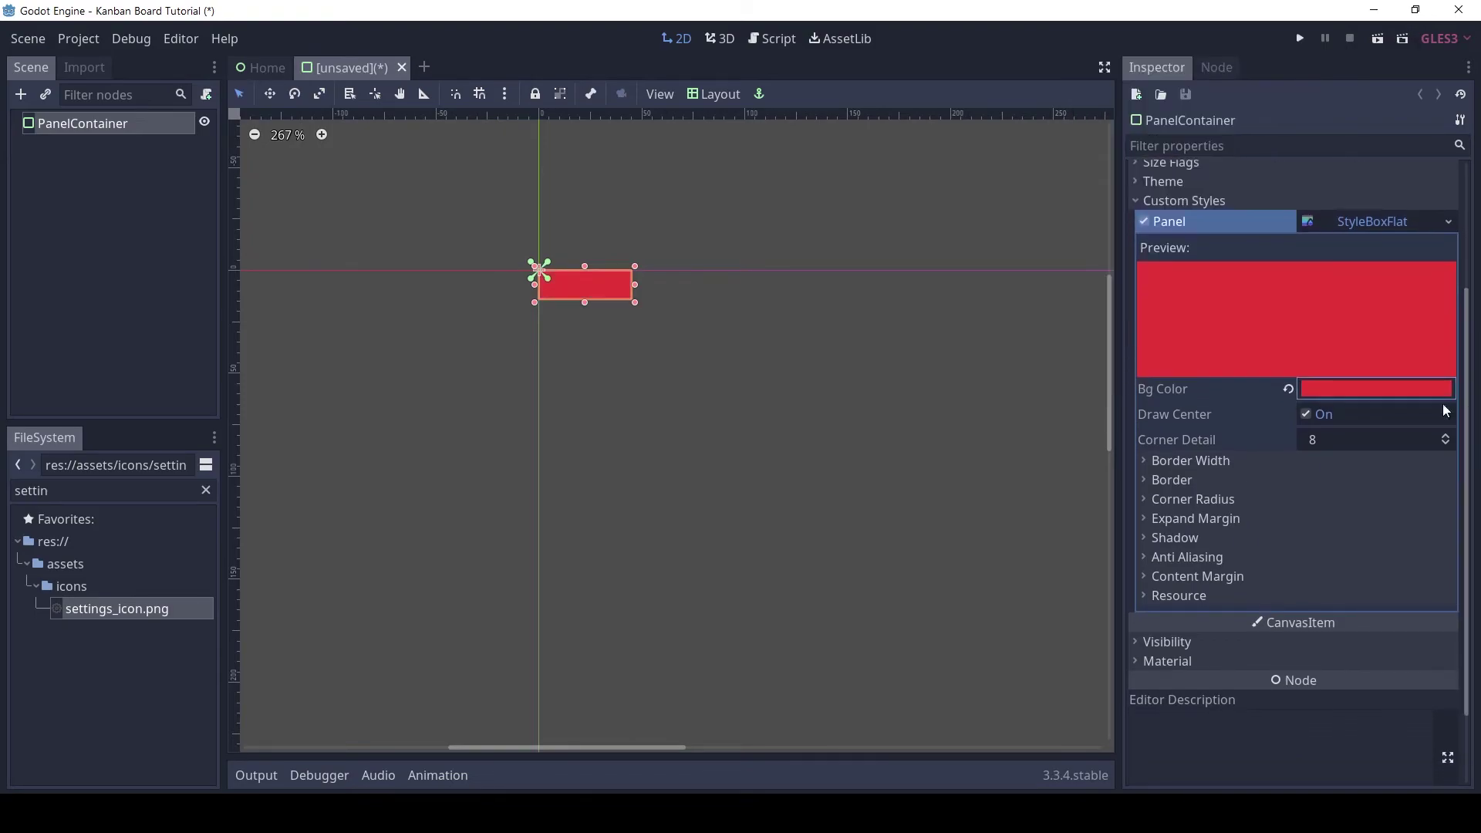
pyautogui.click(1313, 437)
pyautogui.write('20')
pyautogui.press('Return')
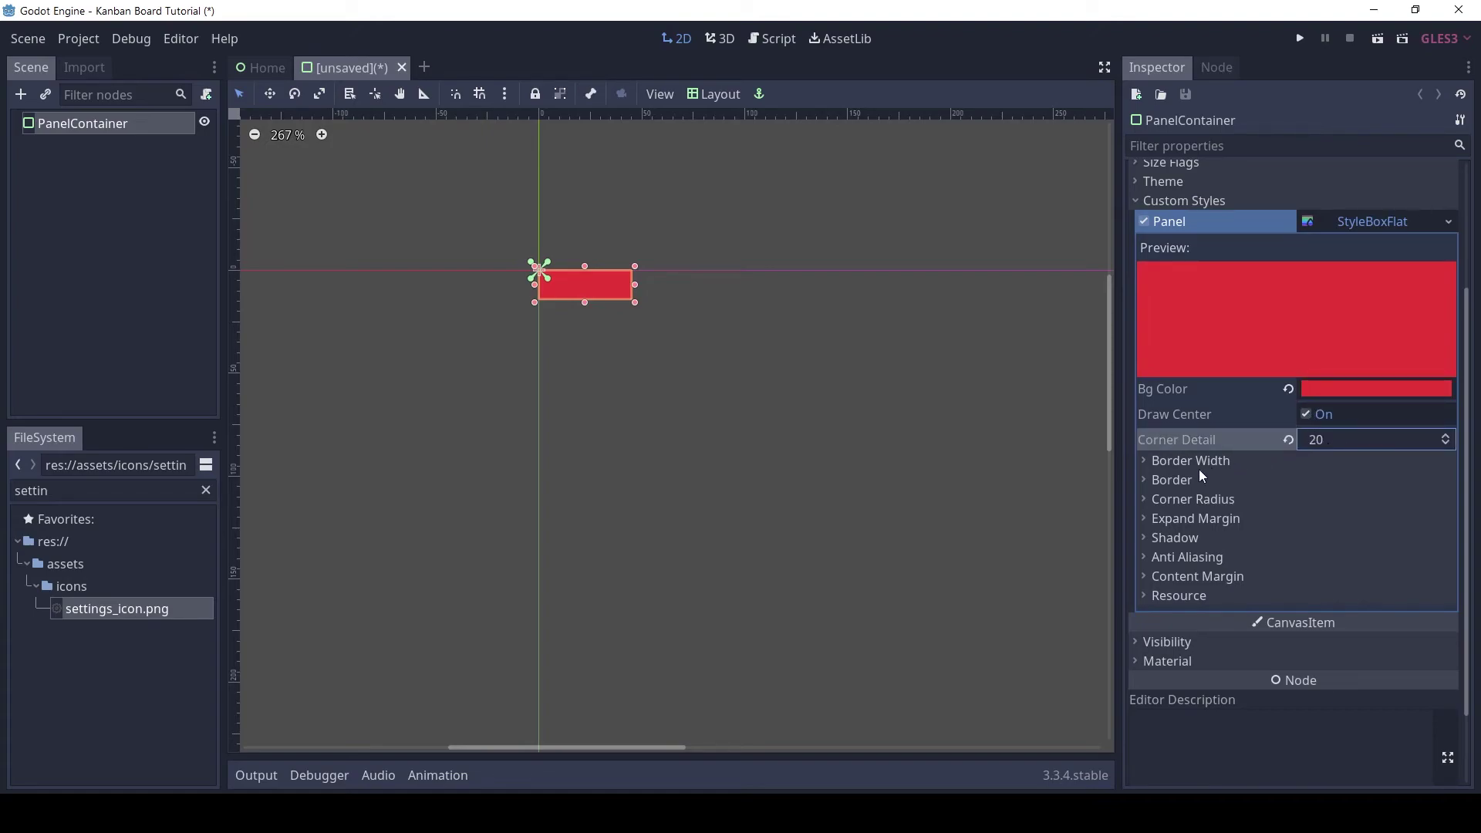
# Enter a corner radius of 5 on the panel's corners.
pyautogui.click(1196, 499)
pyautogui.click(1353, 523)
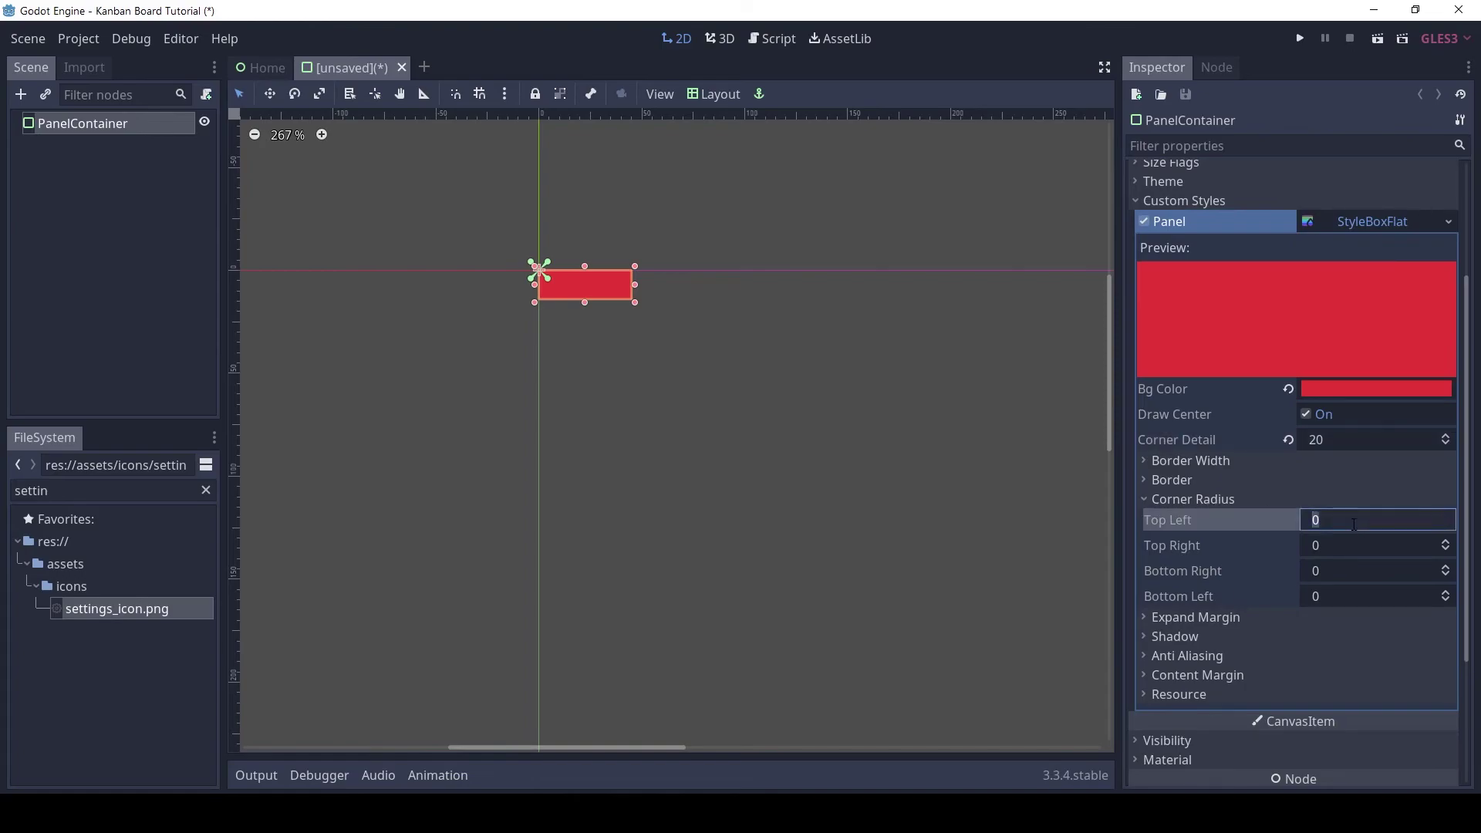
pyautogui.write('5')
pyautogui.press('Tab')
pyautogui.write('5')
pyautogui.press('Tab')
pyautogui.write('5')
# Change all four corner radii to 10.
pyautogui.press('Tab')
pyautogui.write('5')
pyautogui.press('Return')
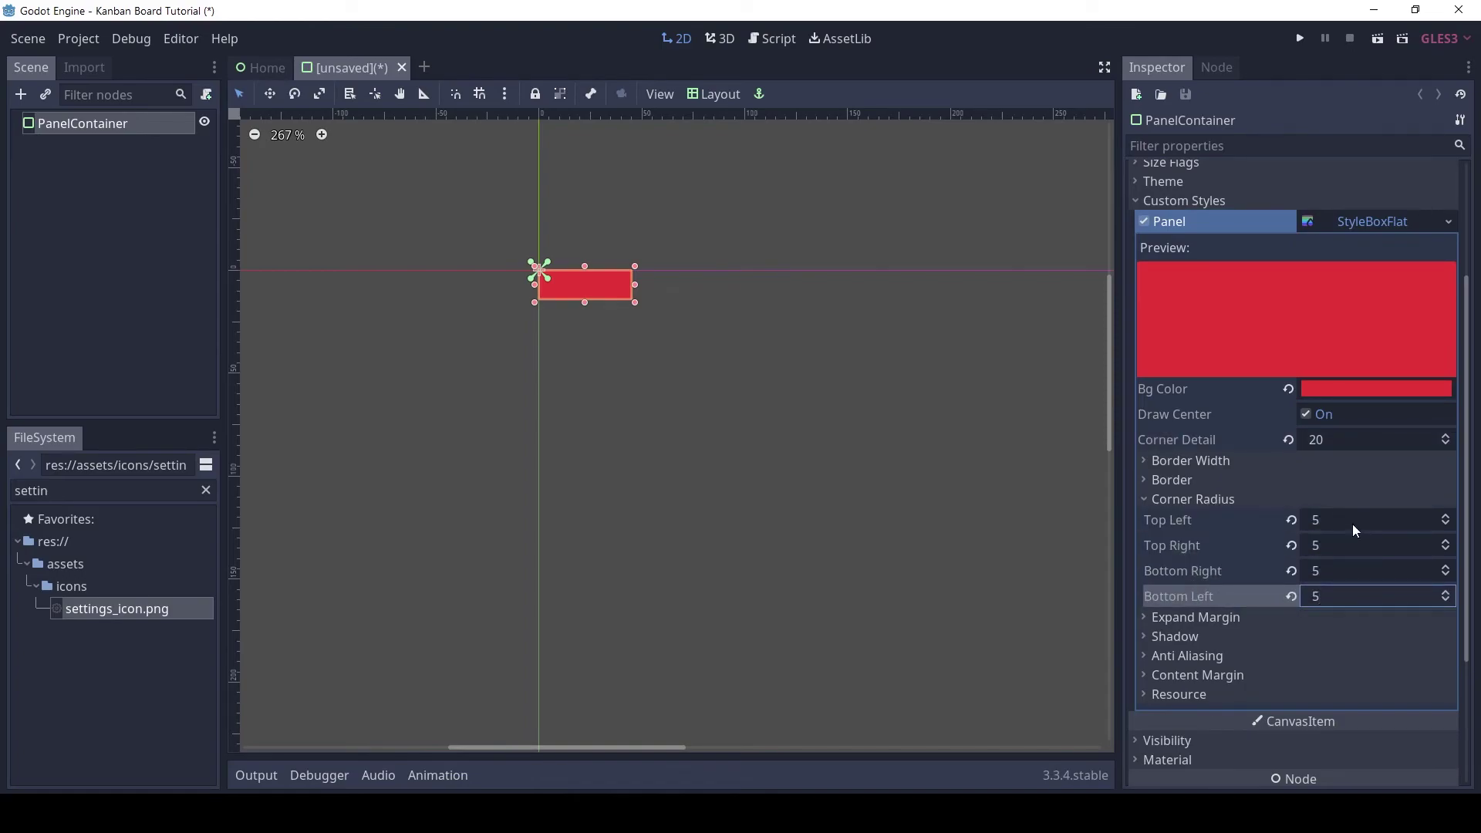
pyautogui.click(1354, 526)
pyautogui.write('10')
pyautogui.press('Tab')
pyautogui.write('10')
pyautogui.press('Tab')
pyautogui.write('10')
pyautogui.press('Tab')
pyautogui.write('10')
pyautogui.press('Return')
pyautogui.click(1226, 499)
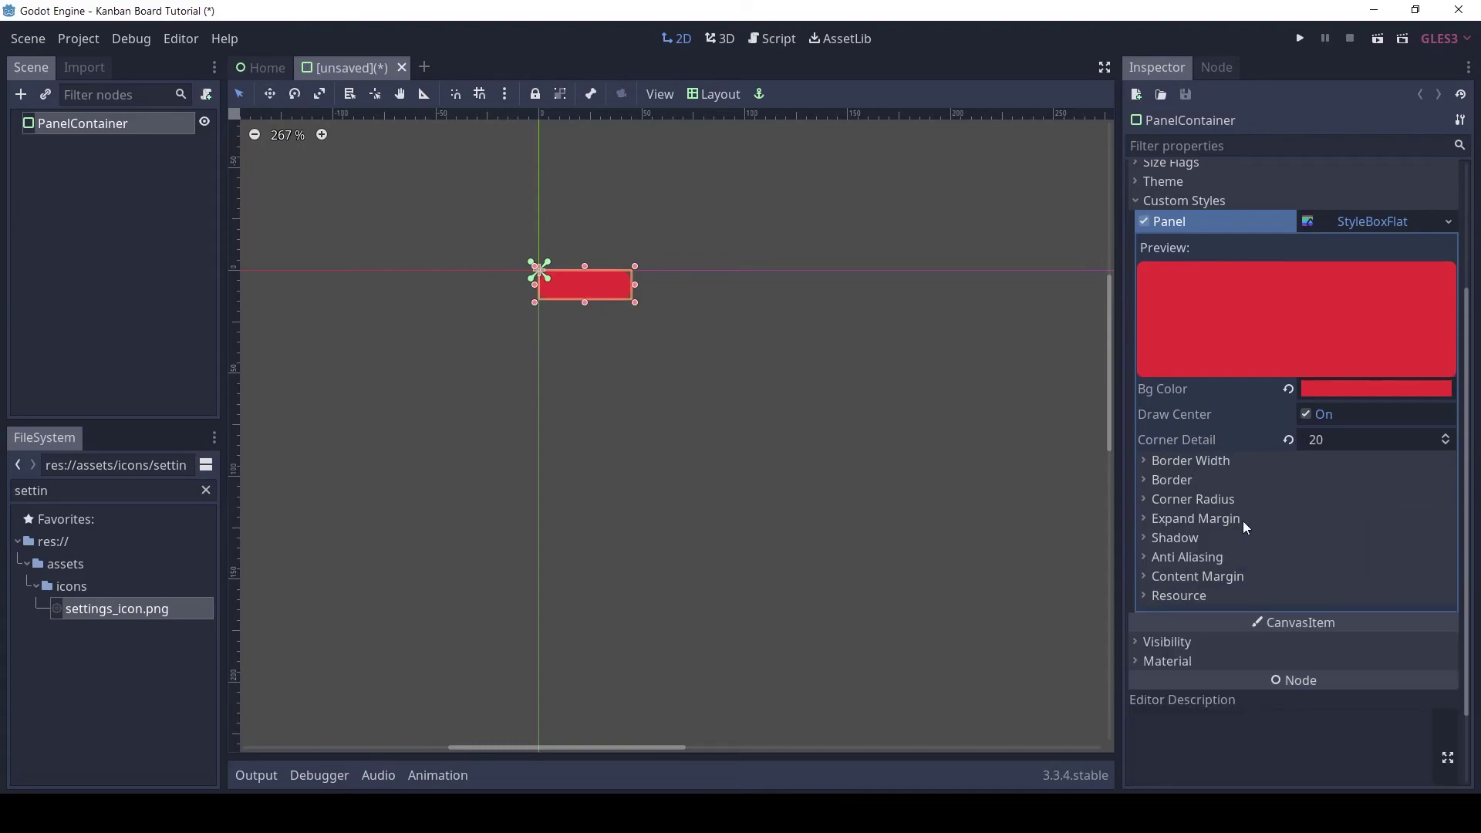
pyautogui.click(1197, 561)
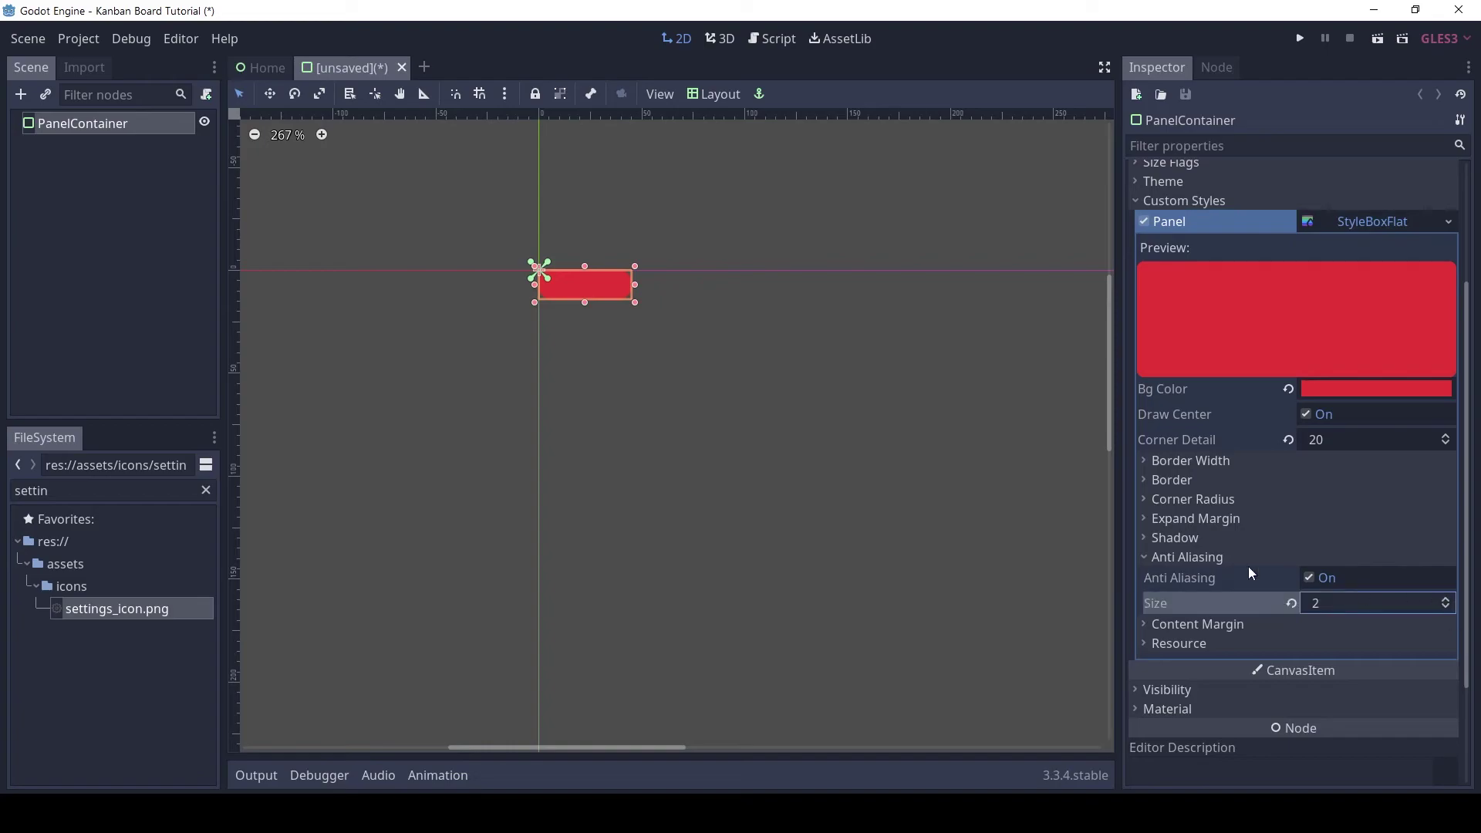
pyautogui.click(1180, 556)
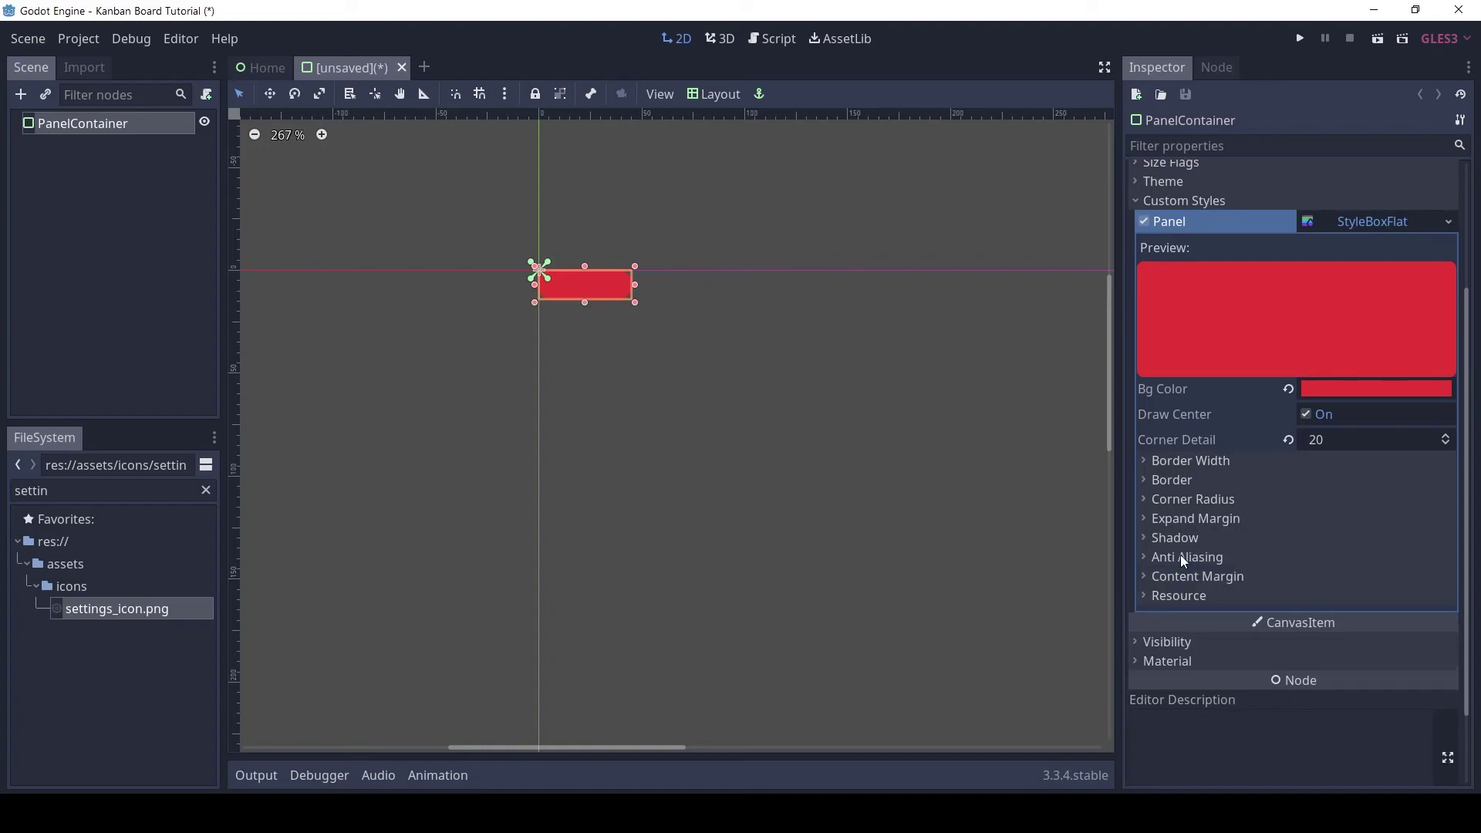
# Reset the PanelContainer's height to its minimum and preview the red pill.
pyautogui.click(622, 344)
pyautogui.moveTo(653, 333); pyautogui.dragTo(571, 325, button='middle')
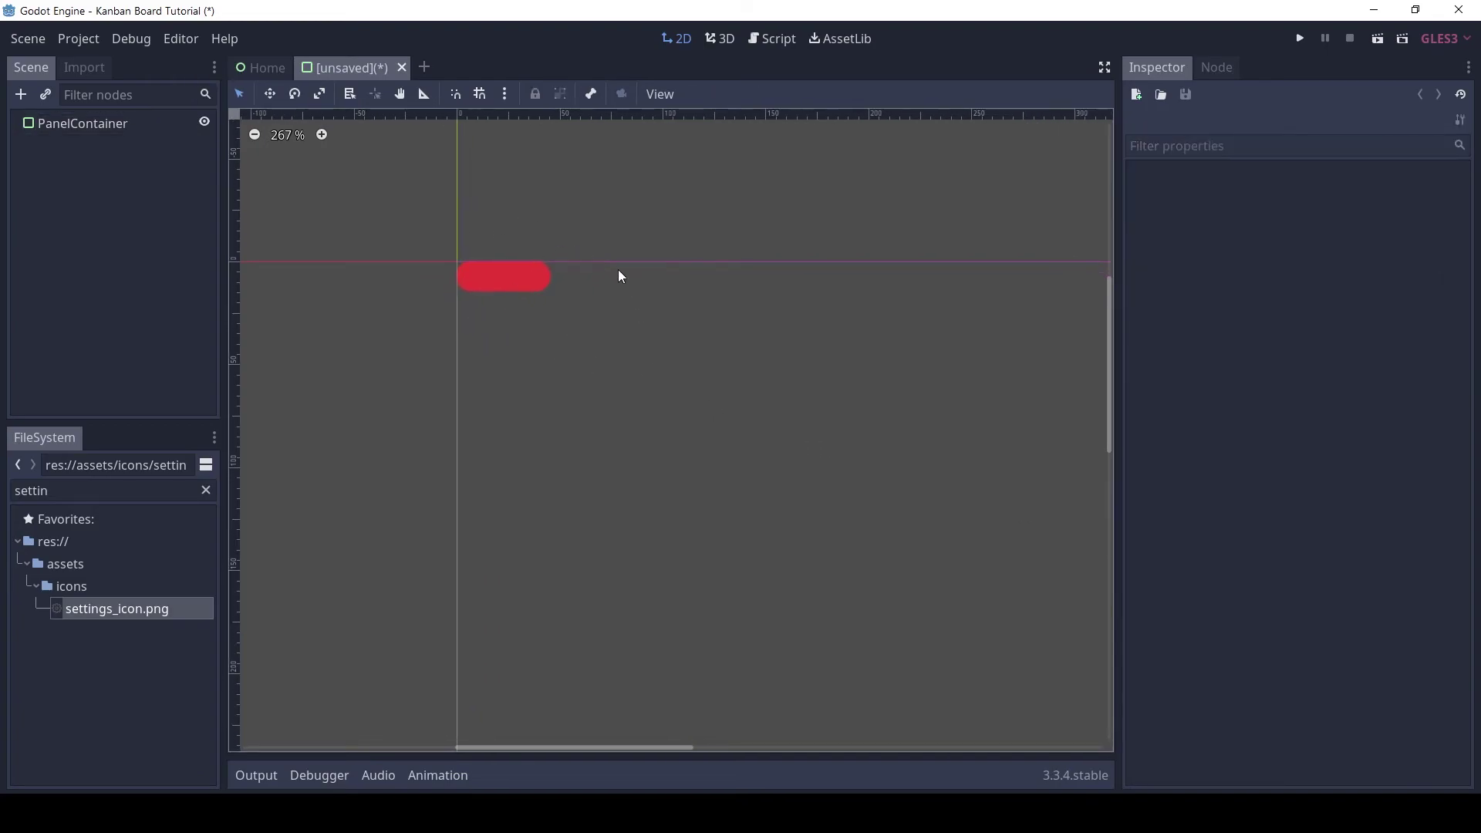
pyautogui.click(86, 124)
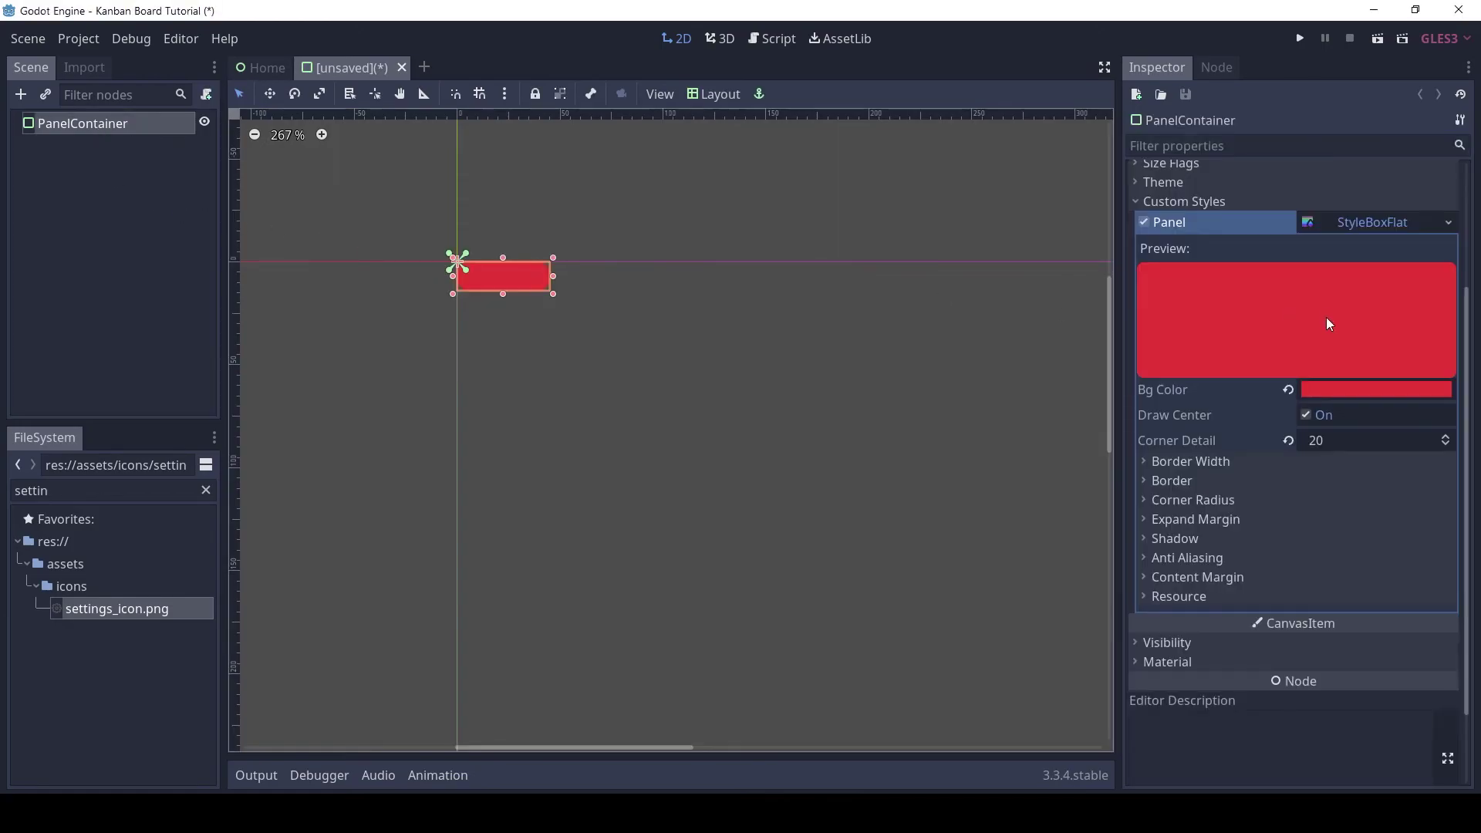
pyautogui.click(1200, 200)
pyautogui.click(1169, 249)
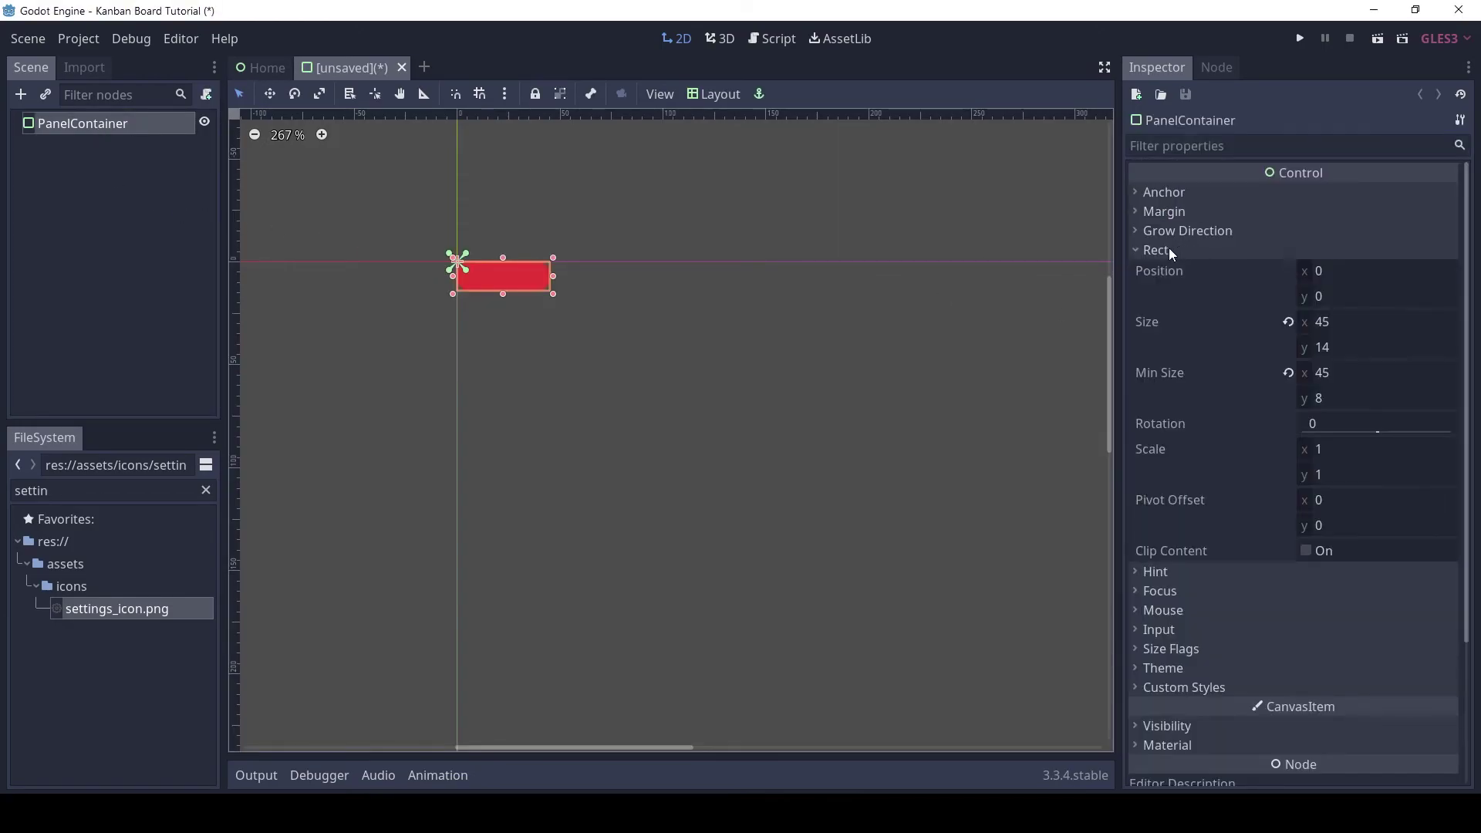
pyautogui.click(1290, 323)
pyautogui.click(683, 285)
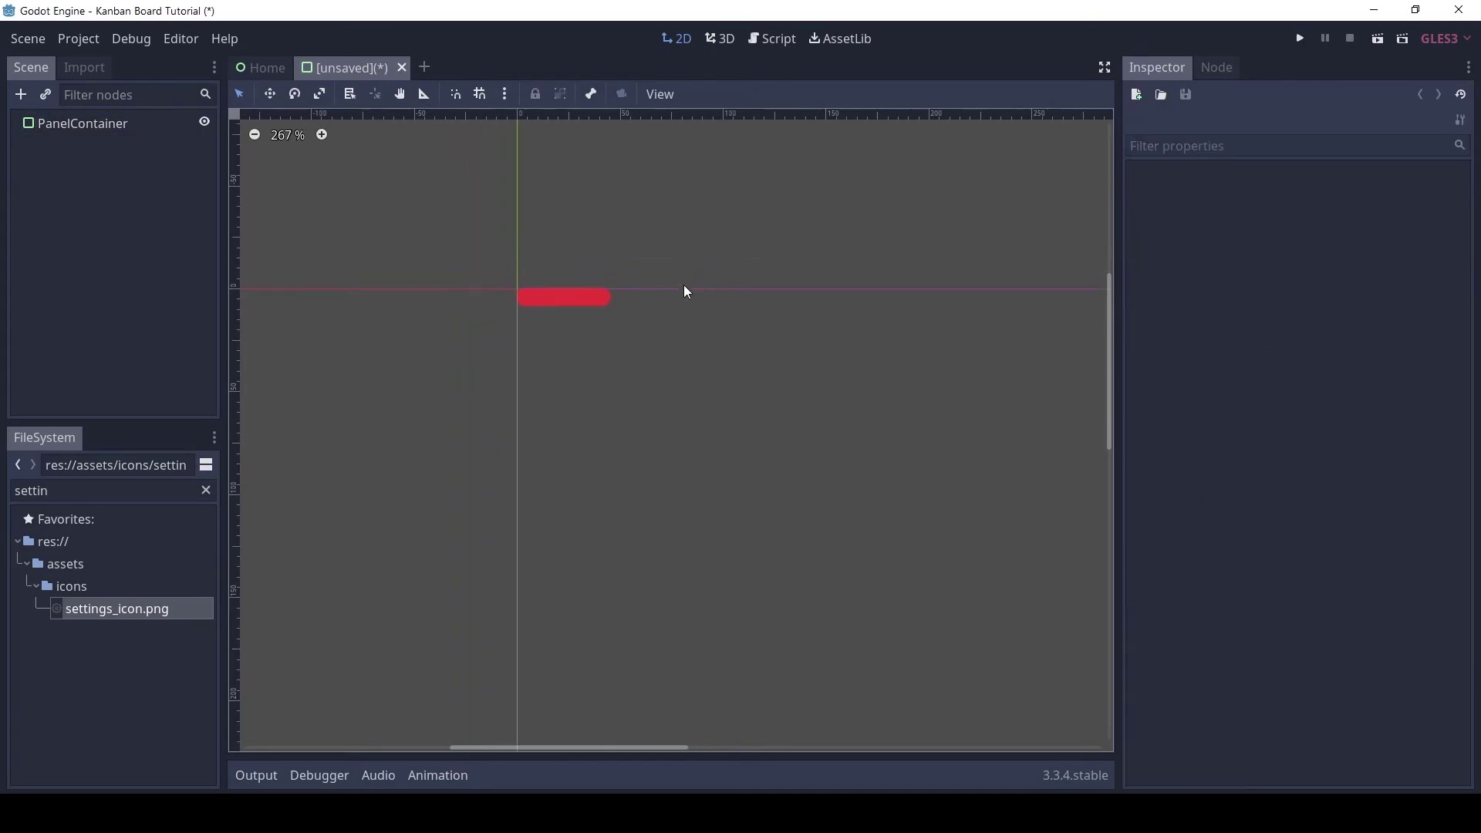
pyautogui.moveTo(695, 290); pyautogui.dragTo(754, 340, button='middle')
pyautogui.click(321, 134)
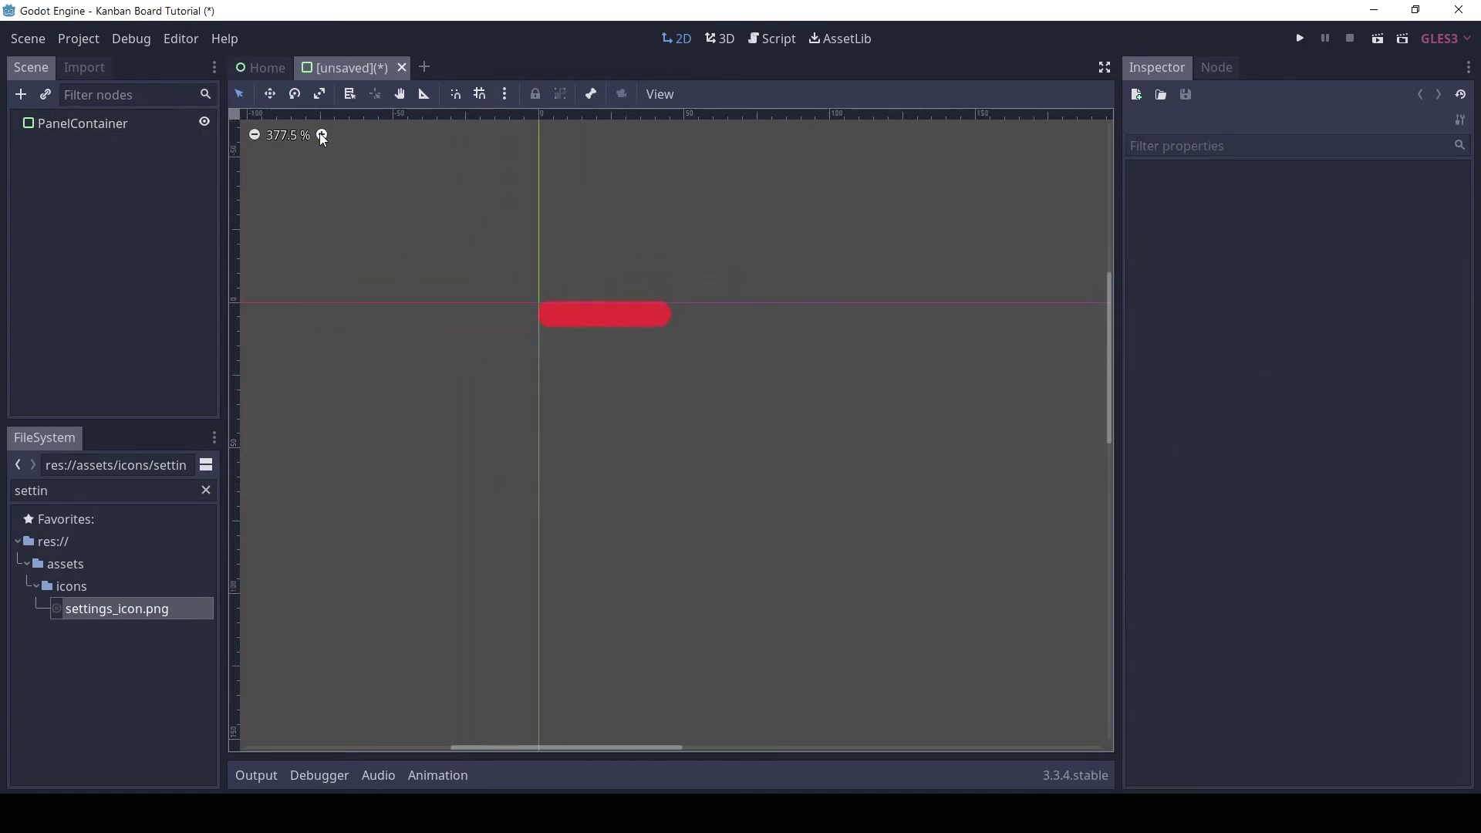
# Rename the red pill's PanelContainer root node to ColorLabel in the Scene dock.
pyautogui.click(322, 134)
pyautogui.click(321, 134)
pyautogui.moveTo(408, 177); pyautogui.dragTo(497, 293, button='middle')
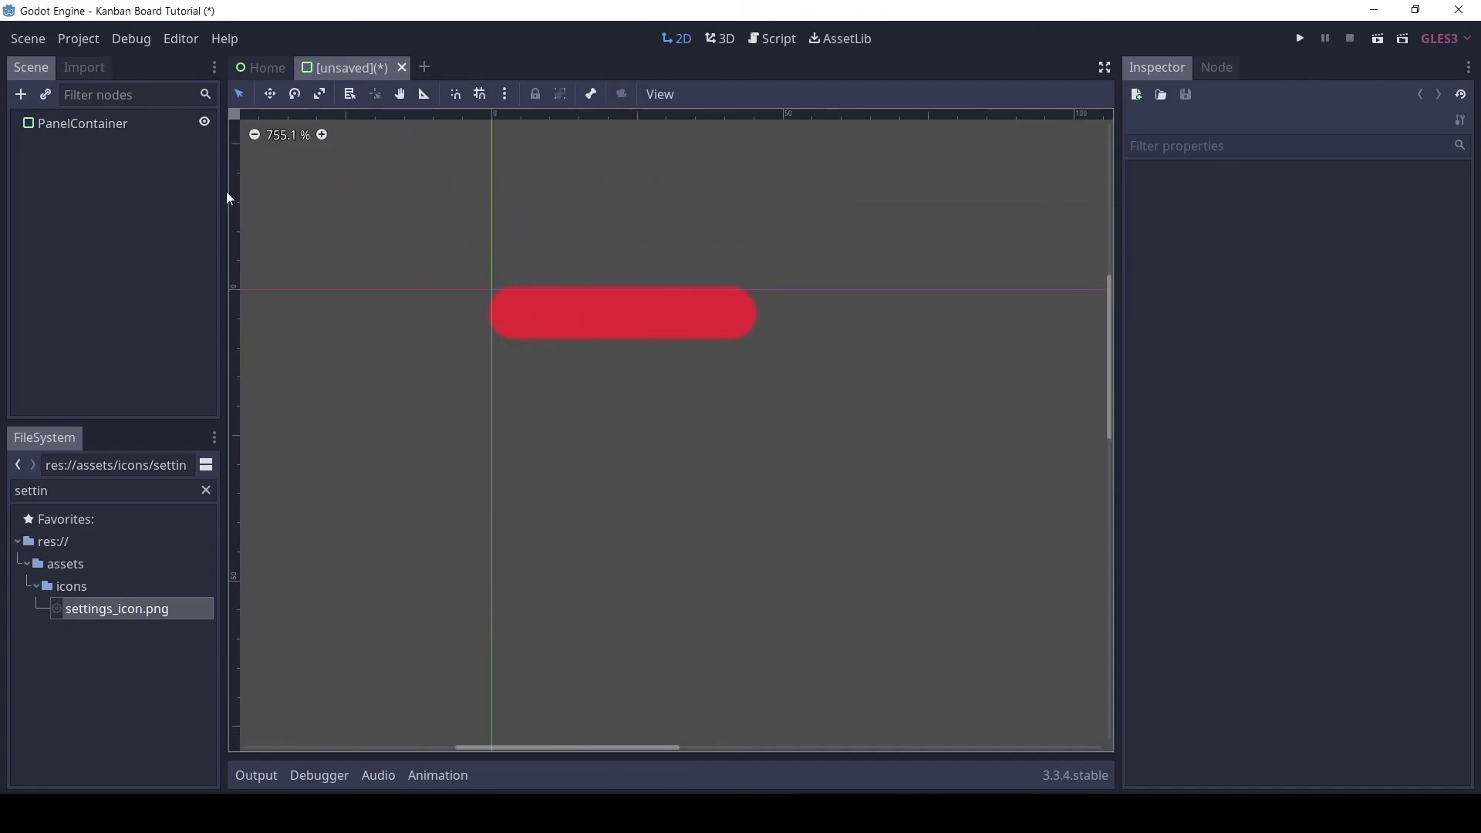
pyautogui.doubleClick(89, 125)
pyautogui.write('ColorLabel')
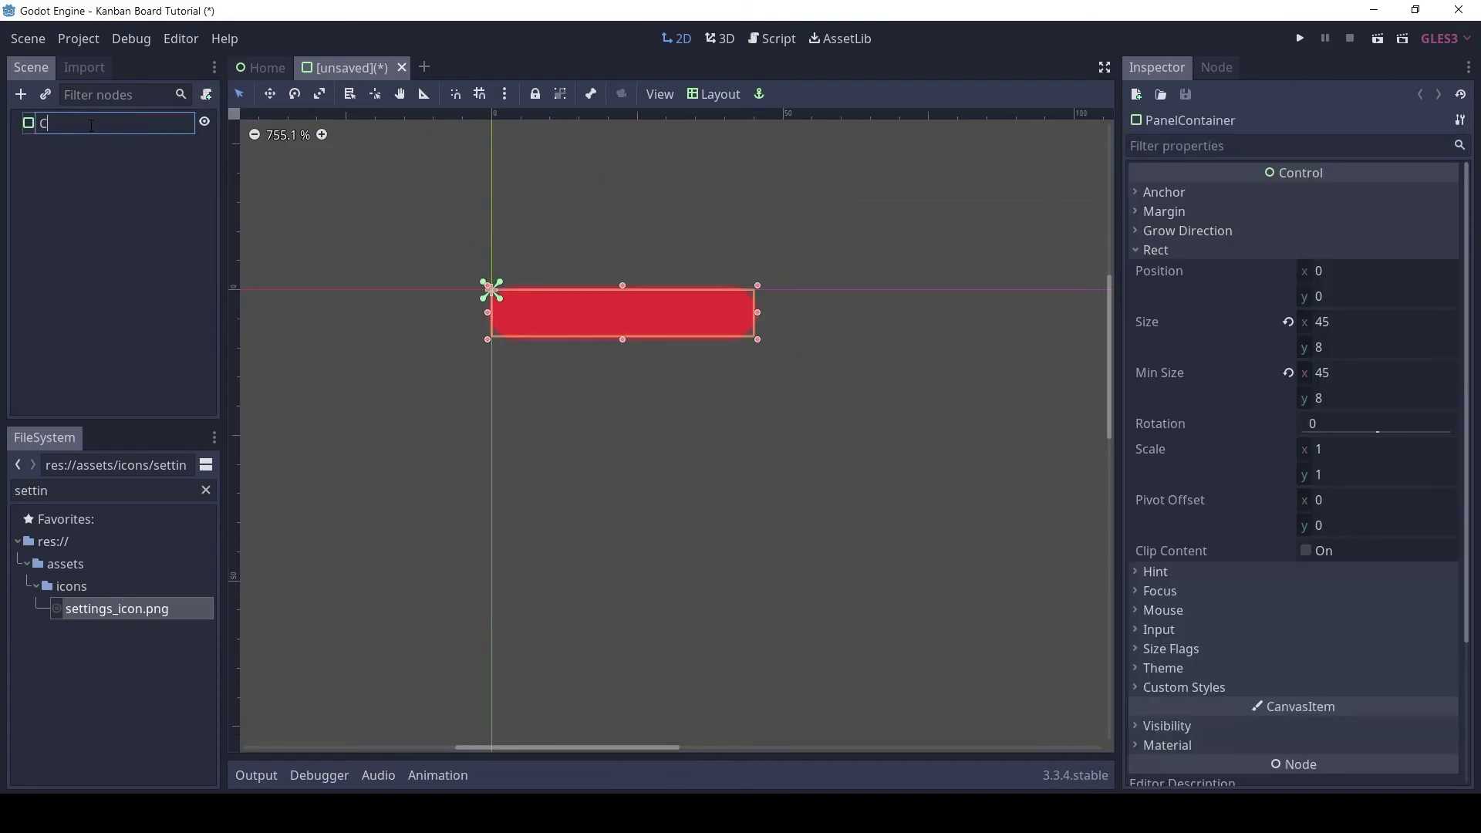
pyautogui.press('Return')
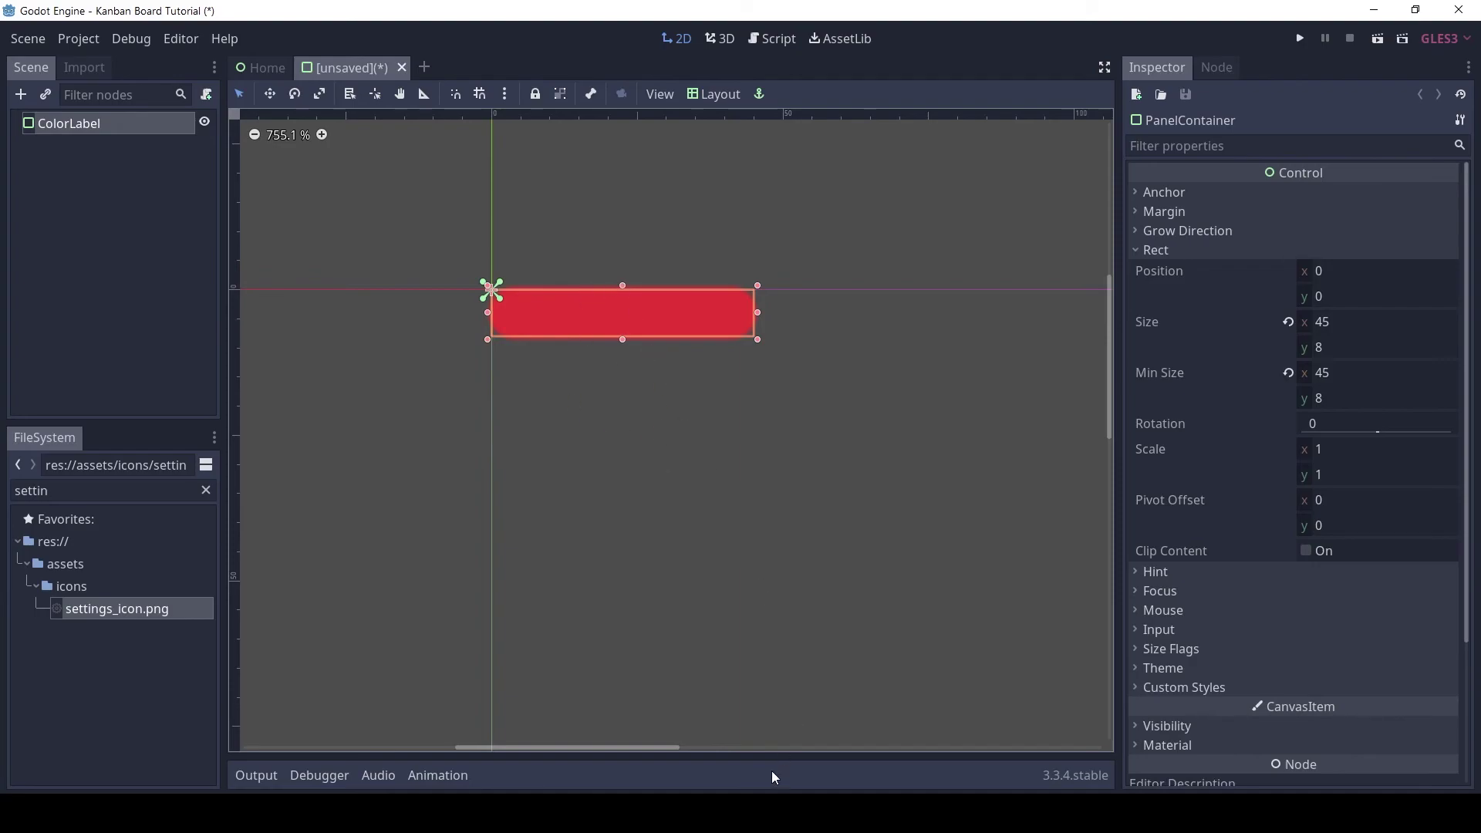
pyautogui.hotkey('alt', 'Tab')
pyautogui.moveTo(866, 432); pyautogui.dragTo(509, 344)
pyautogui.keyDown('ctrl'); pyautogui.scroll(2, 423, 275); pyautogui.keyUp('ctrl')
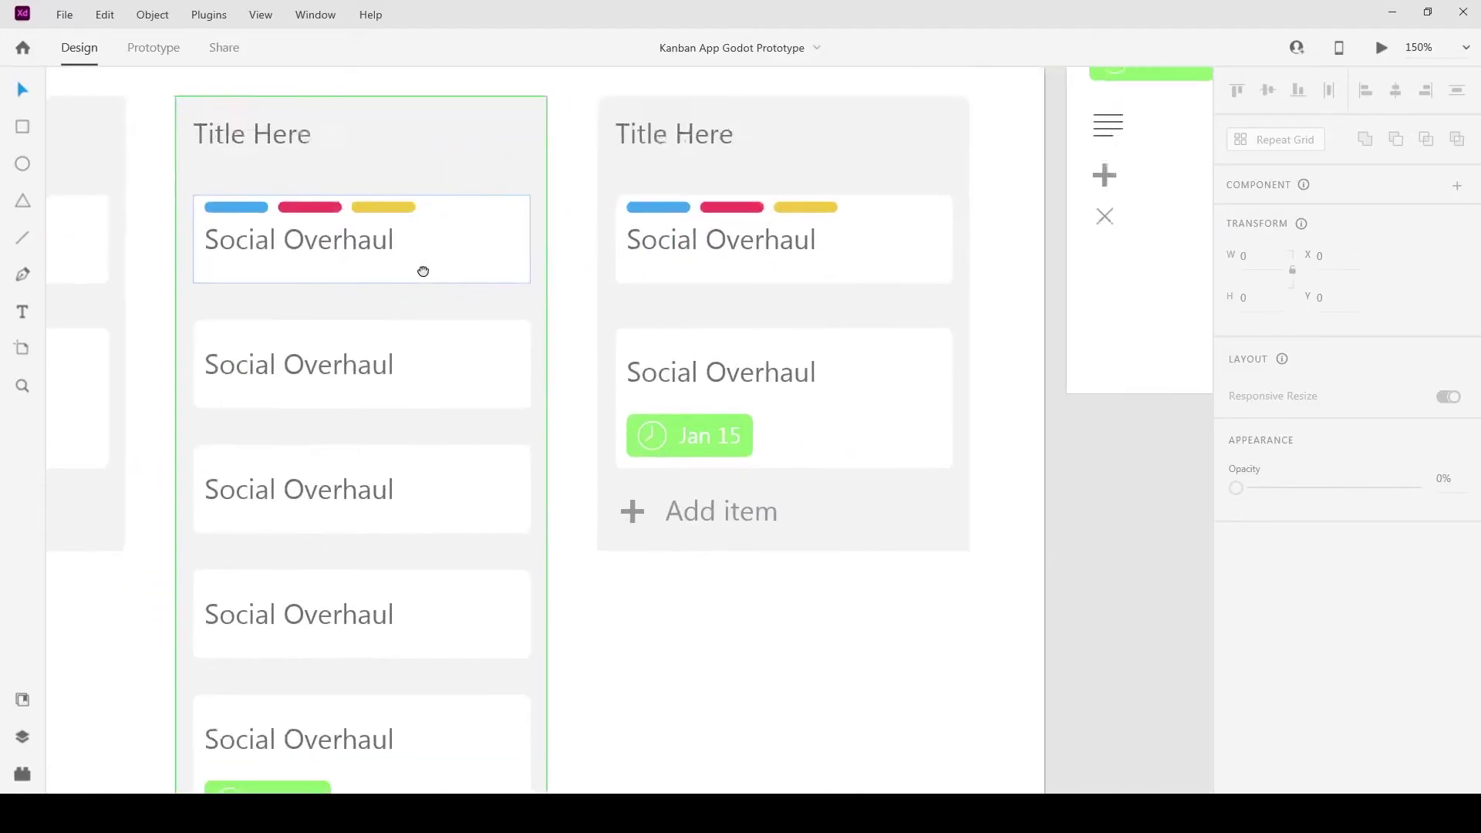
pyautogui.hscroll(15, 423, 275)
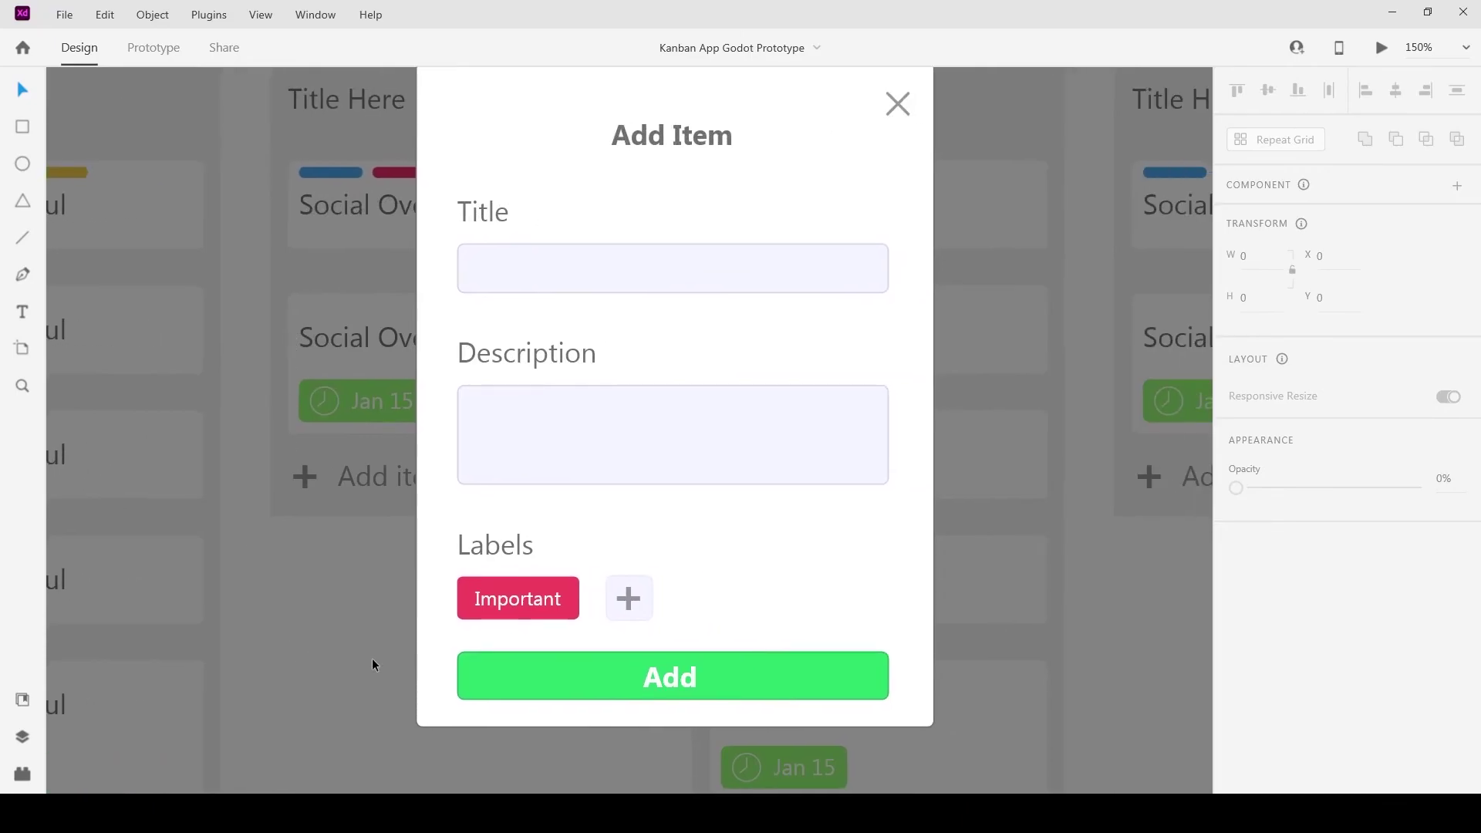
pyautogui.scroll(-3, 529, 545)
pyautogui.hscroll(-2, 529, 545)
pyautogui.click(625, 434)
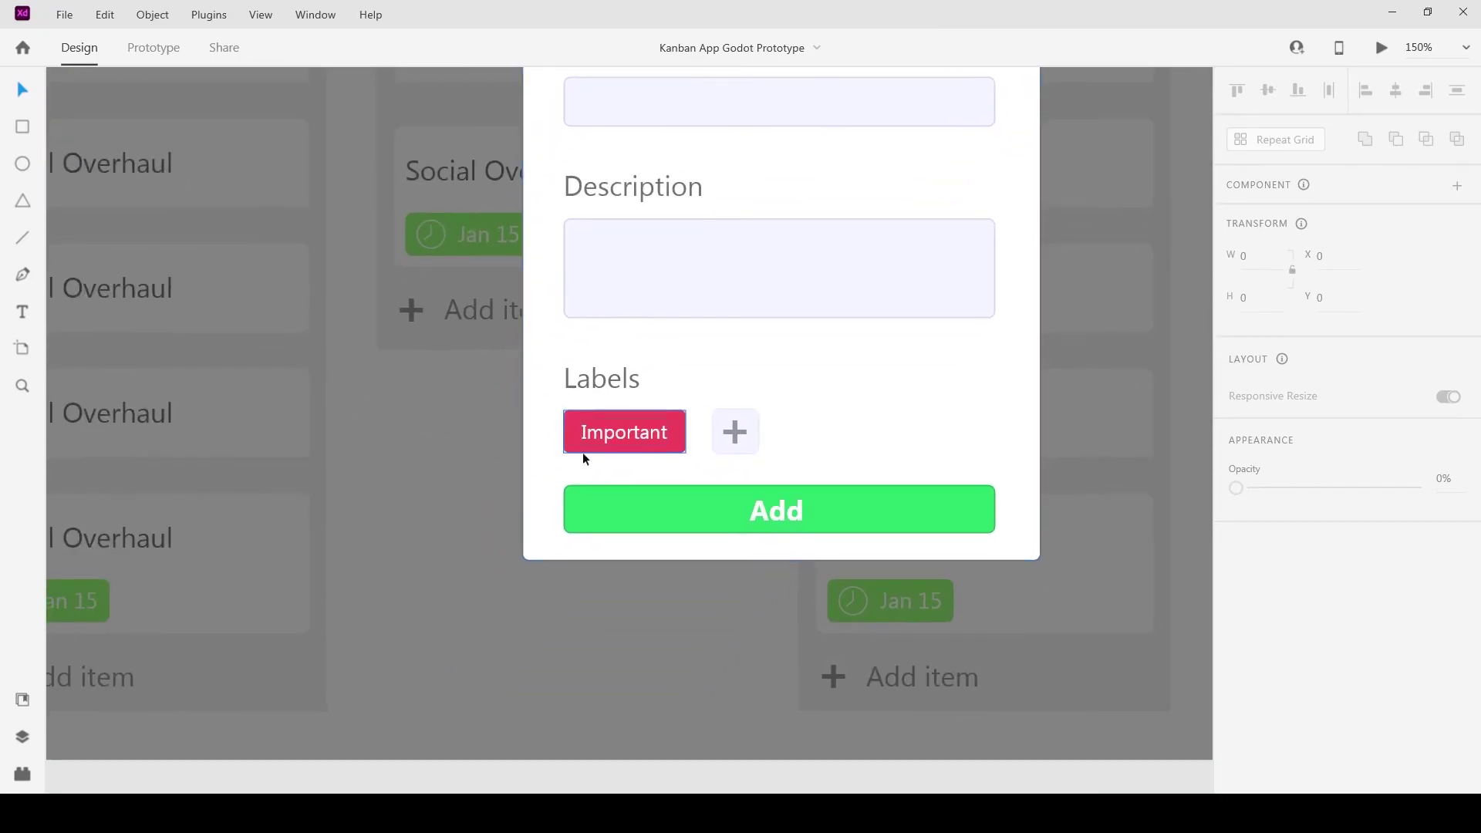
pyautogui.doubleClick(624, 434)
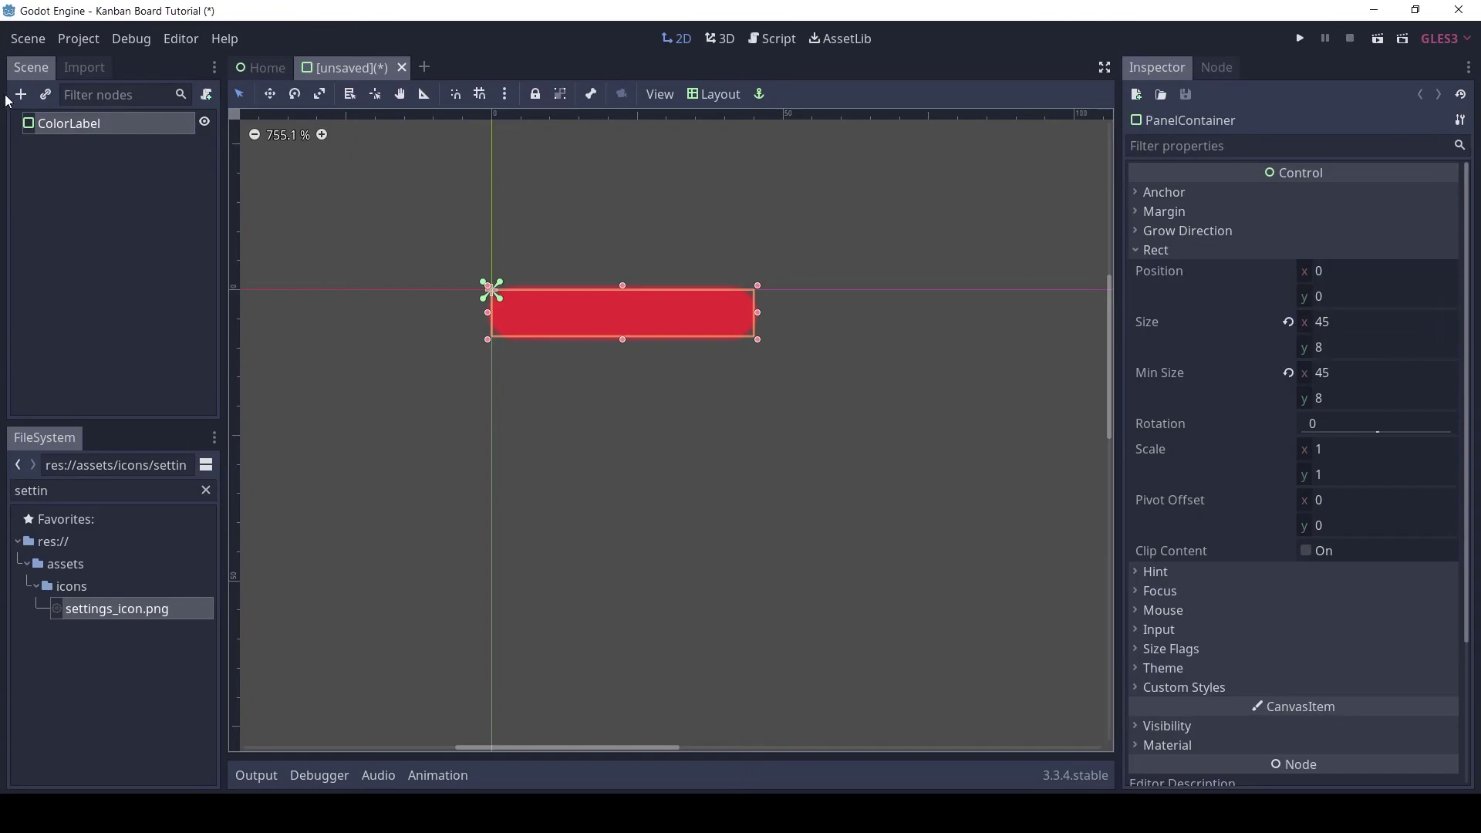
# Add a MarginContainer under ColorLabel and a Label inside it.
pyautogui.click(21, 95)
pyautogui.write('margin')
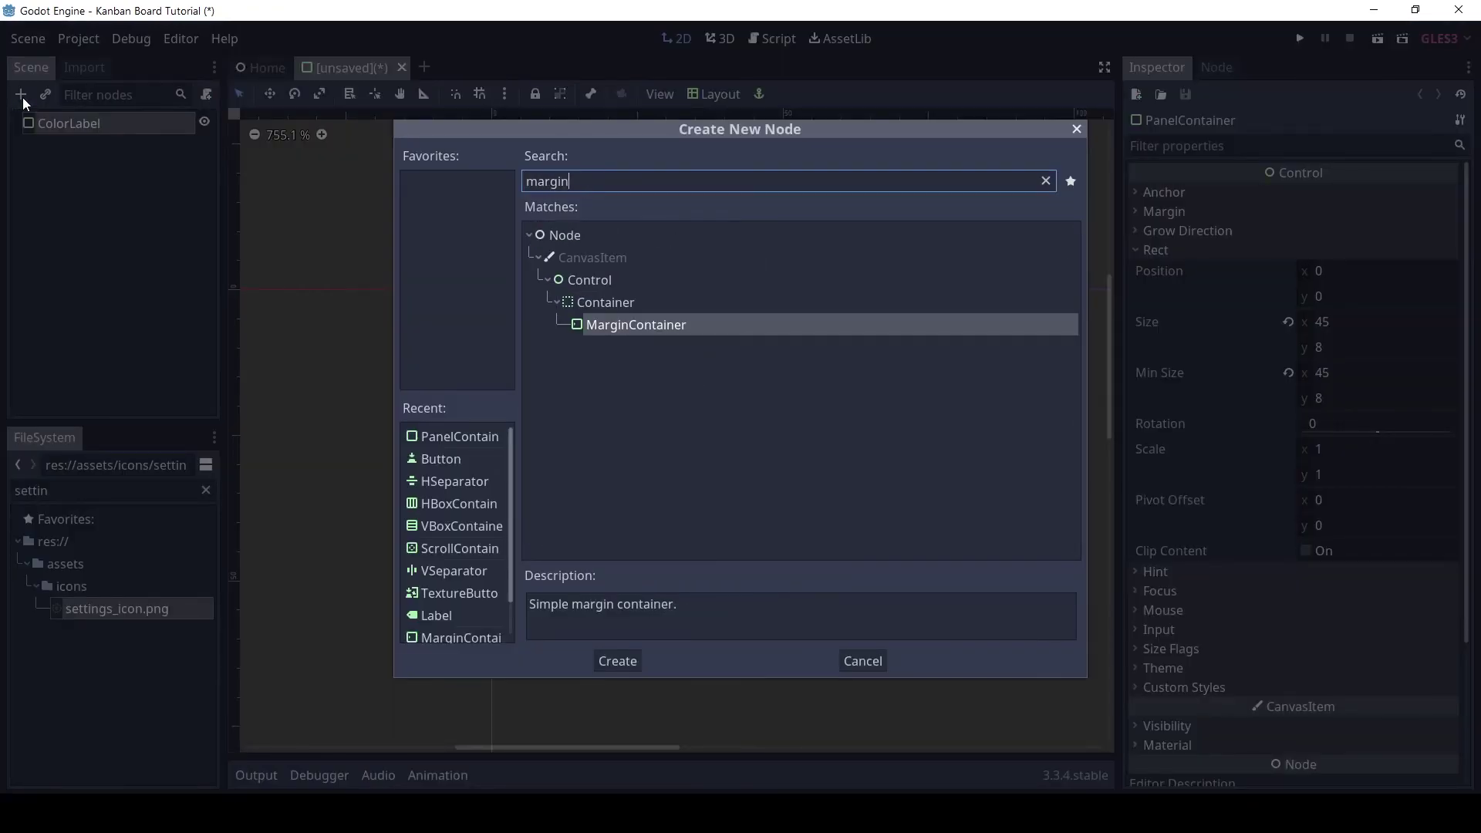
pyautogui.click(651, 325)
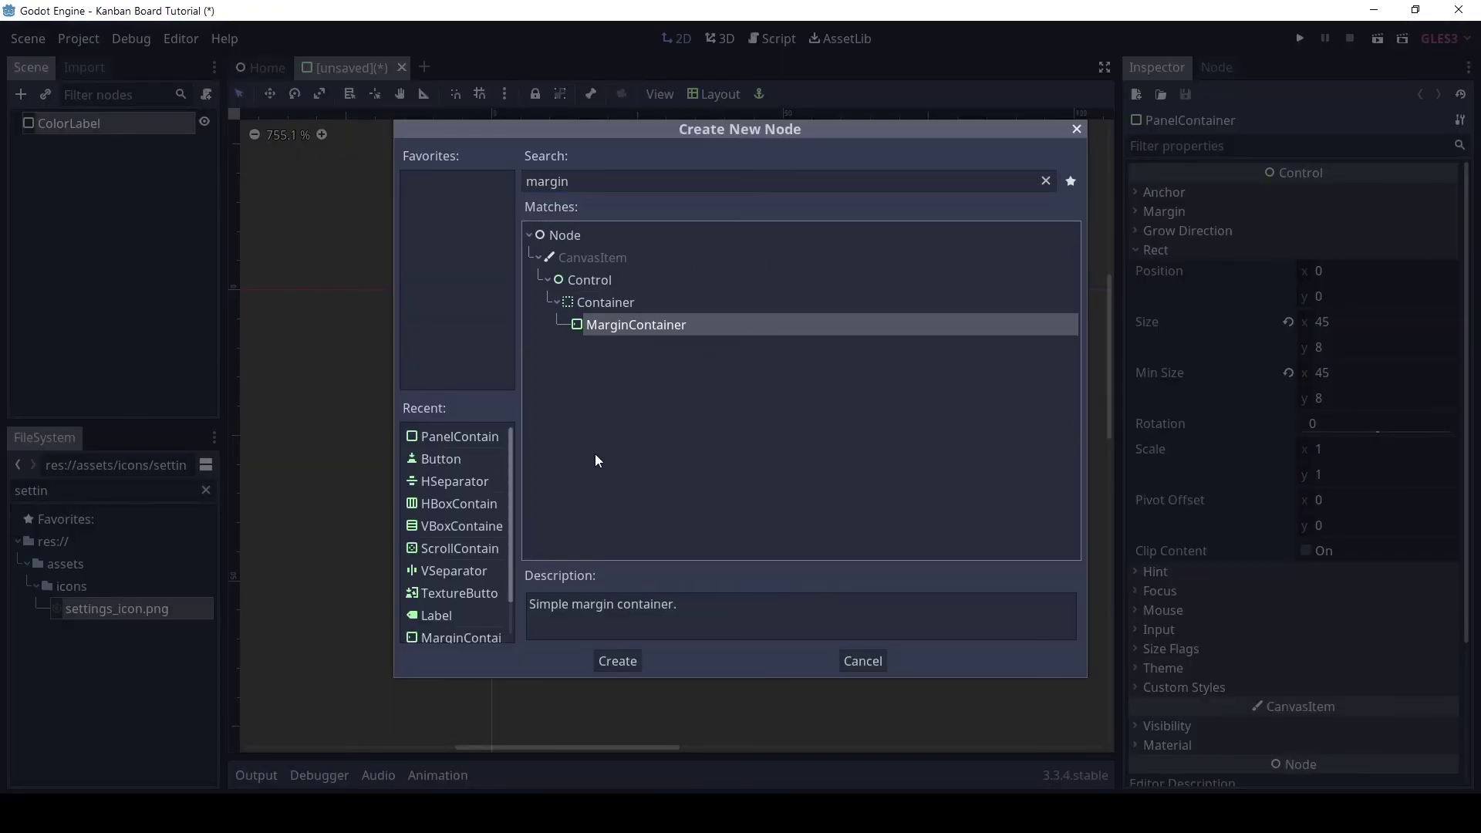
pyautogui.click(619, 660)
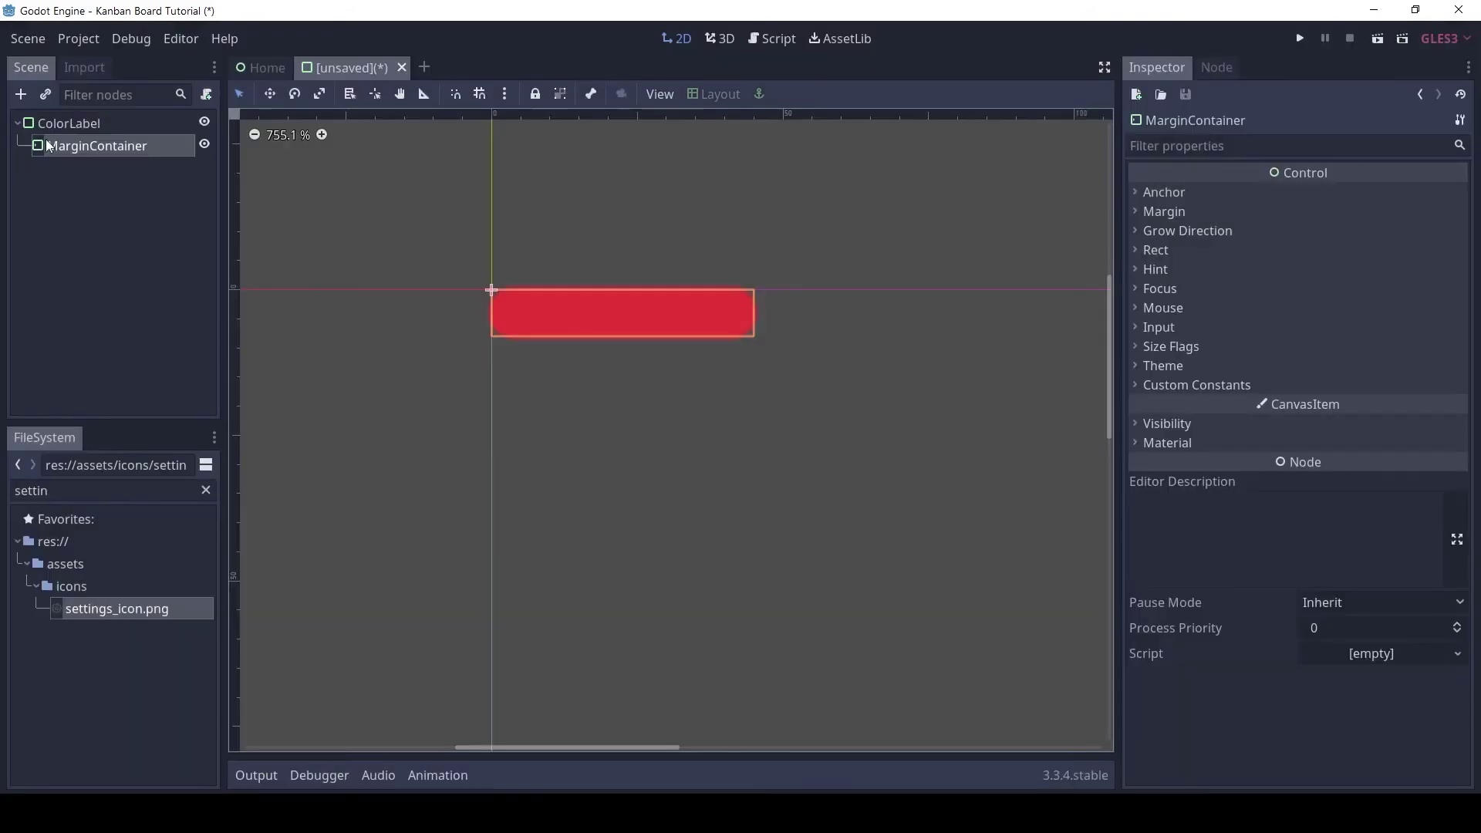
pyautogui.click(20, 93)
pyautogui.write('label')
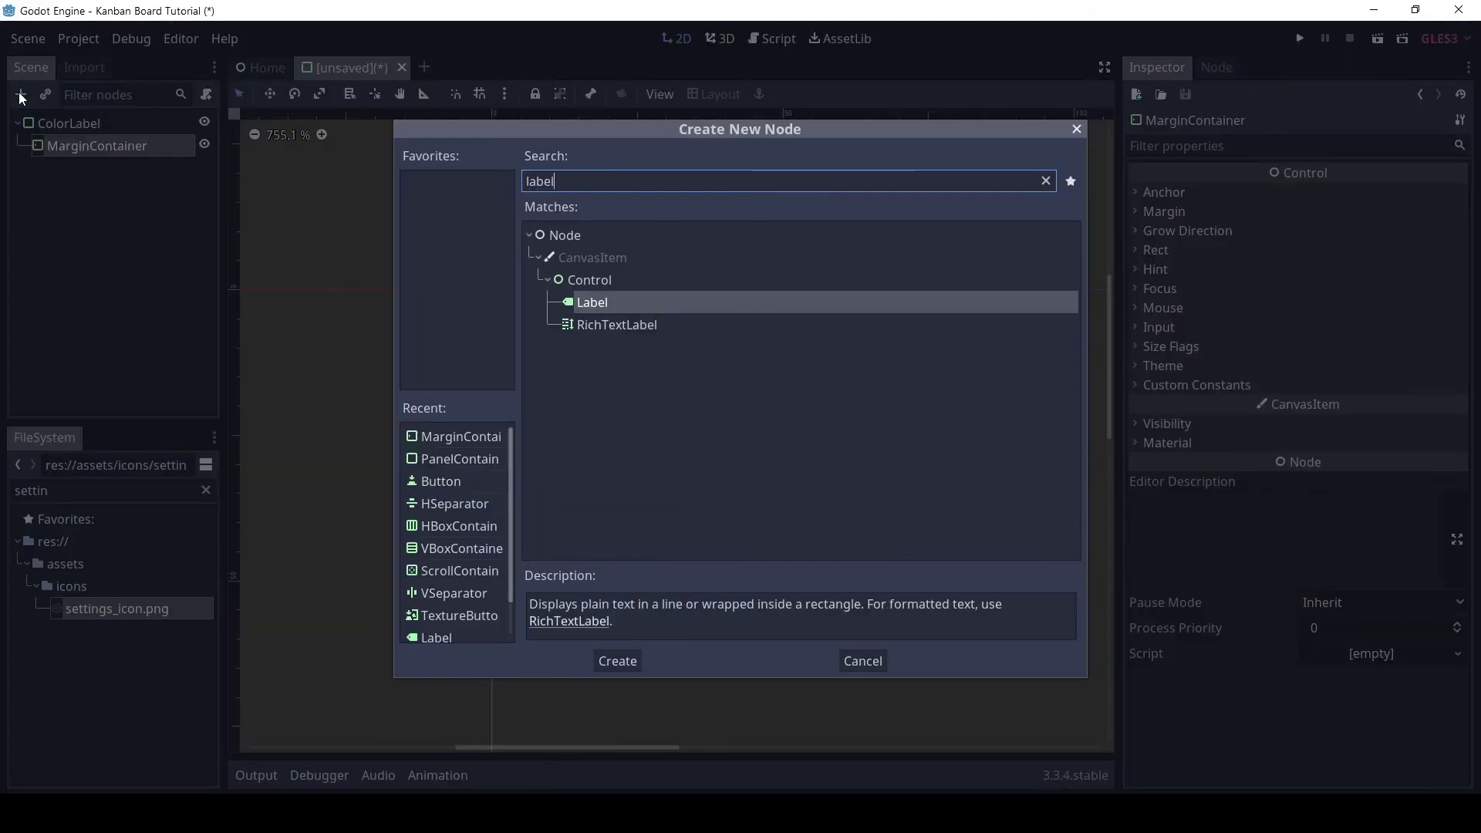
pyautogui.press('Return')
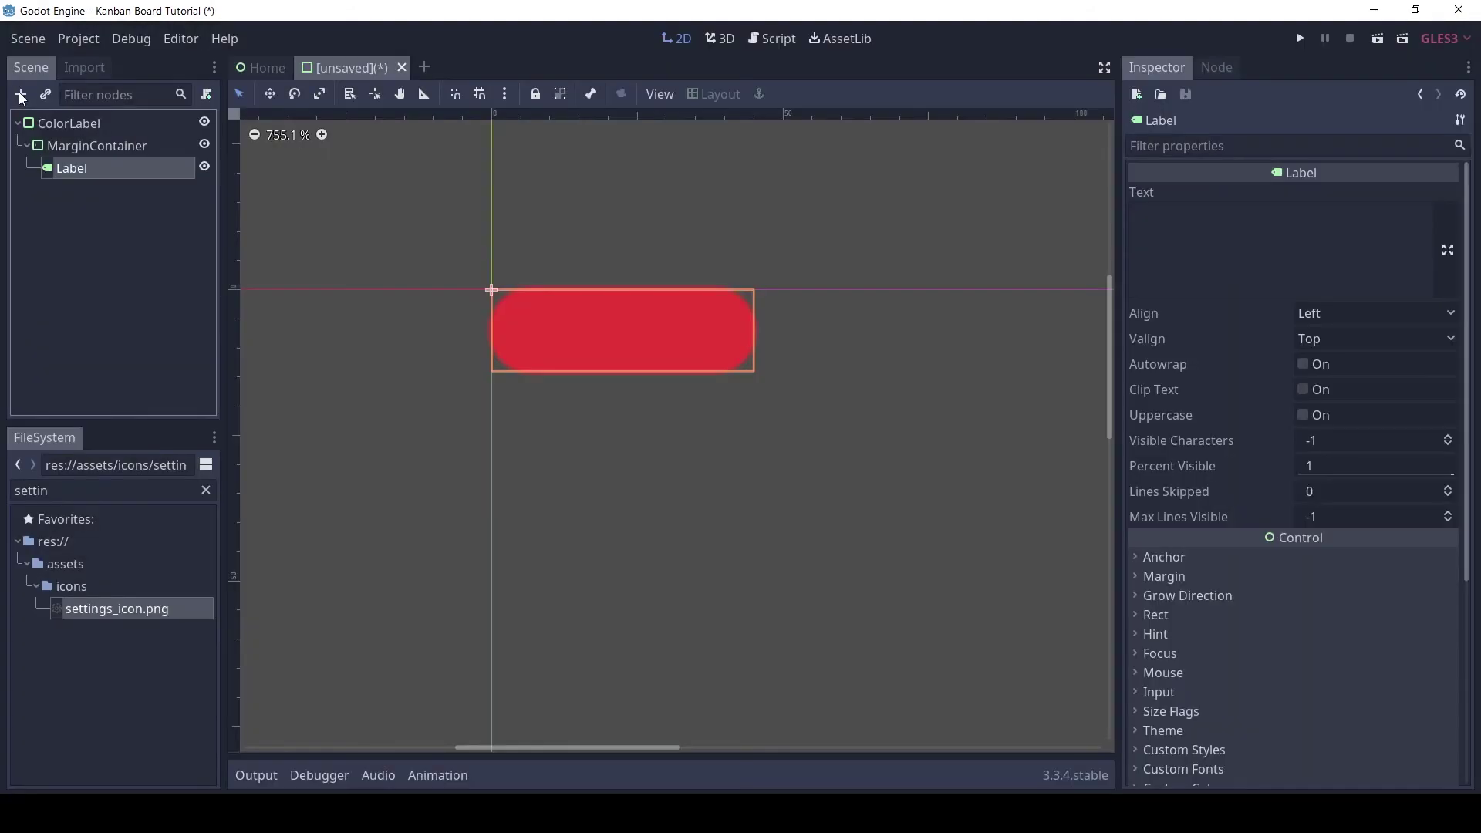
# Rename the MarginContainer to MC.
pyautogui.click(109, 143)
pyautogui.click(110, 143)
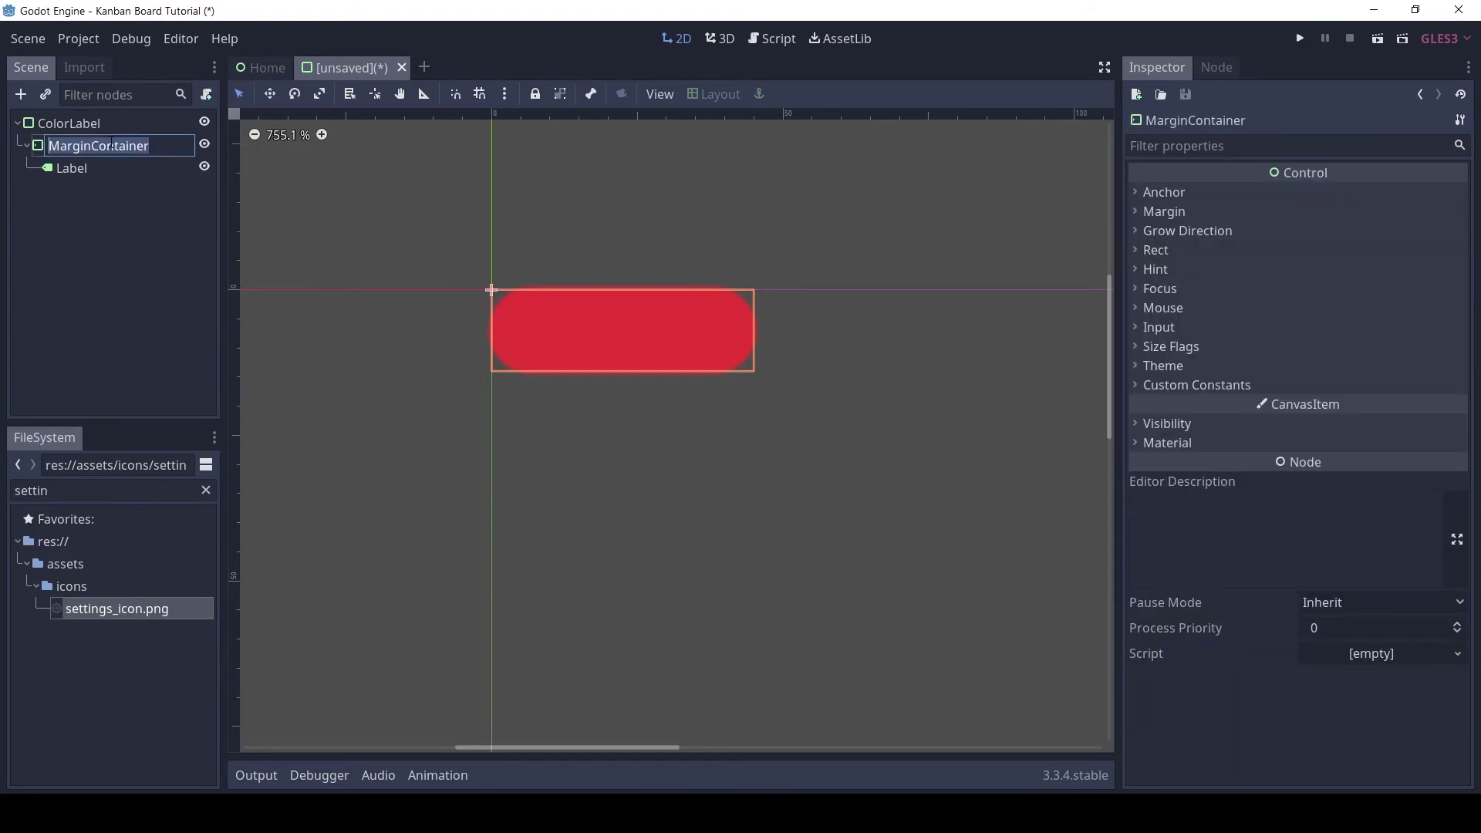
pyautogui.write('MC')
pyautogui.press('Return')
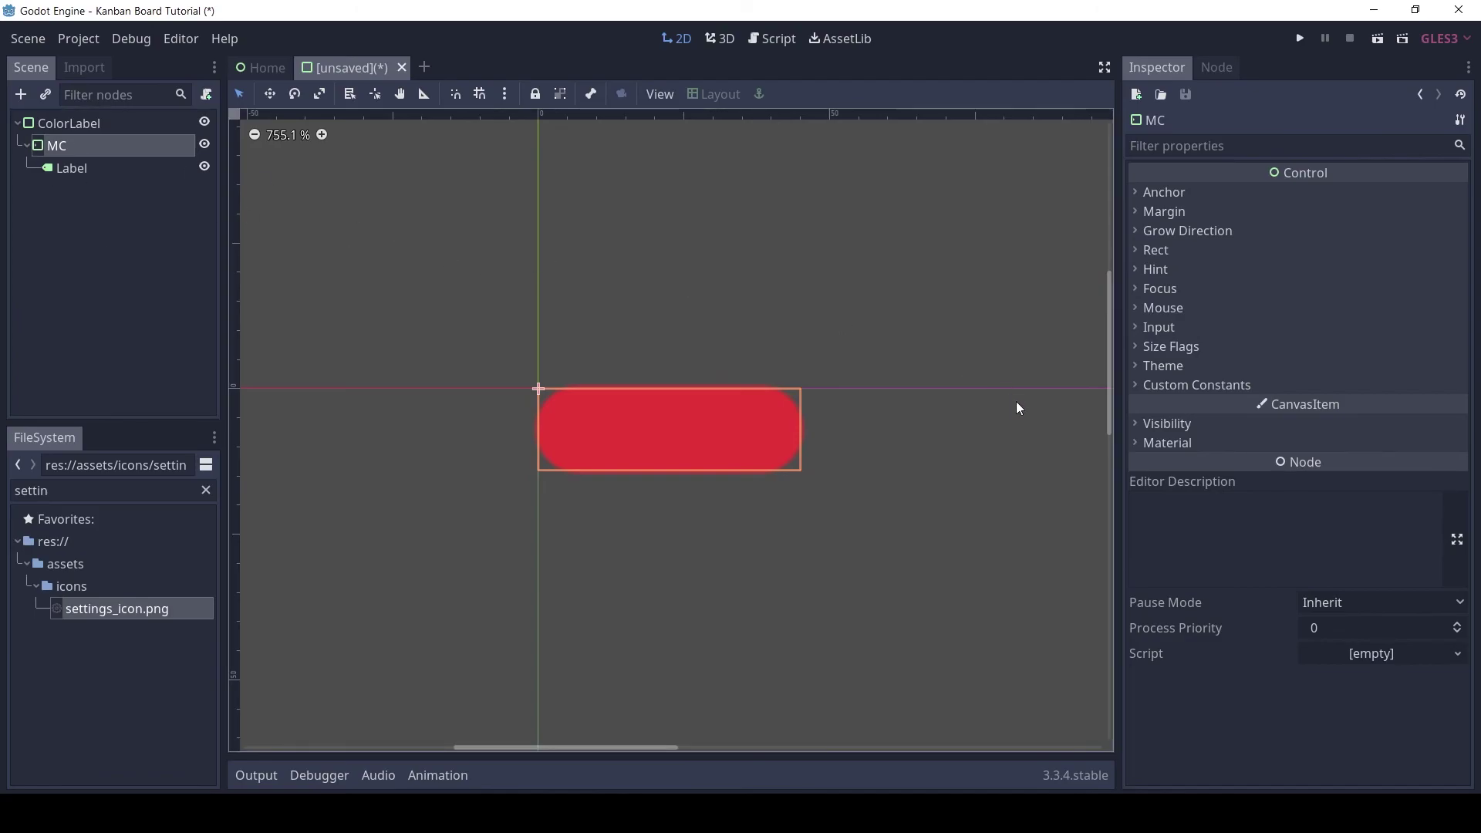
# Set MC's margins to 16 right, 4 top, 16 left and 4 bottom.
pyautogui.click(1168, 382)
pyautogui.click(1336, 408)
pyautogui.write('164')
pyautogui.press('BackSpace')
pyautogui.press('Tab')
pyautogui.write('4')
pyautogui.press('Tab')
pyautogui.write('16')
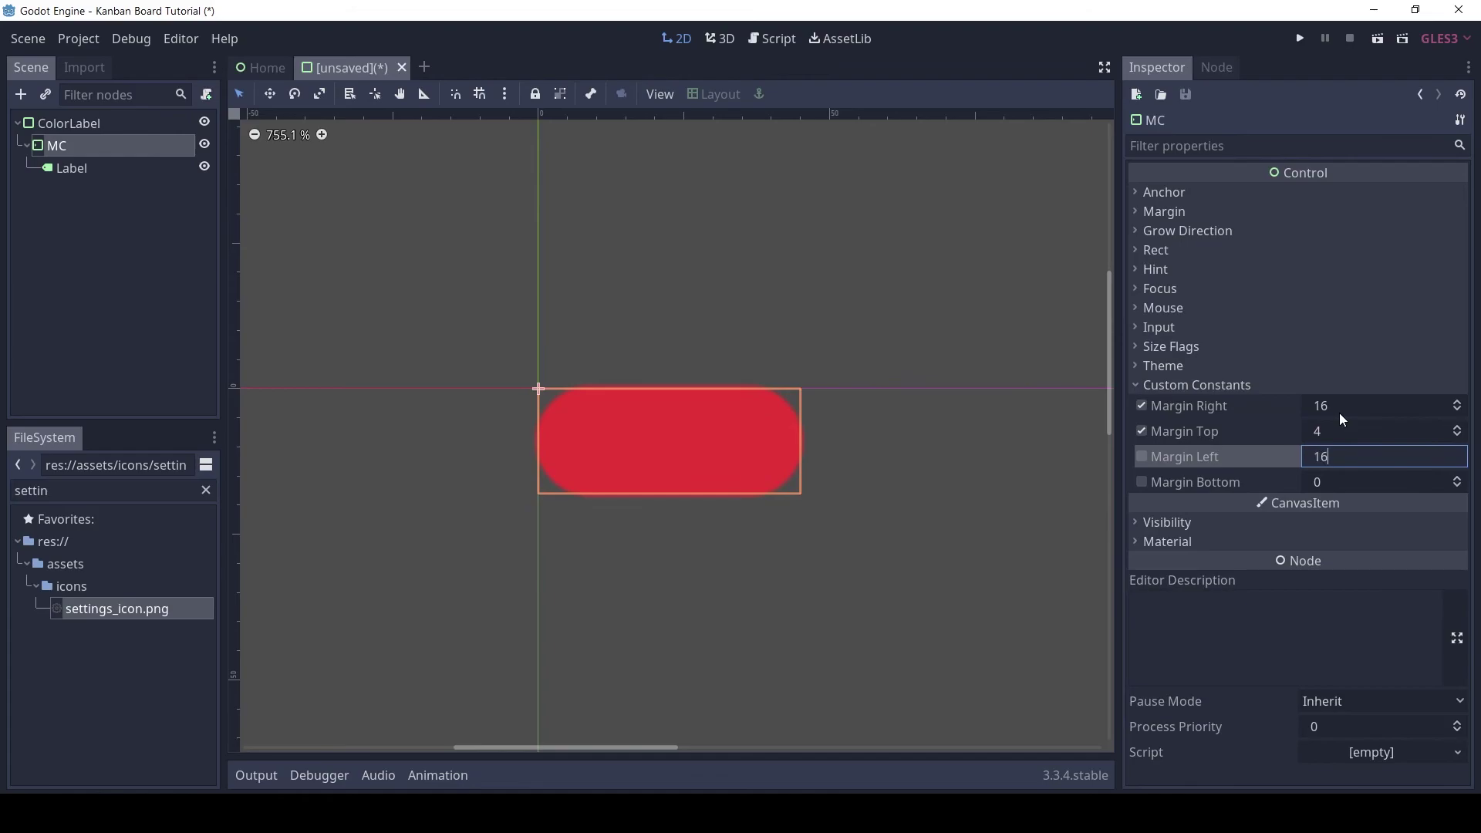
pyautogui.press('Tab')
pyautogui.write('4')
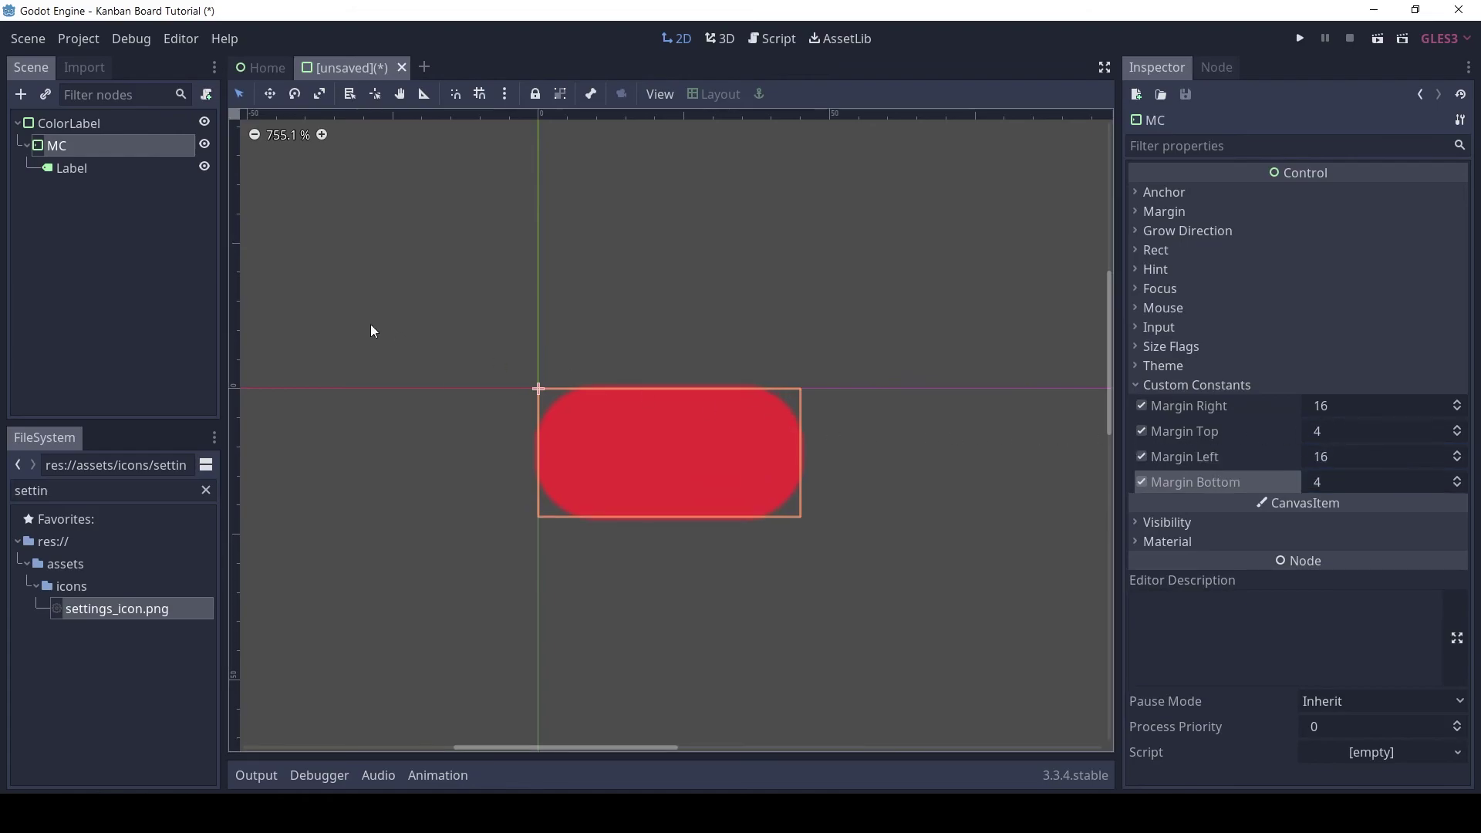
# Change the Label's text to 'Important'.
pyautogui.click(98, 172)
pyautogui.click(1243, 226)
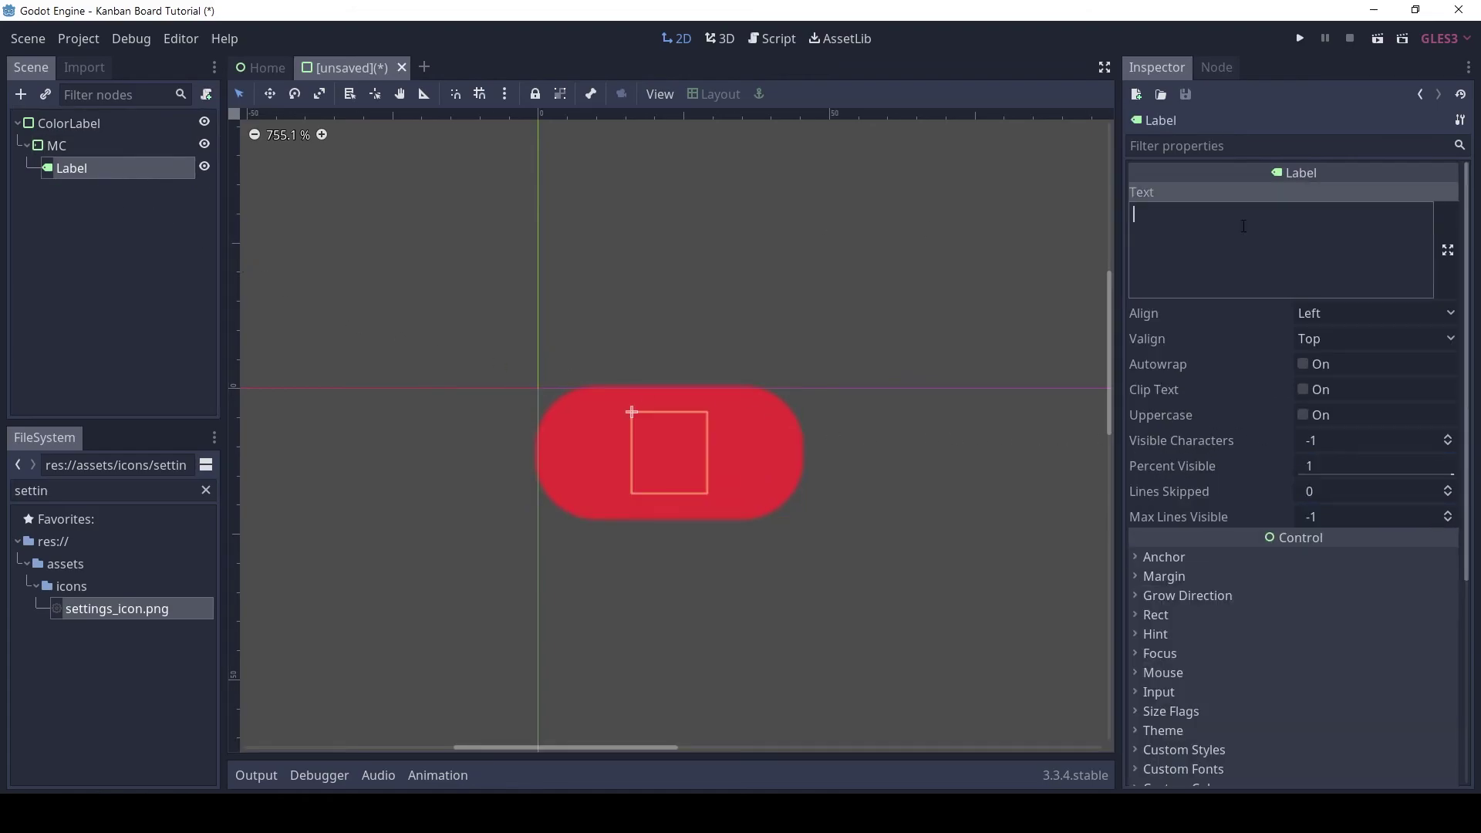
pyautogui.write('test')
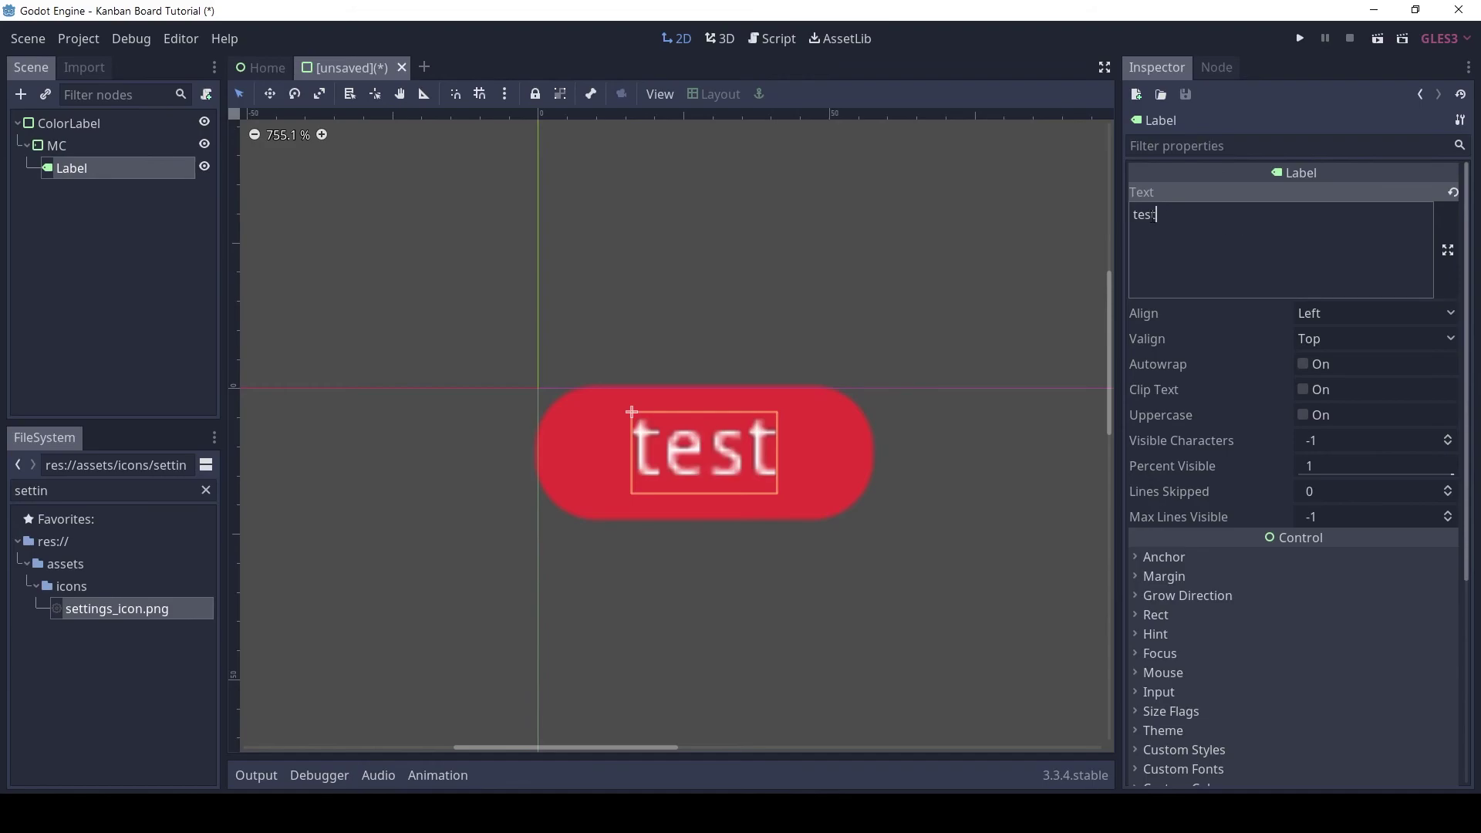
pyautogui.doubleClick(1149, 216)
pyautogui.write('Important')
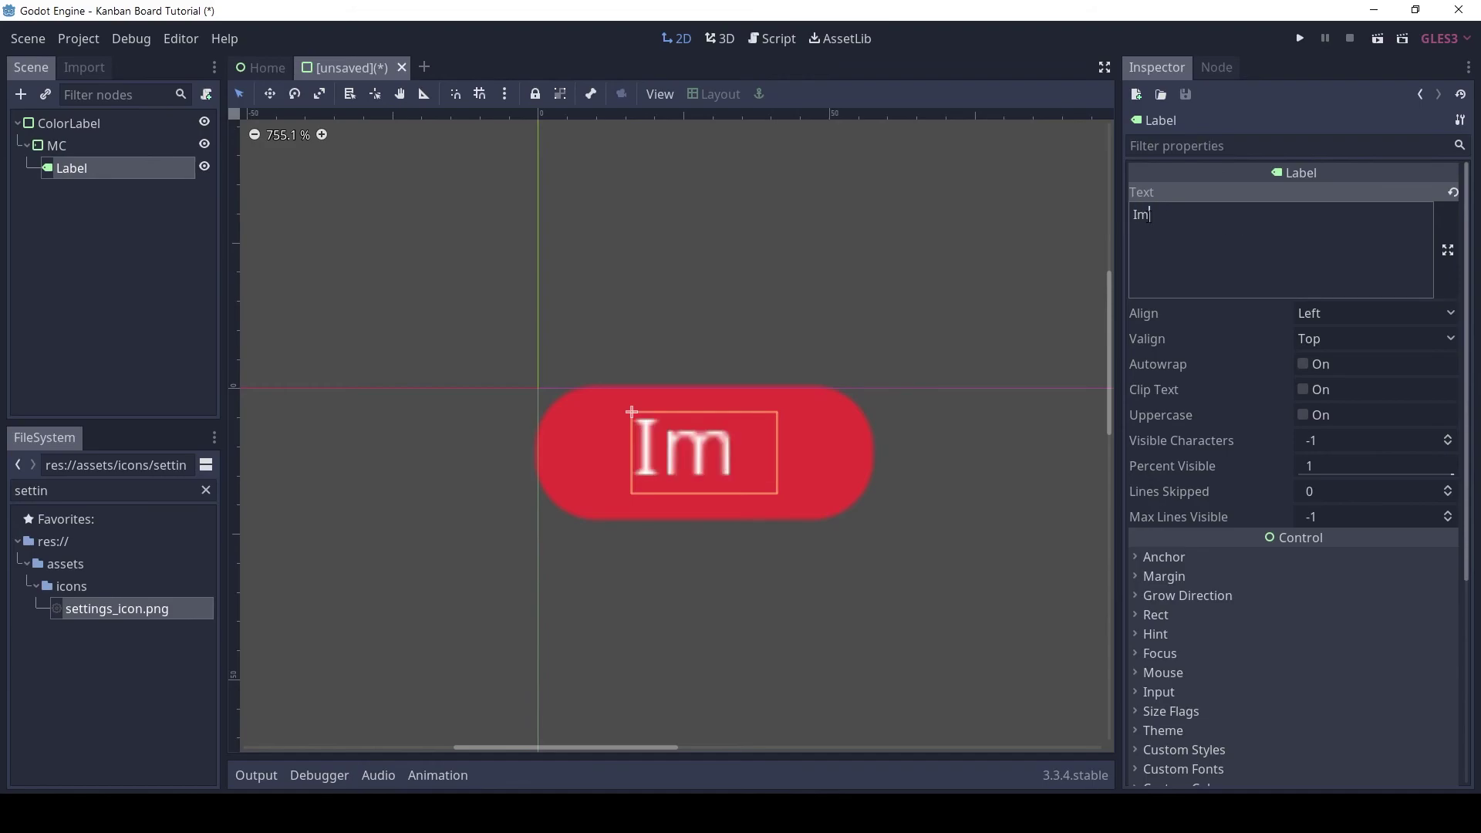
# Hide MC and shrink ColorLabel to its 45 × 8 minimum size.
pyautogui.click(285, 135)
pyautogui.click(681, 264)
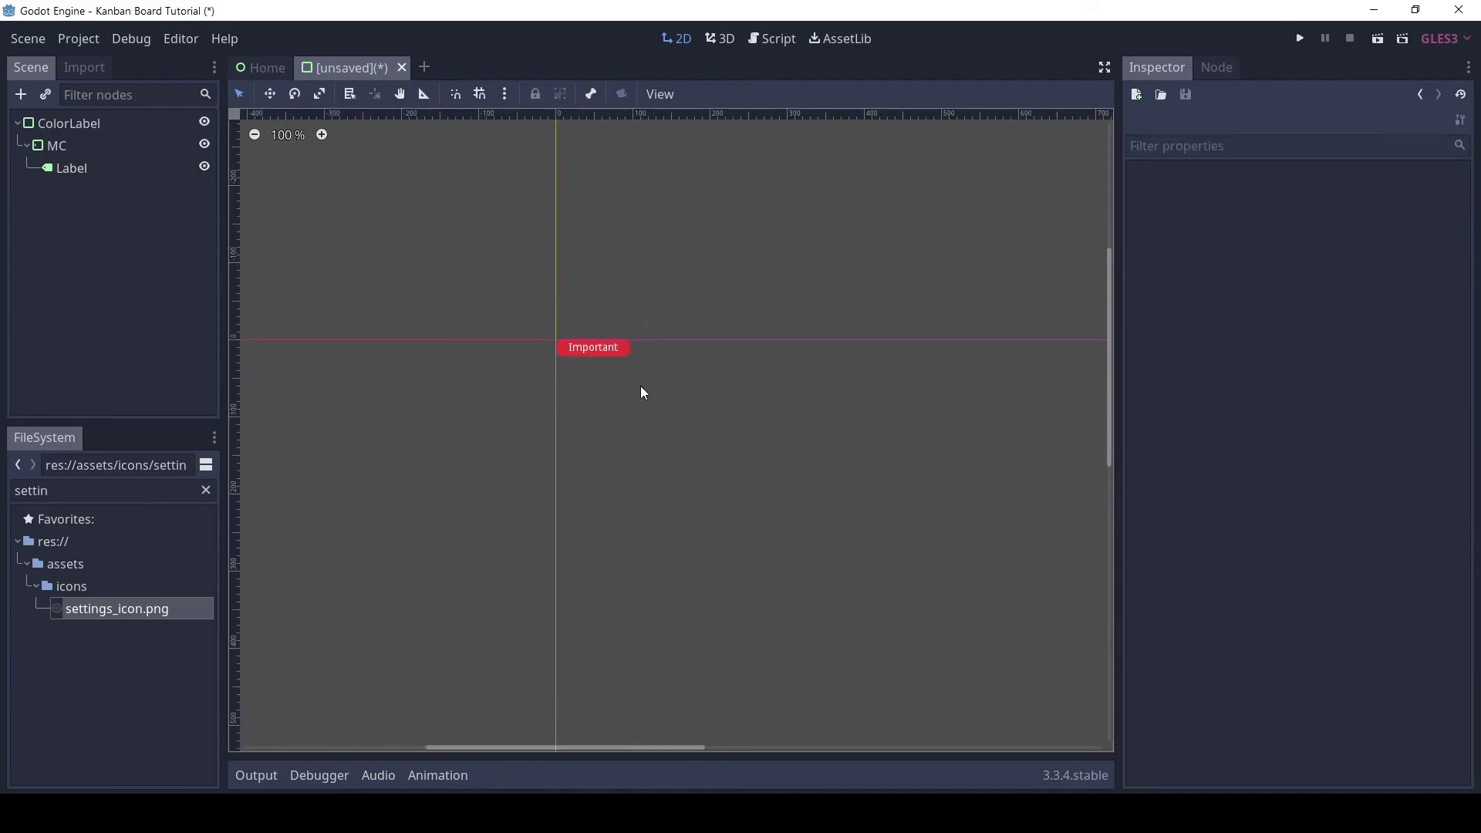
pyautogui.click(204, 145)
pyautogui.click(167, 130)
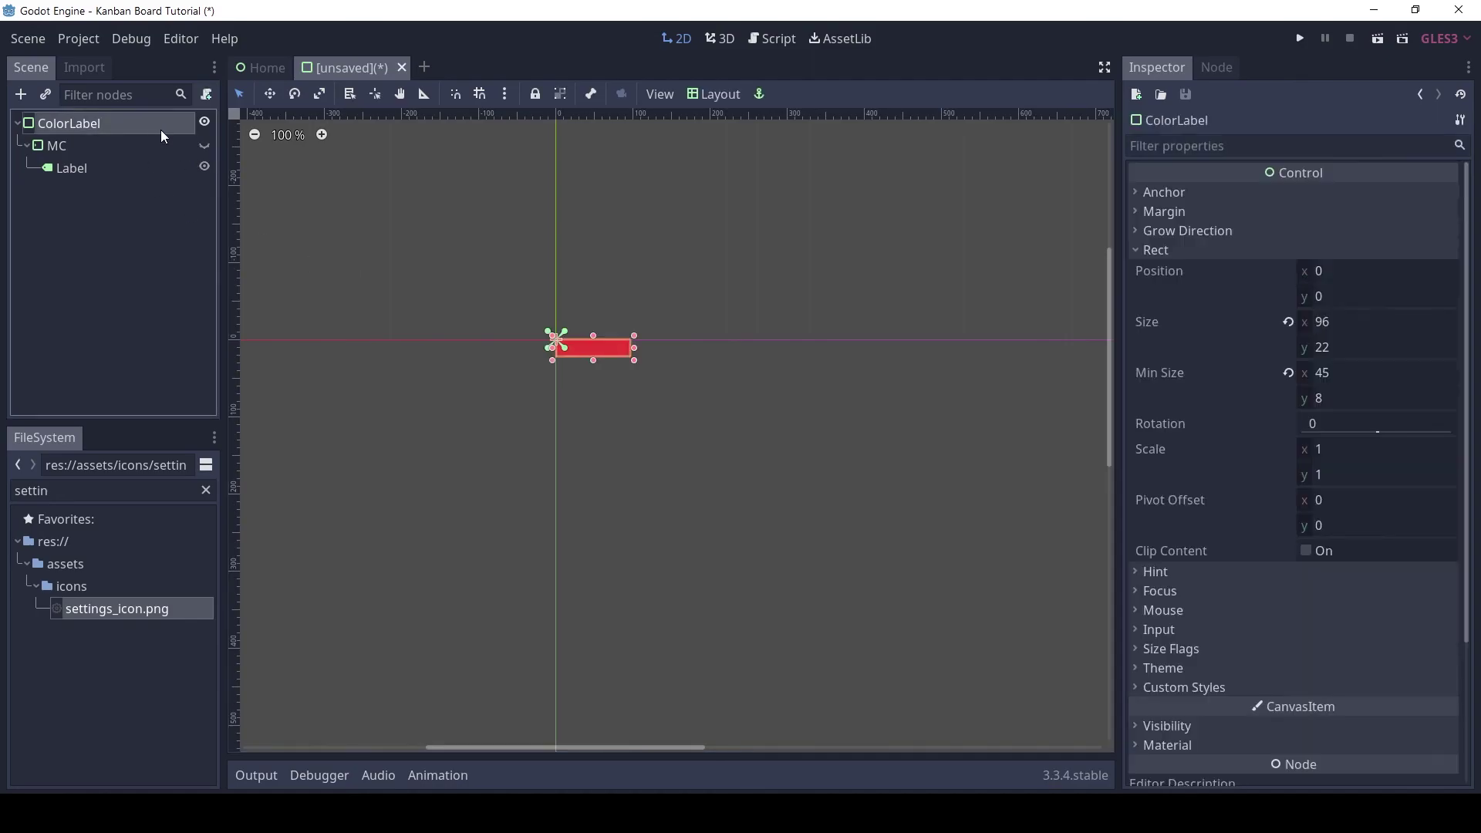
pyautogui.moveTo(640, 361); pyautogui.dragTo(578, 344)
pyautogui.click(661, 331)
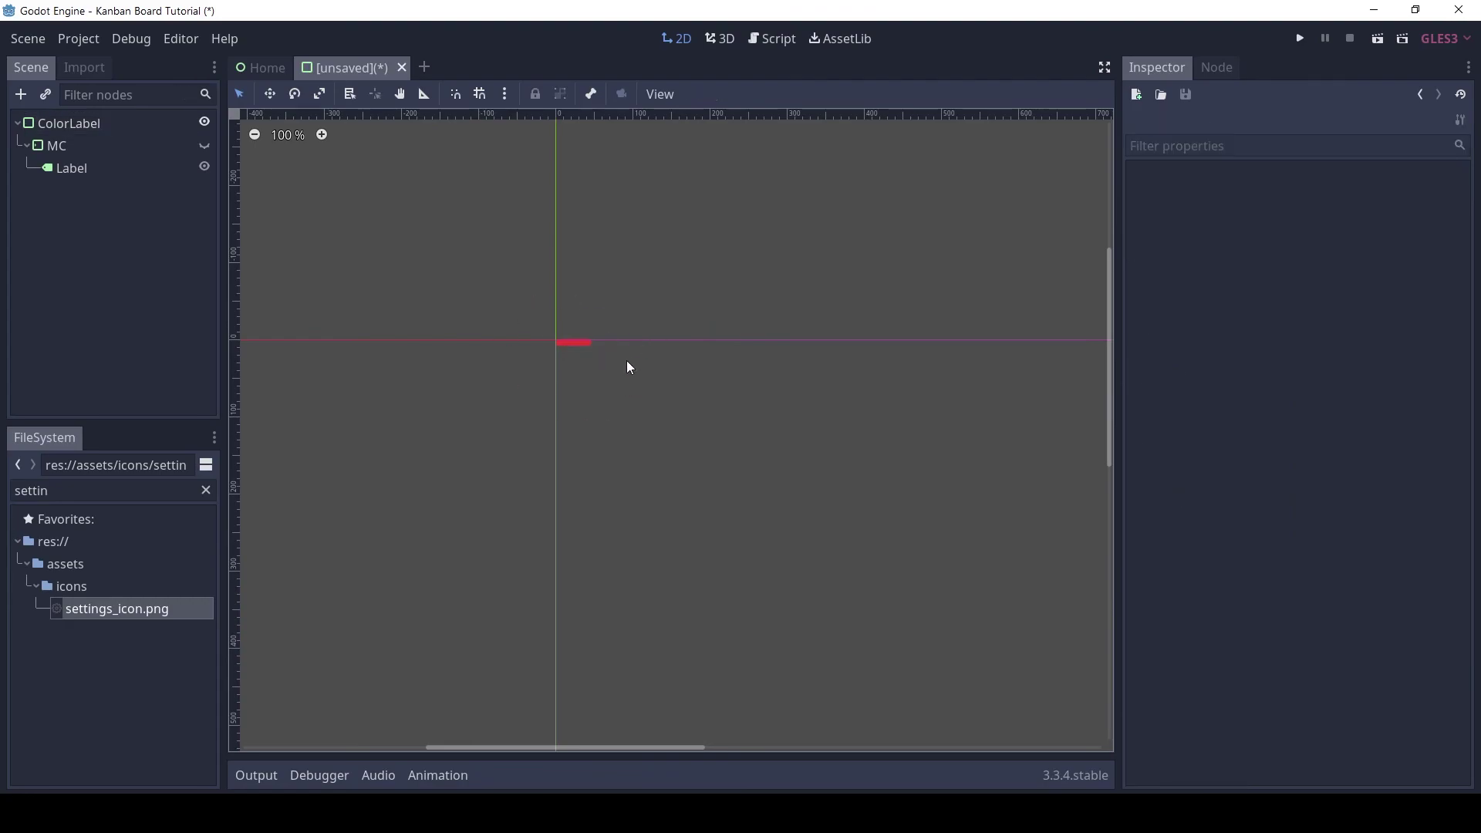
# Save the scene as ColorLabel.tscn in the res://scenes folder.
pyautogui.click(31, 38)
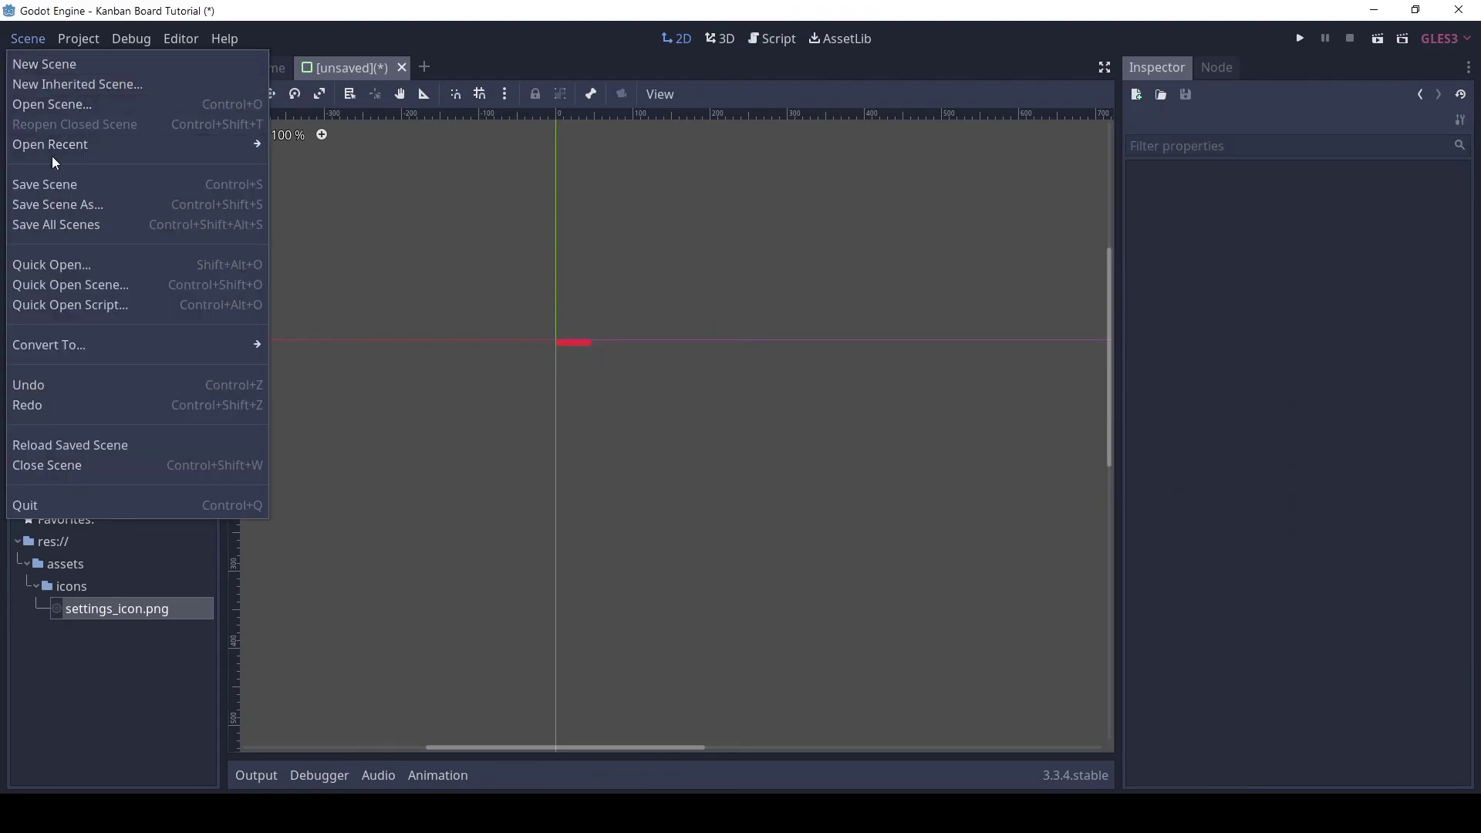
pyautogui.click(56, 185)
pyautogui.click(239, 135)
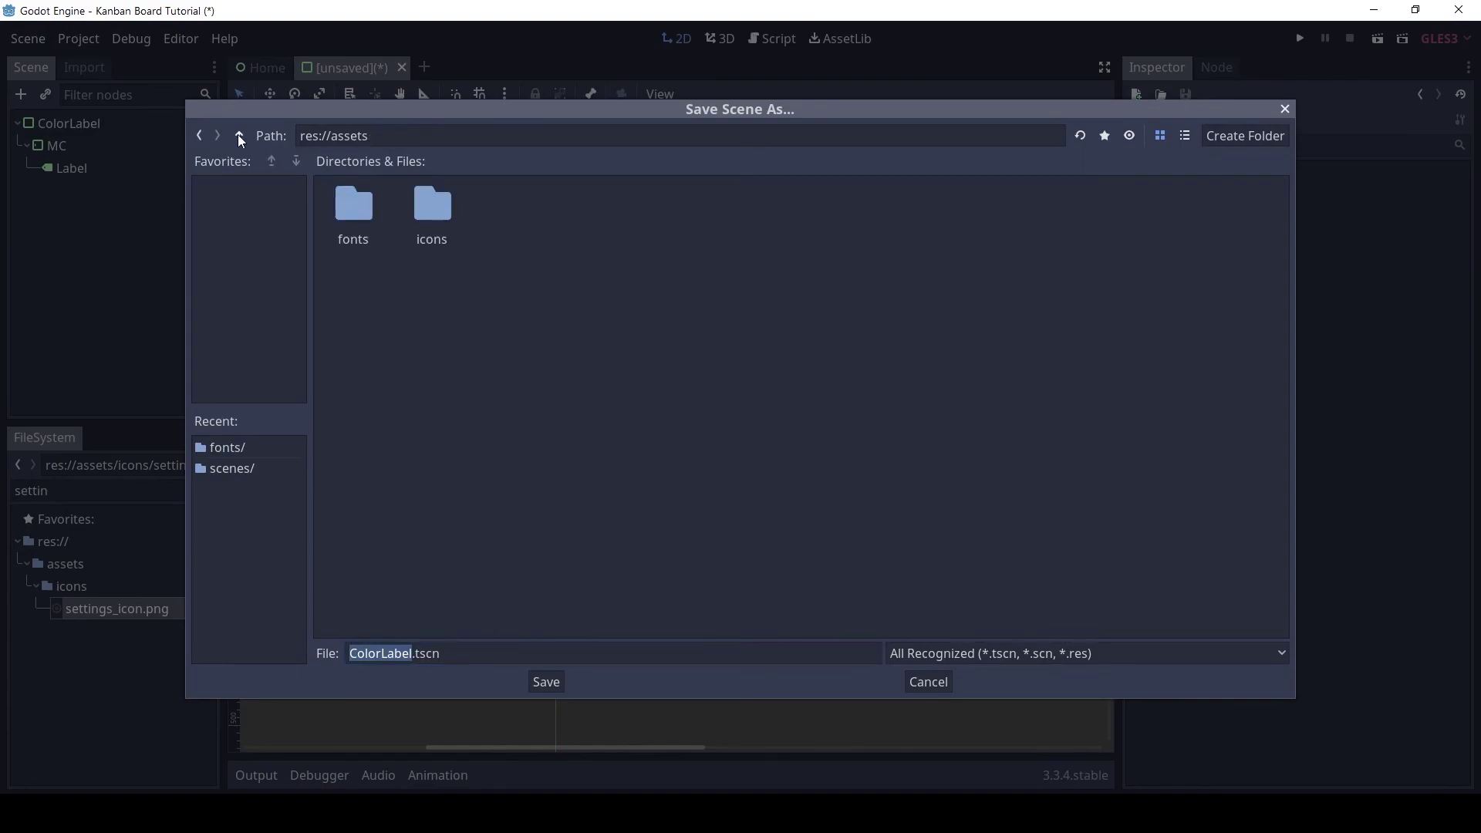
pyautogui.click(239, 135)
pyautogui.doubleClick(513, 209)
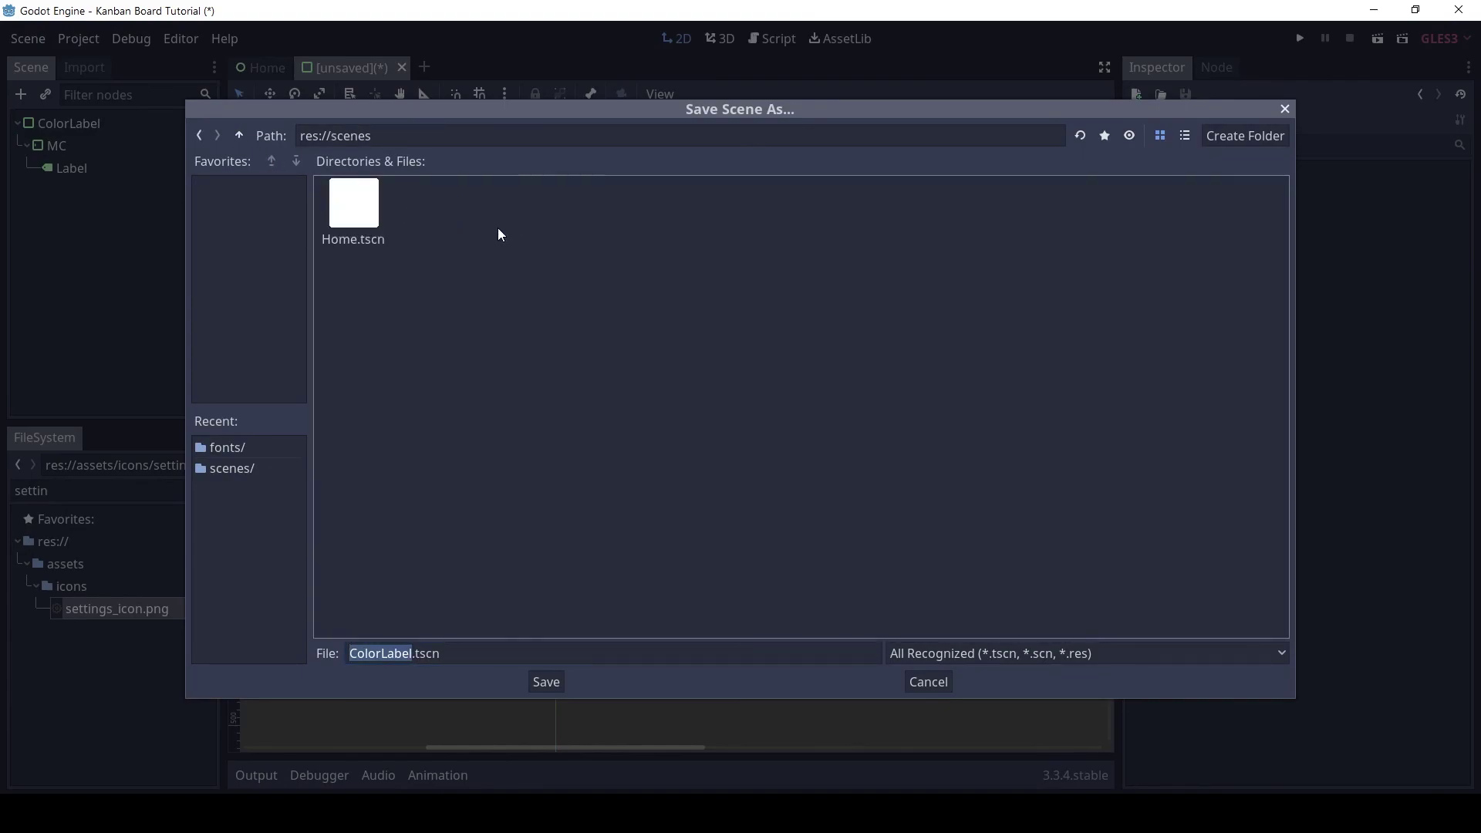
pyautogui.click(560, 681)
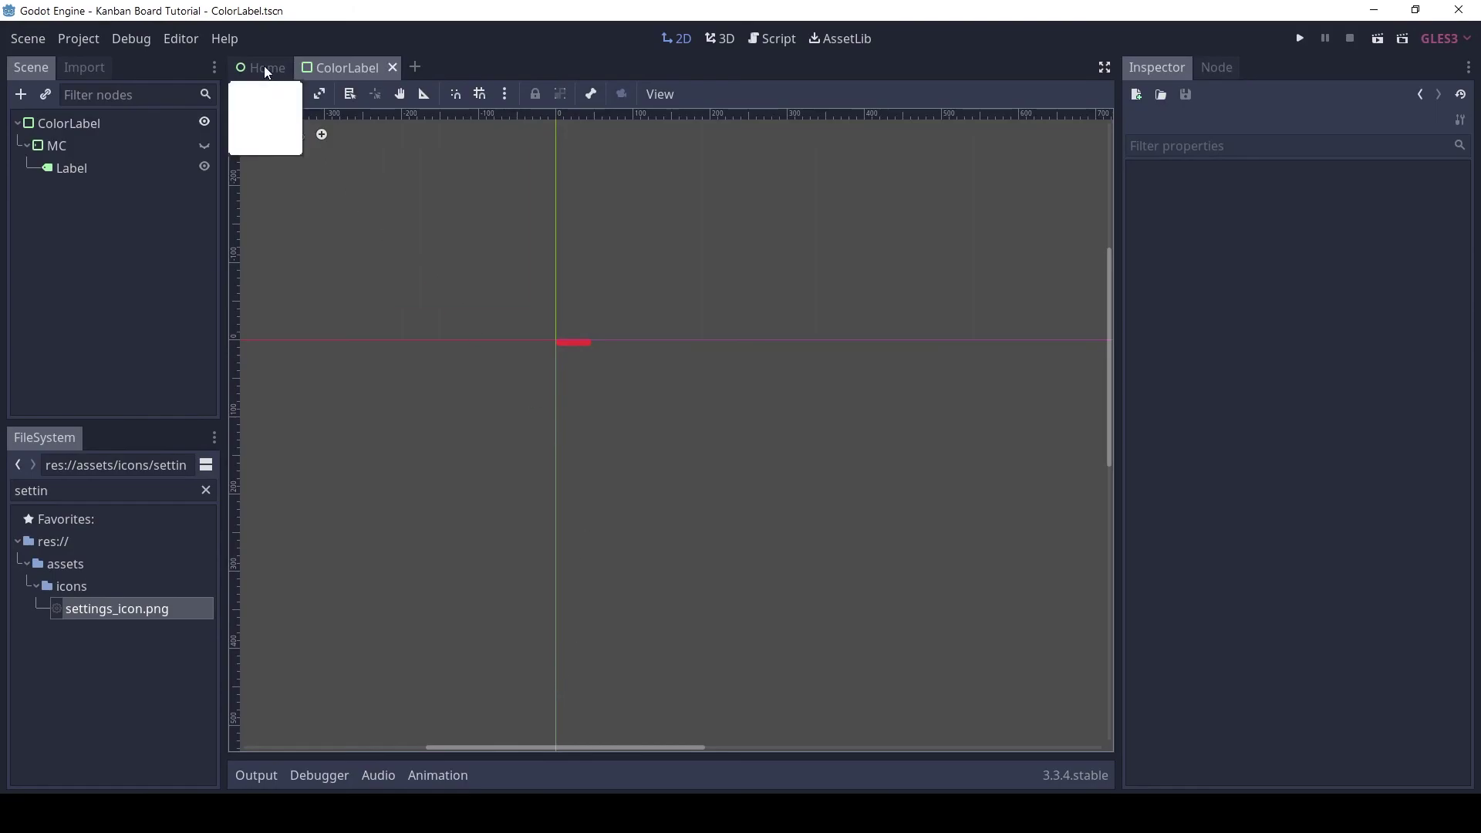
# Save the Home scene's theme to a file named custom_theme.tres.
pyautogui.click(268, 70)
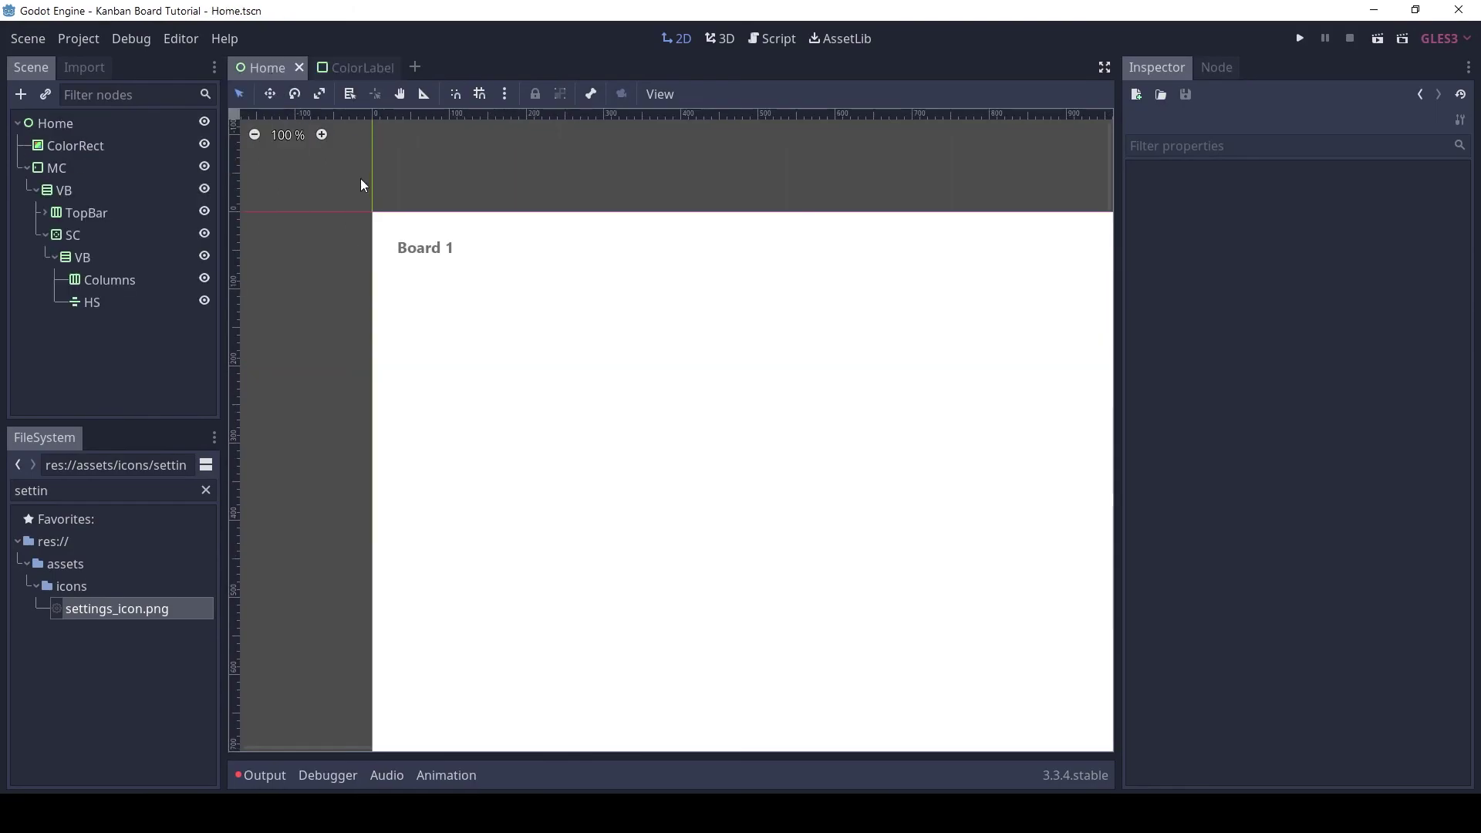
pyautogui.click(63, 123)
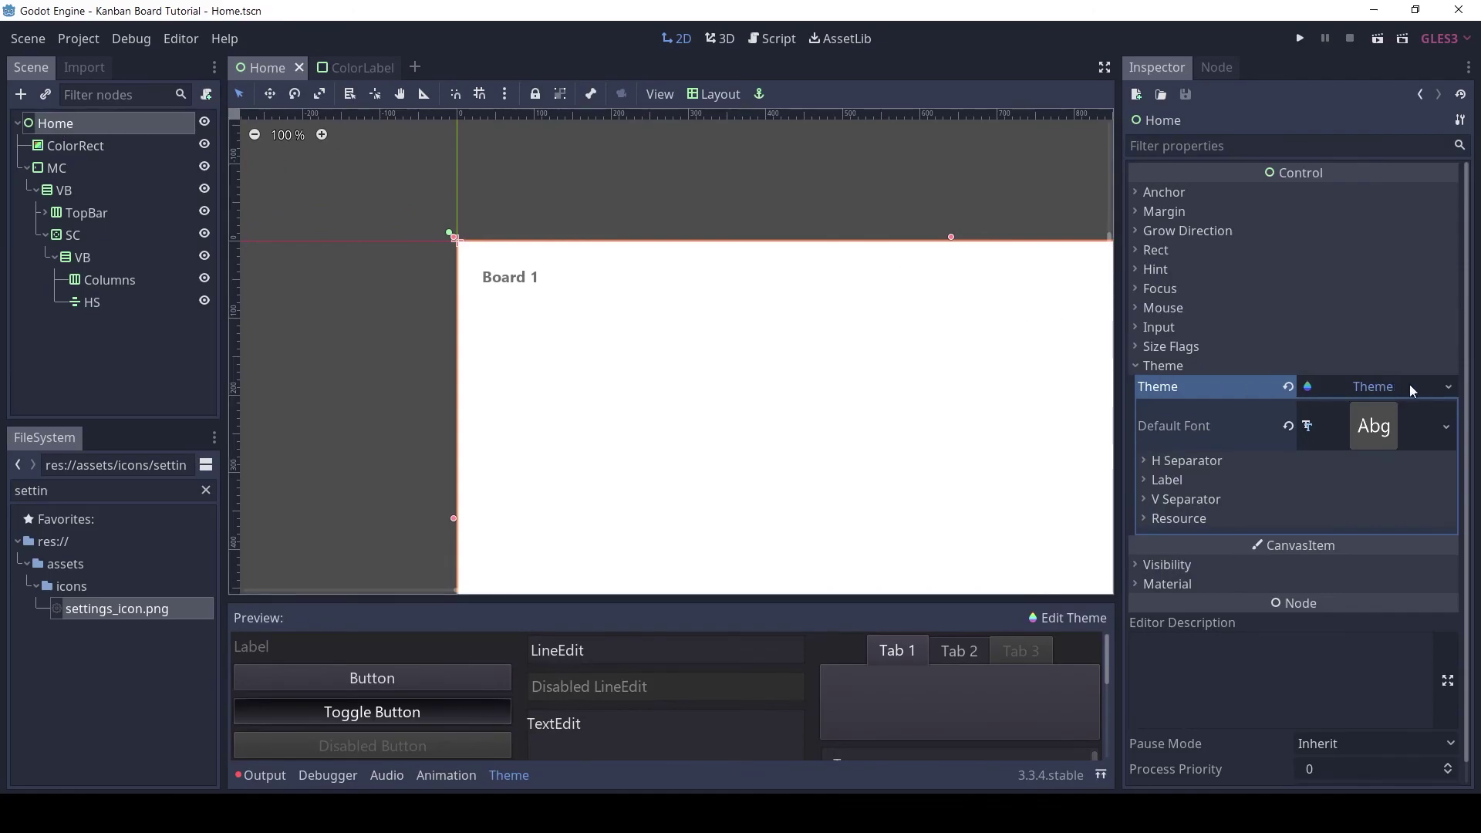
pyautogui.click(1447, 387)
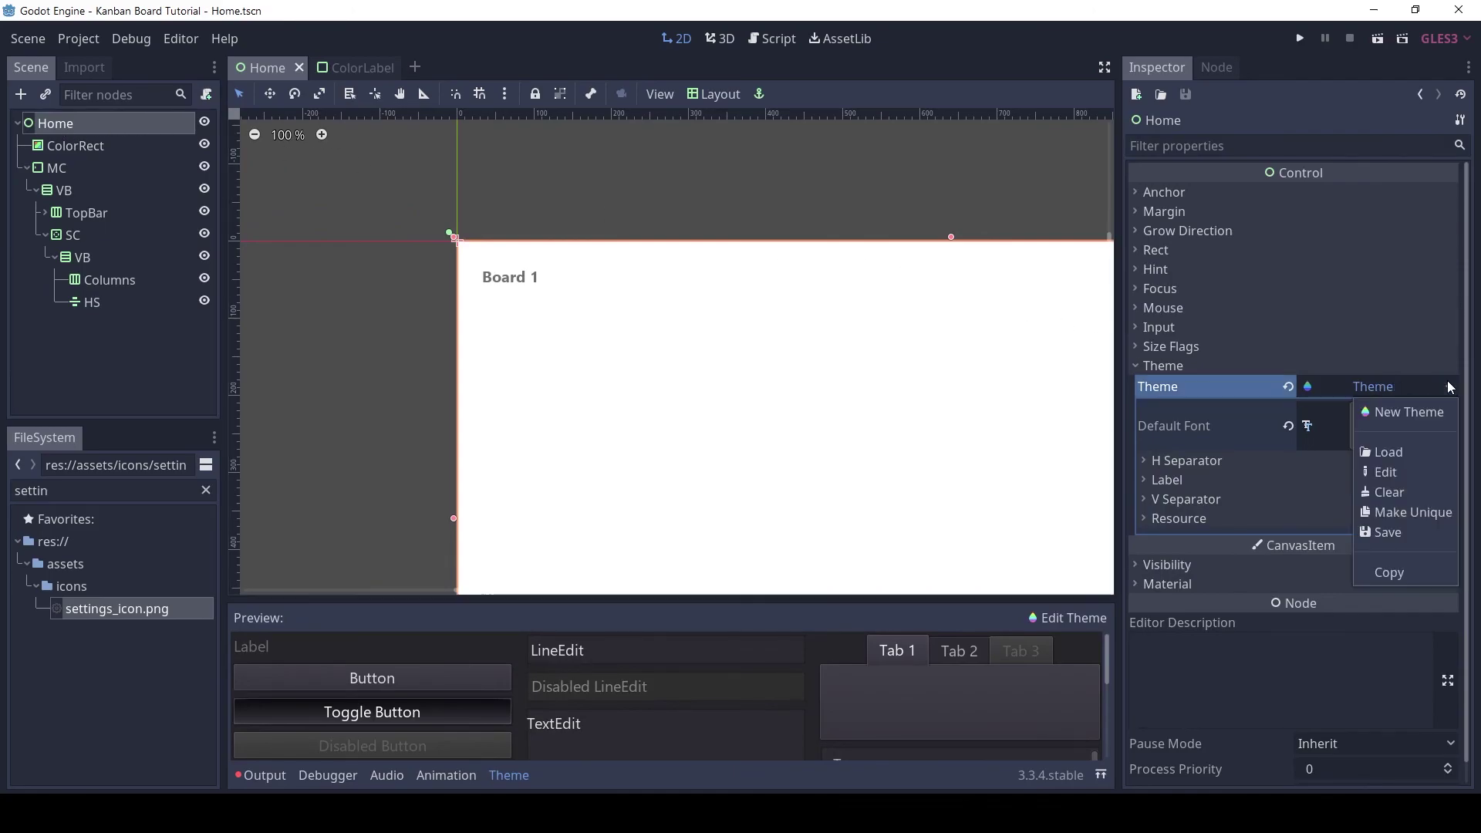
pyautogui.click(1388, 534)
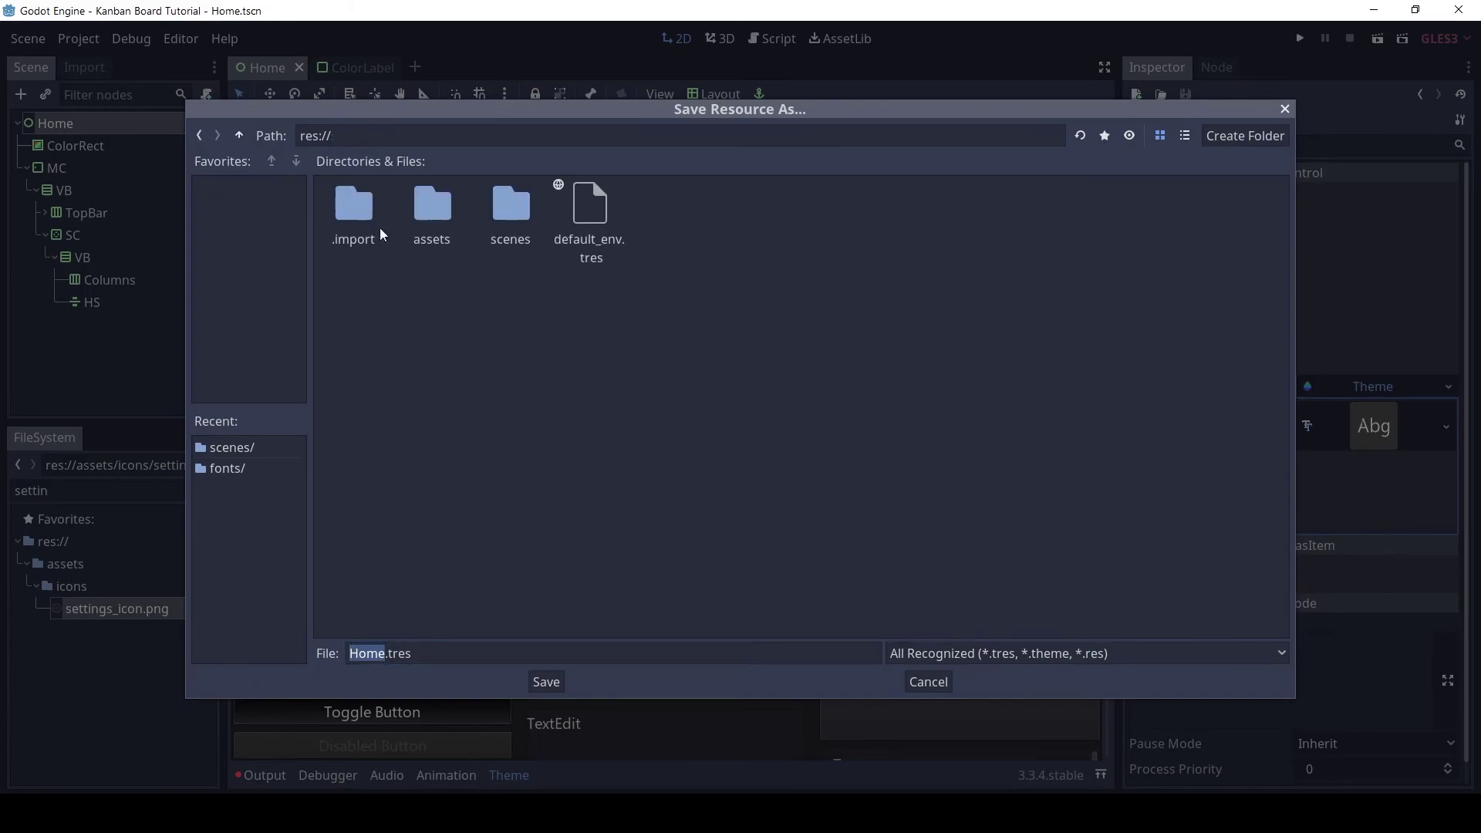
pyautogui.click(373, 656)
pyautogui.write('custom_theme')
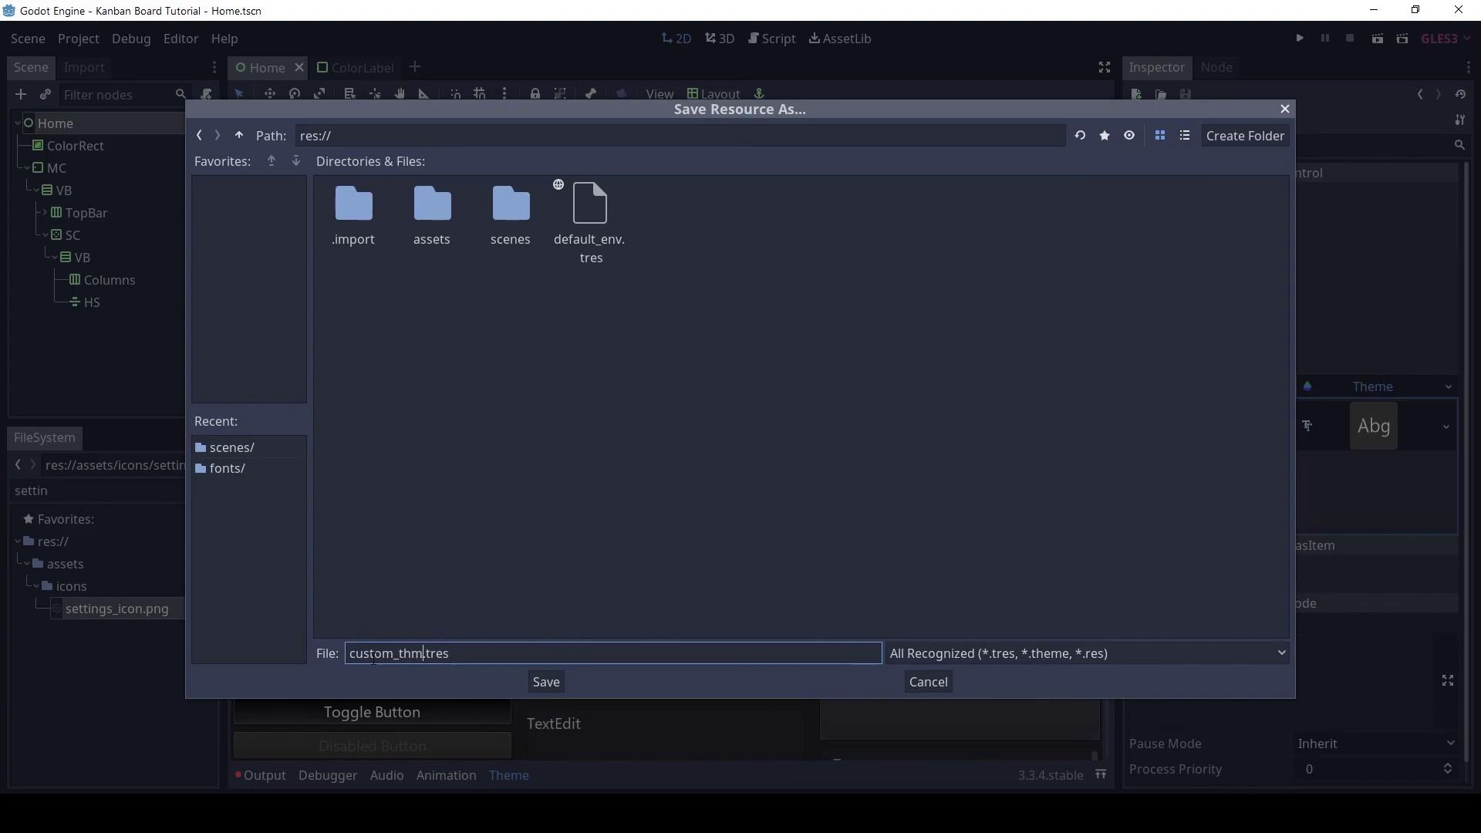
pyautogui.click(546, 682)
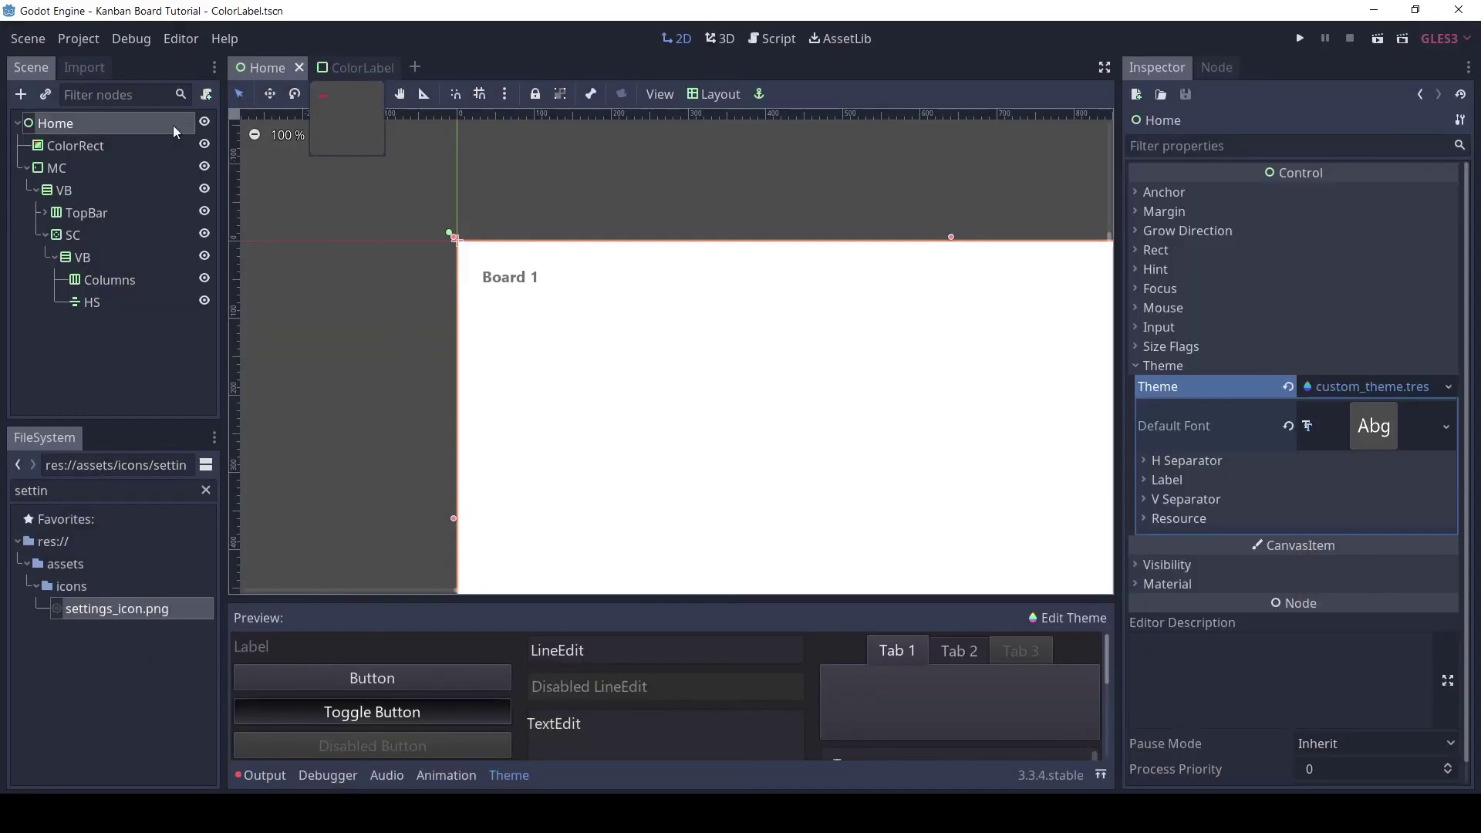
# Assign custom_theme.tres as ColorLabel's Theme and unhide MC so 'Important' shows.
pyautogui.click(356, 67)
pyautogui.doubleClick(46, 491)
pyautogui.write('the')
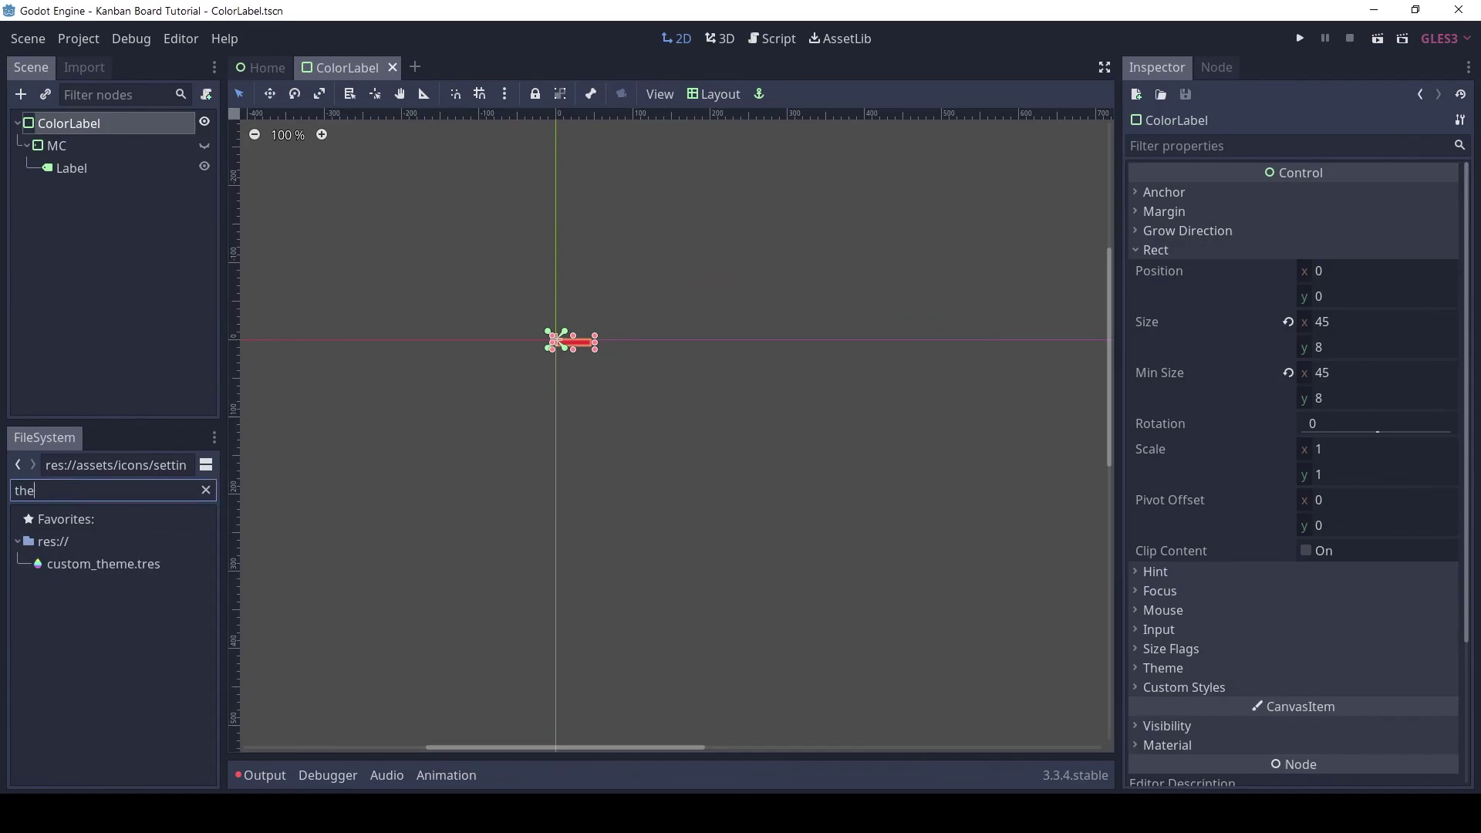
pyautogui.click(1163, 668)
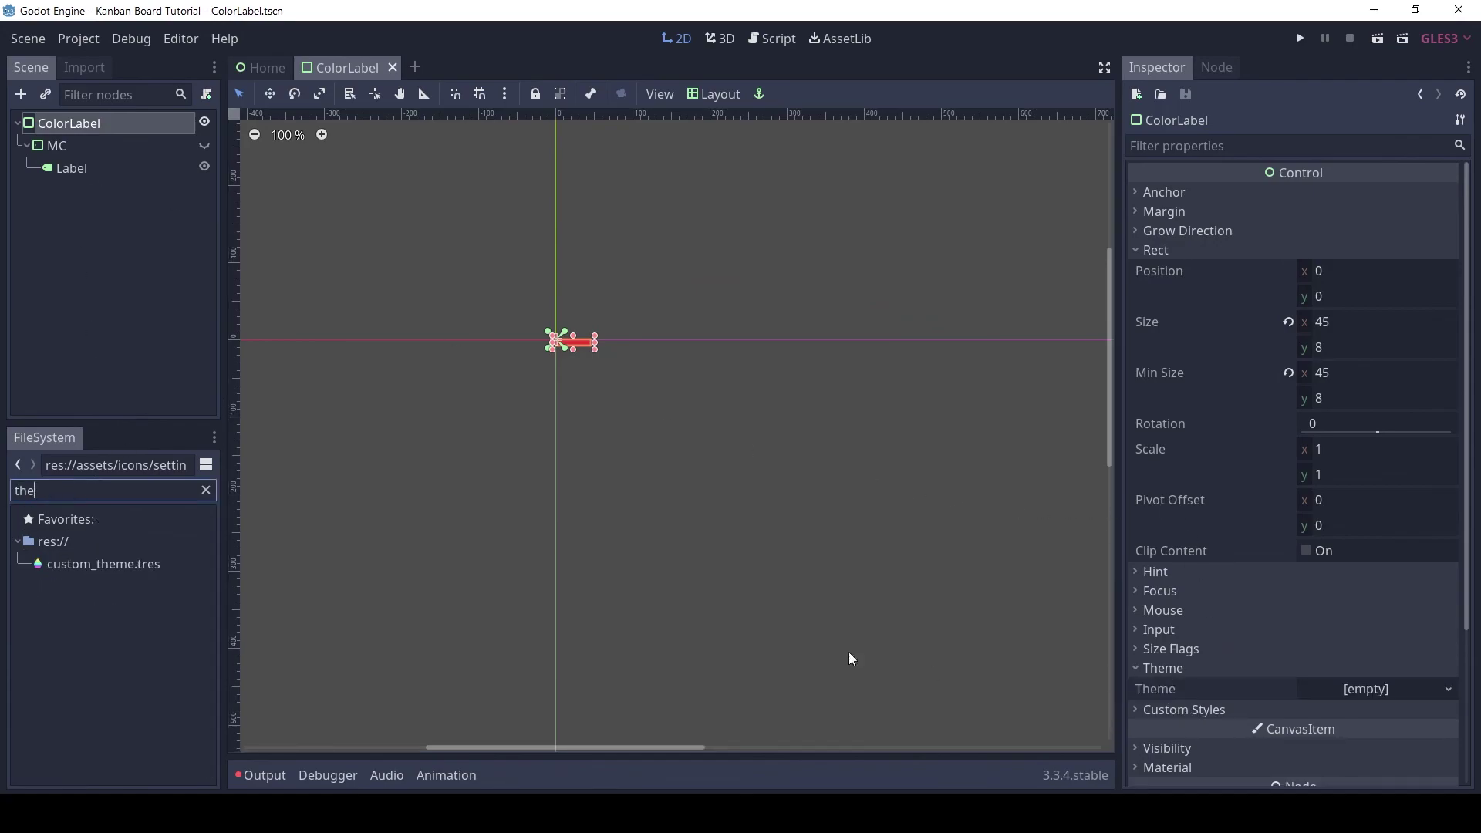
pyautogui.moveTo(104, 563); pyautogui.dragTo(1355, 695)
pyautogui.click(1176, 669)
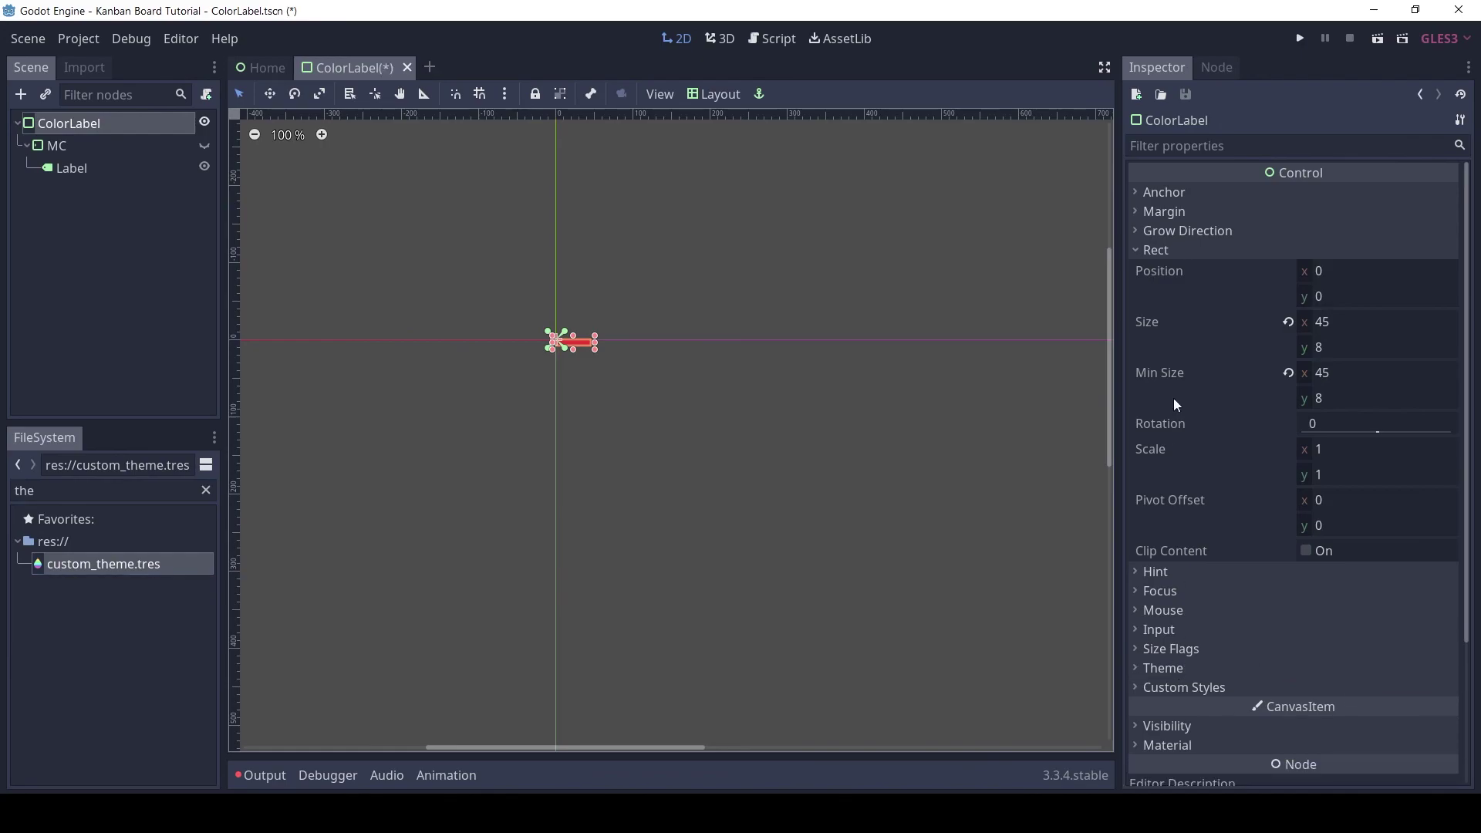
pyautogui.click(1156, 250)
pyautogui.click(204, 145)
pyautogui.click(148, 170)
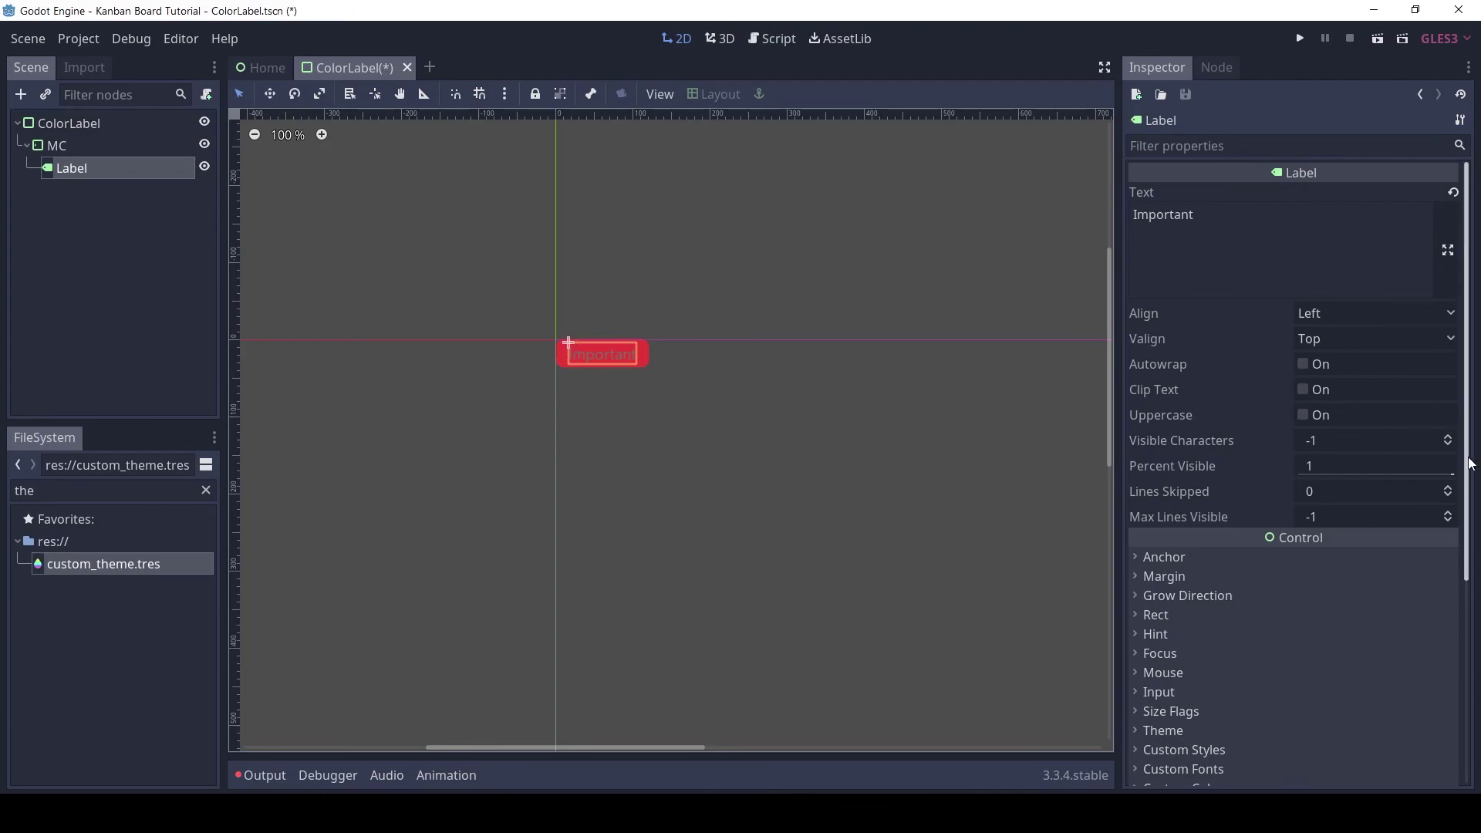
# Set the Important label's Custom Colors font colour to white (ffffff).
pyautogui.moveTo(1474, 460); pyautogui.dragTo(1477, 648)
pyautogui.click(1215, 512)
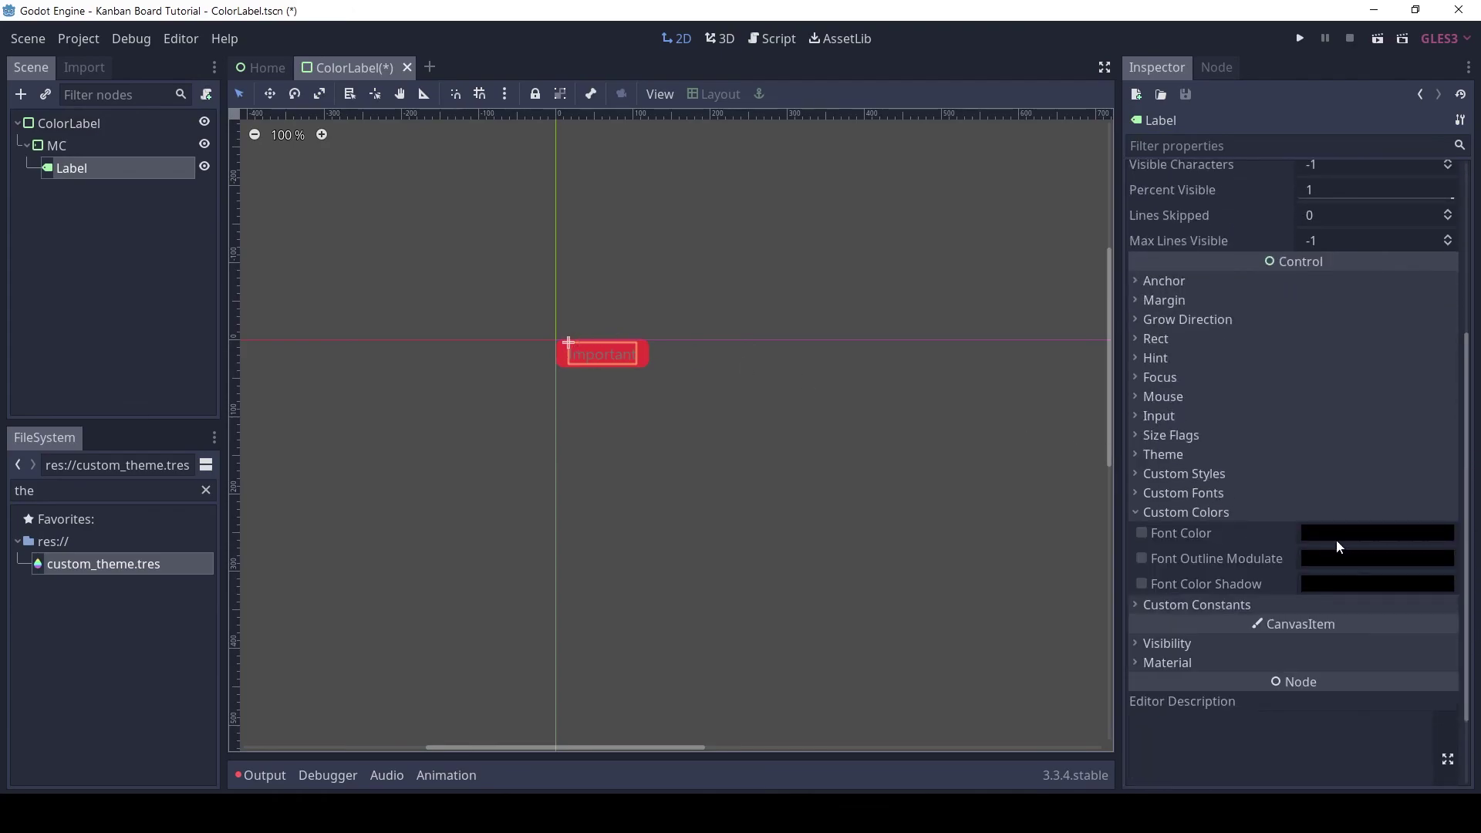
pyautogui.click(1332, 534)
pyautogui.click(1082, 137)
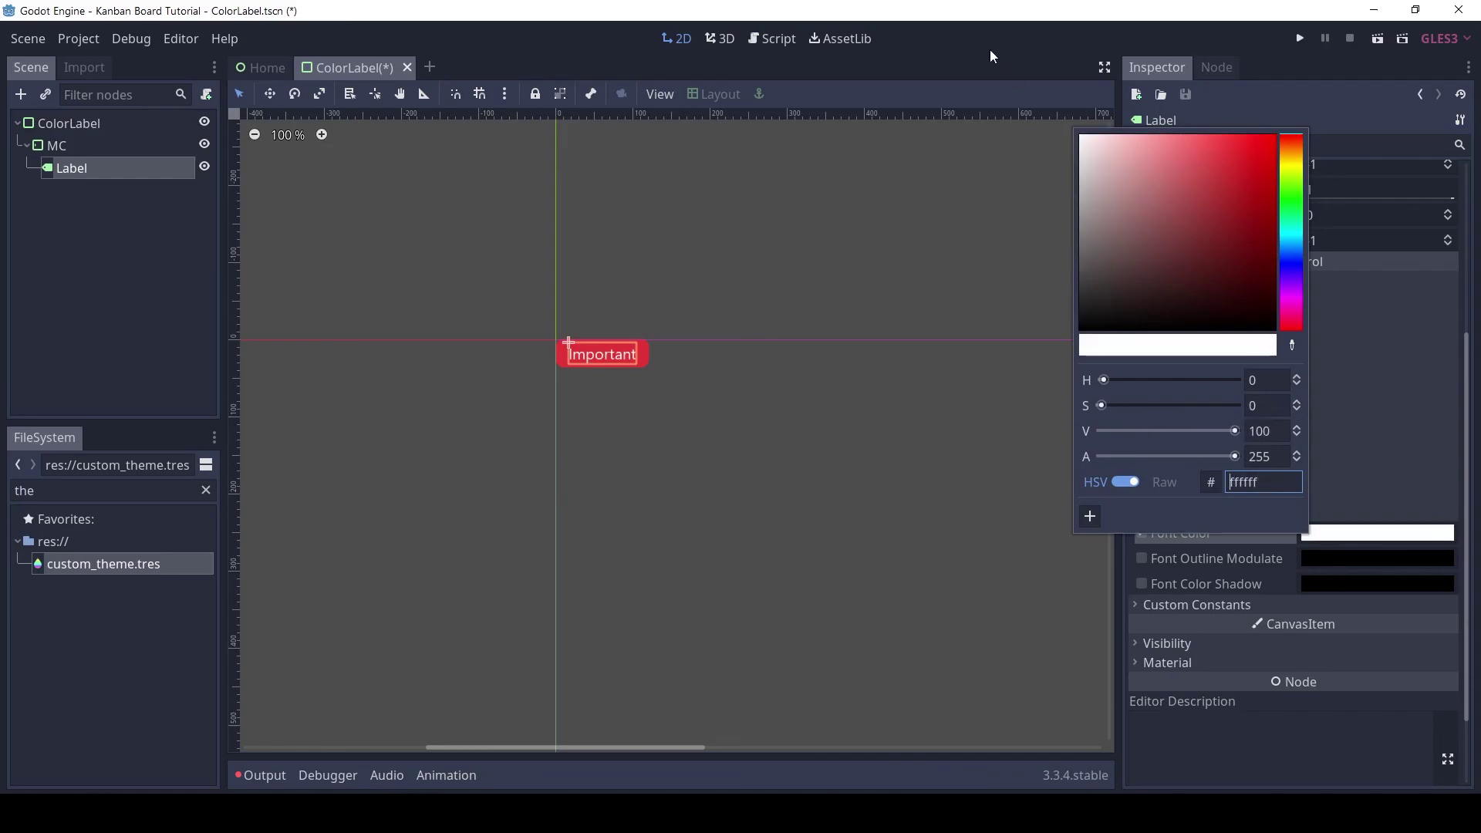
pyautogui.click(1450, 475)
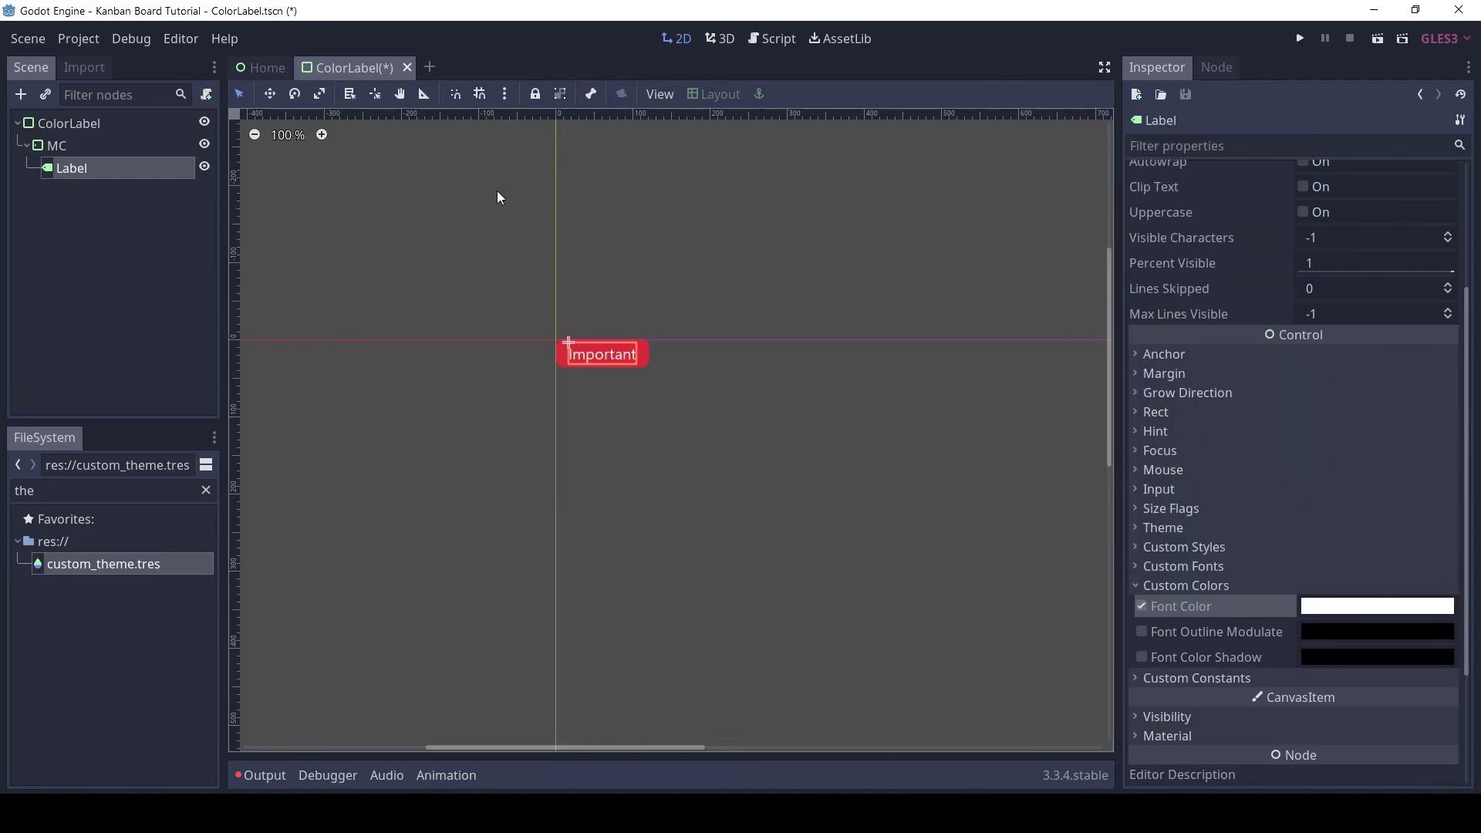